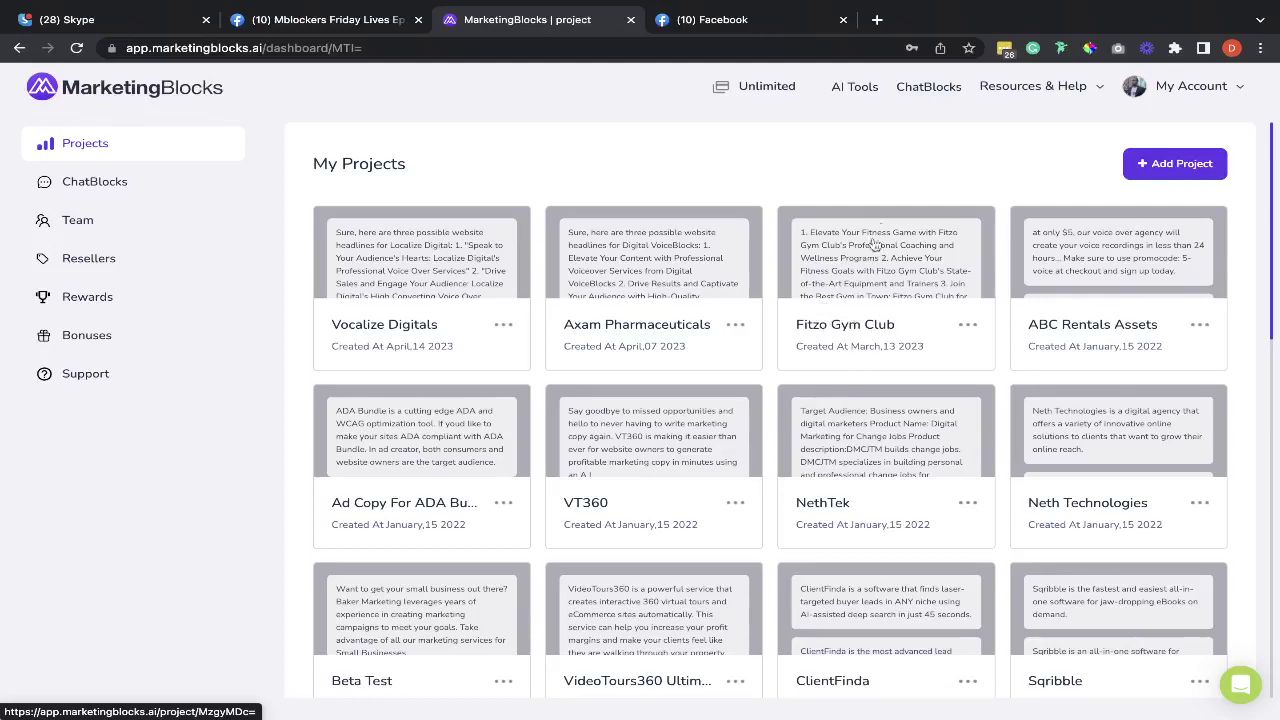
Step: Open the Fitzo Gym Club project and launch its landing pages list
{"action": "left_click", "coordinate": [842, 329]}
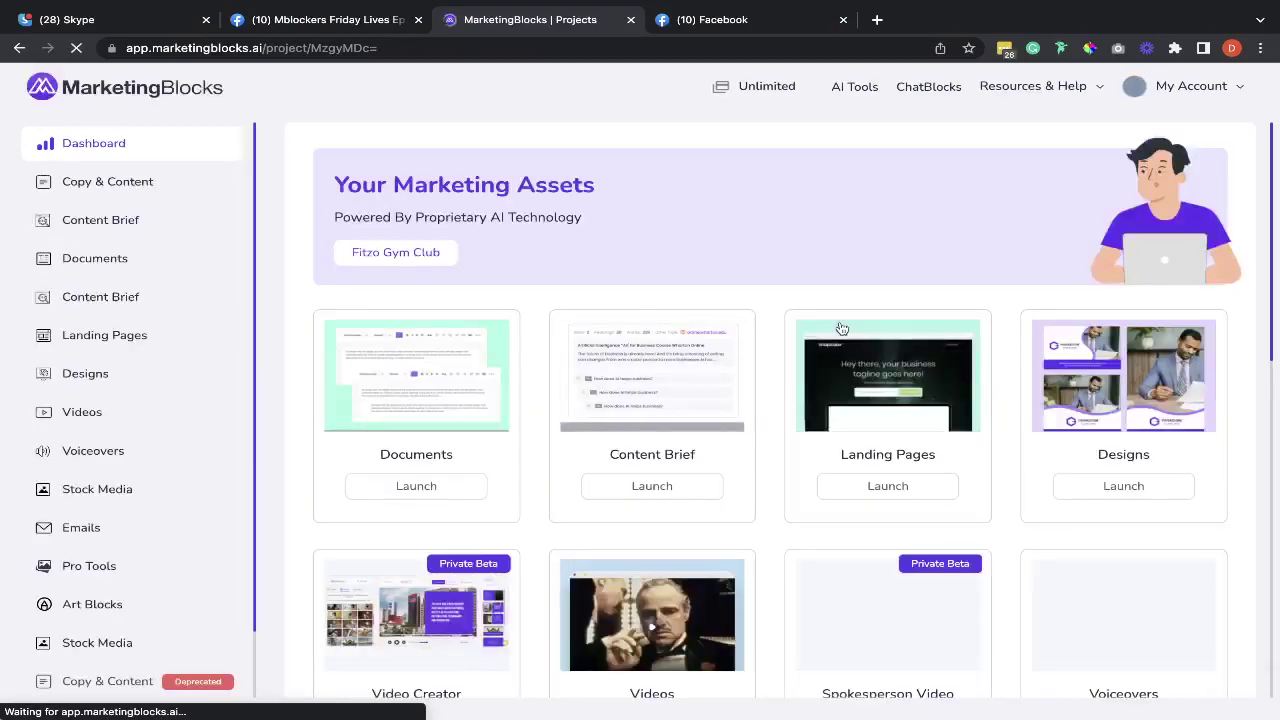
{"action": "scroll", "coordinate": [842, 329], "scroll_direction": "down", "scroll_amount": 1}
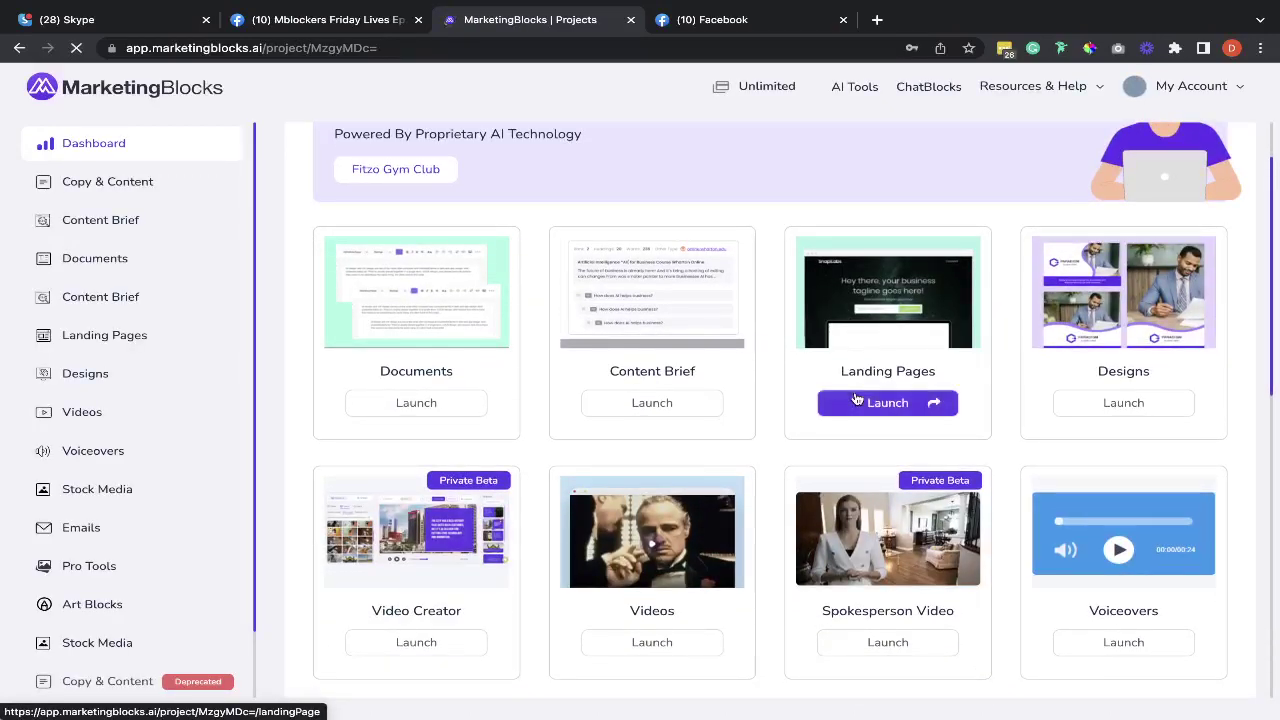
{"action": "left_click", "coordinate": [856, 400]}
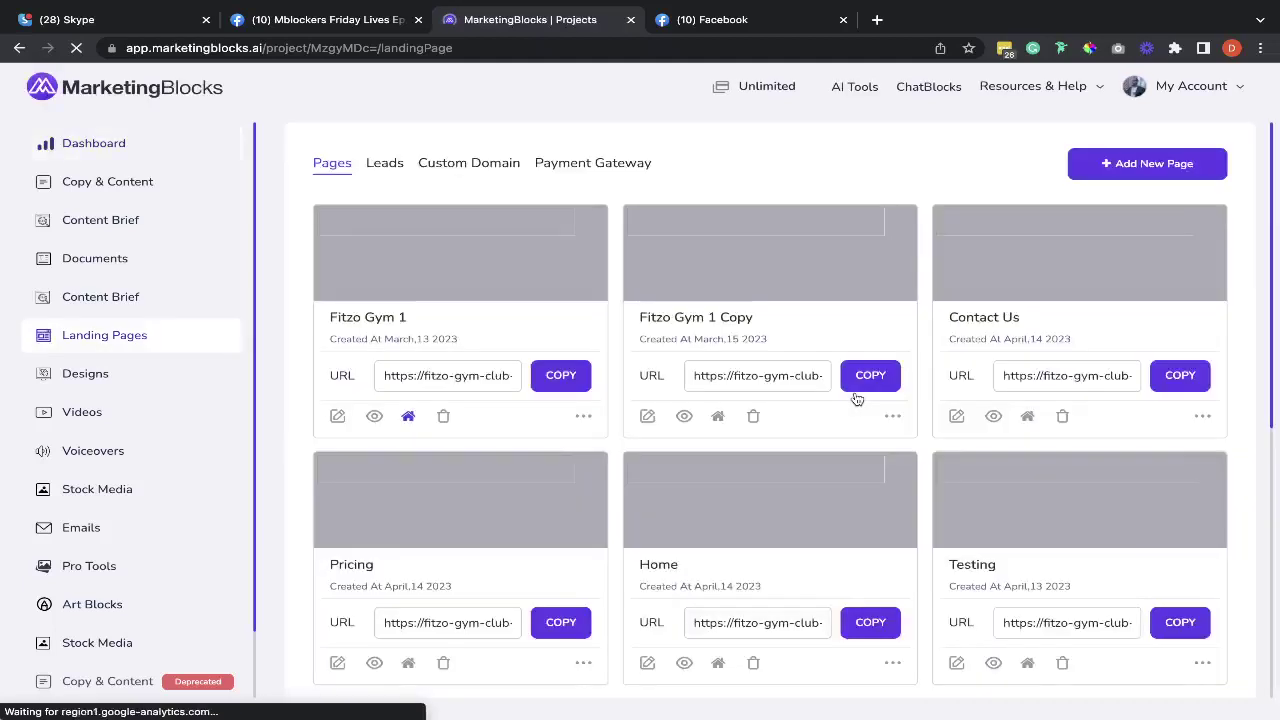
Step: Preview the project's About landing page in its own browser tab, and close that preview again
{"action": "scroll", "coordinate": [856, 400], "scroll_direction": "down", "scroll_amount": 5}
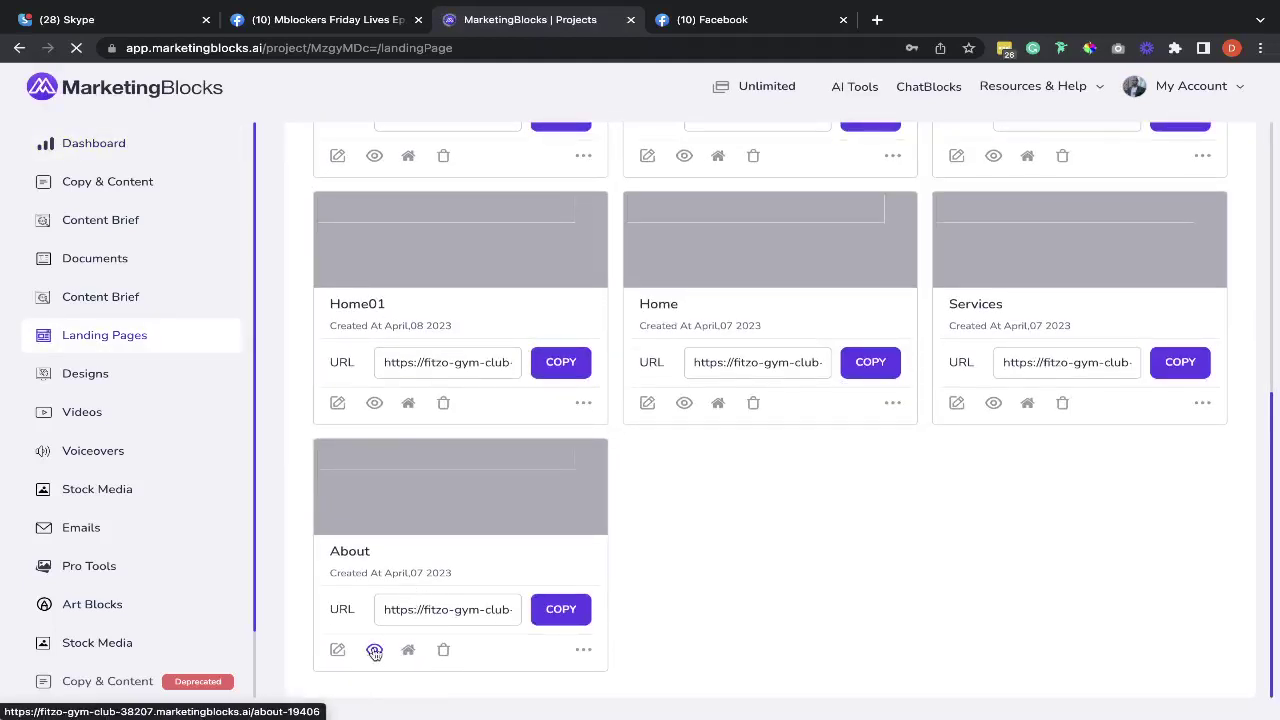
{"action": "left_click", "coordinate": [374, 651]}
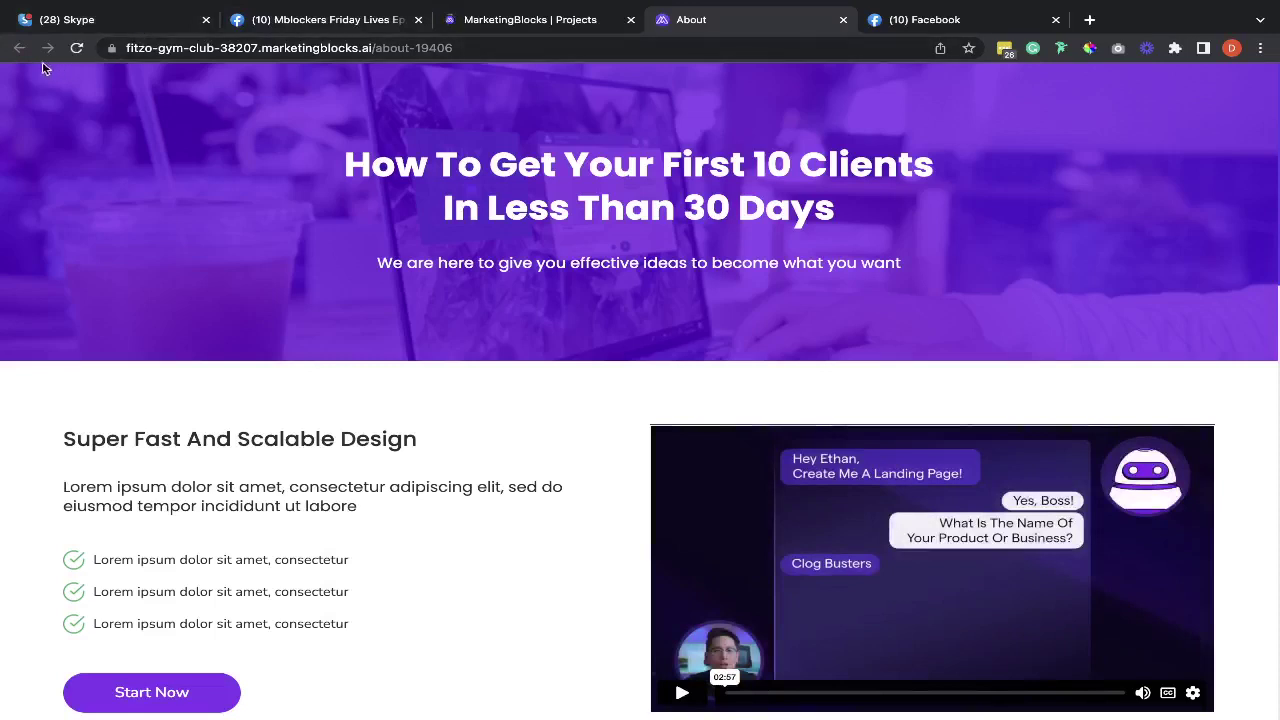
{"action": "left_click", "coordinate": [525, 22]}
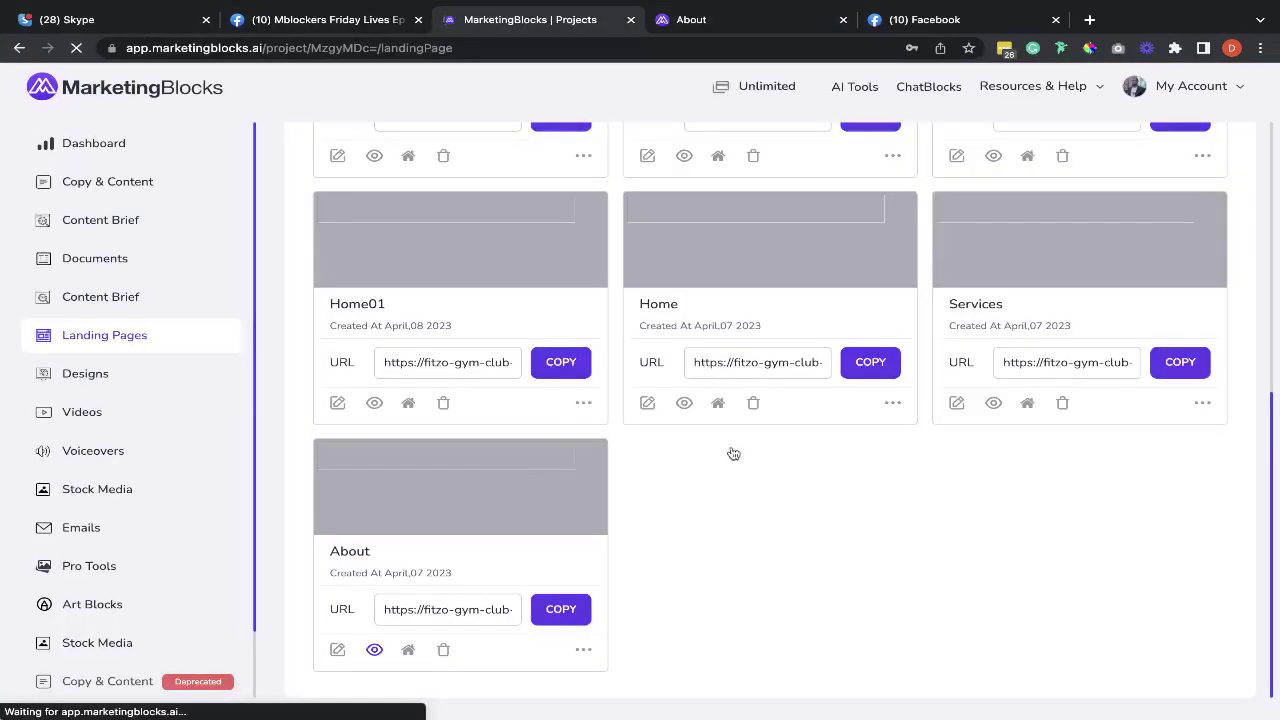
{"action": "left_click", "coordinate": [704, 20]}
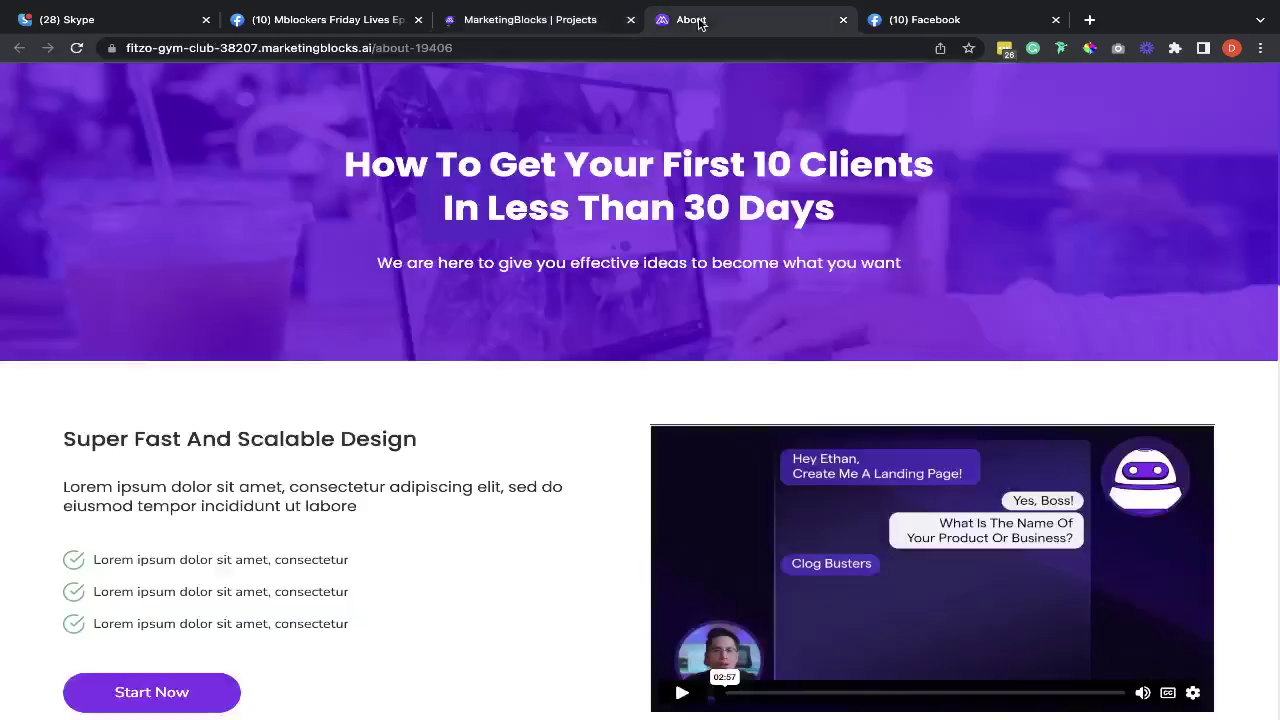
{"action": "left_click", "coordinate": [843, 20]}
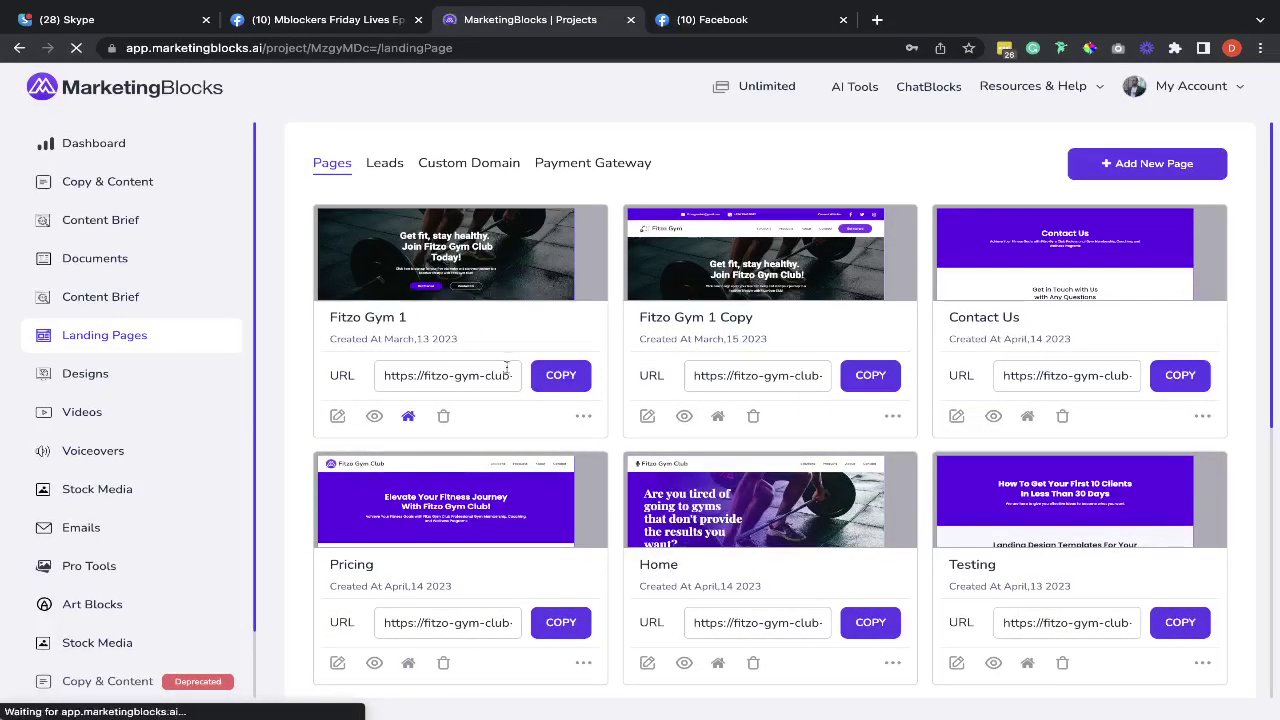
Step: Open the copied URL of the Fitzo Gym 1 page in a new browser tab and look through the live page
{"action": "left_click", "coordinate": [545, 376]}
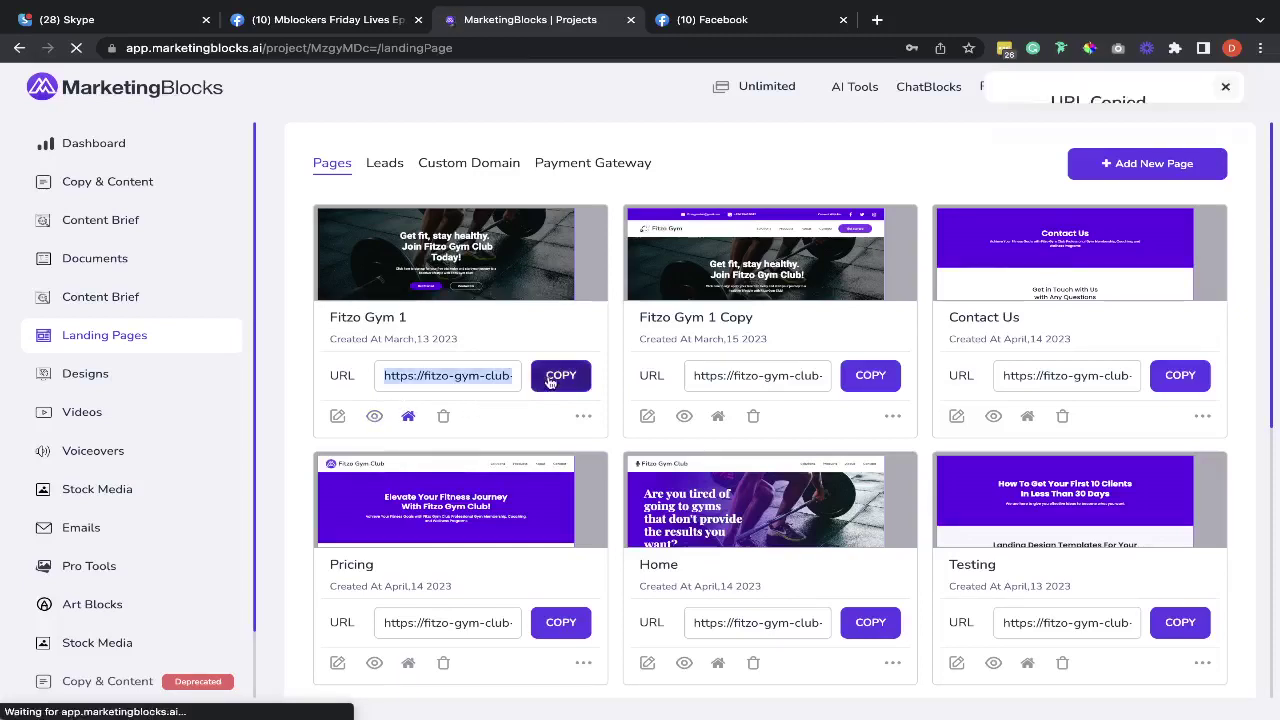
{"action": "left_click", "coordinate": [877, 20]}
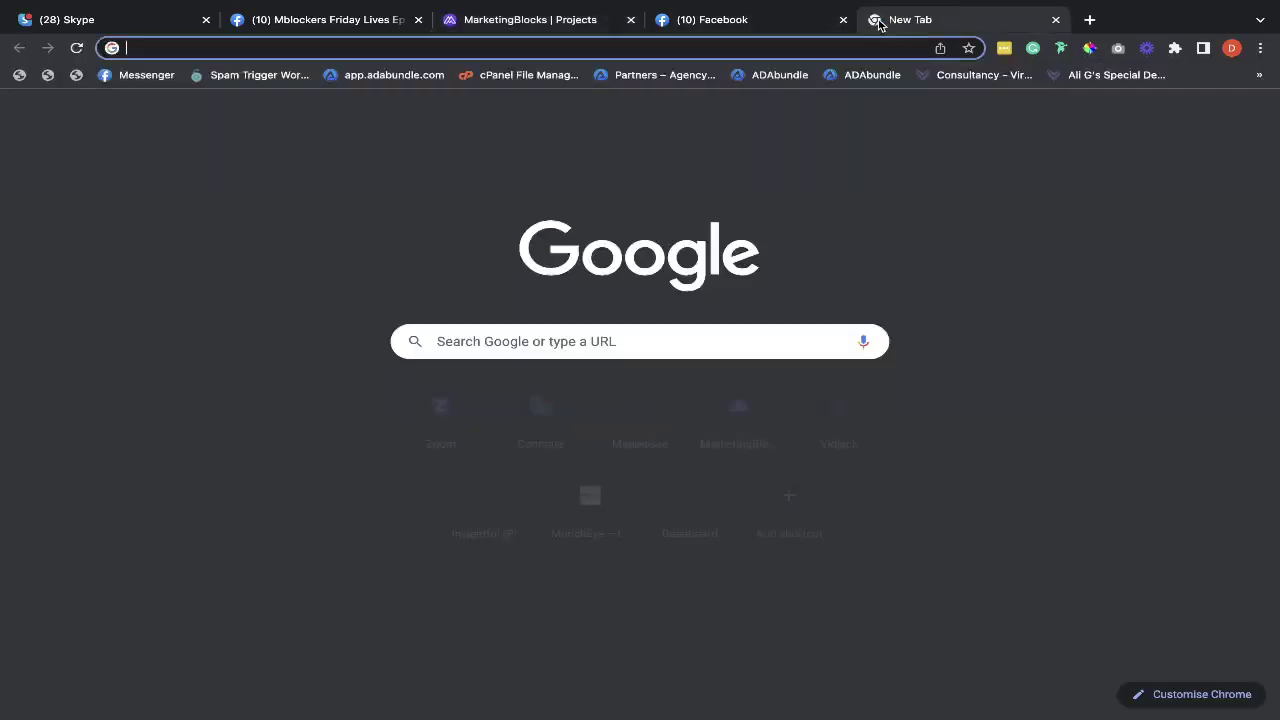
{"action": "key", "text": "ctrl+v"}
{"action": "key", "text": "Return"}
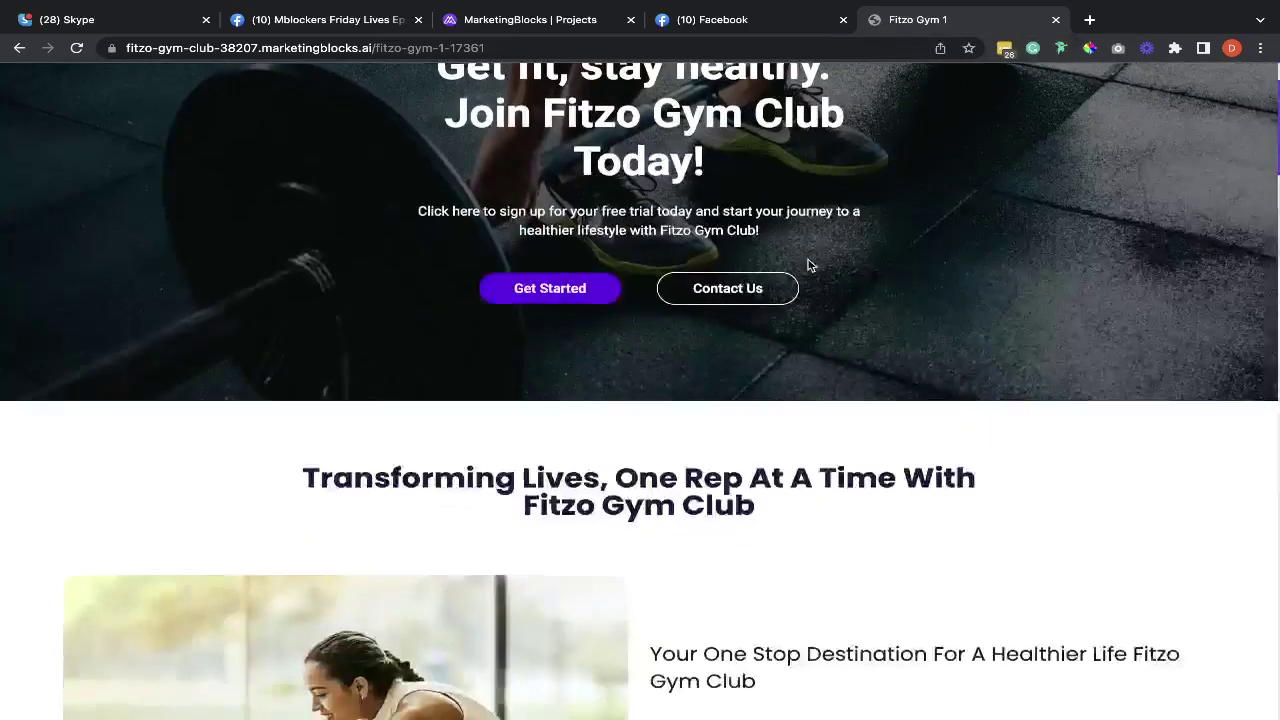
{"action": "scroll", "coordinate": [808, 265], "scroll_direction": "down", "scroll_amount": 2}
{"action": "scroll", "coordinate": [808, 265], "scroll_direction": "up", "scroll_amount": 2}
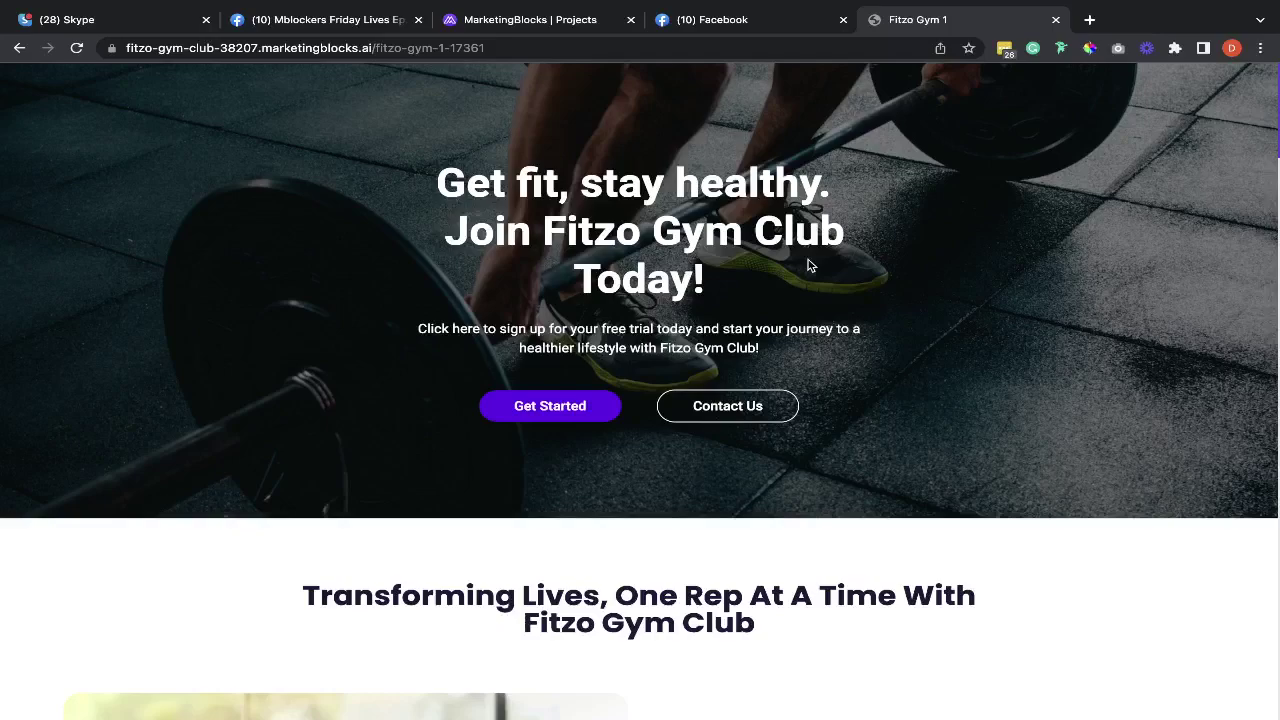
{"action": "scroll", "coordinate": [810, 265], "scroll_direction": "down", "scroll_amount": 4}
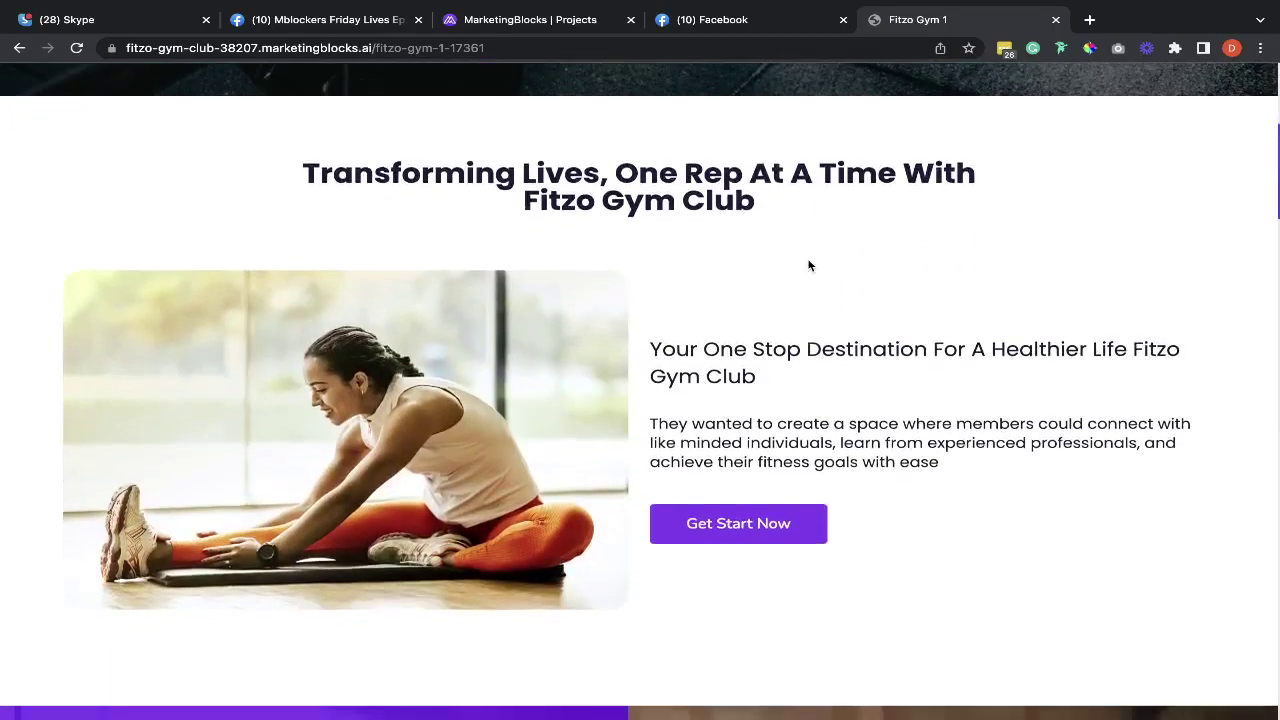
{"action": "scroll", "coordinate": [809, 262], "scroll_direction": "down", "scroll_amount": 18}
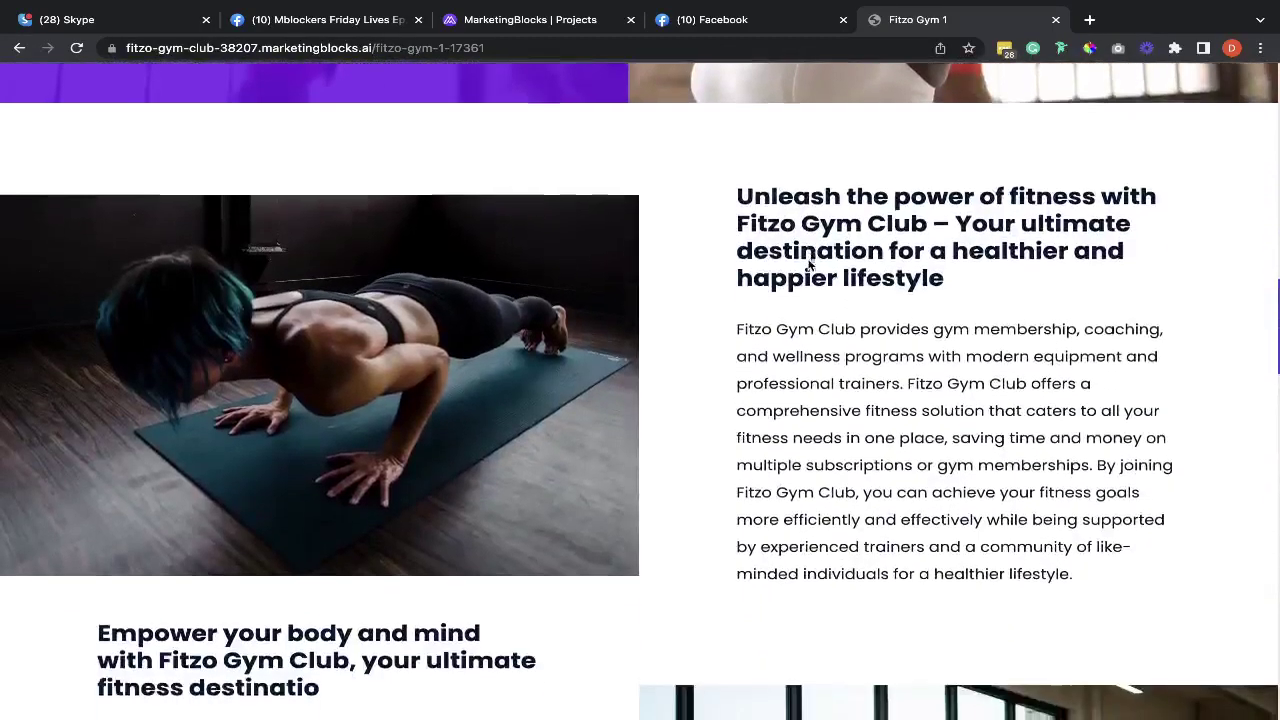
{"action": "scroll", "coordinate": [808, 260], "scroll_direction": "down", "scroll_amount": 12}
{"action": "scroll", "coordinate": [809, 262], "scroll_direction": "up", "scroll_amount": 20}
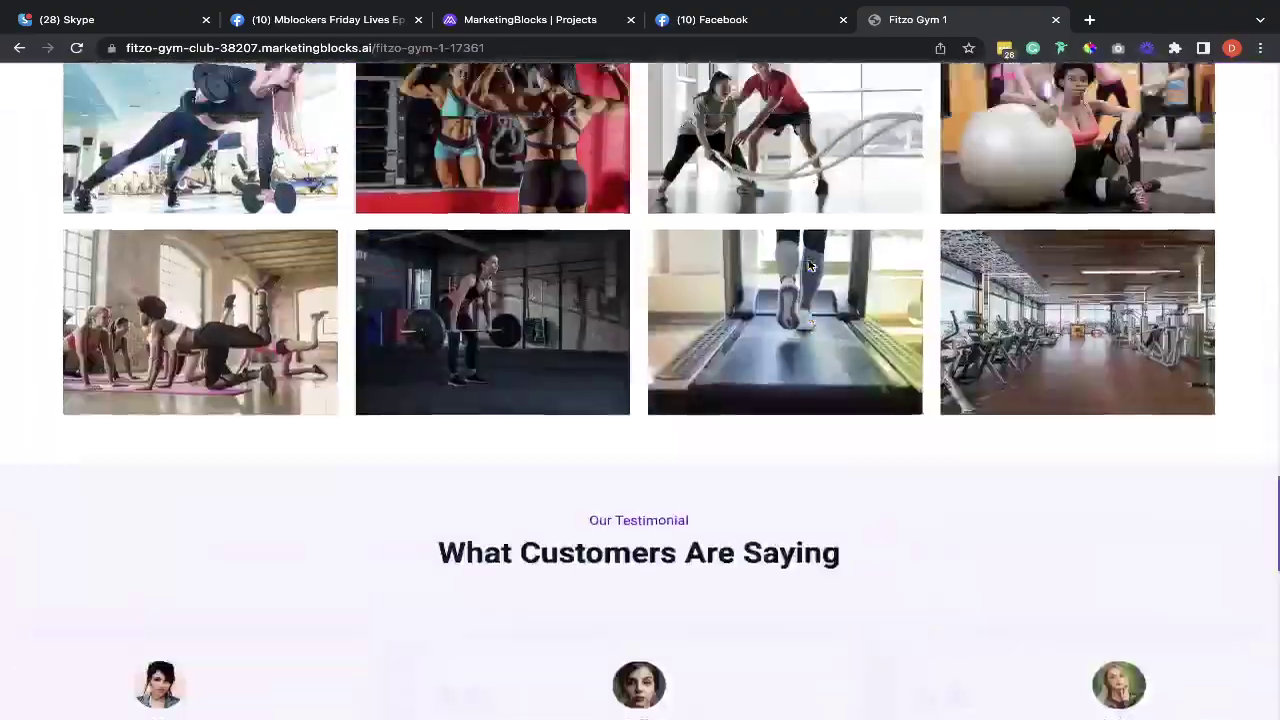
{"action": "scroll", "coordinate": [810, 265], "scroll_direction": "up", "scroll_amount": 10}
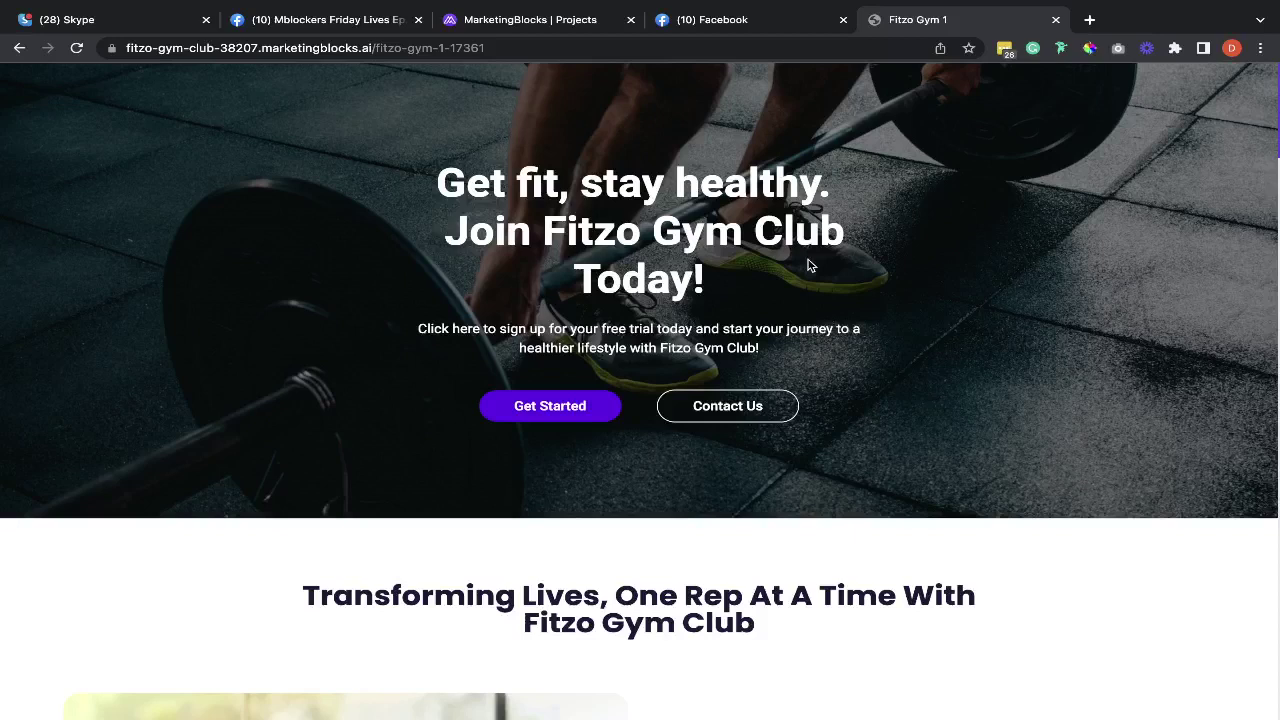
Step: Open the WordPress site's admin dashboard at its /wp-admin/ address in a new browser tab
{"action": "left_click", "coordinate": [1090, 21]}
{"action": "type", "text": "to"}
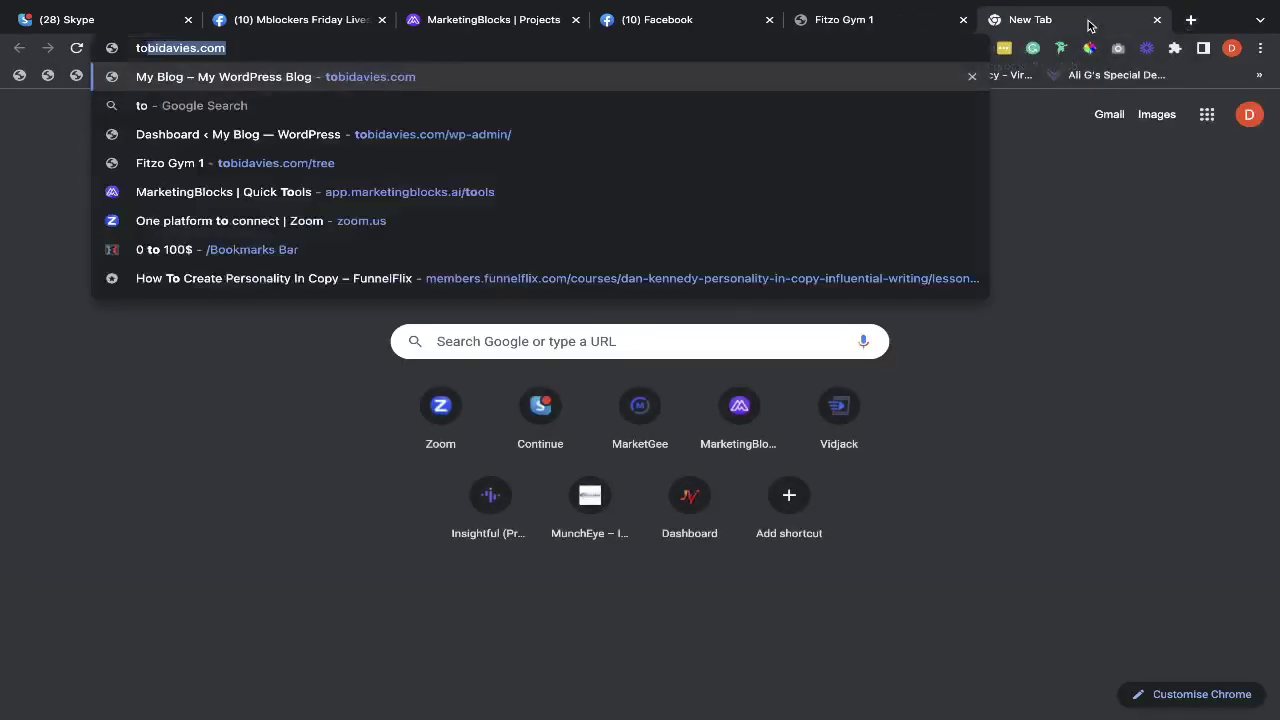
{"action": "type", "text": "bi"}
{"action": "key", "text": "Right"}
{"action": "type", "text": "/"}
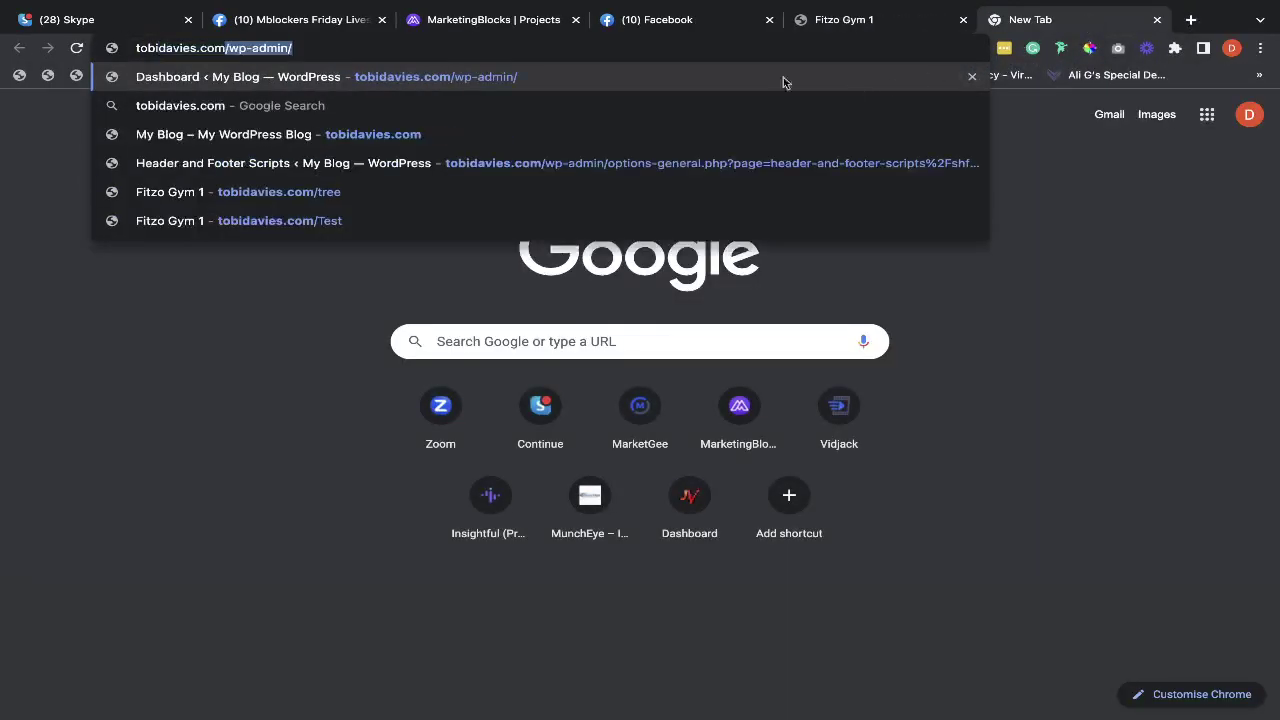
{"action": "key", "text": "Return"}
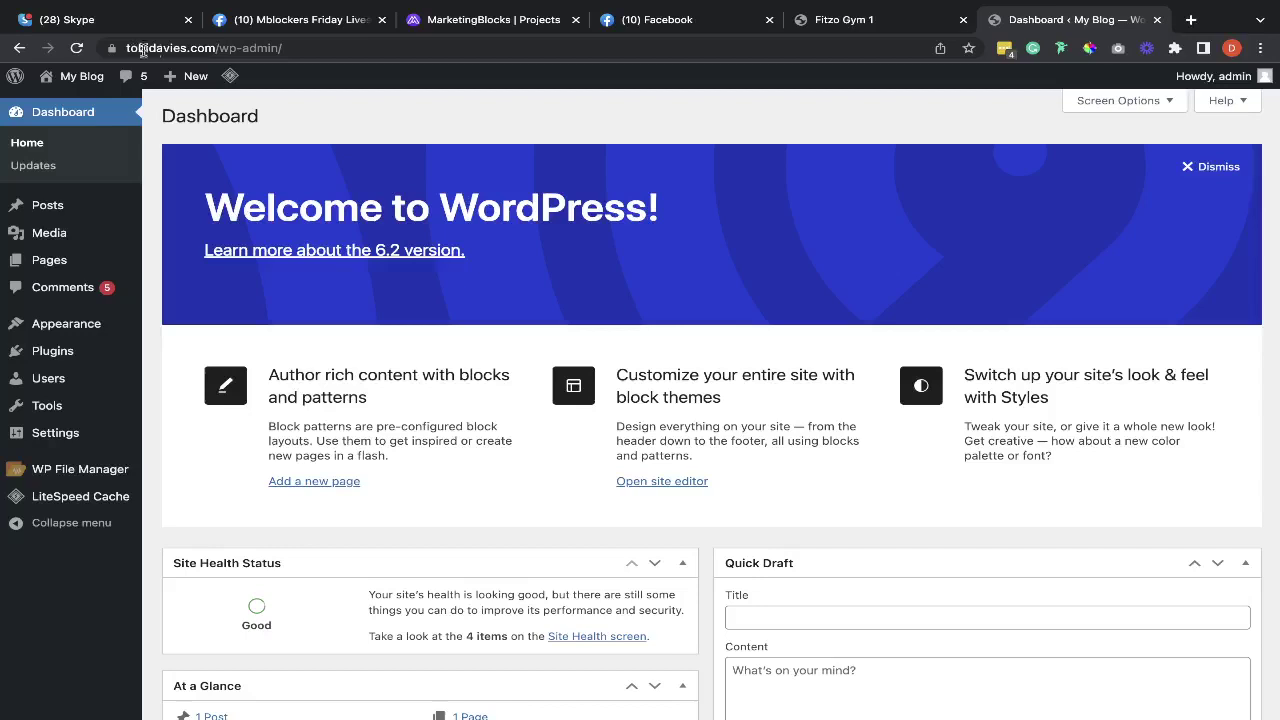
Step: Return to the MarketingBlocks landing pages and open the Fitzo Gym 1 page in the page editor
{"action": "mouse_move", "coordinate": [237, 62]}
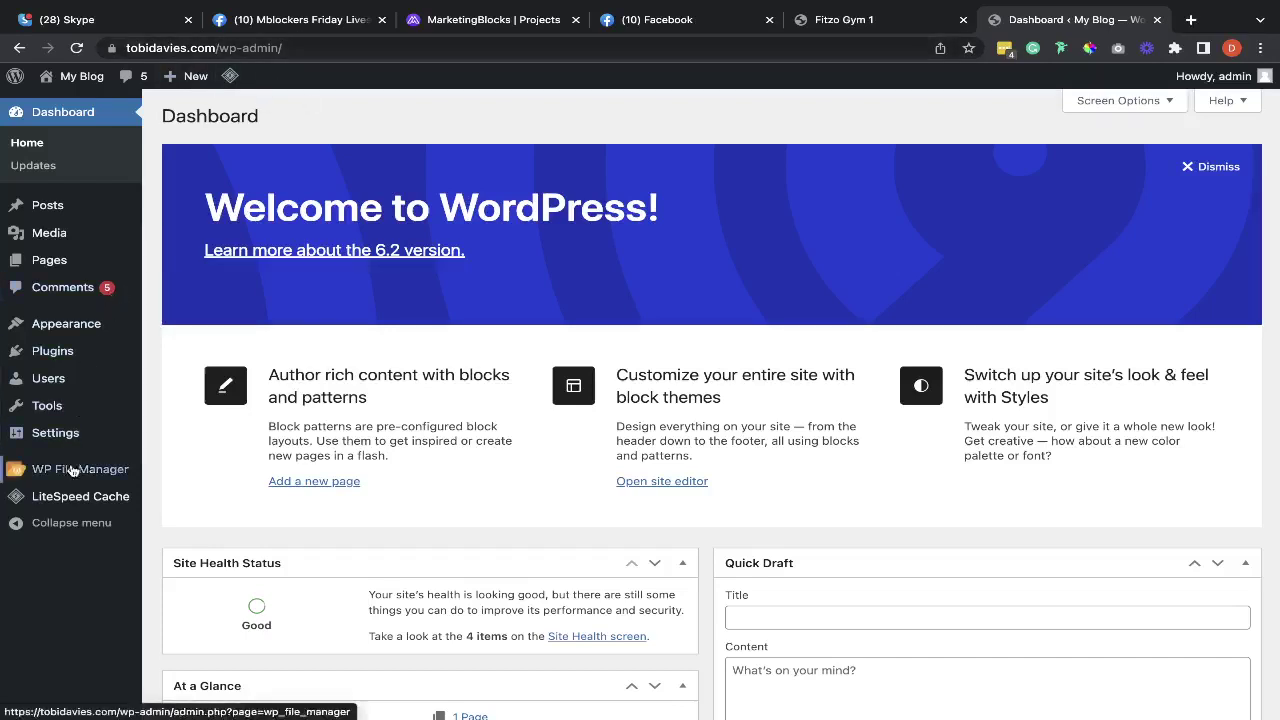
{"action": "left_click", "coordinate": [427, 29]}
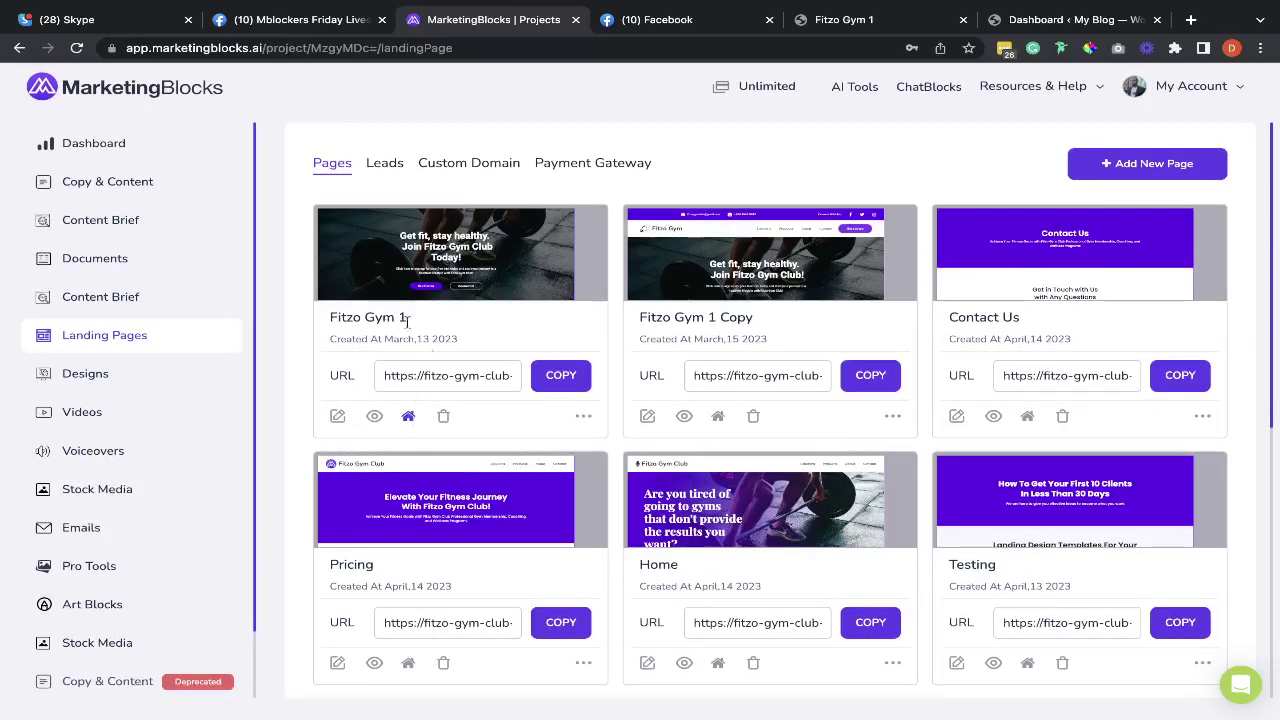
{"action": "left_click", "coordinate": [340, 419]}
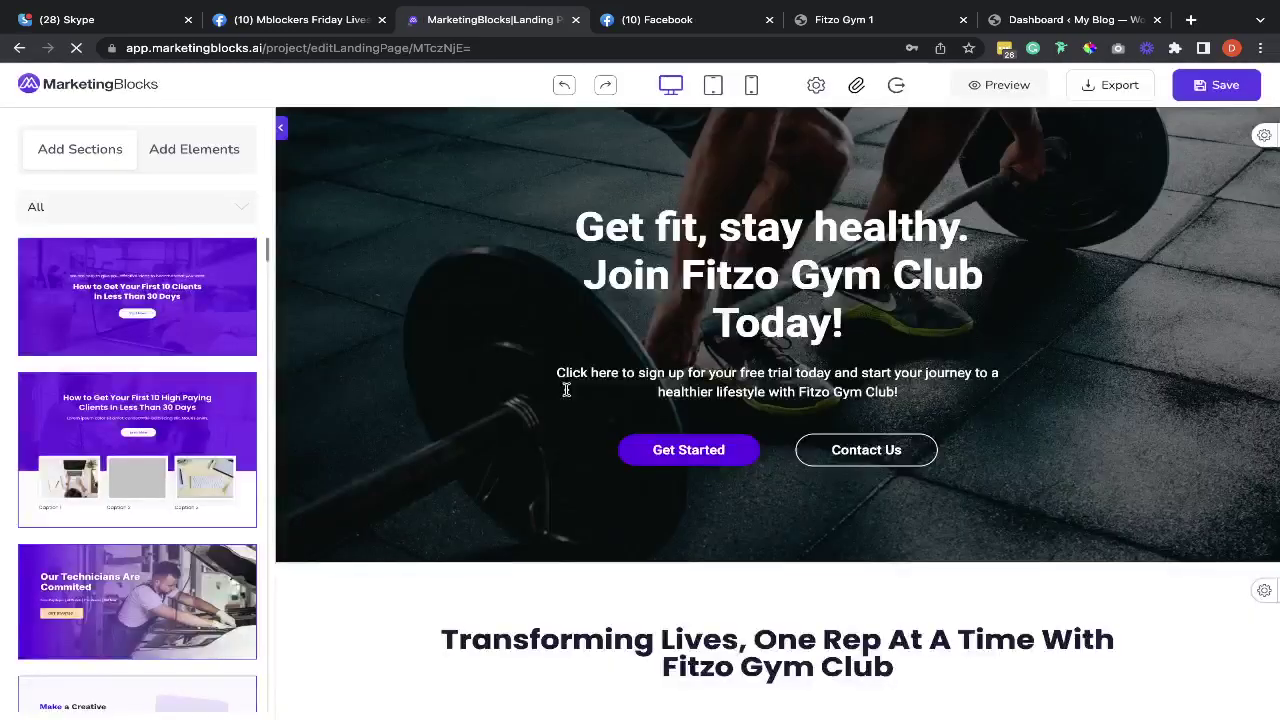
Step: Look through all sections of the Fitzo Gym 1 page in the editor, from the header to the footer
{"action": "scroll", "coordinate": [566, 390], "scroll_direction": "down", "scroll_amount": 15}
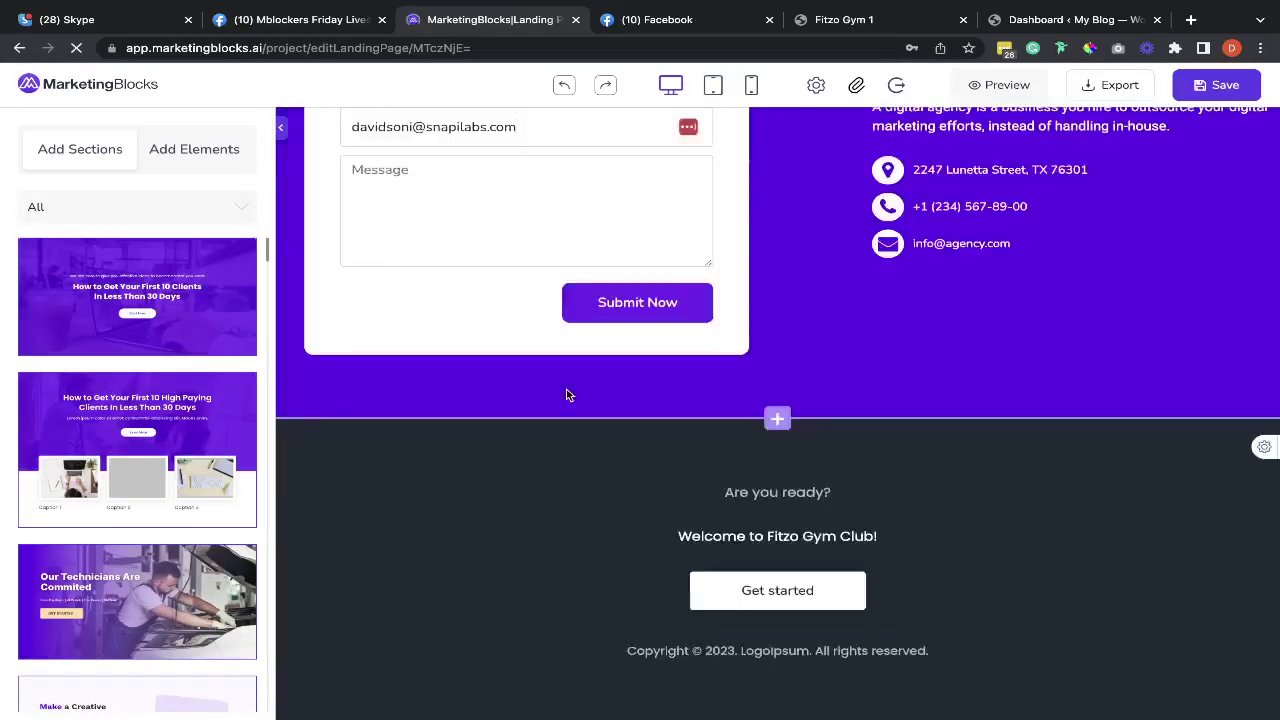
{"action": "scroll", "coordinate": [723, 323], "scroll_direction": "up", "scroll_amount": 15}
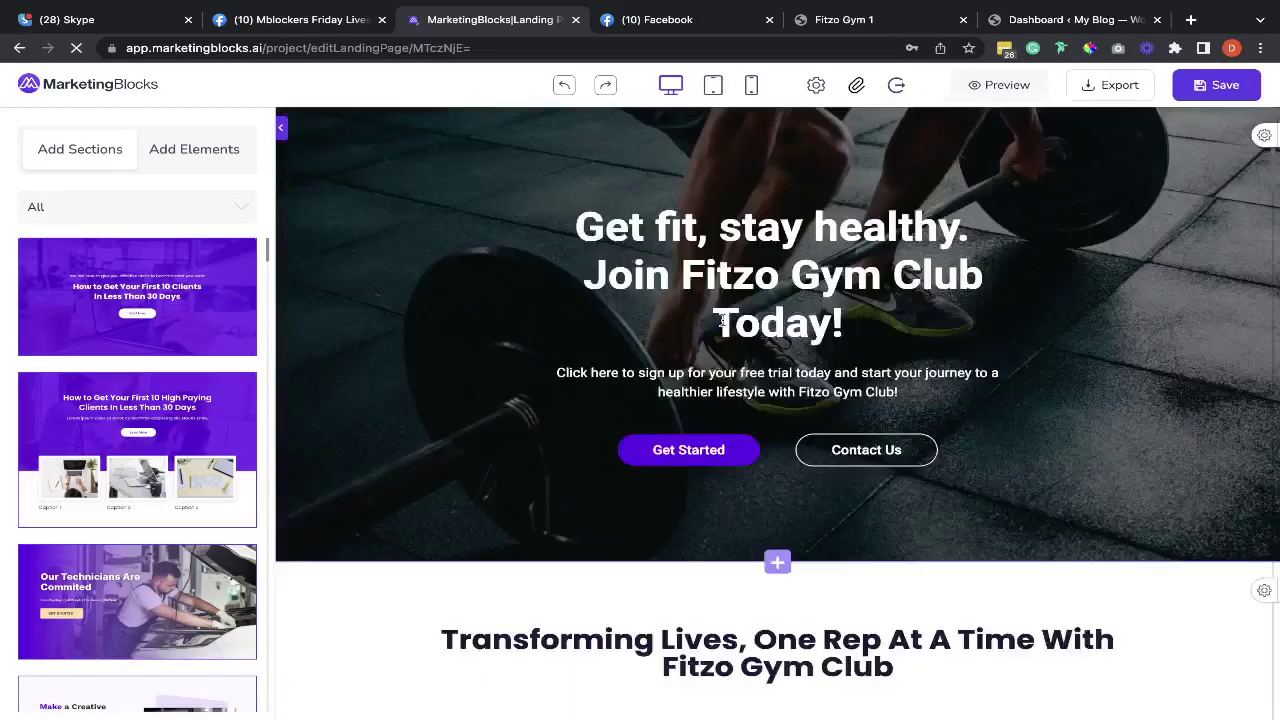
{"action": "scroll", "coordinate": [723, 323], "scroll_direction": "down", "scroll_amount": 5}
{"action": "scroll", "coordinate": [724, 325], "scroll_direction": "down", "scroll_amount": 10}
{"action": "scroll", "coordinate": [722, 320], "scroll_direction": "up", "scroll_amount": 15}
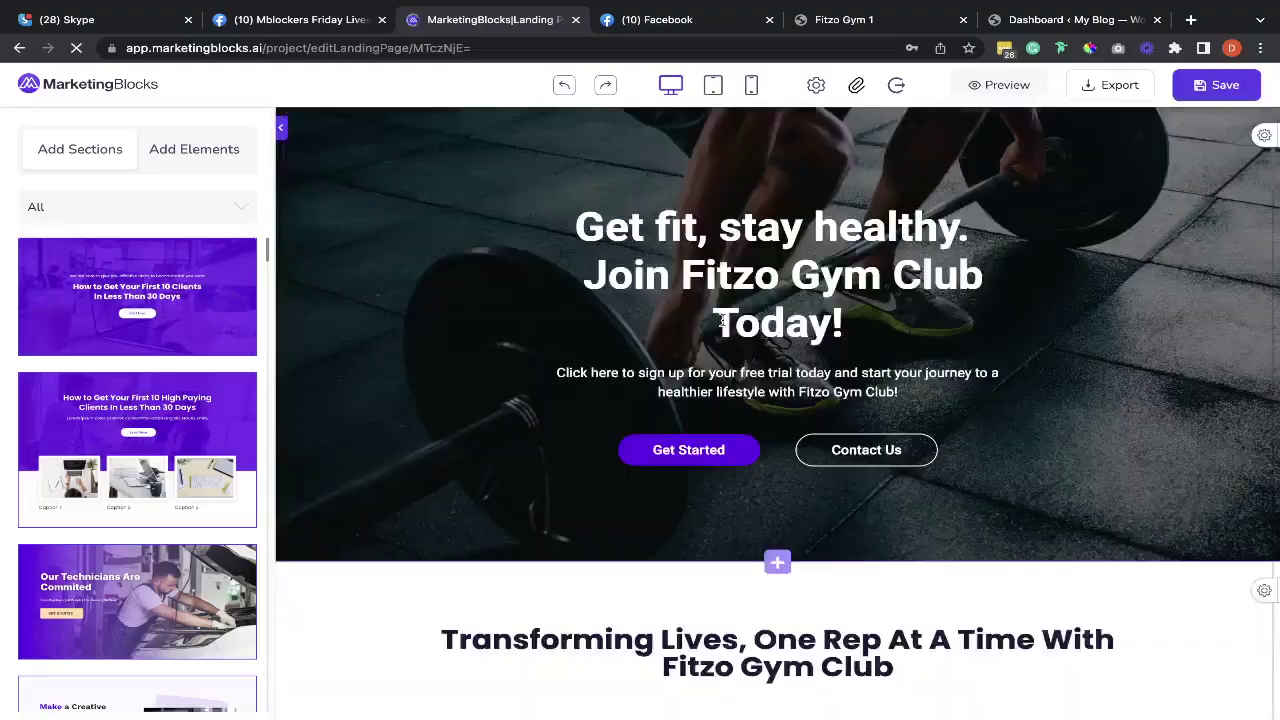
{"action": "scroll", "coordinate": [723, 323], "scroll_direction": "down", "scroll_amount": 15}
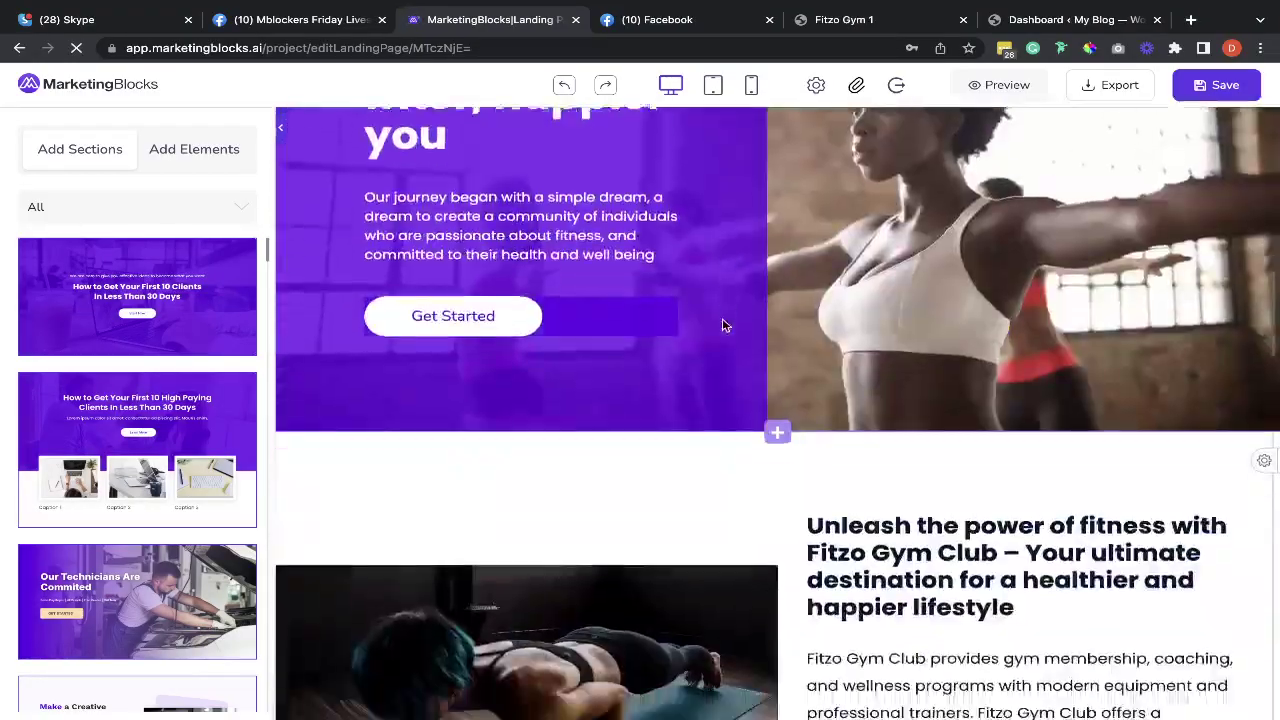
{"action": "scroll", "coordinate": [723, 325], "scroll_direction": "down", "scroll_amount": 15}
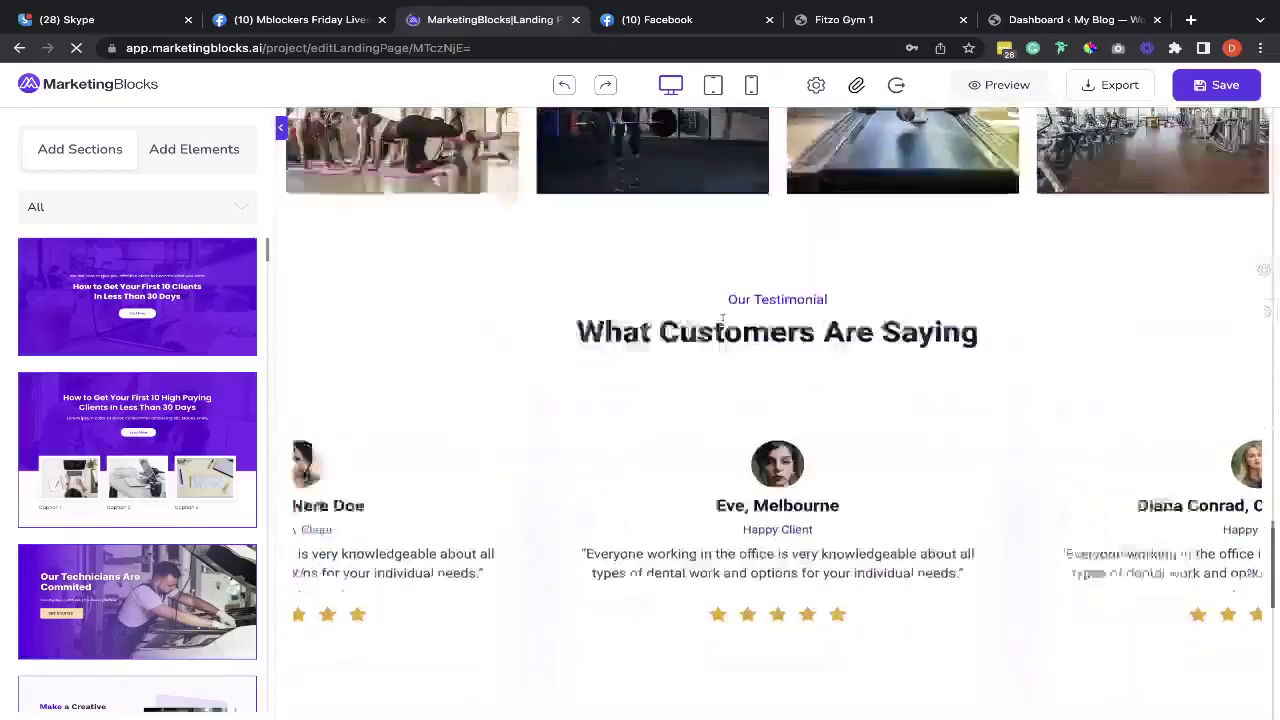
{"action": "scroll", "coordinate": [722, 318], "scroll_direction": "up", "scroll_amount": 20}
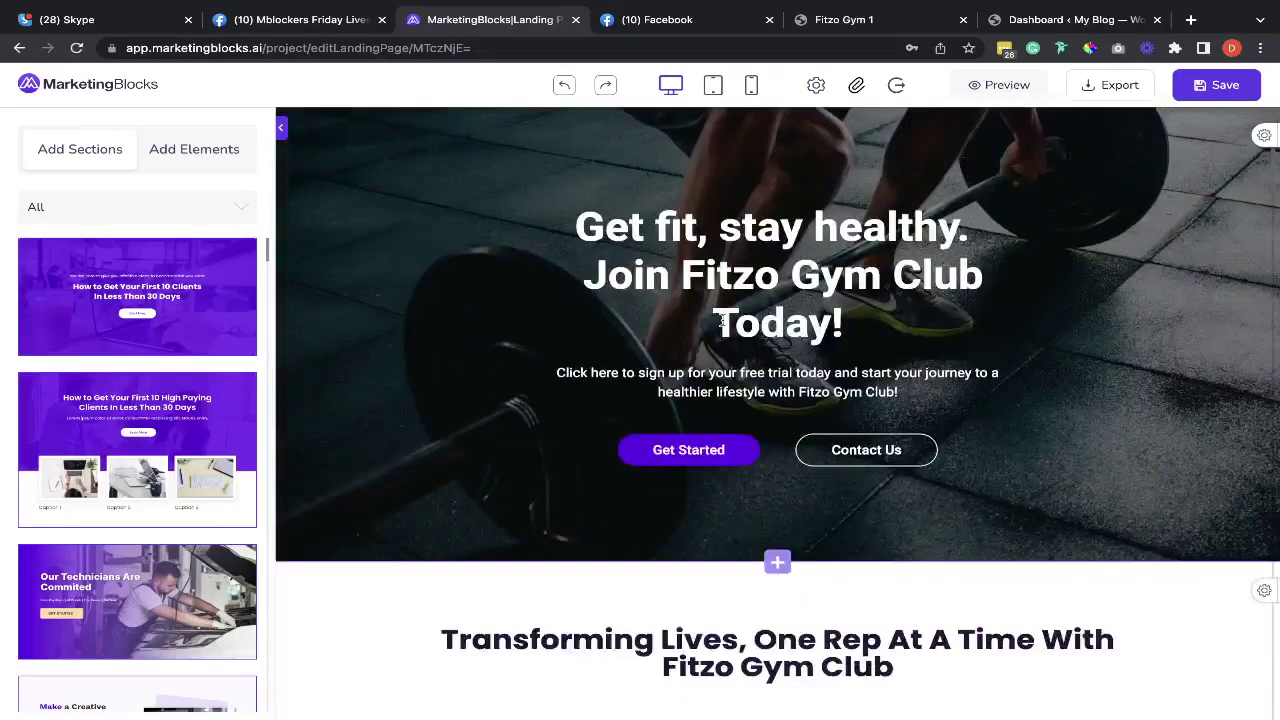
{"action": "scroll", "coordinate": [722, 316], "scroll_direction": "down", "scroll_amount": 4}
{"action": "scroll", "coordinate": [722, 314], "scroll_direction": "down", "scroll_amount": 15}
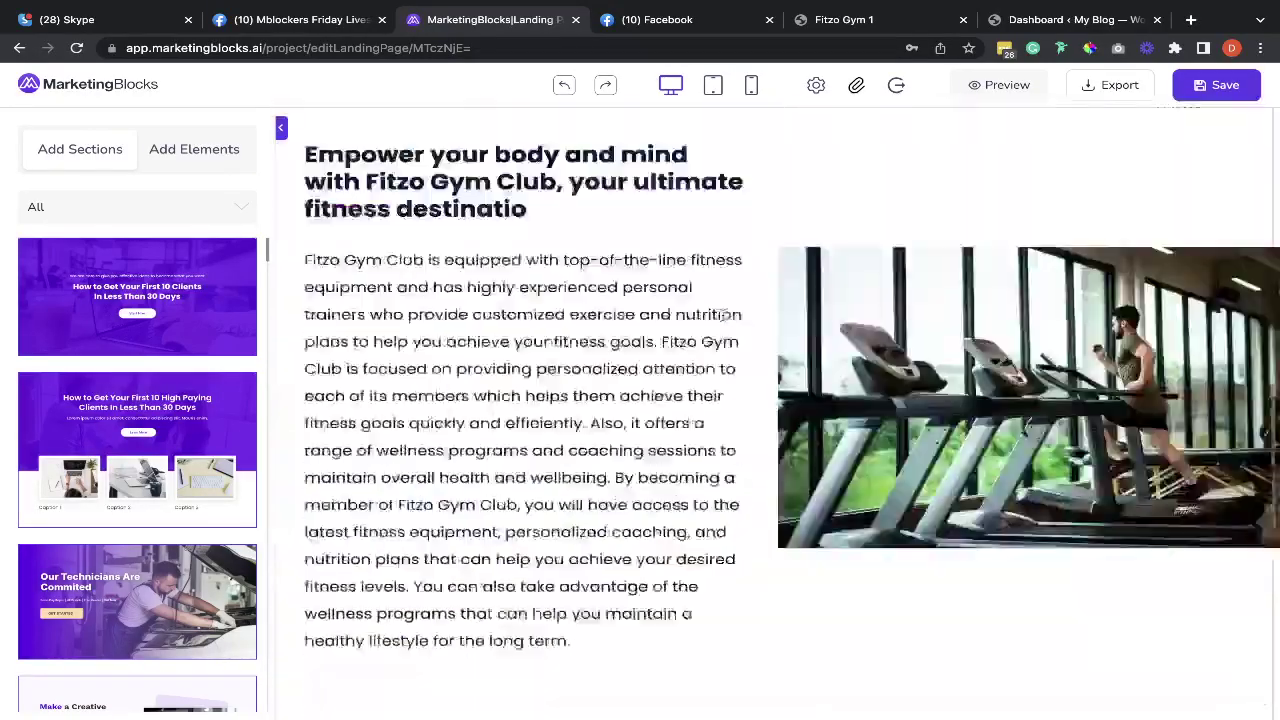
{"action": "scroll", "coordinate": [722, 314], "scroll_direction": "up", "scroll_amount": 8}
{"action": "scroll", "coordinate": [722, 313], "scroll_direction": "up", "scroll_amount": 10}
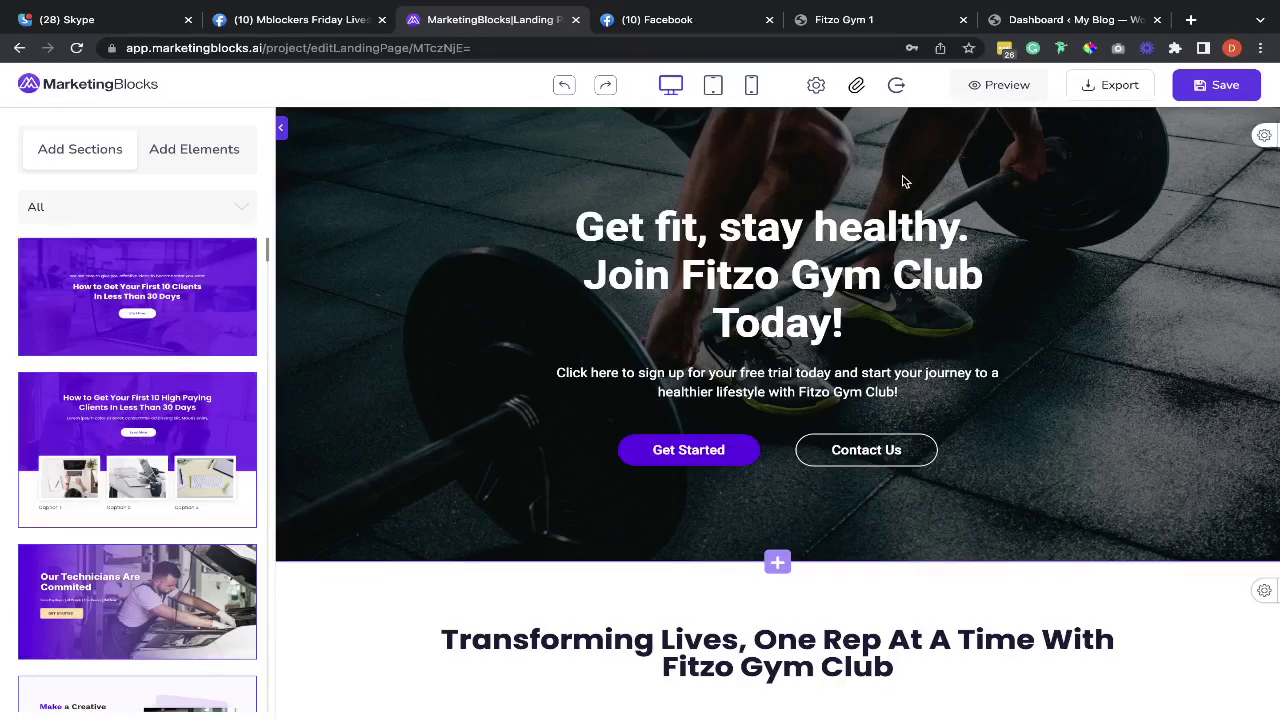
Step: Export the landing page as "Gym Page" into the Mblockers Lives folder and show the zip file in Finder
{"action": "left_click", "coordinate": [1110, 85]}
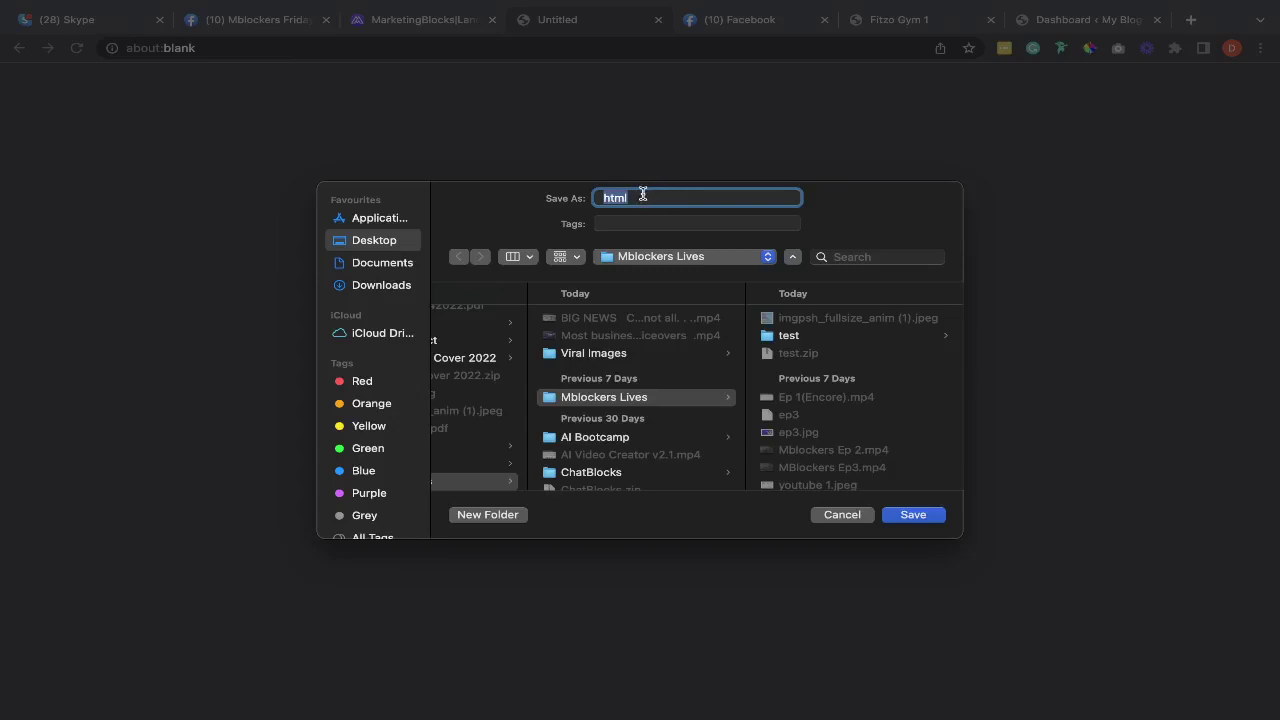
{"action": "type", "text": "Gym Page"}
{"action": "left_click", "coordinate": [912, 514]}
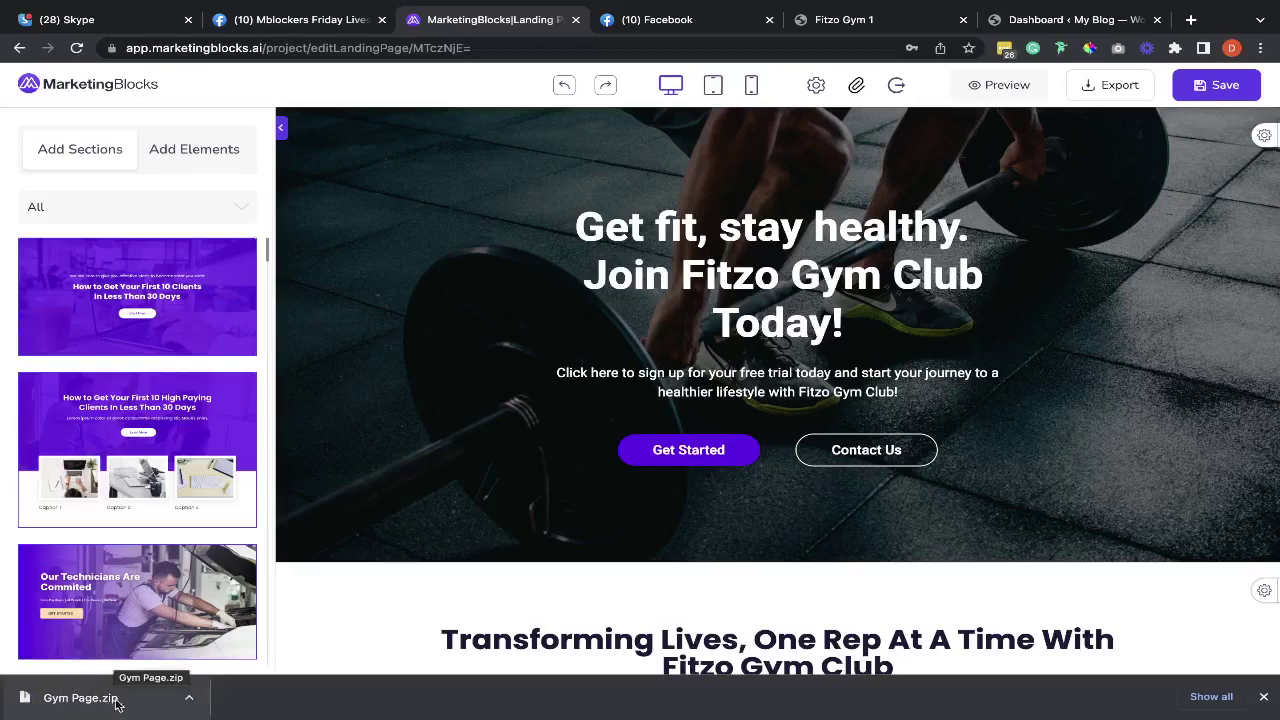
{"action": "left_click", "coordinate": [188, 697]}
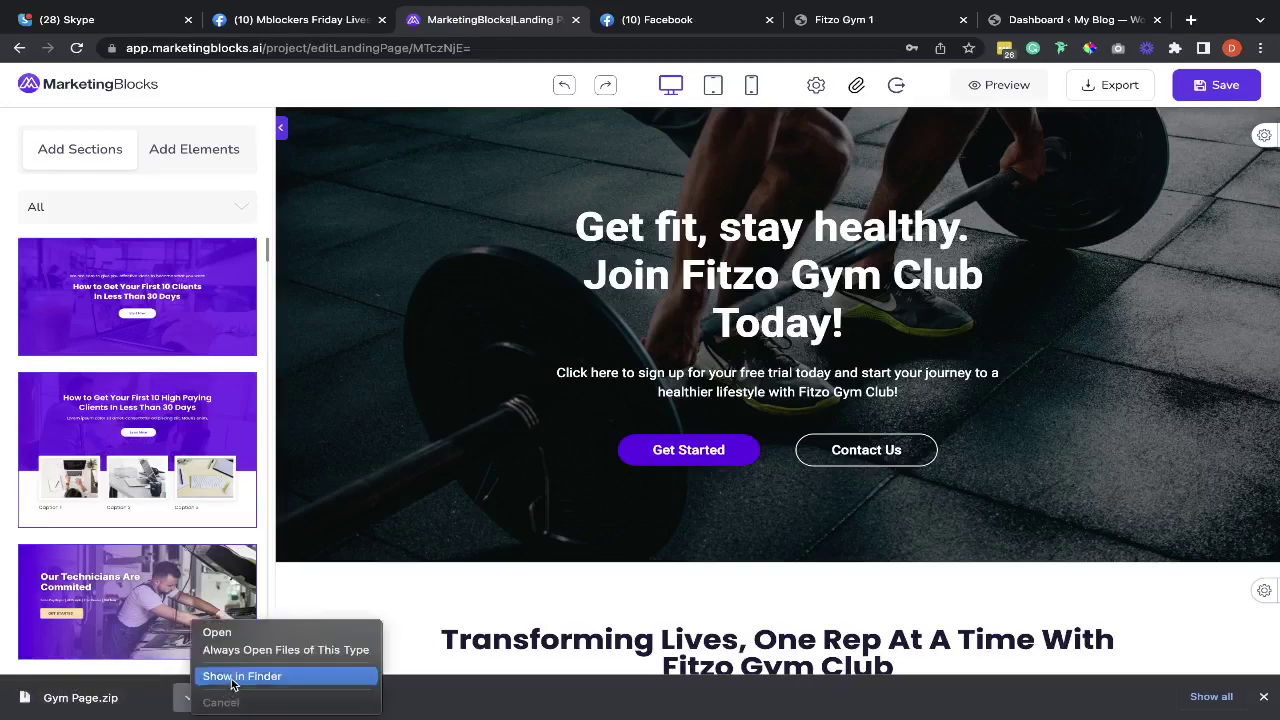
{"action": "left_click", "coordinate": [233, 680]}
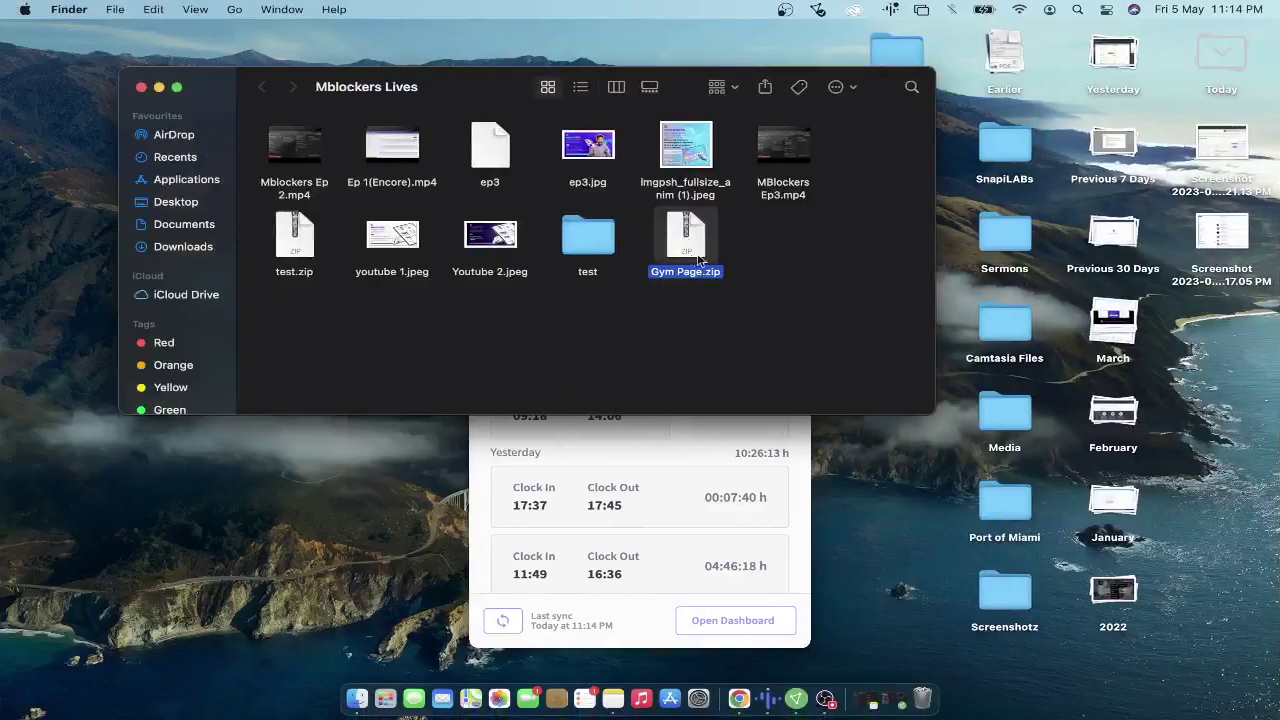
Step: Move the test folder to the Bin and reposition Gym Page.zip in the free space of the Mblockers Lives folder
{"action": "right_click", "coordinate": [590, 240]}
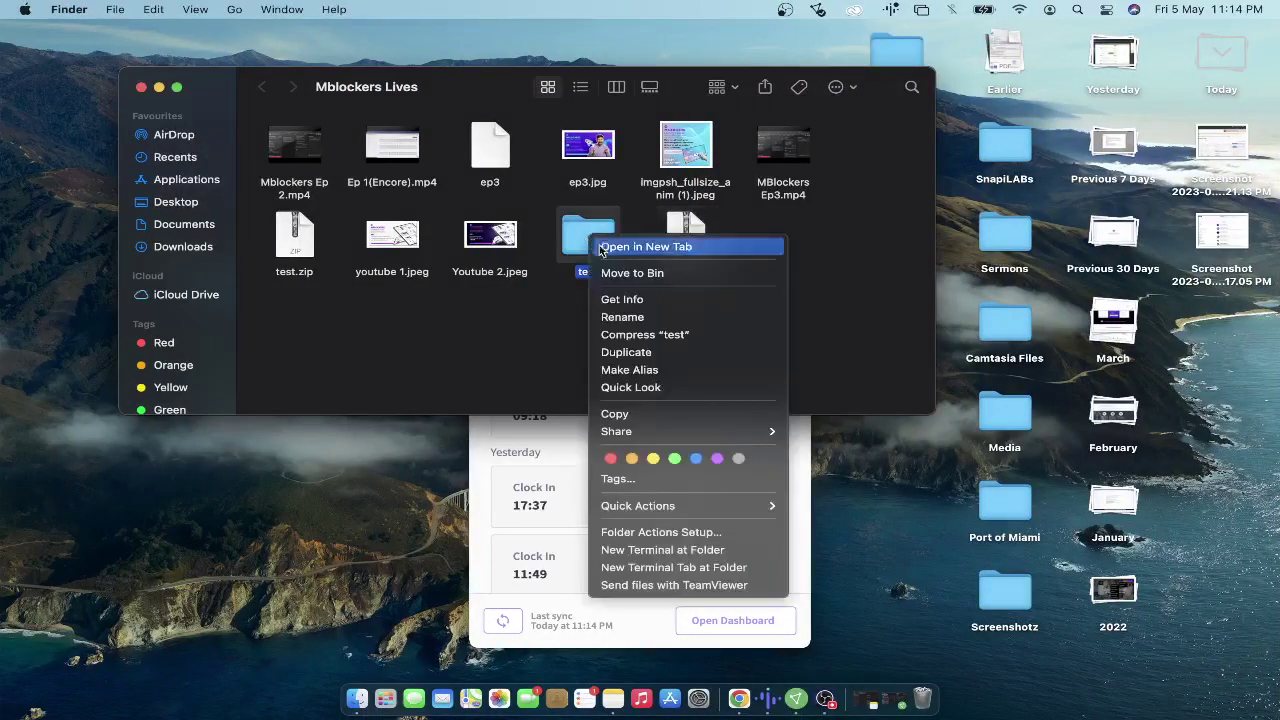
{"action": "left_click", "coordinate": [655, 272]}
{"action": "left_click_drag", "start_coordinate": [666, 244], "coordinate": [603, 303]}
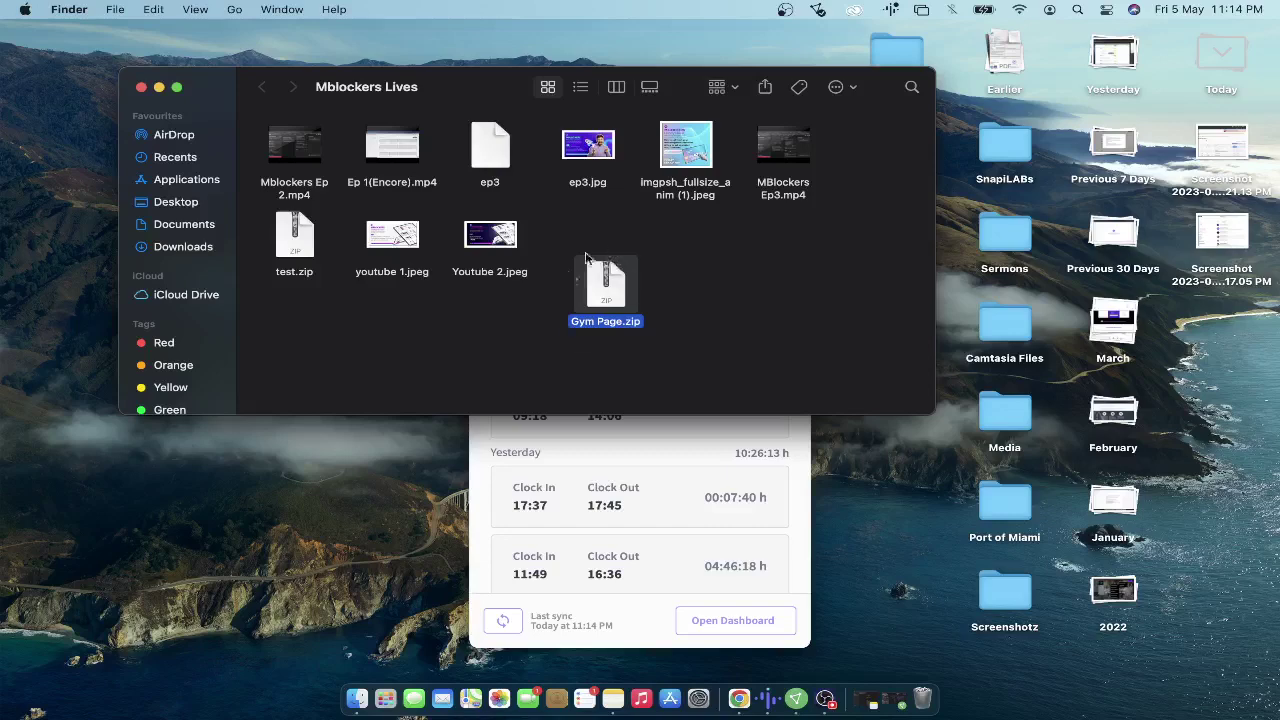
{"action": "left_click", "coordinate": [677, 281]}
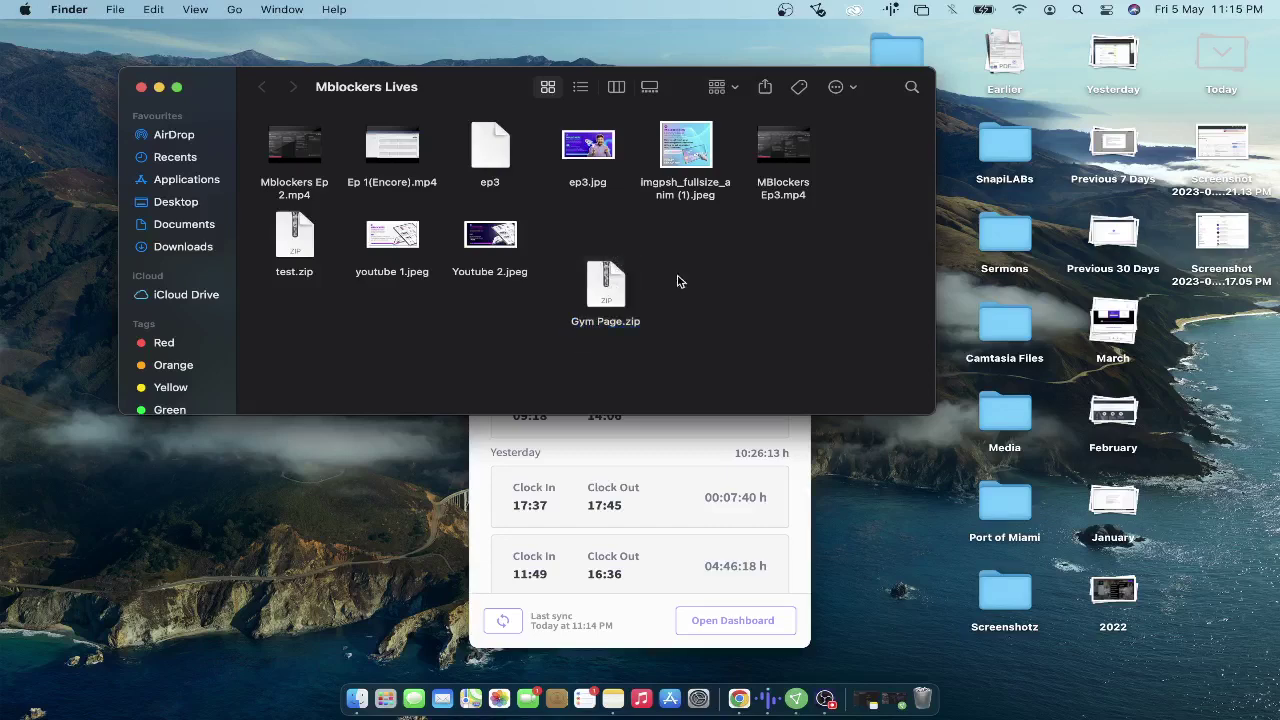
Step: Extract Gym Page.zip with The Unarchiver and place the extracted Gym Page folder beside the zip
{"action": "right_click", "coordinate": [618, 288]}
{"action": "mouse_move", "coordinate": [670, 313]}
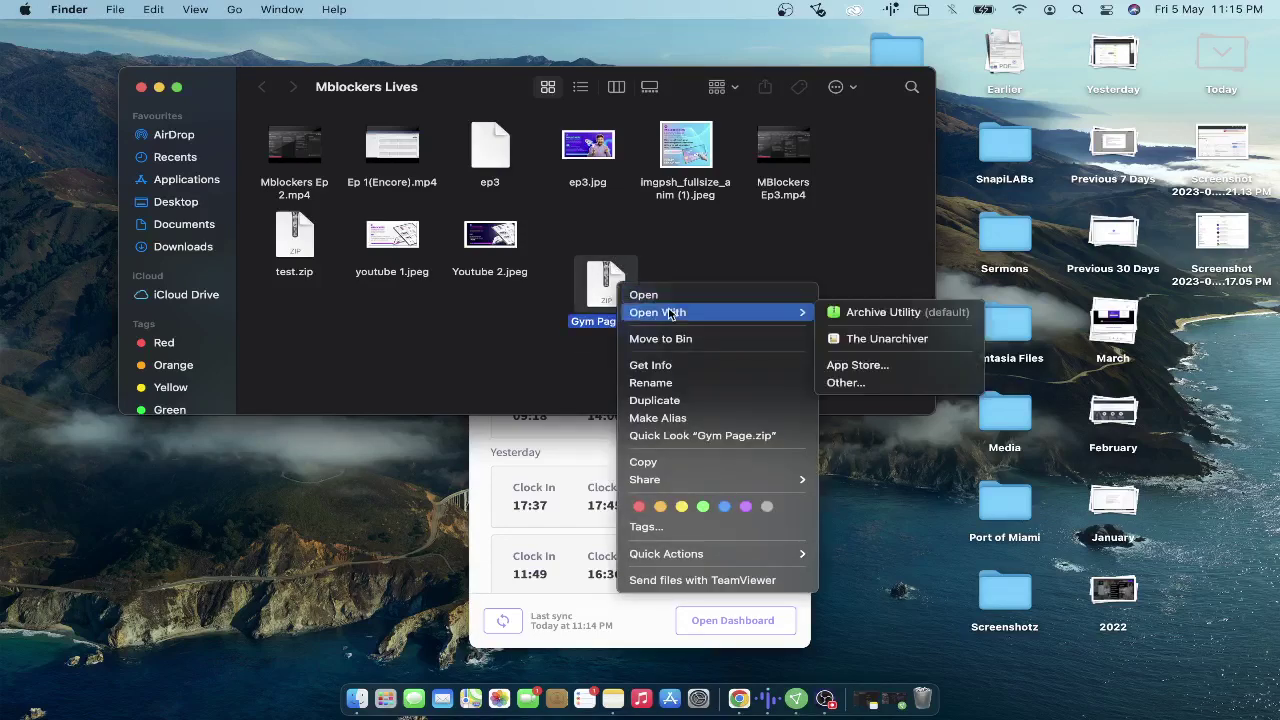
{"action": "left_click", "coordinate": [838, 339]}
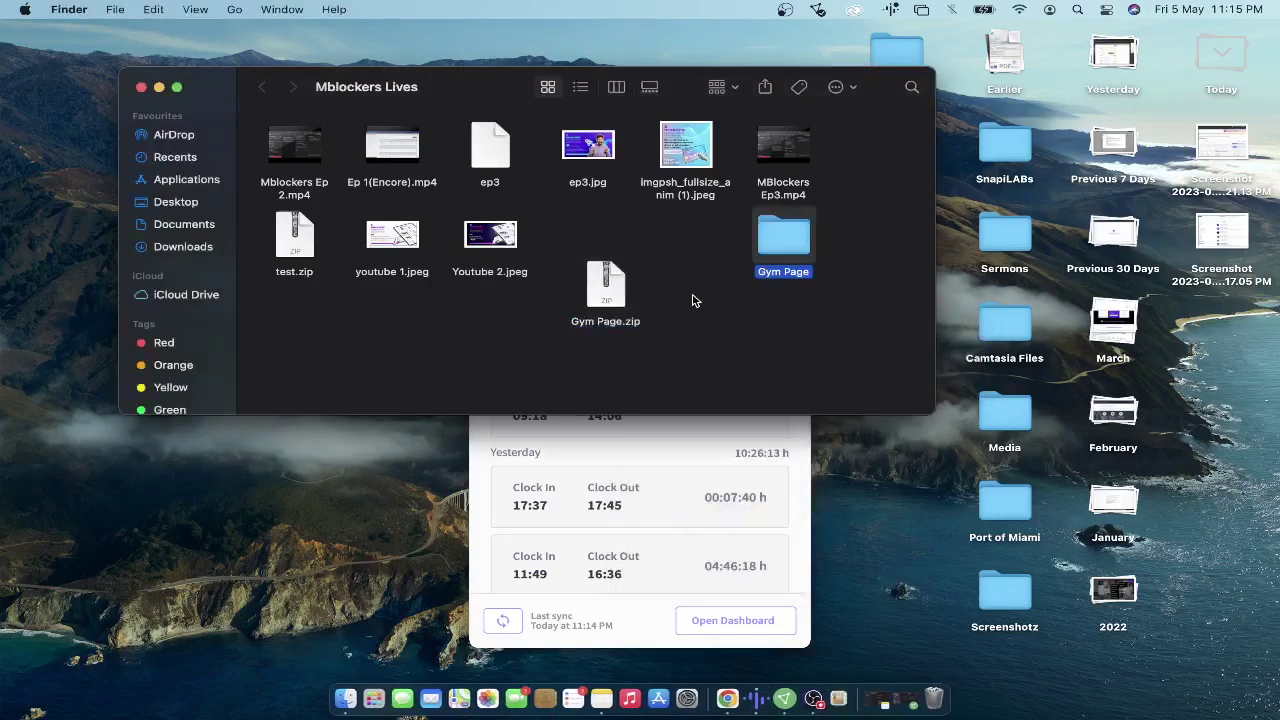
{"action": "left_click_drag", "start_coordinate": [716, 272], "coordinate": [716, 272]}
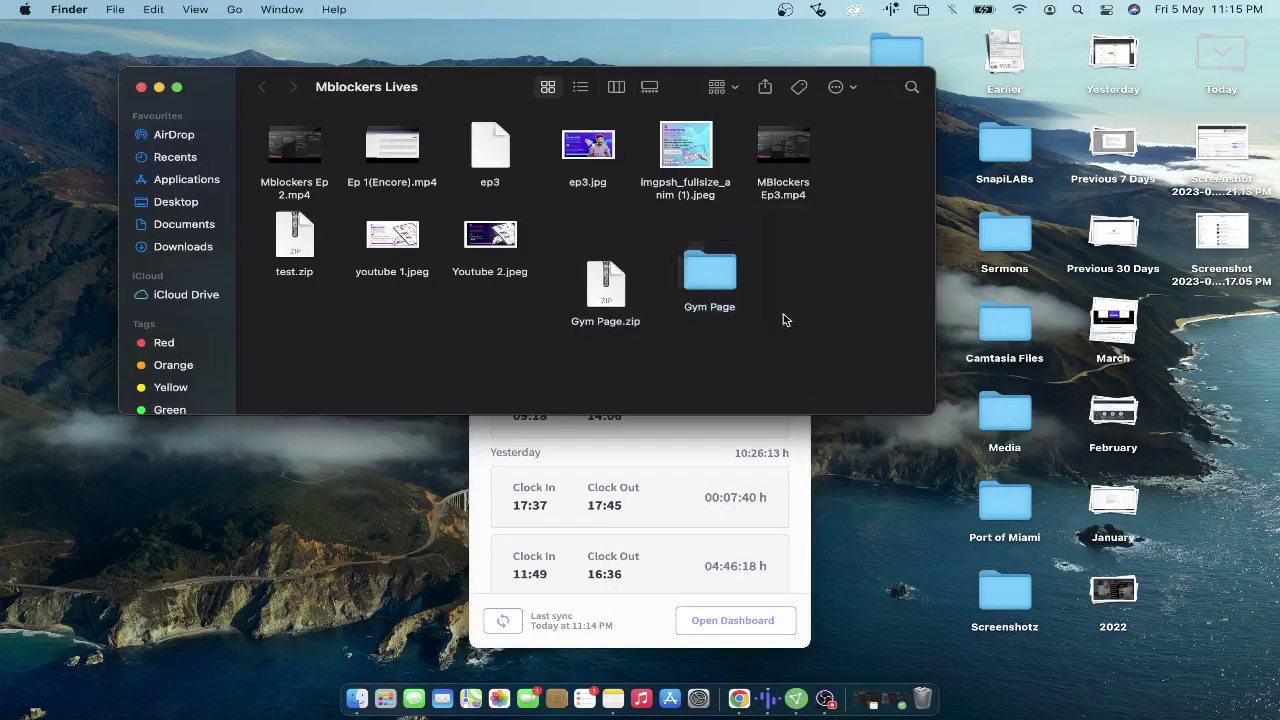
Step: Examine the contents of the Gym Page folder and its 17361 subfolder, and return to the Mblockers Lives folder
{"action": "double_click", "coordinate": [700, 268]}
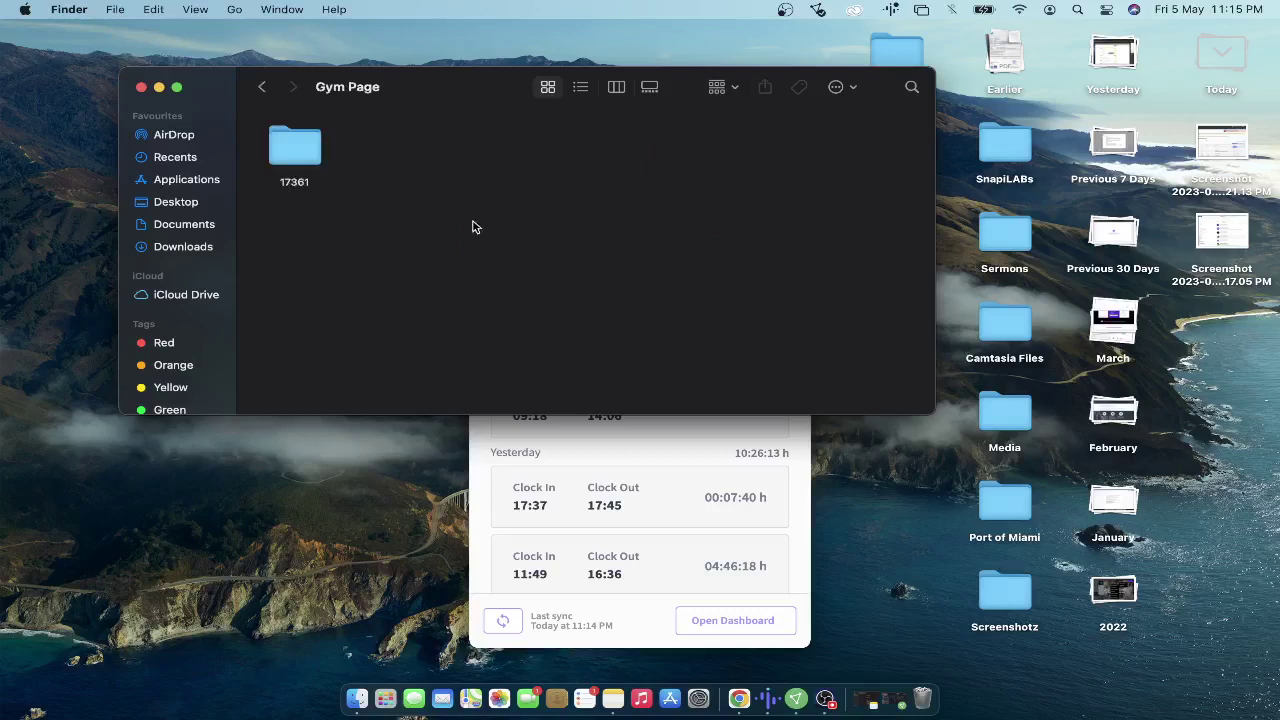
{"action": "double_click", "coordinate": [293, 152]}
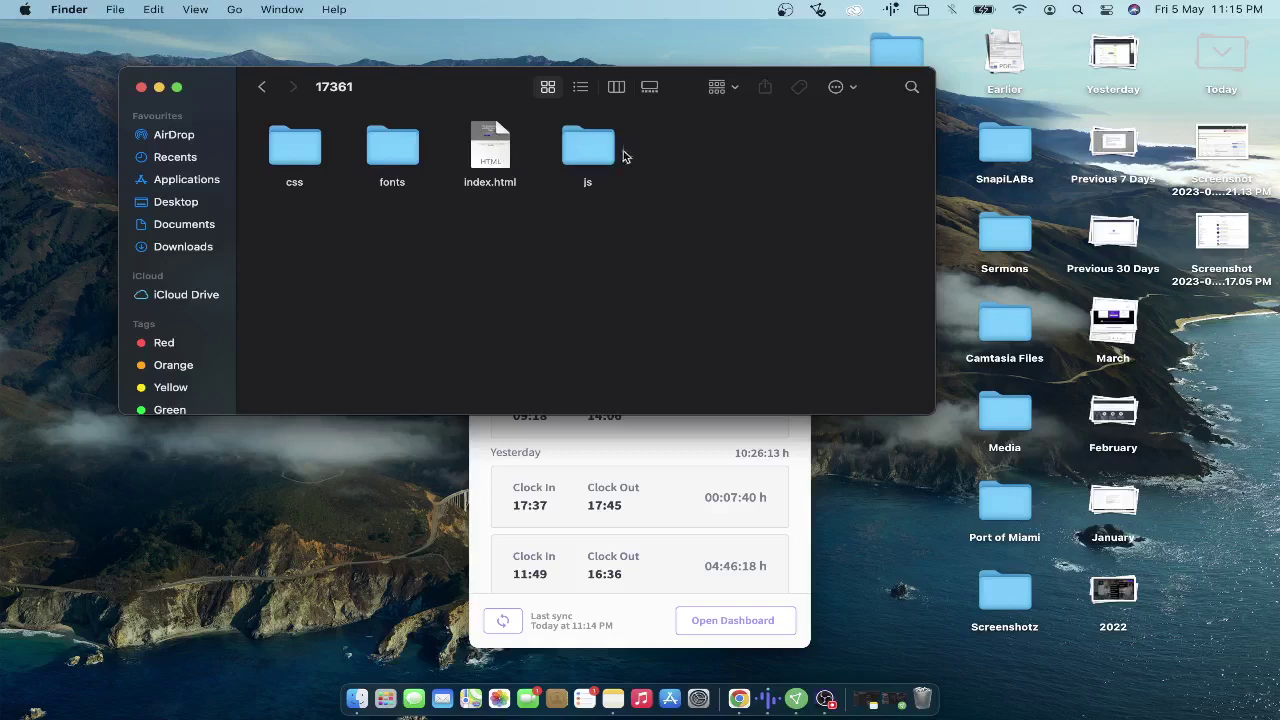
{"action": "left_click", "coordinate": [263, 90]}
{"action": "left_click", "coordinate": [264, 90]}
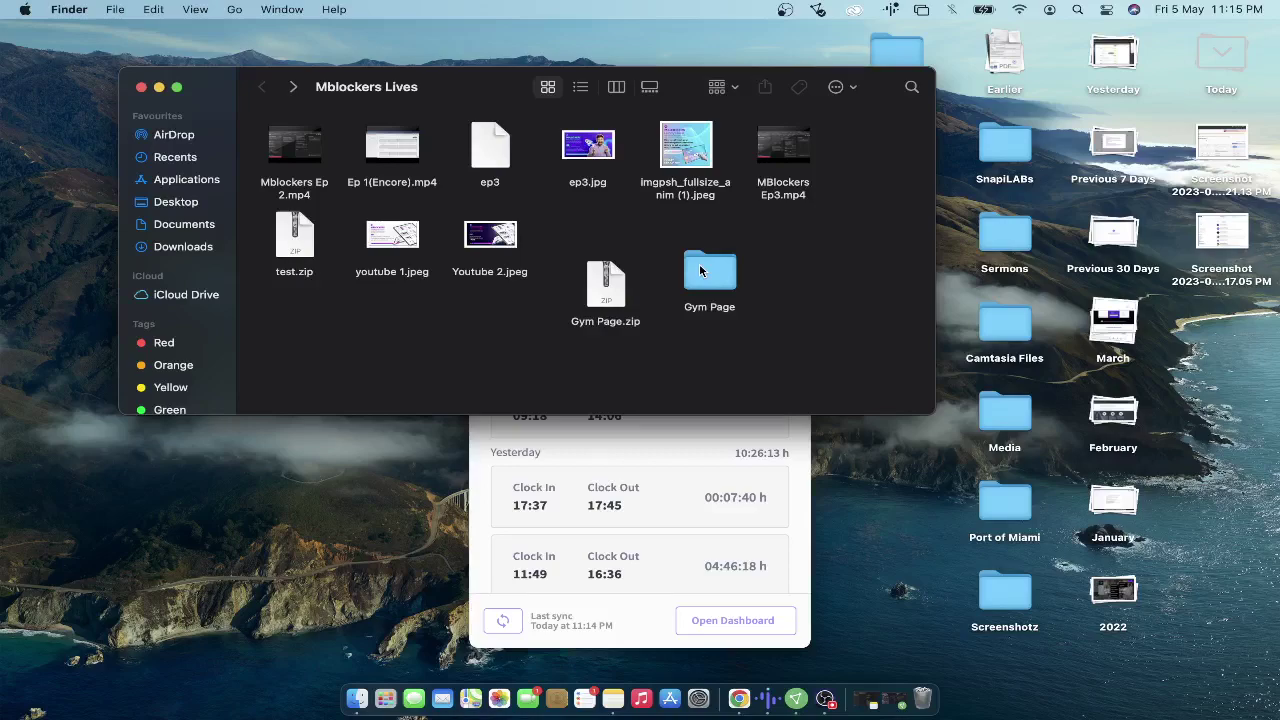
Step: Switch to the WordPress dashboard in Google Chrome and open the page for adding new plugins
{"action": "key", "text": "ctrl+Up"}
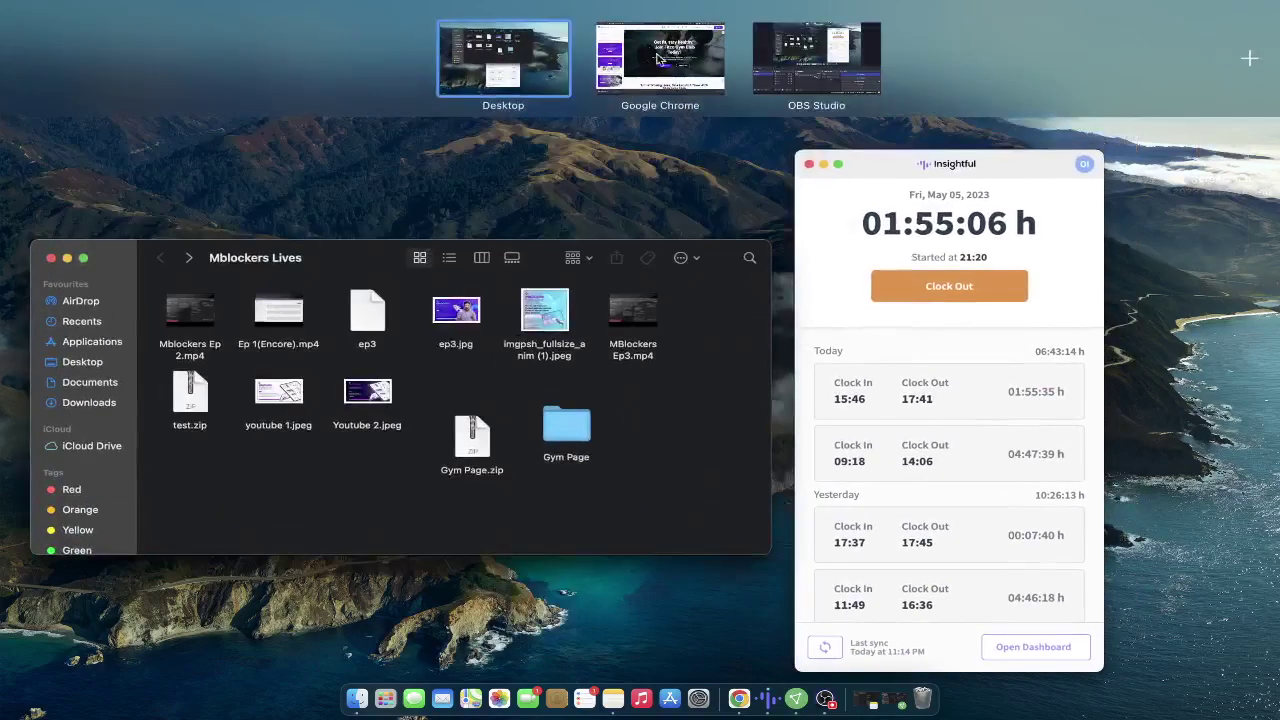
{"action": "left_click", "coordinate": [657, 57]}
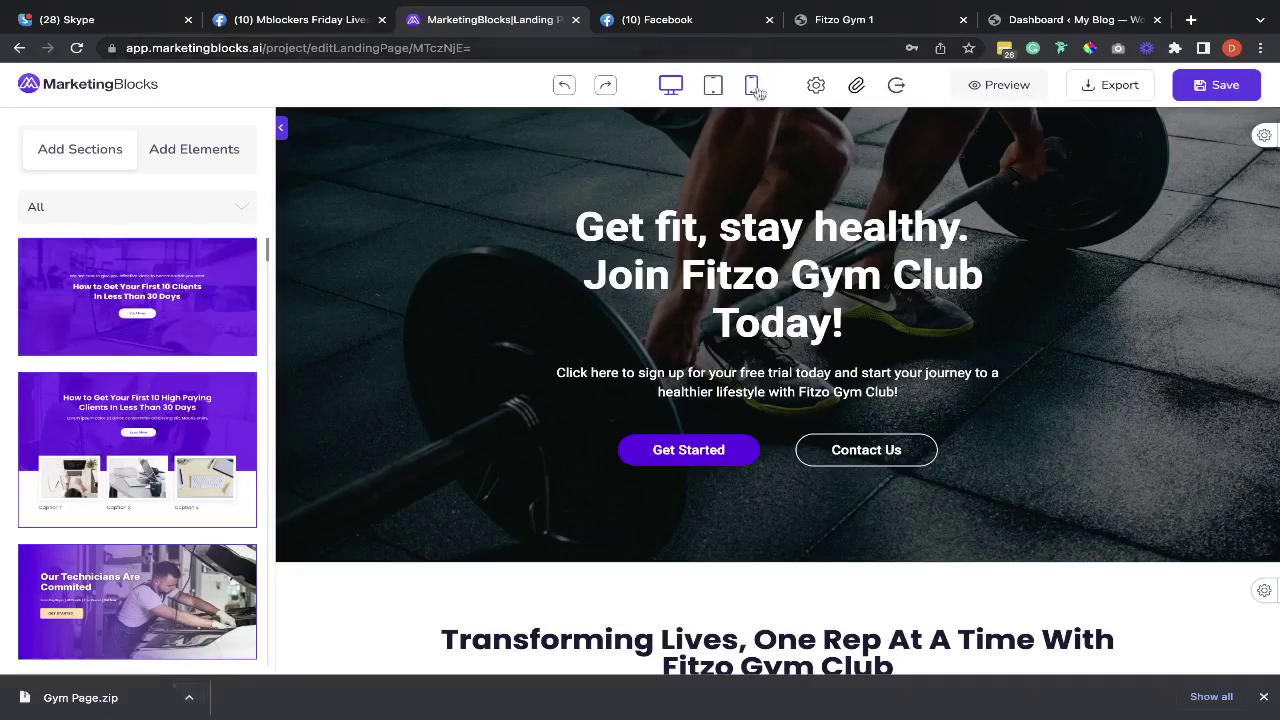
{"action": "left_click", "coordinate": [1033, 20]}
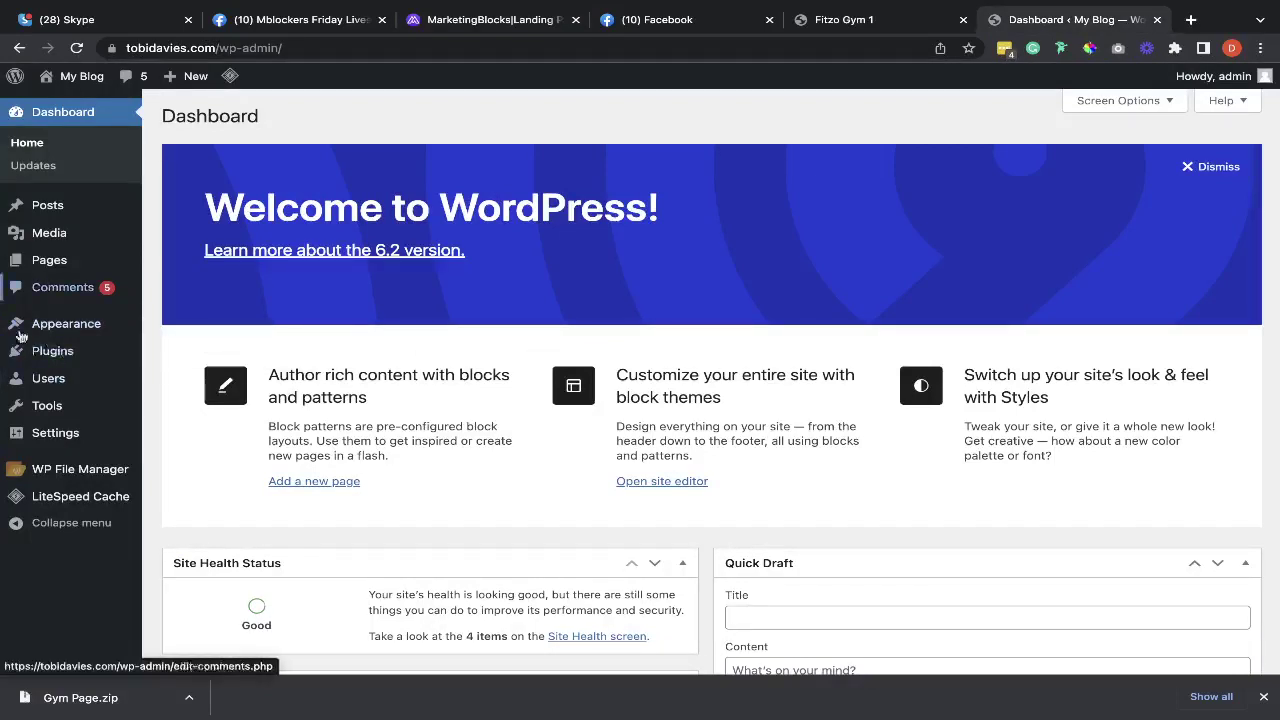
{"action": "mouse_move", "coordinate": [57, 350]}
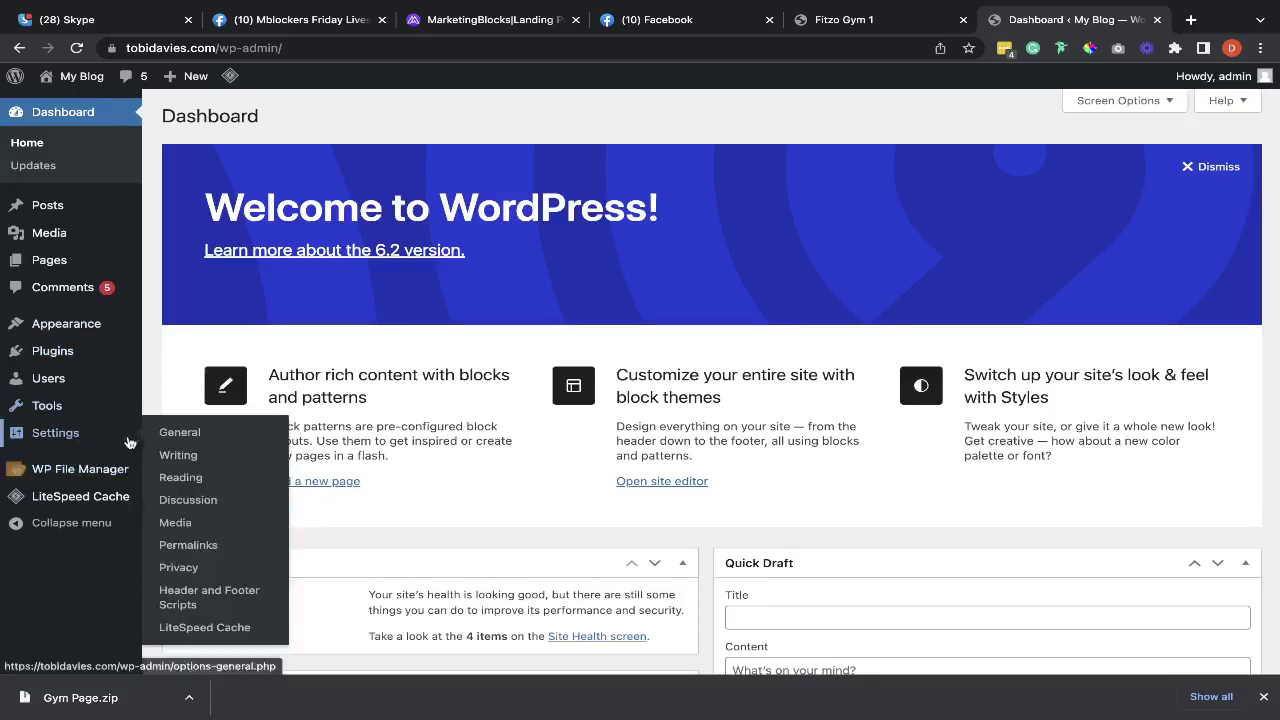
{"action": "left_click", "coordinate": [54, 355]}
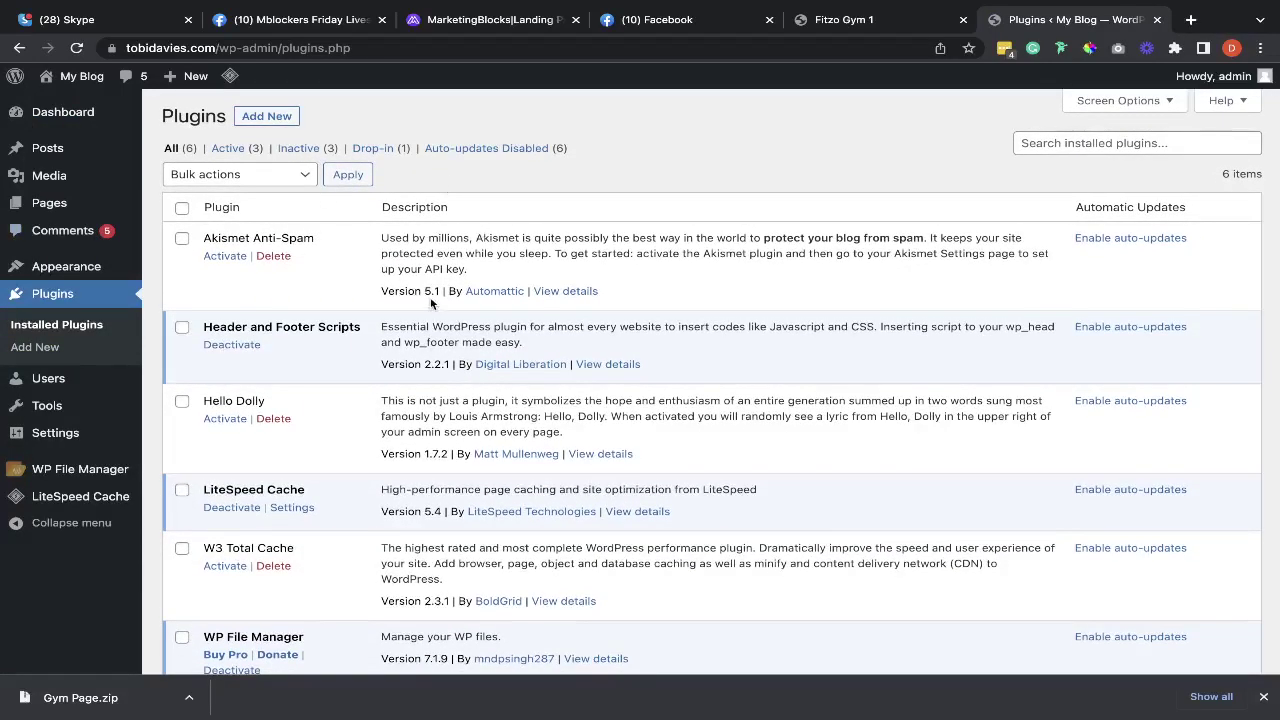
{"action": "left_click", "coordinate": [264, 118]}
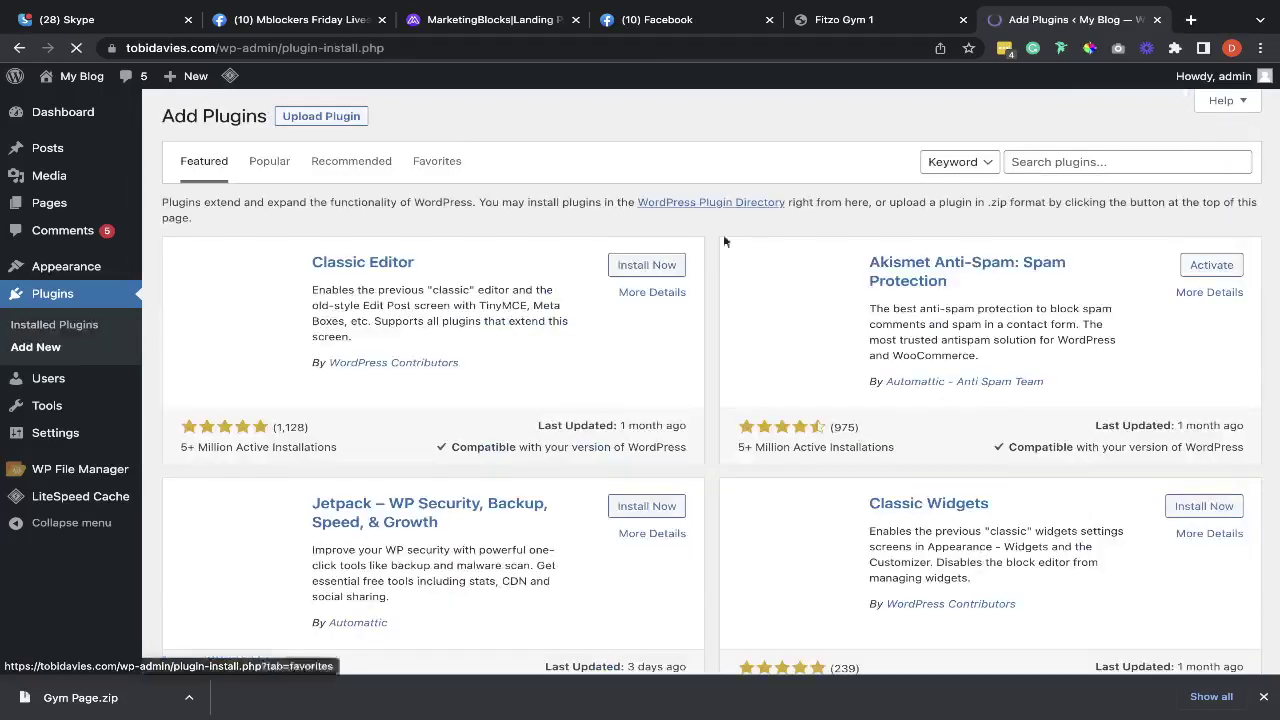
Step: Search the plugin directory for "wp file manager" and install the Folders – Unlimited Folders plugin
{"action": "left_click", "coordinate": [1043, 161]}
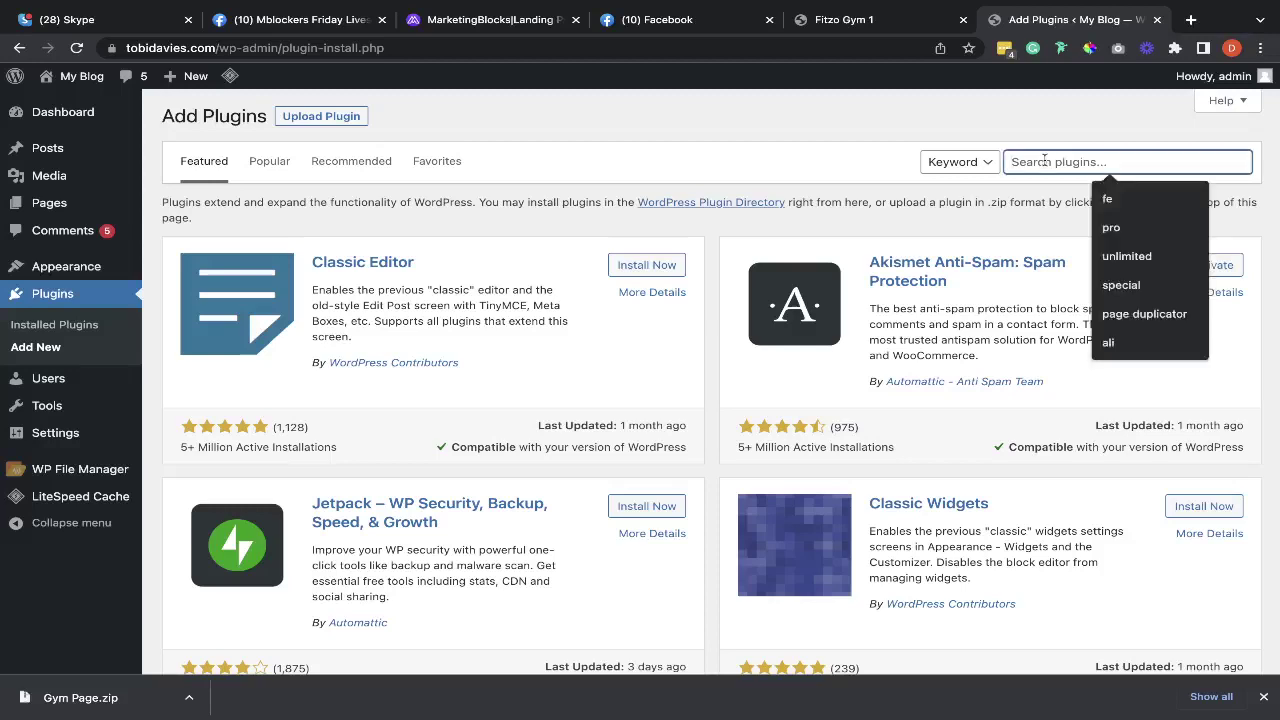
{"action": "type", "text": "wp "}
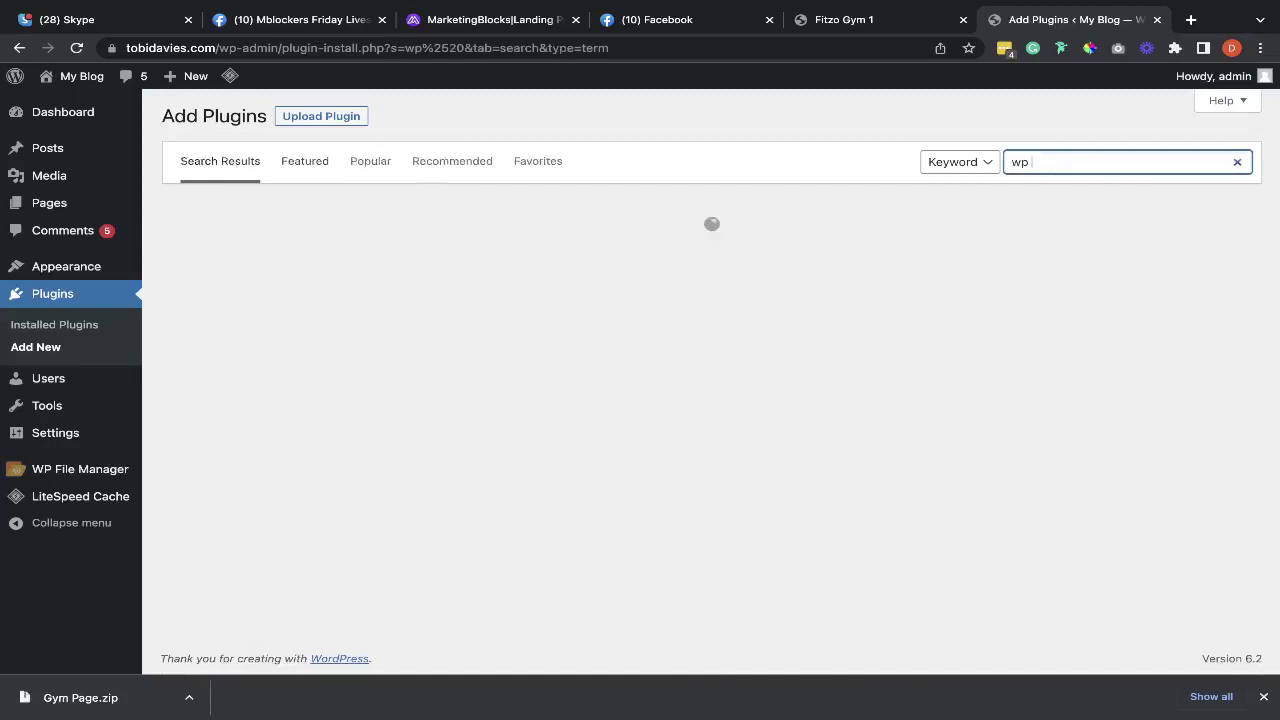
{"action": "type", "text": "file"}
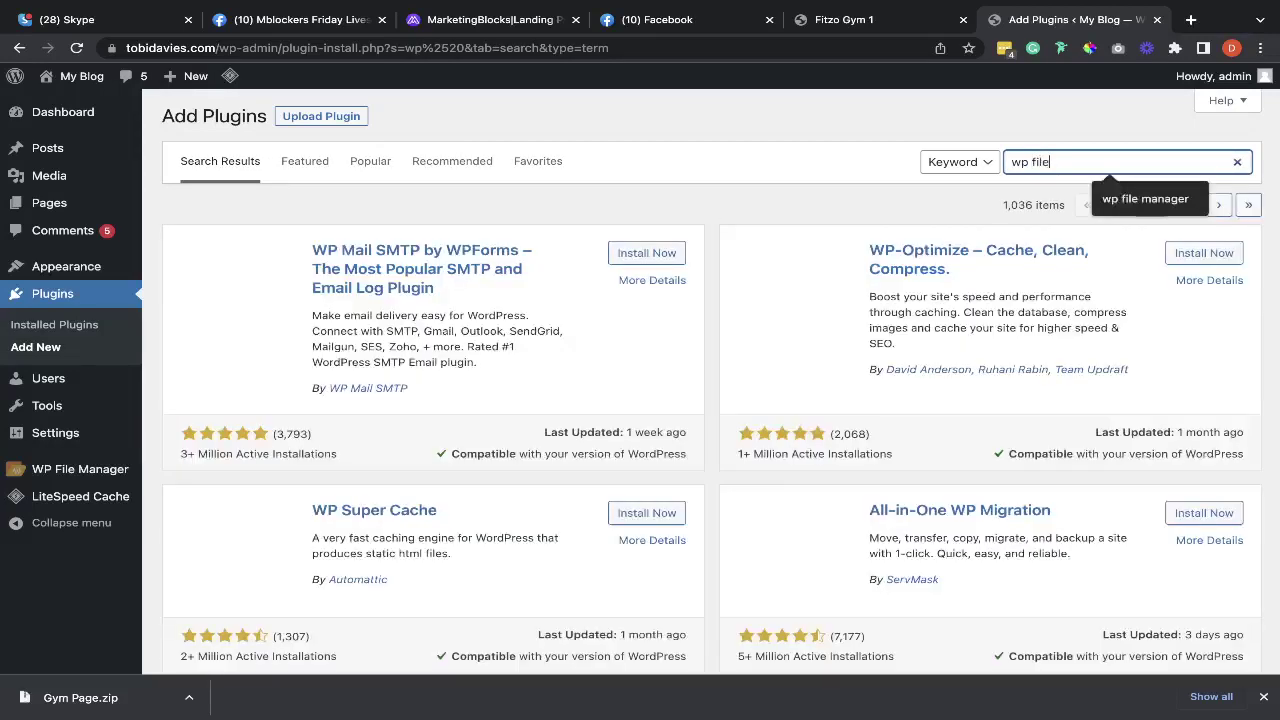
{"action": "type", "text": "  mange"}
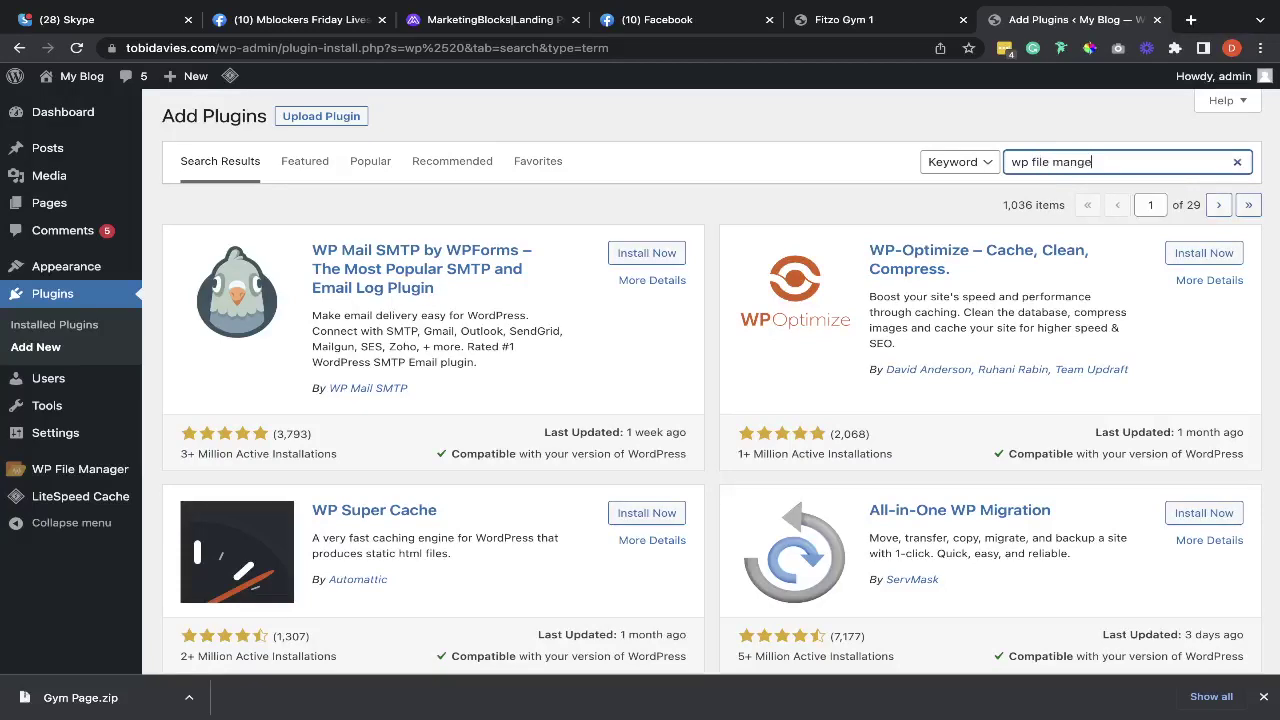
{"action": "type", "text": "r"}
{"action": "key", "text": "BackSpace"}
{"action": "key", "text": "BackSpace"}
{"action": "type", "text": "a"}
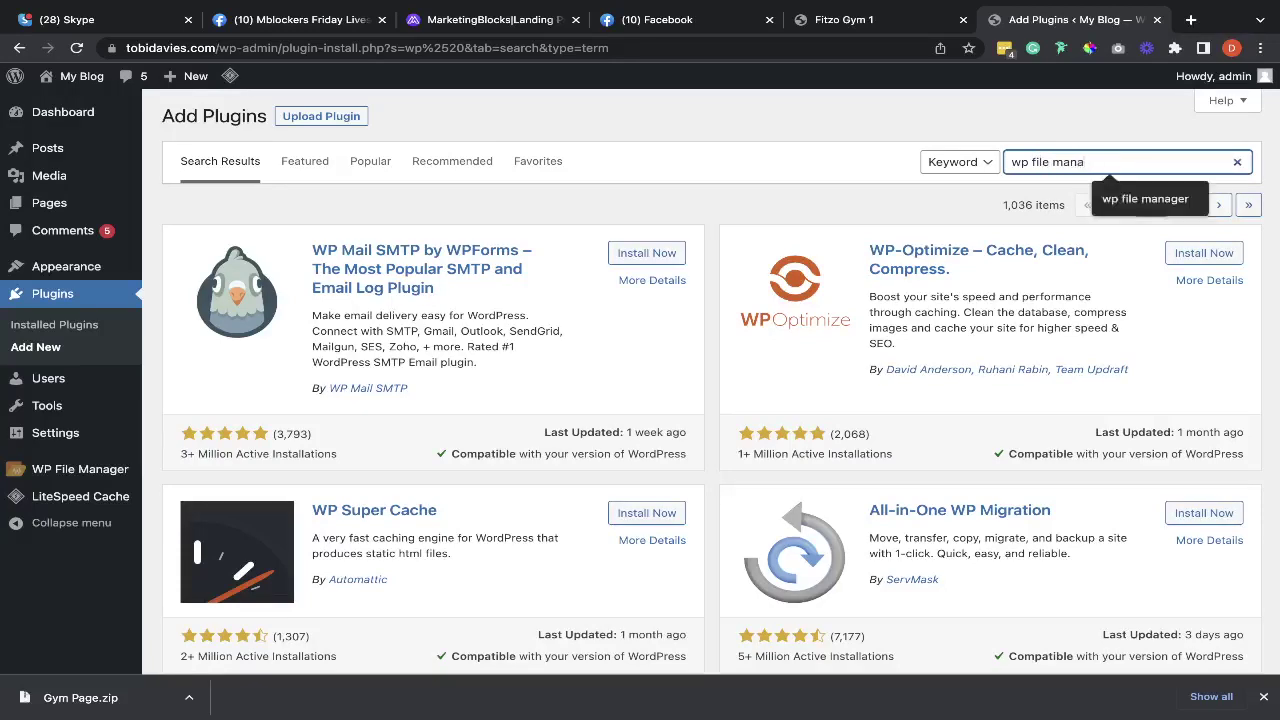
{"action": "type", "text": "ger"}
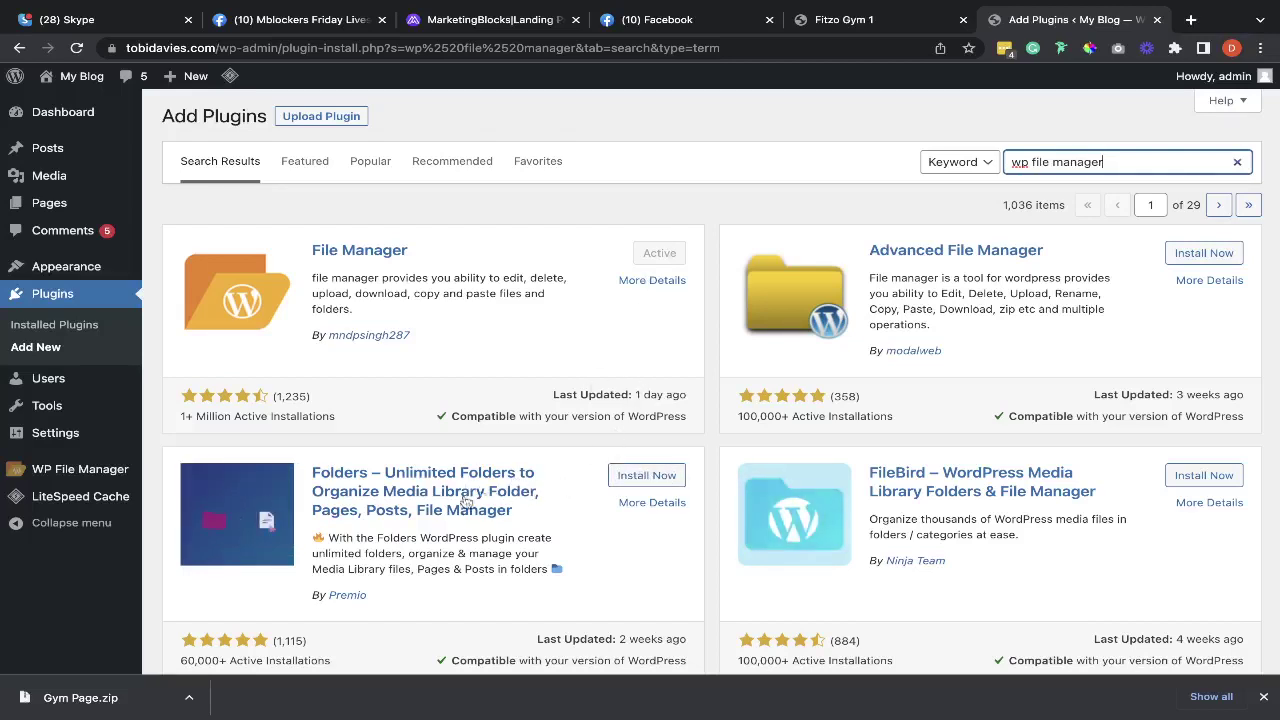
{"action": "left_click", "coordinate": [648, 476]}
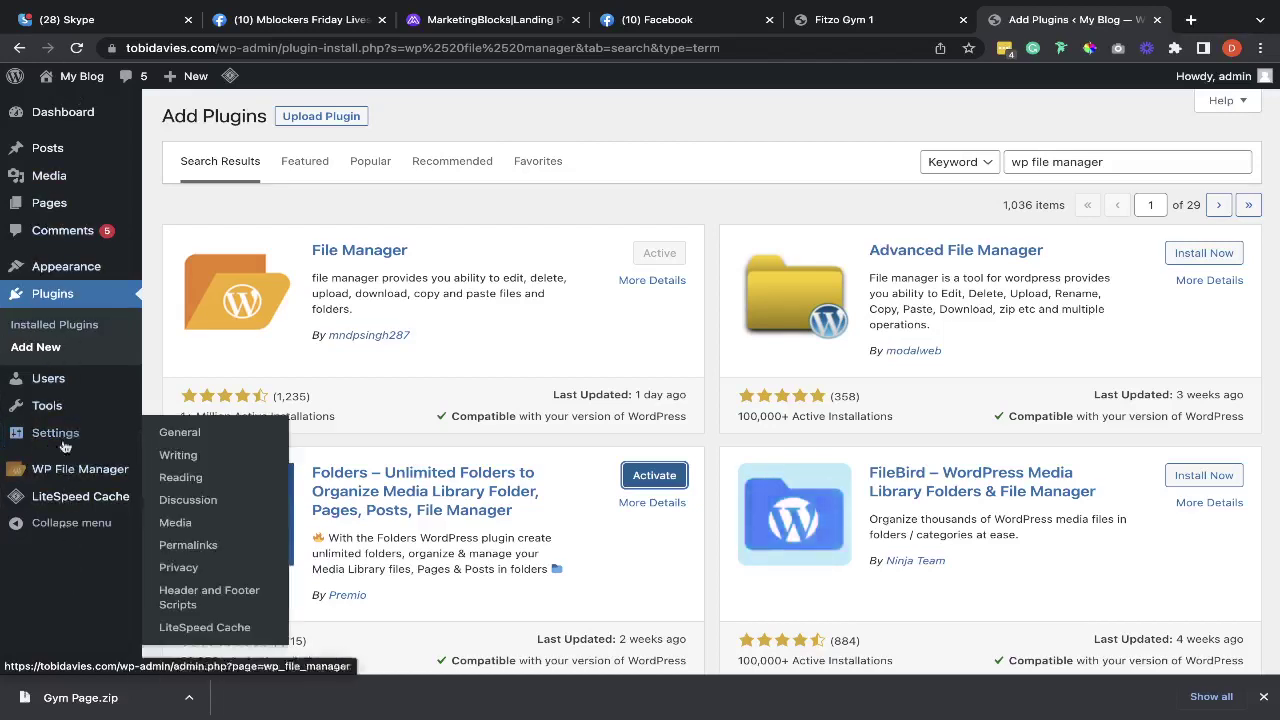
Step: Open WP File Manager and collapse the tree folder under public_html
{"action": "mouse_move", "coordinate": [88, 472]}
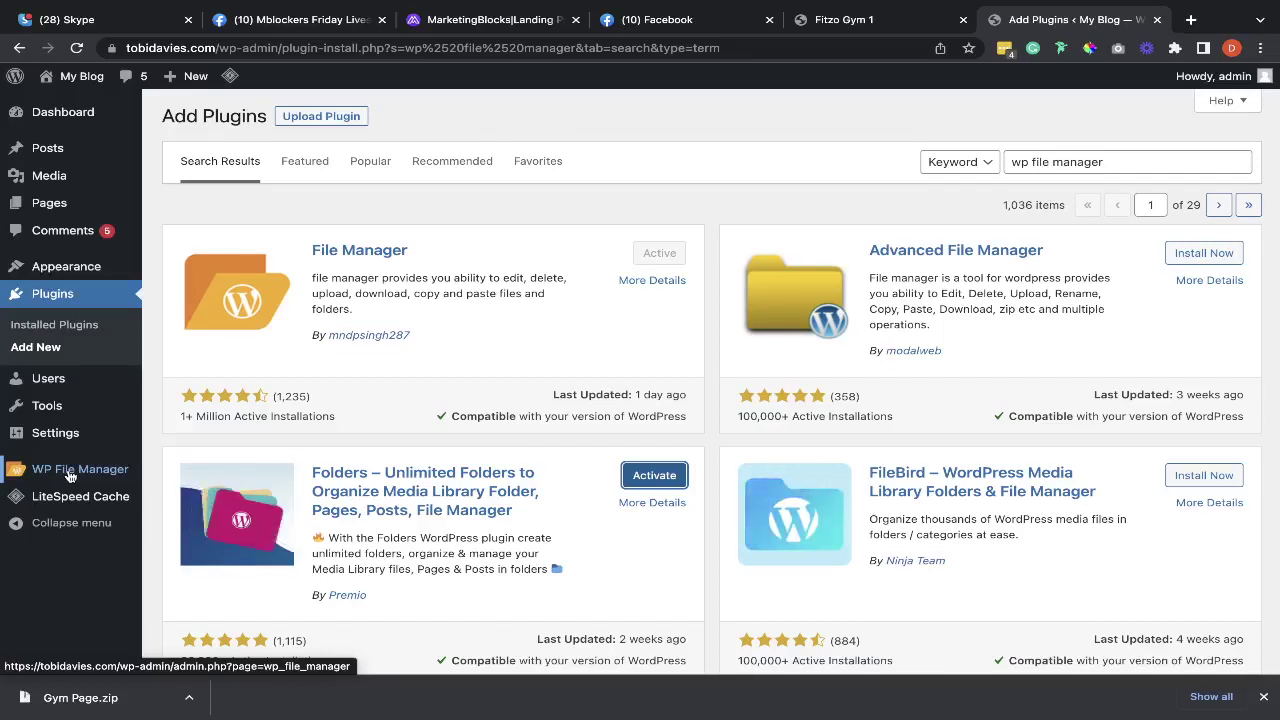
{"action": "left_click", "coordinate": [70, 475]}
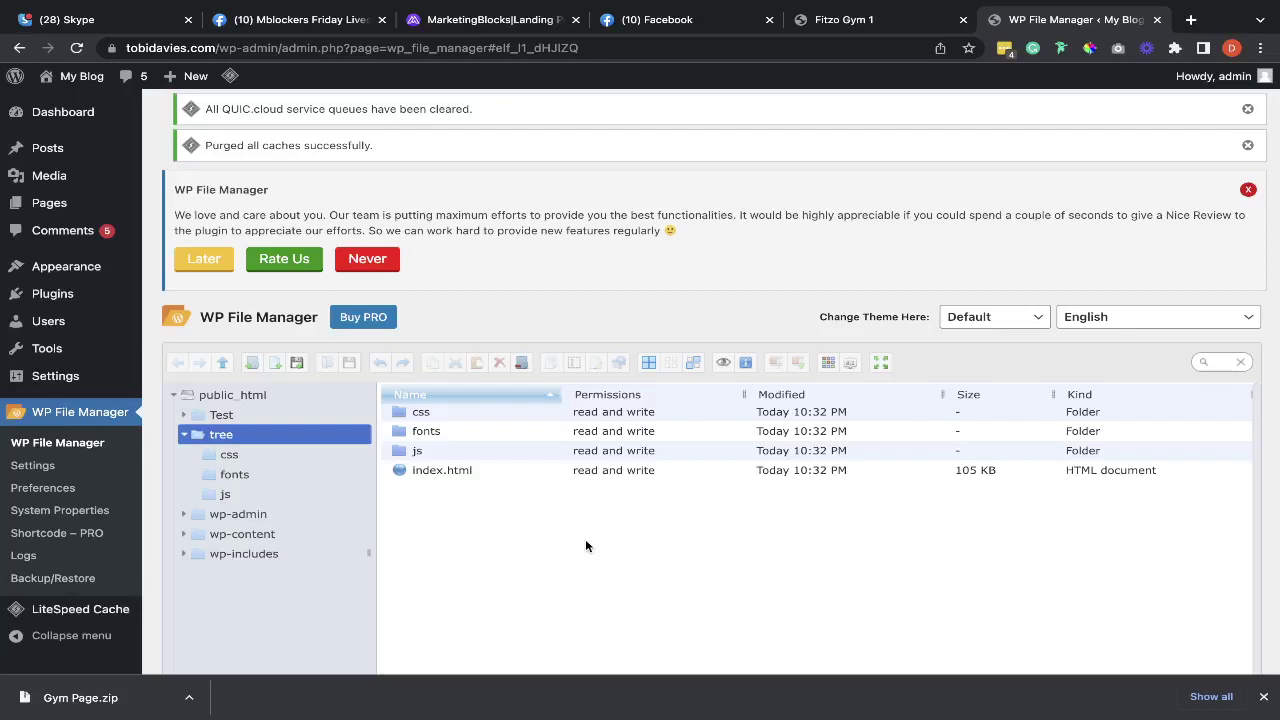
{"action": "left_click", "coordinate": [184, 434]}
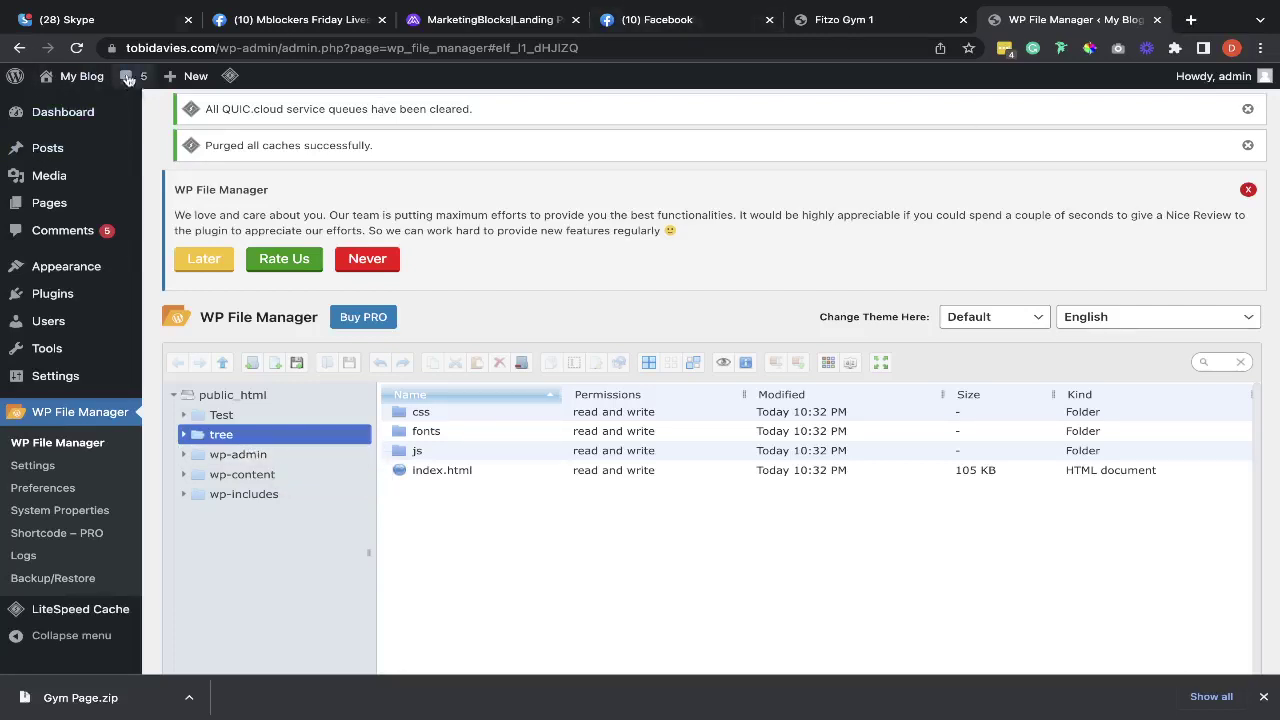
Step: Open the WordPress site's home page in a new browser tab, without wp-admin/ in the address, and look it over
{"action": "left_click", "coordinate": [1190, 20]}
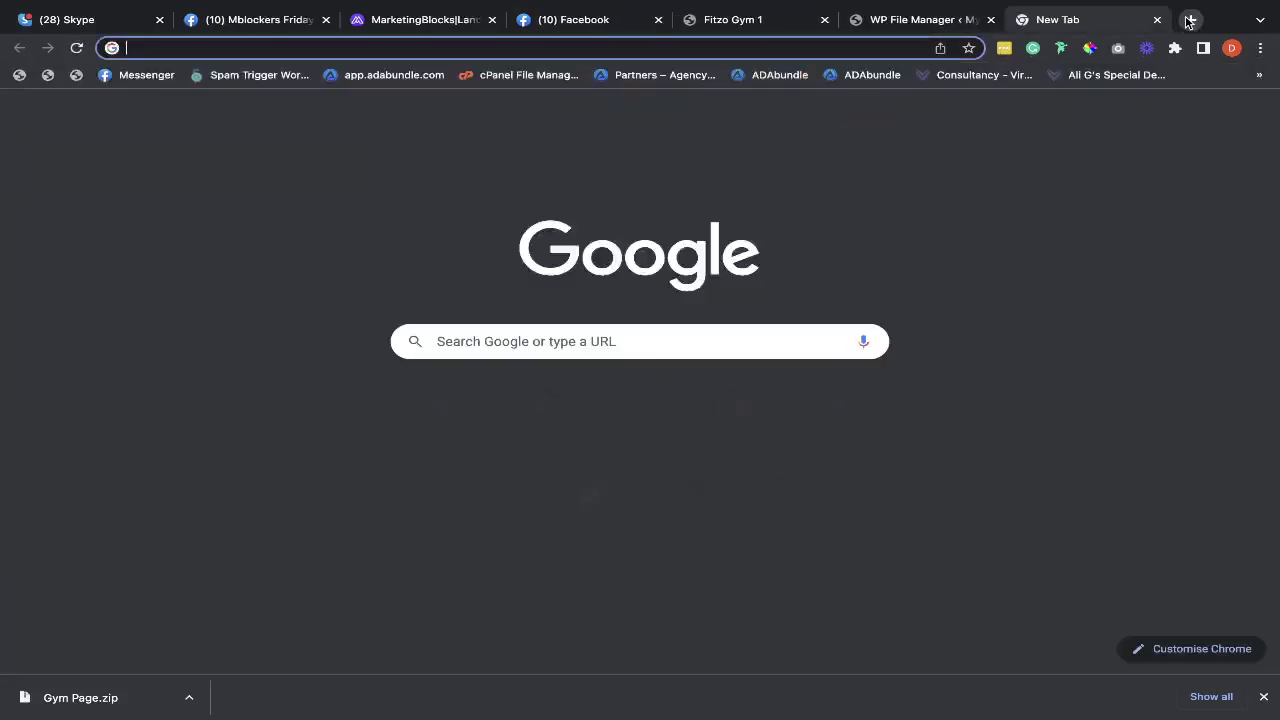
{"action": "type", "text": "tobidavies.com"}
{"action": "key", "text": "Return"}
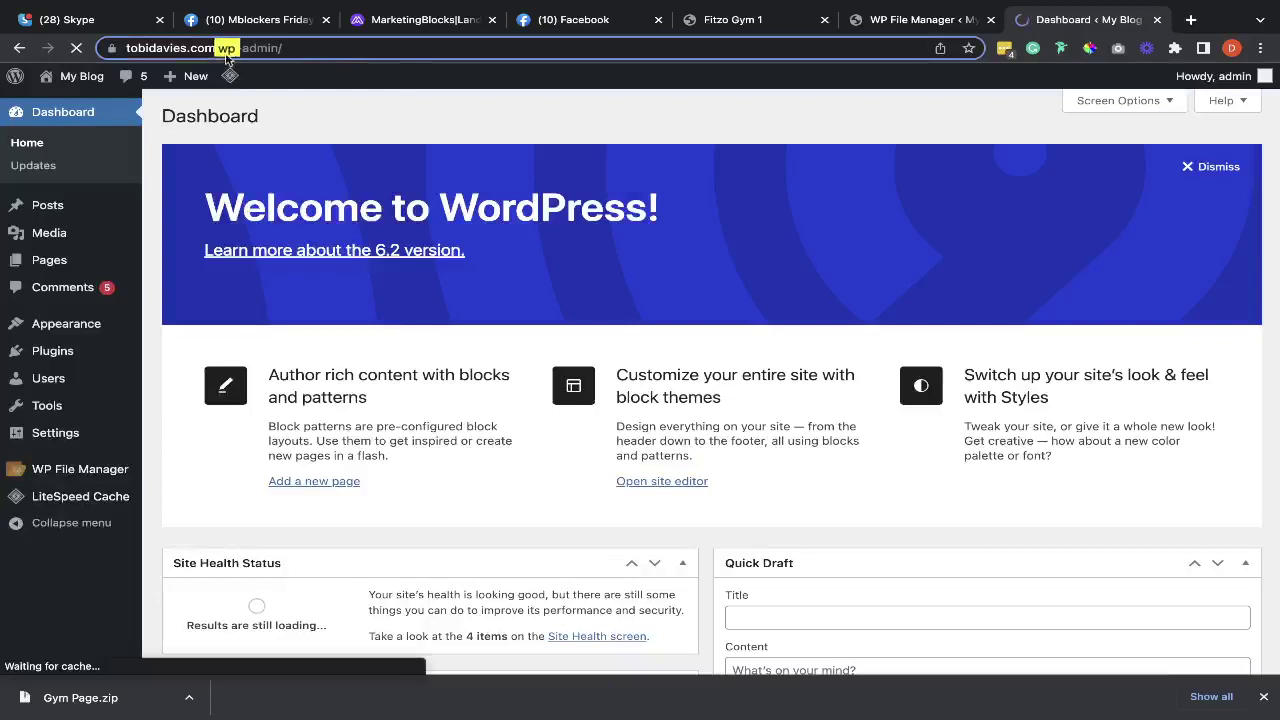
{"action": "left_click_drag", "start_coordinate": [268, 48], "coordinate": [333, 64]}
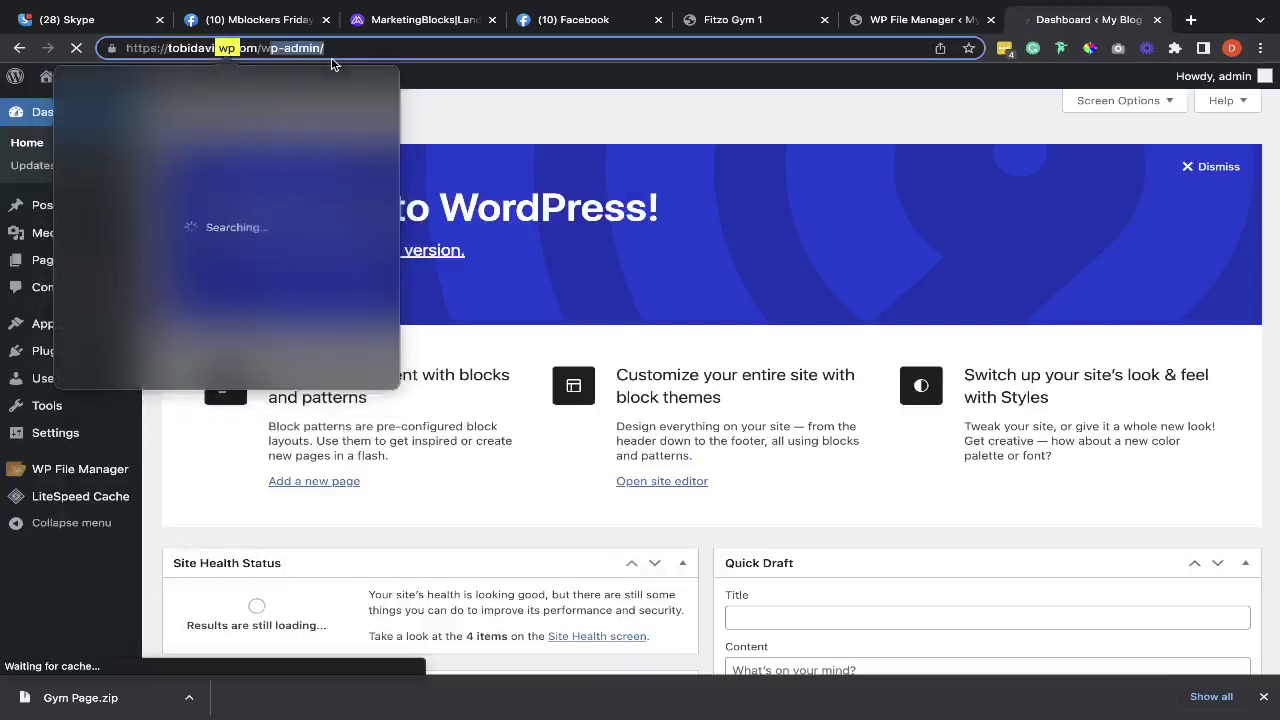
{"action": "left_click_drag", "start_coordinate": [260, 50], "coordinate": [353, 62]}
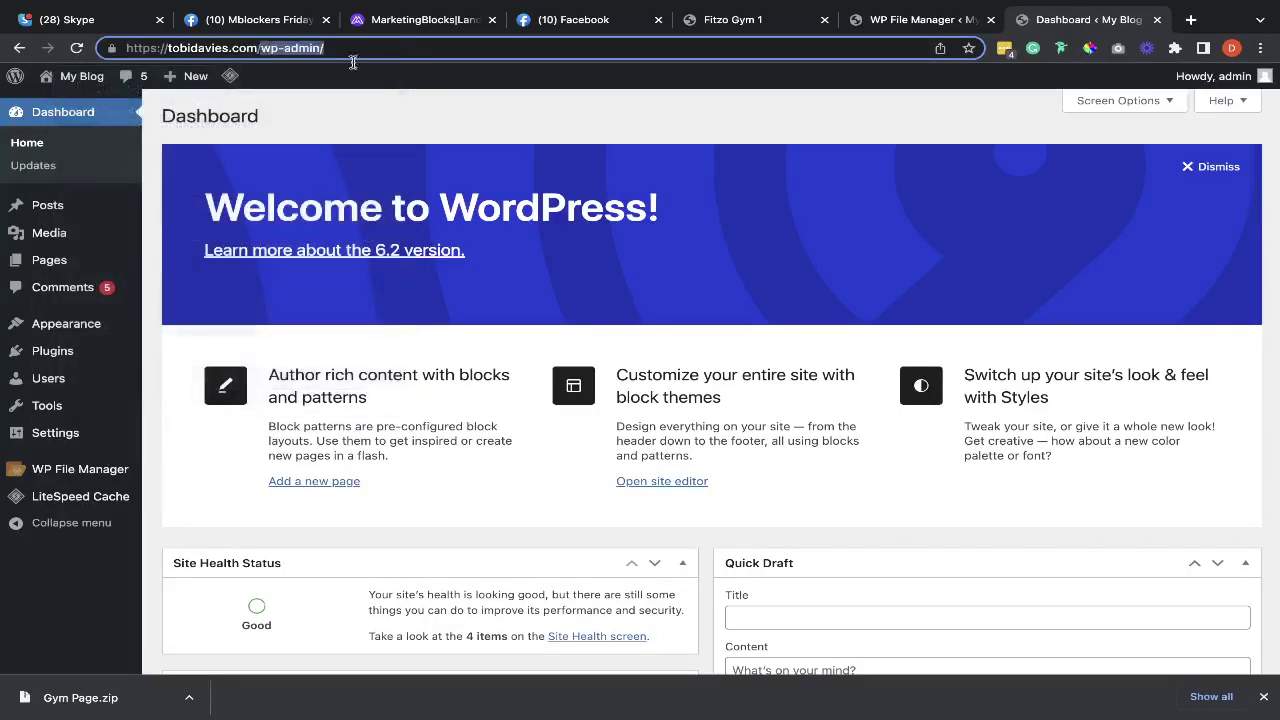
{"action": "key", "text": "BackSpace"}
{"action": "key", "text": "Return"}
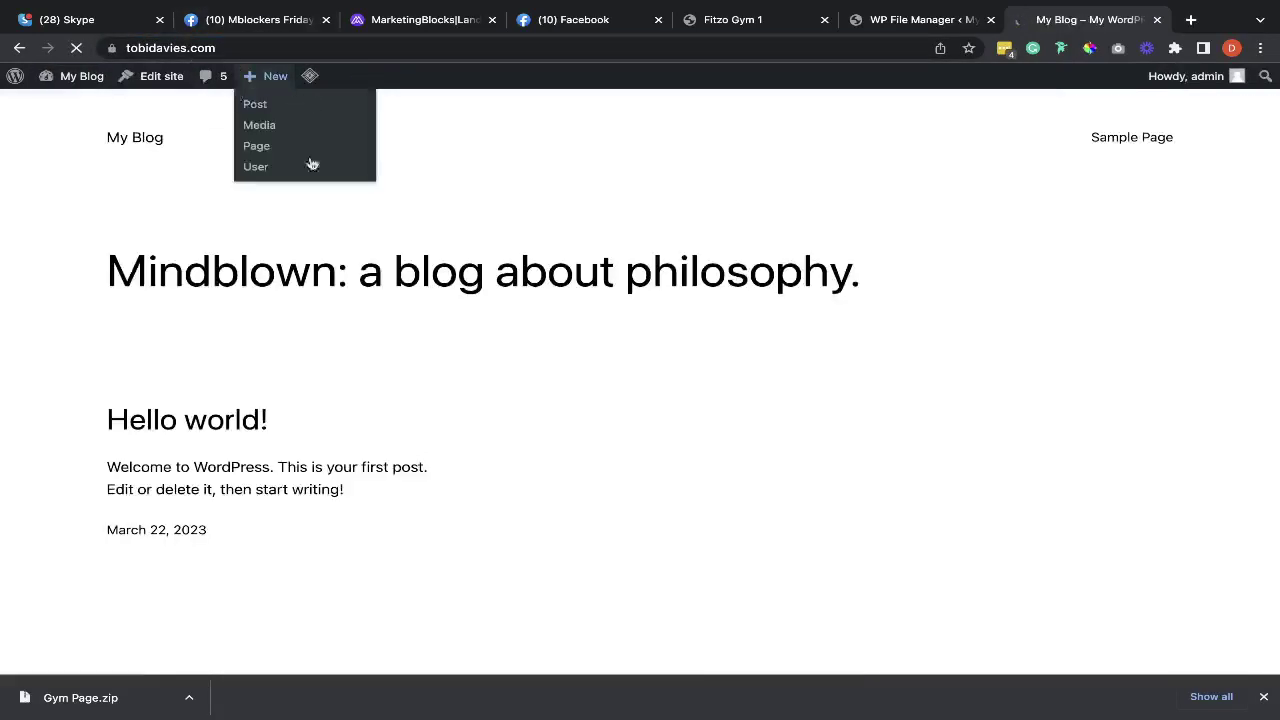
{"action": "scroll", "coordinate": [394, 346], "scroll_direction": "down", "scroll_amount": 5}
{"action": "scroll", "coordinate": [394, 346], "scroll_direction": "up", "scroll_amount": 5}
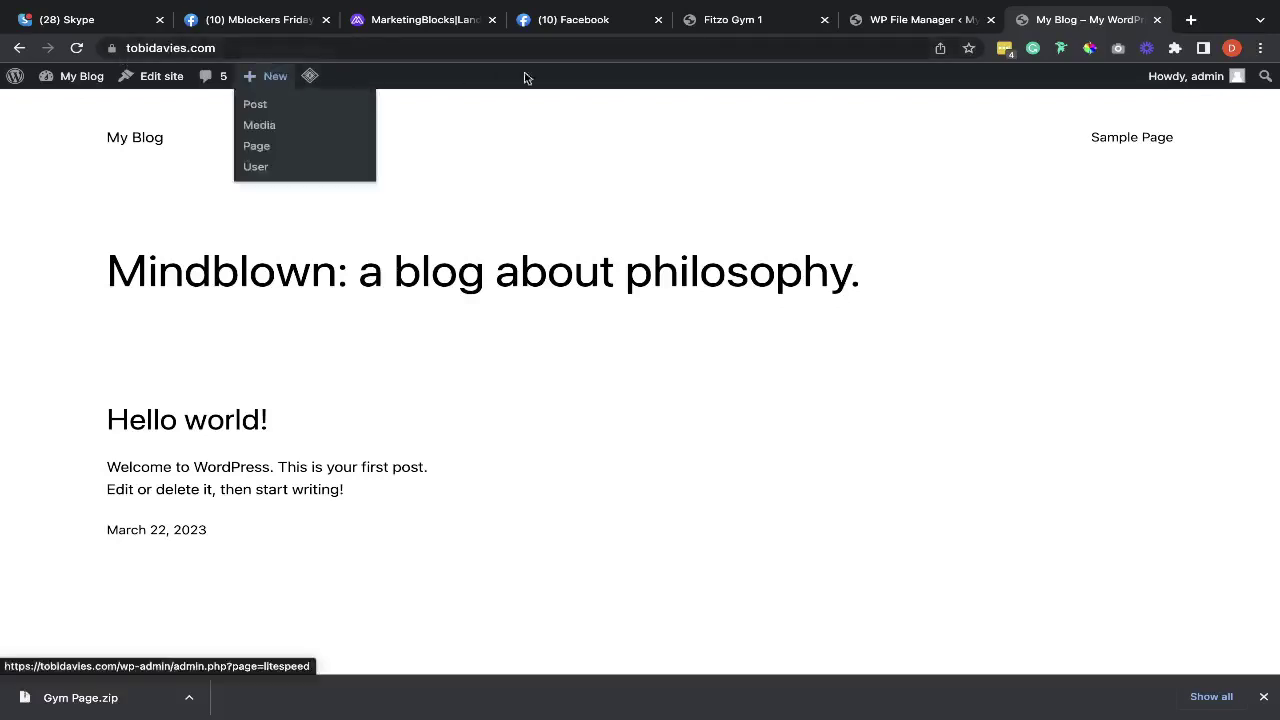
{"action": "left_click", "coordinate": [847, 30]}
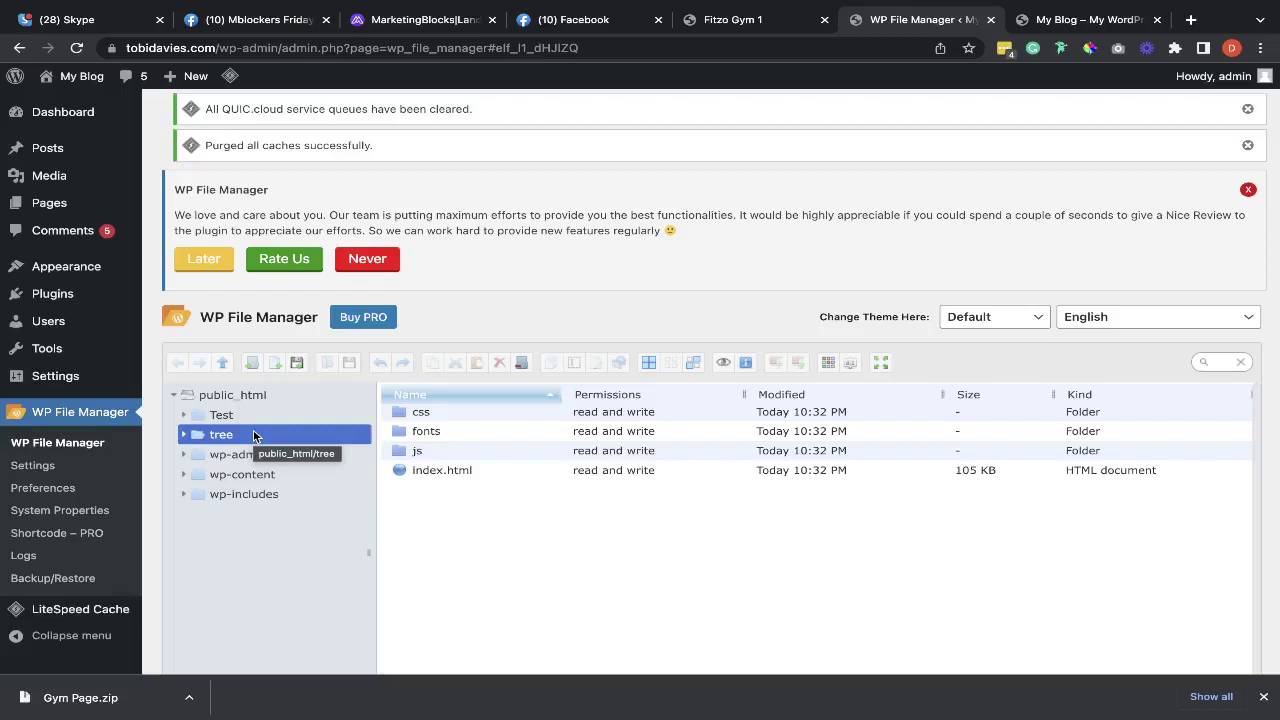
{"action": "left_click", "coordinate": [1024, 20]}
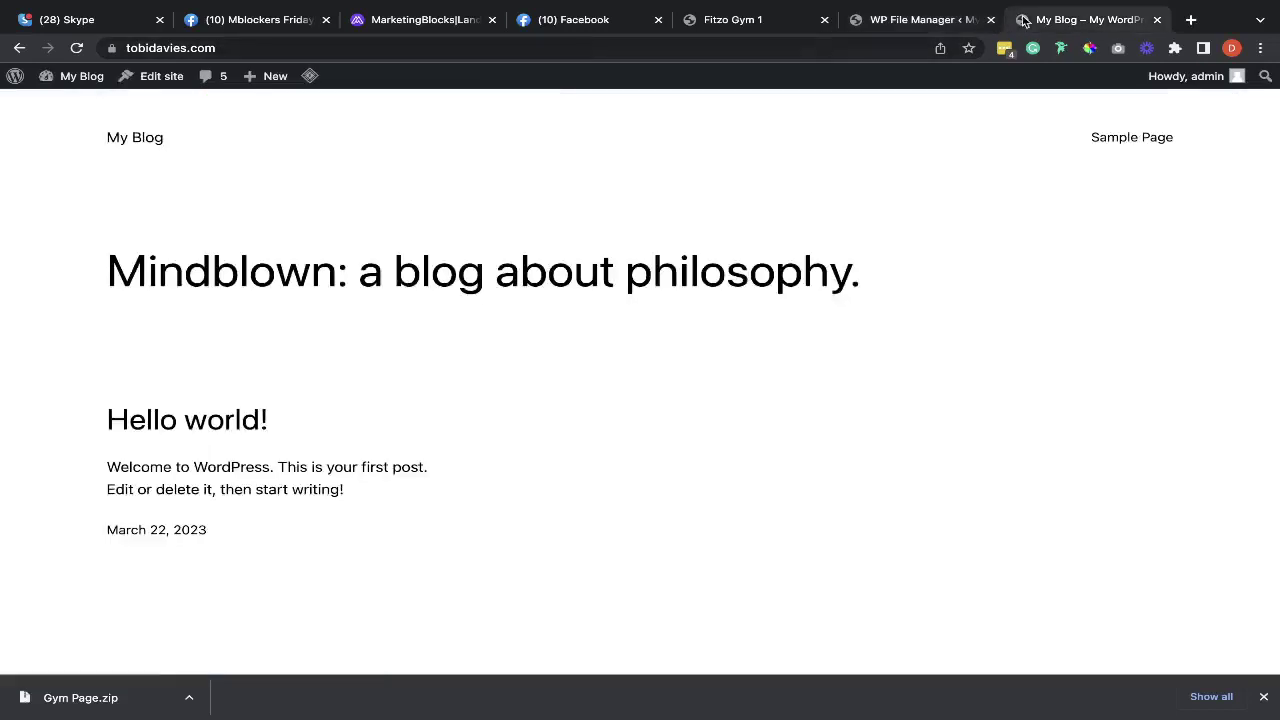
{"action": "left_click", "coordinate": [271, 47]}
{"action": "left_click", "coordinate": [272, 48]}
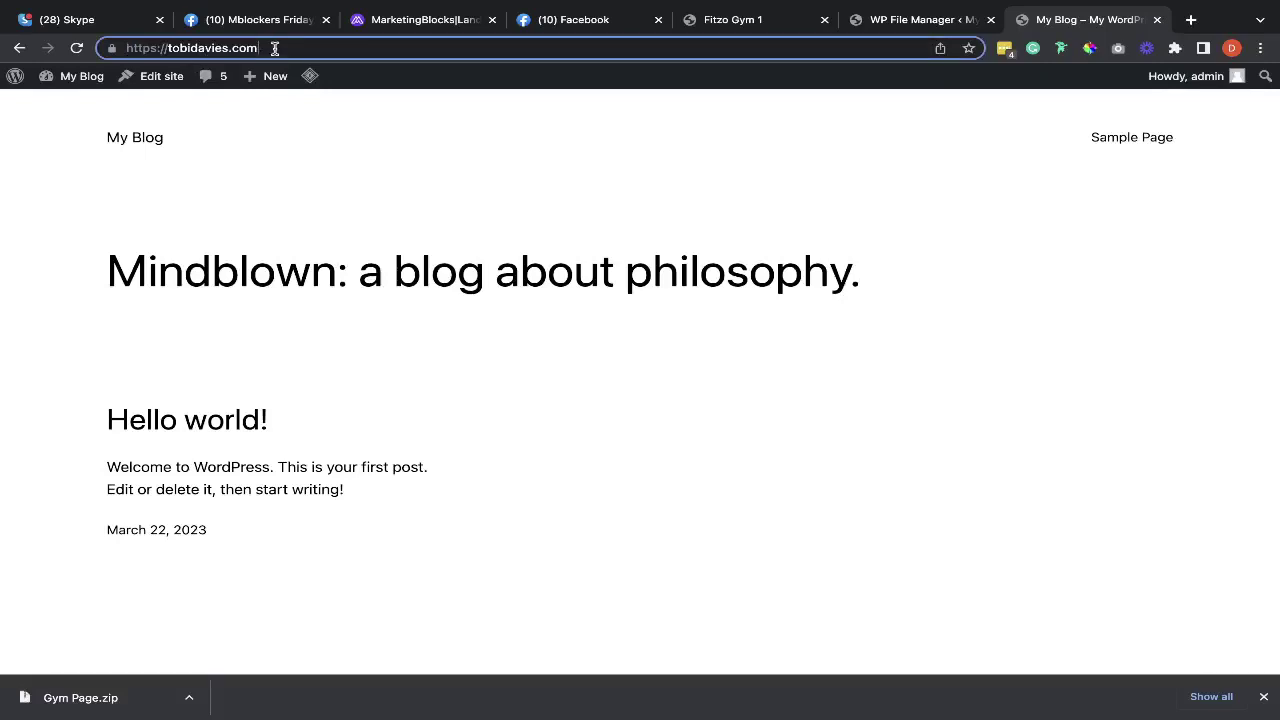
{"action": "type", "text": "/about"}
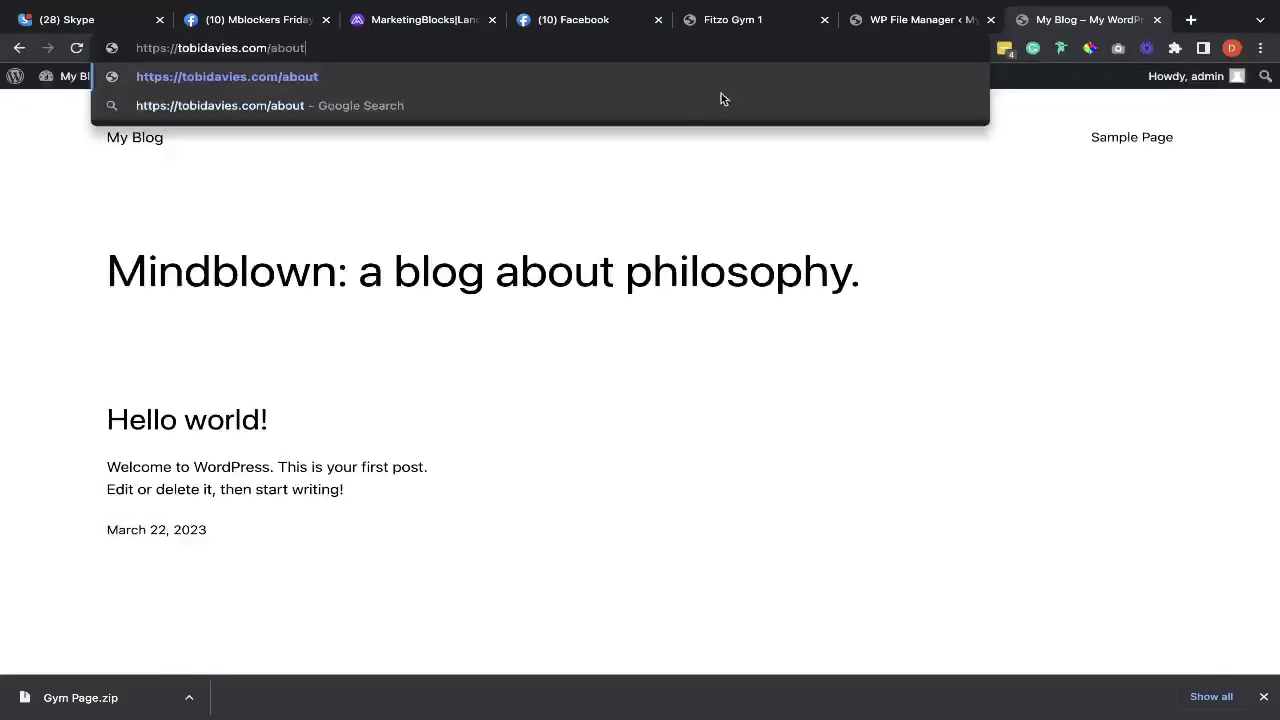
Step: Open snapilabs.com and view its About Us page as an example of a subpage address
{"action": "key", "text": "super+a"}
{"action": "type", "text": "snap"}
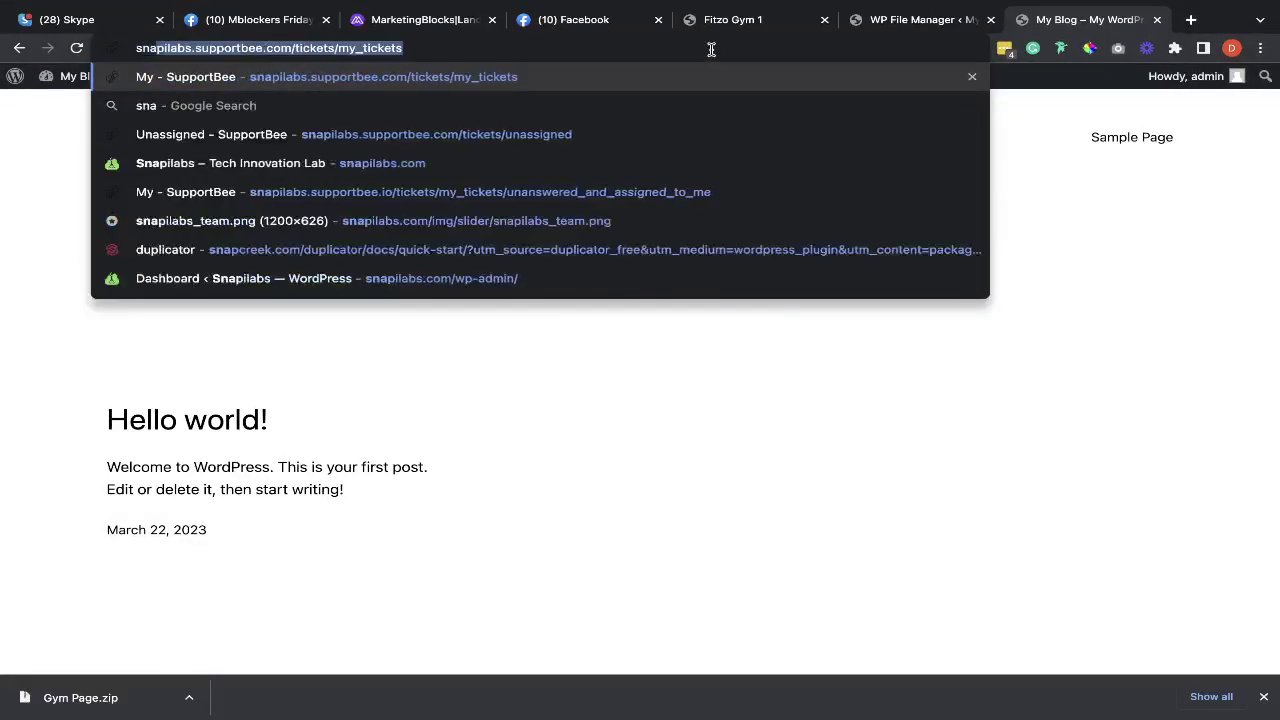
{"action": "left_click", "coordinate": [383, 168]}
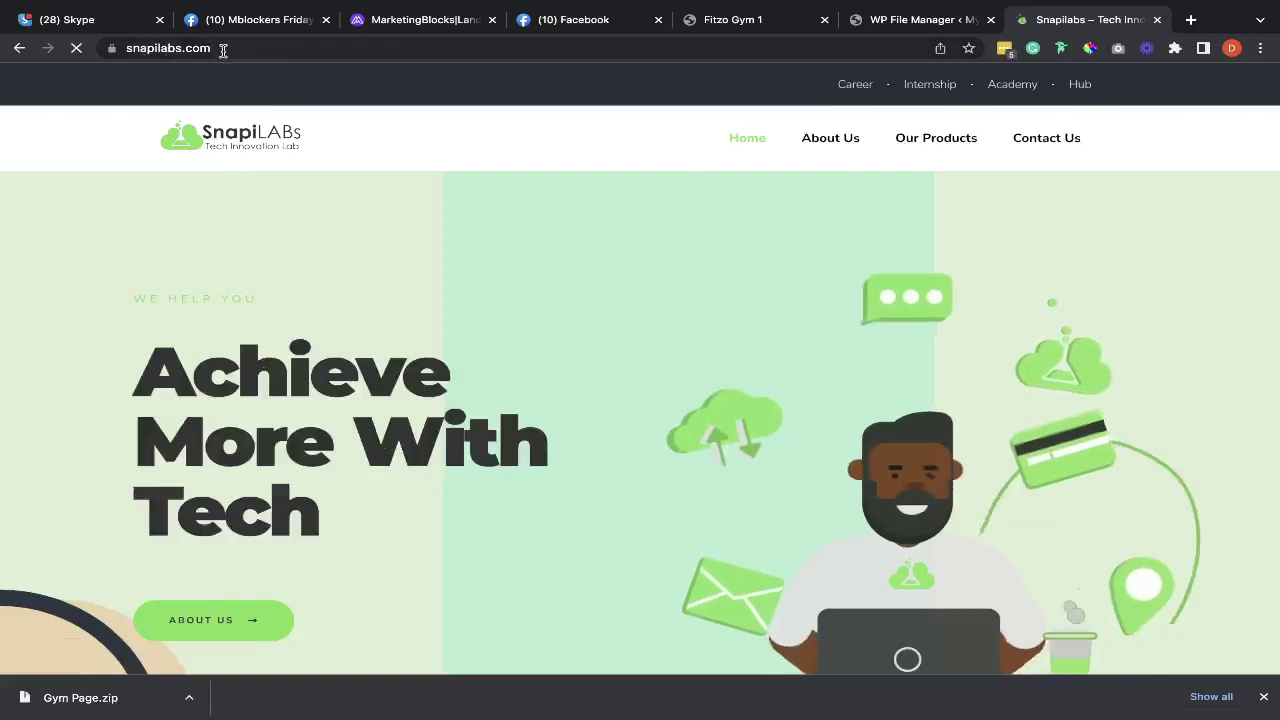
{"action": "left_click", "coordinate": [828, 143]}
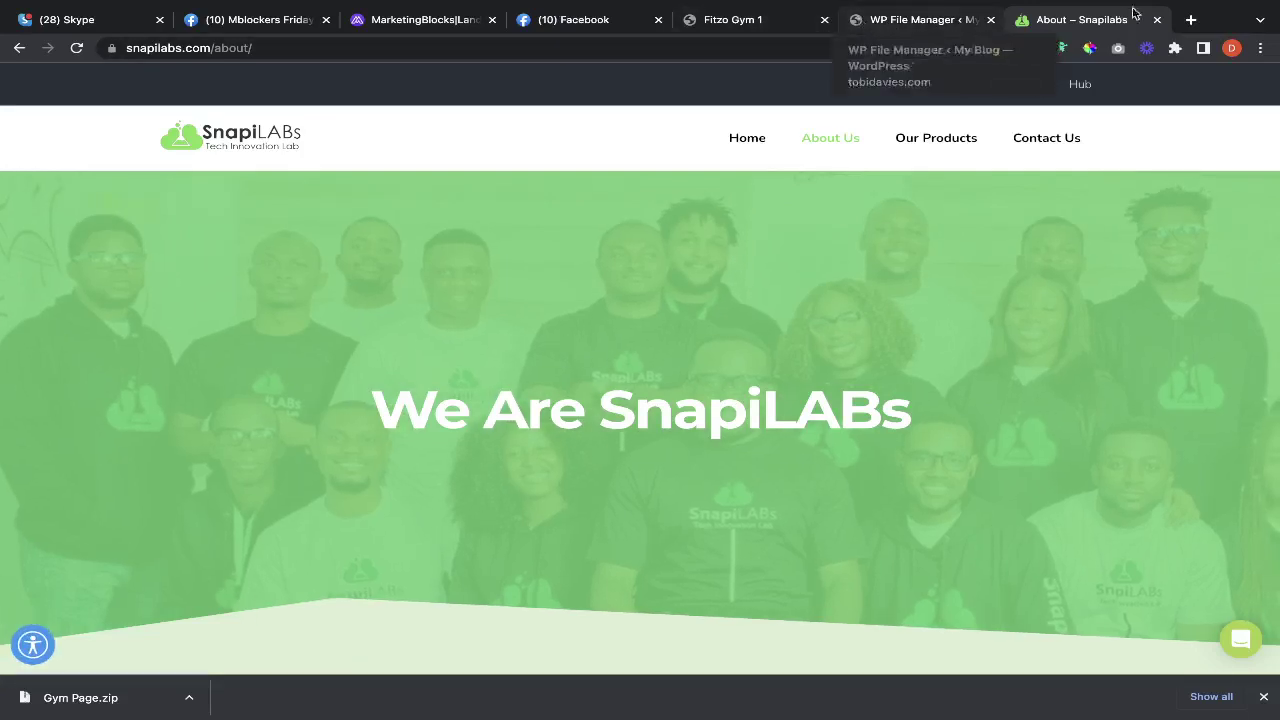
Step: Open the WordPress site's home page in another new browser tab, with wp-admin/ removed from the address
{"action": "left_click", "coordinate": [1193, 20]}
{"action": "type", "text": "tobidavies.com/wp-admin/"}
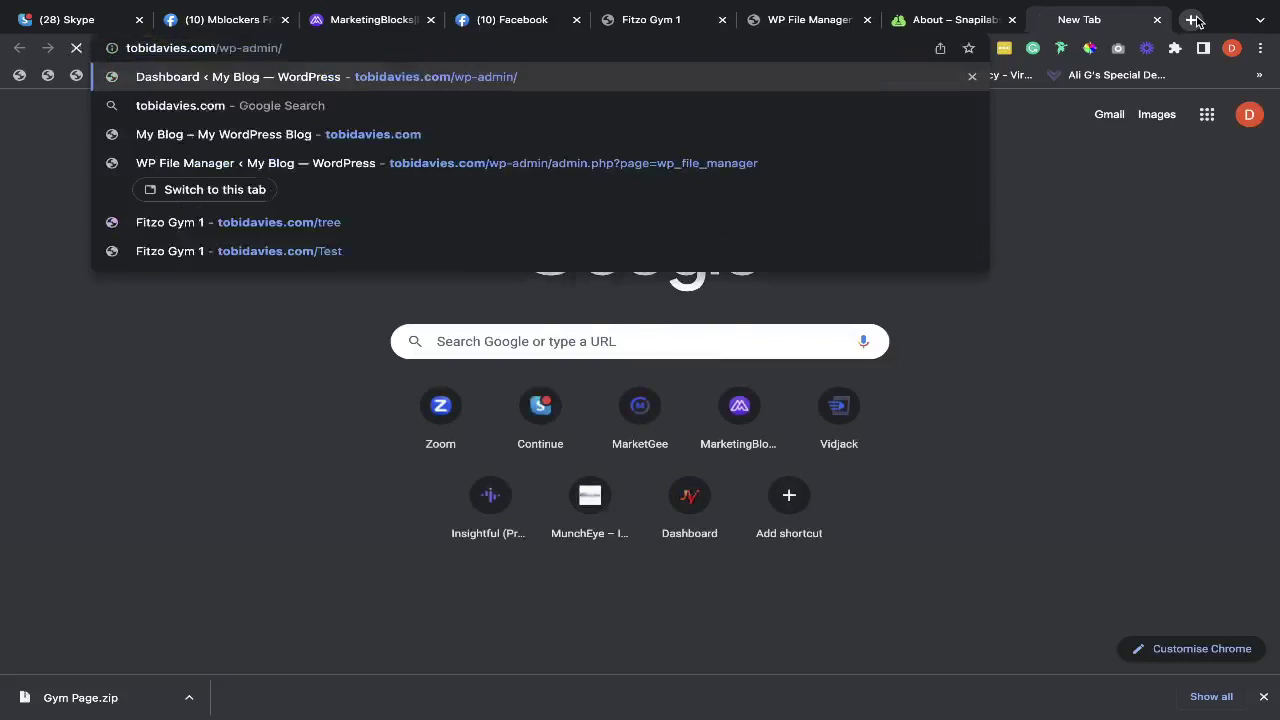
{"action": "key", "text": "Return"}
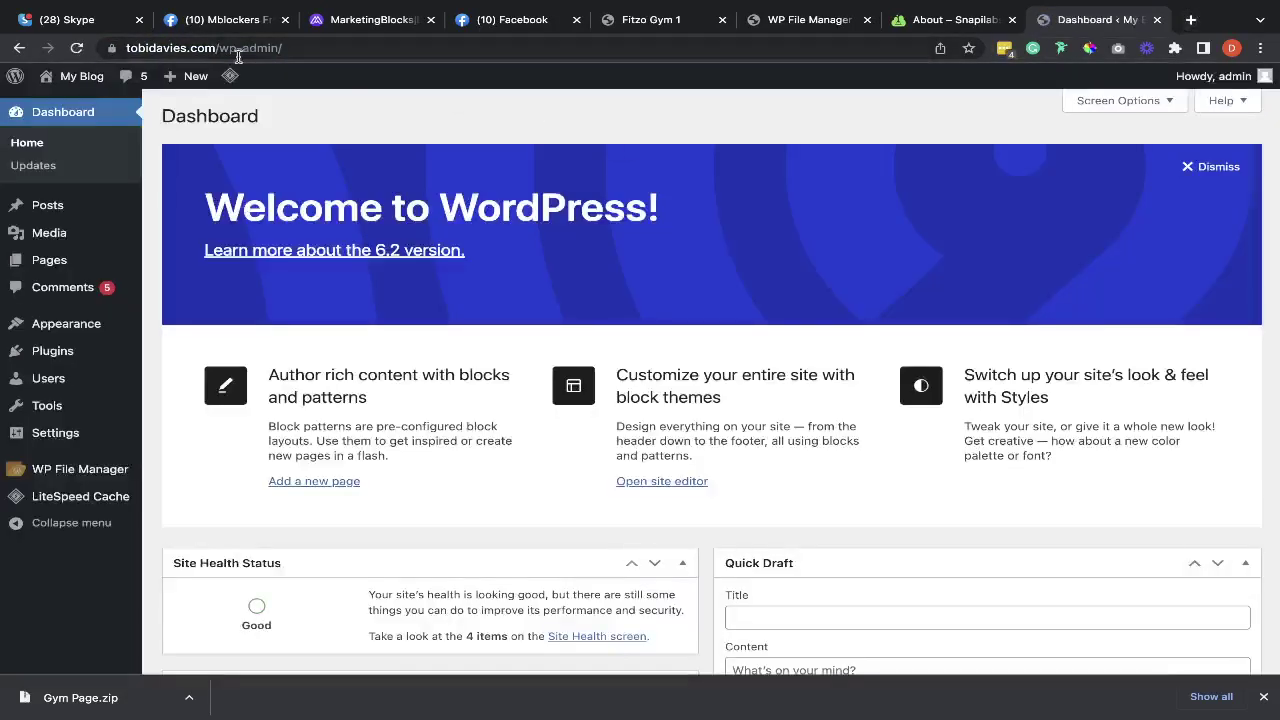
{"action": "left_click", "coordinate": [217, 50]}
{"action": "key", "text": "BackSpace"}
{"action": "key", "text": "Return"}
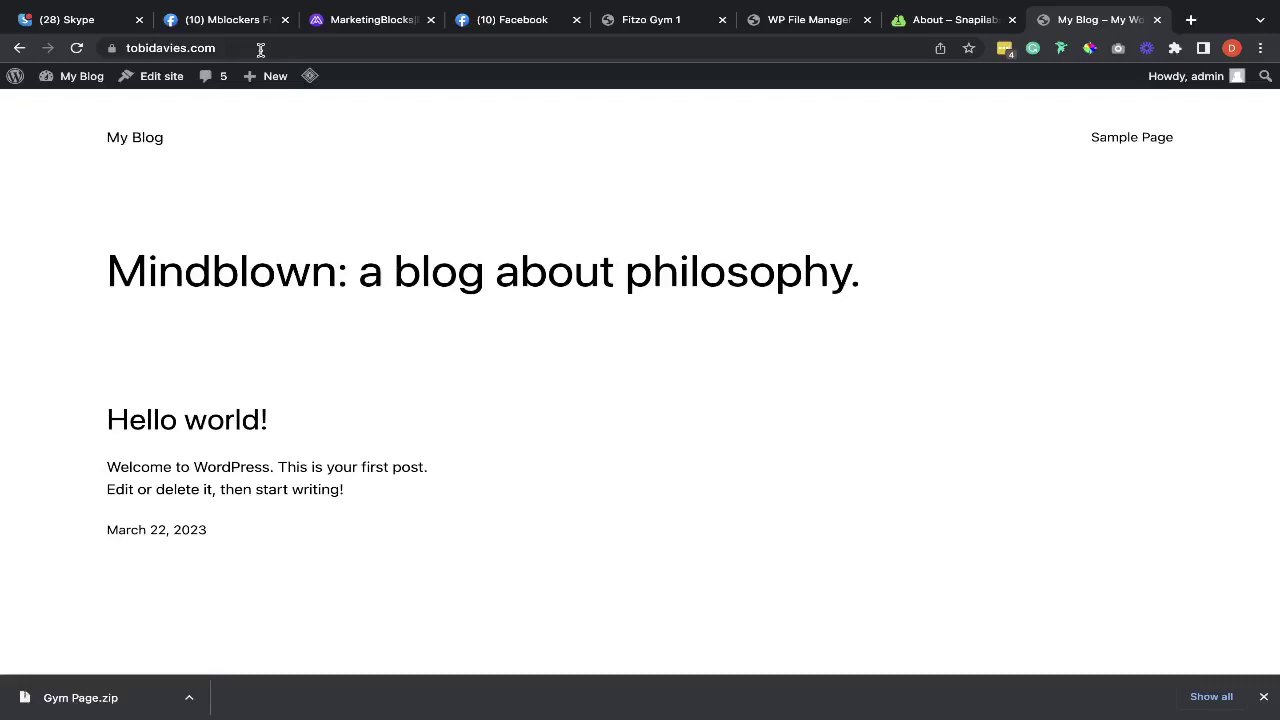
Step: Look over the published Fitzo Gym 1 page down to its contact form and check the WP File Manager page
{"action": "left_click", "coordinate": [800, 20]}
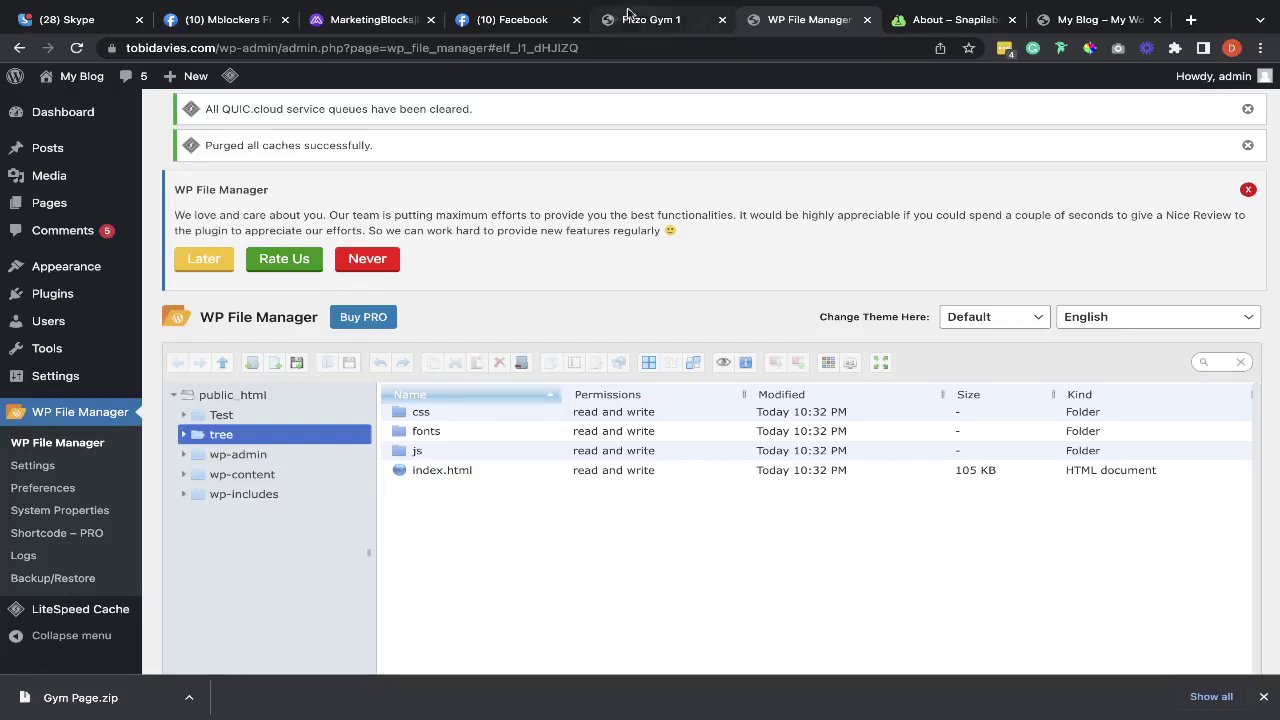
{"action": "left_click", "coordinate": [636, 20]}
{"action": "scroll", "coordinate": [551, 288], "scroll_direction": "down", "scroll_amount": 10}
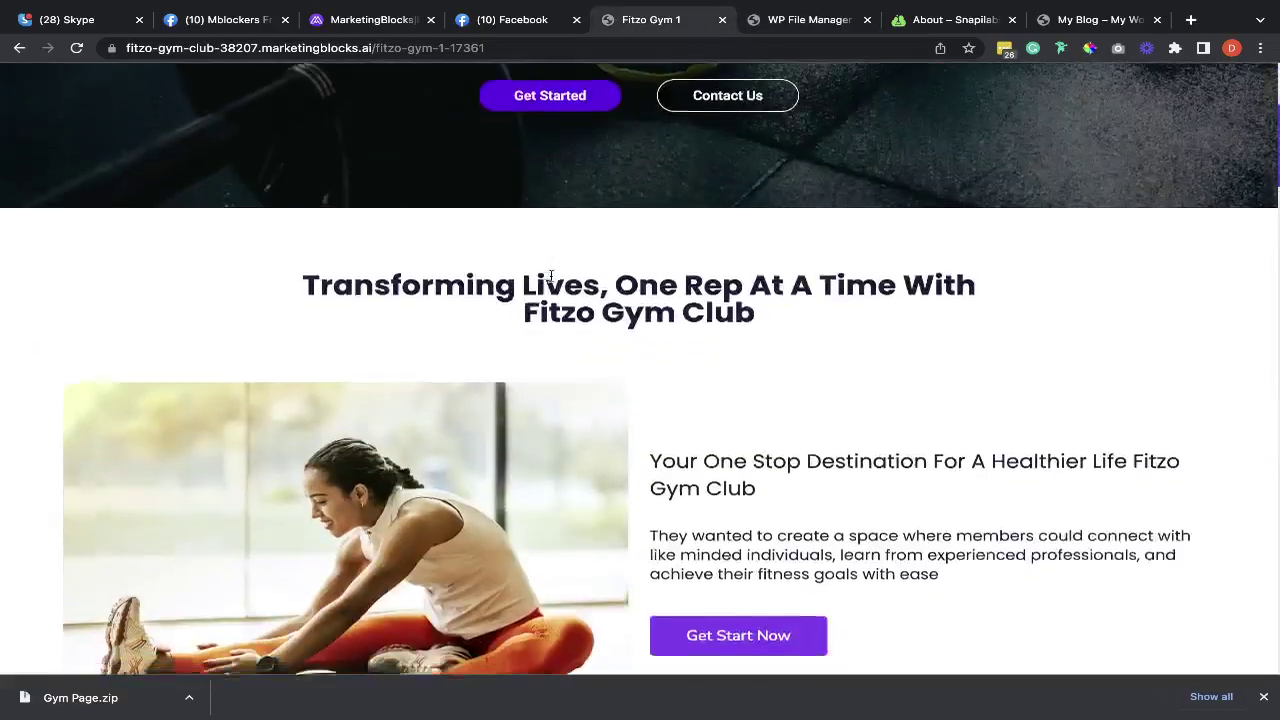
{"action": "scroll", "coordinate": [551, 276], "scroll_direction": "down", "scroll_amount": 15}
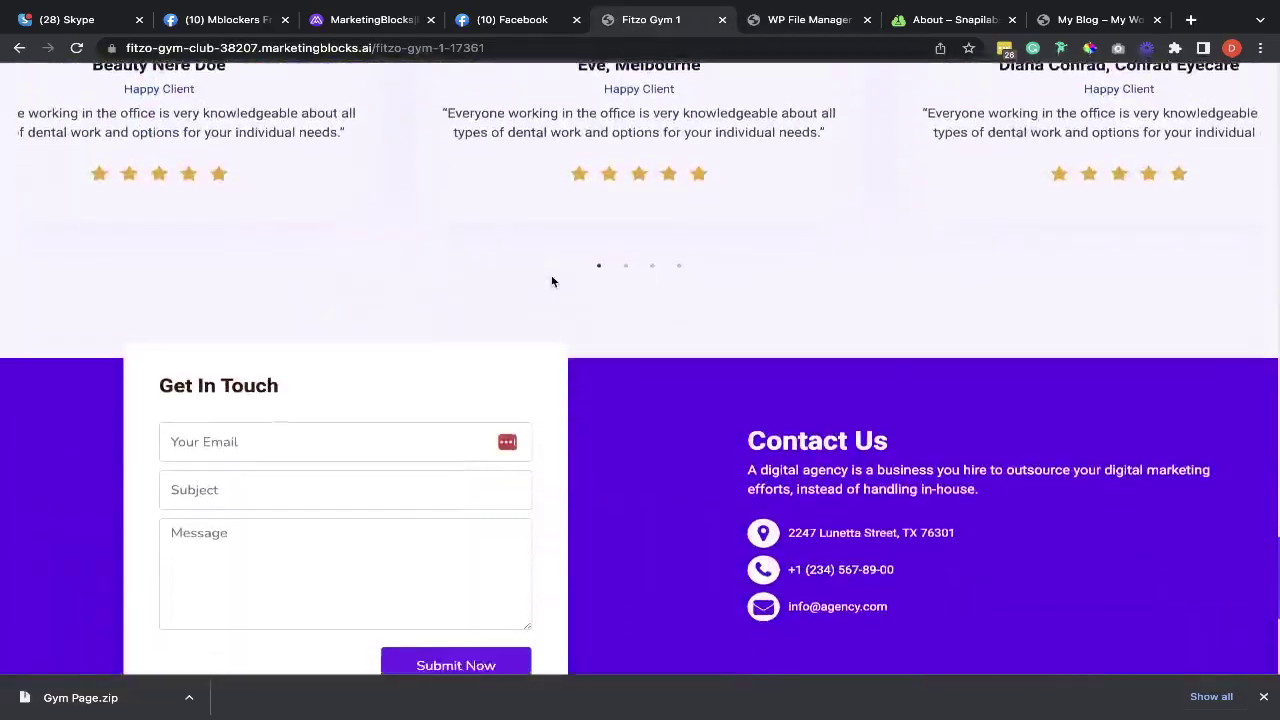
{"action": "scroll", "coordinate": [551, 282], "scroll_direction": "up", "scroll_amount": 20}
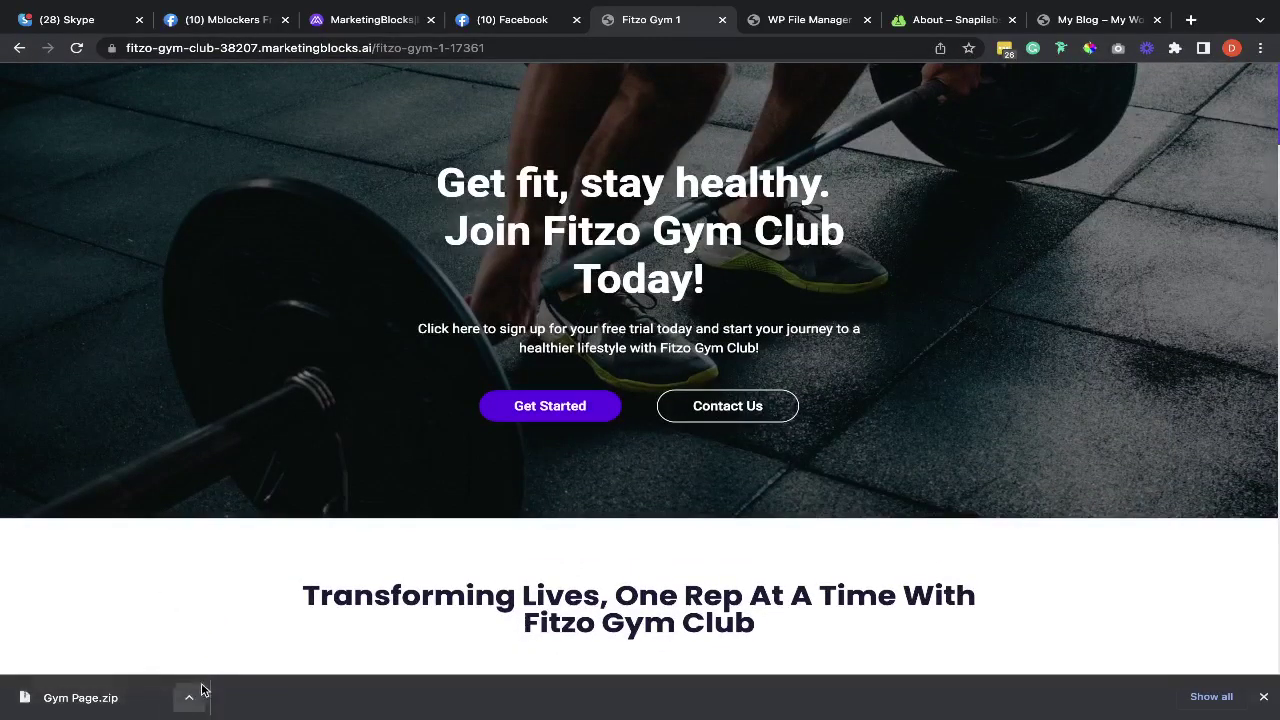
{"action": "left_click", "coordinate": [793, 22]}
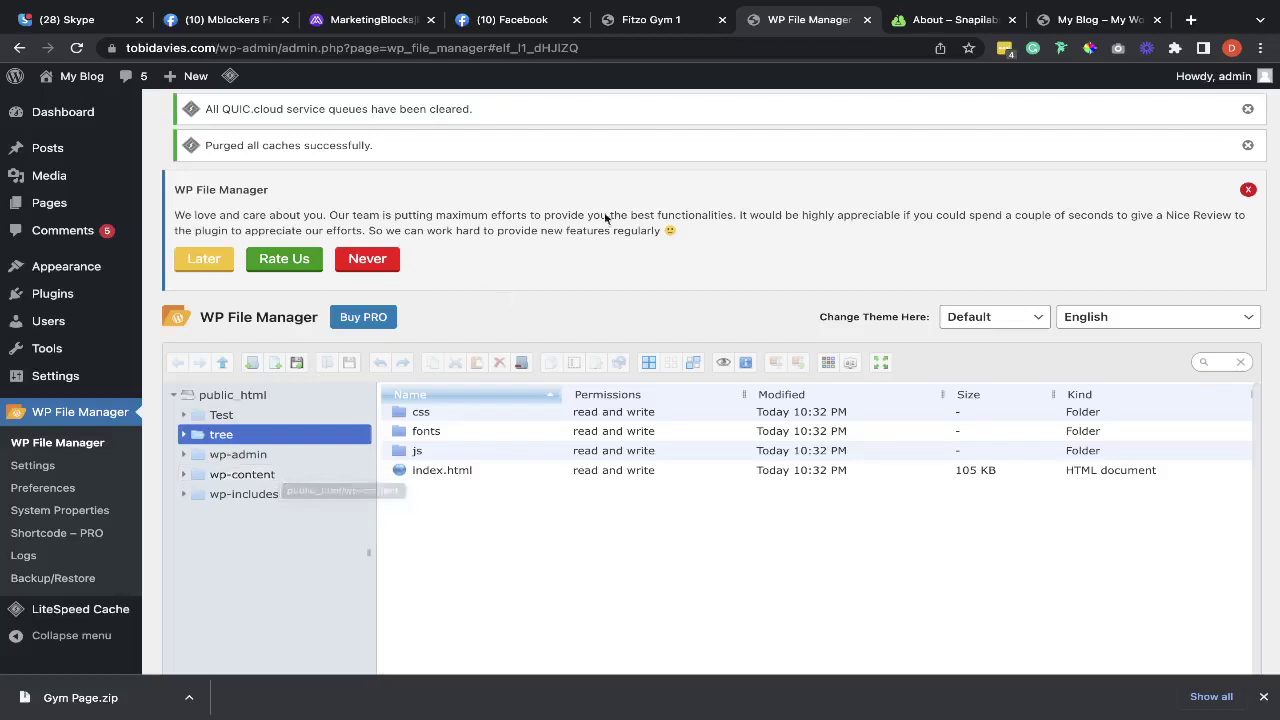
{"action": "left_click", "coordinate": [645, 22]}
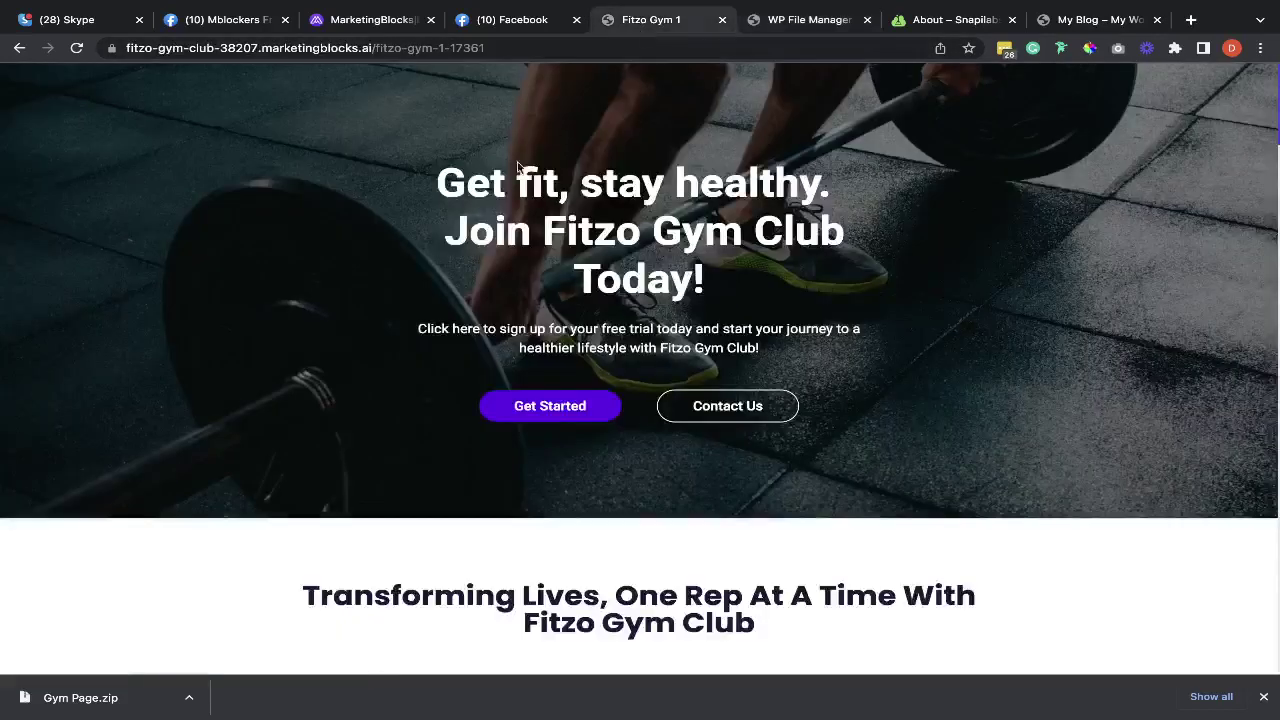
Step: Check the /gym address on the WordPress site and view the Fitzo Gym 1 page in the MarketingBlocks editor and as published
{"action": "left_click", "coordinate": [1123, 20]}
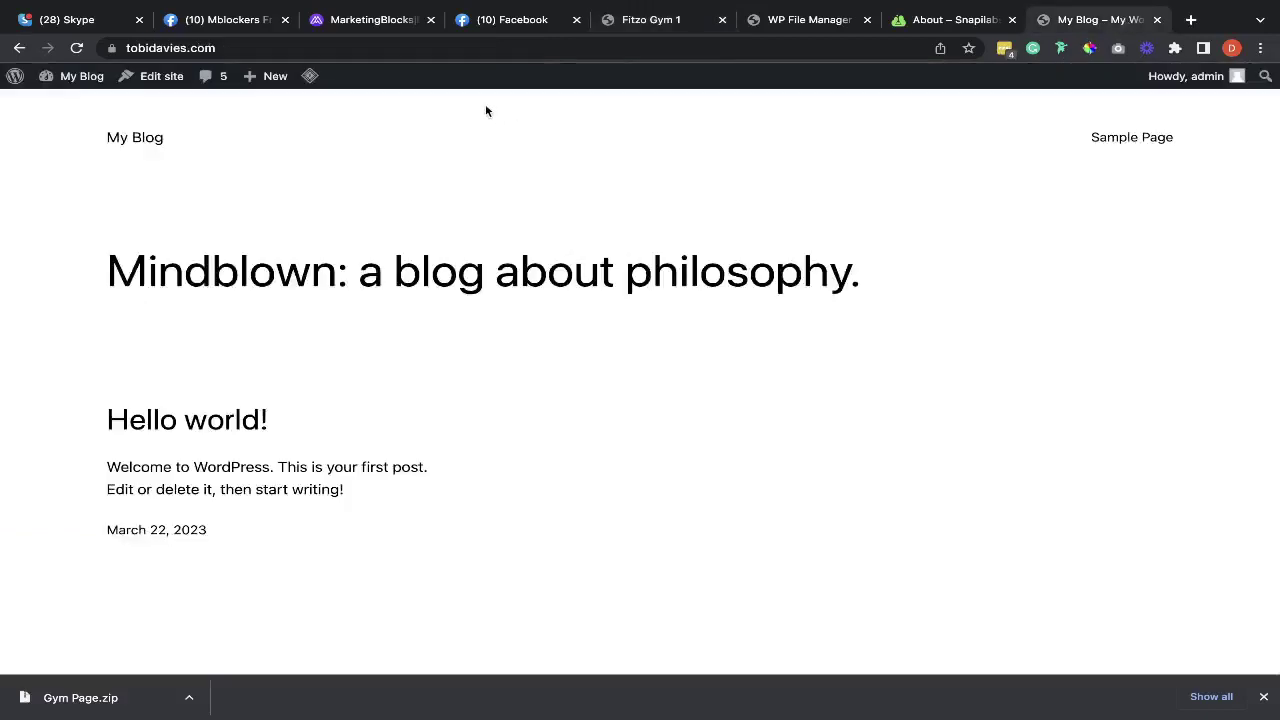
{"action": "left_click", "coordinate": [375, 48]}
{"action": "left_click", "coordinate": [375, 48]}
{"action": "type", "text": "/gym"}
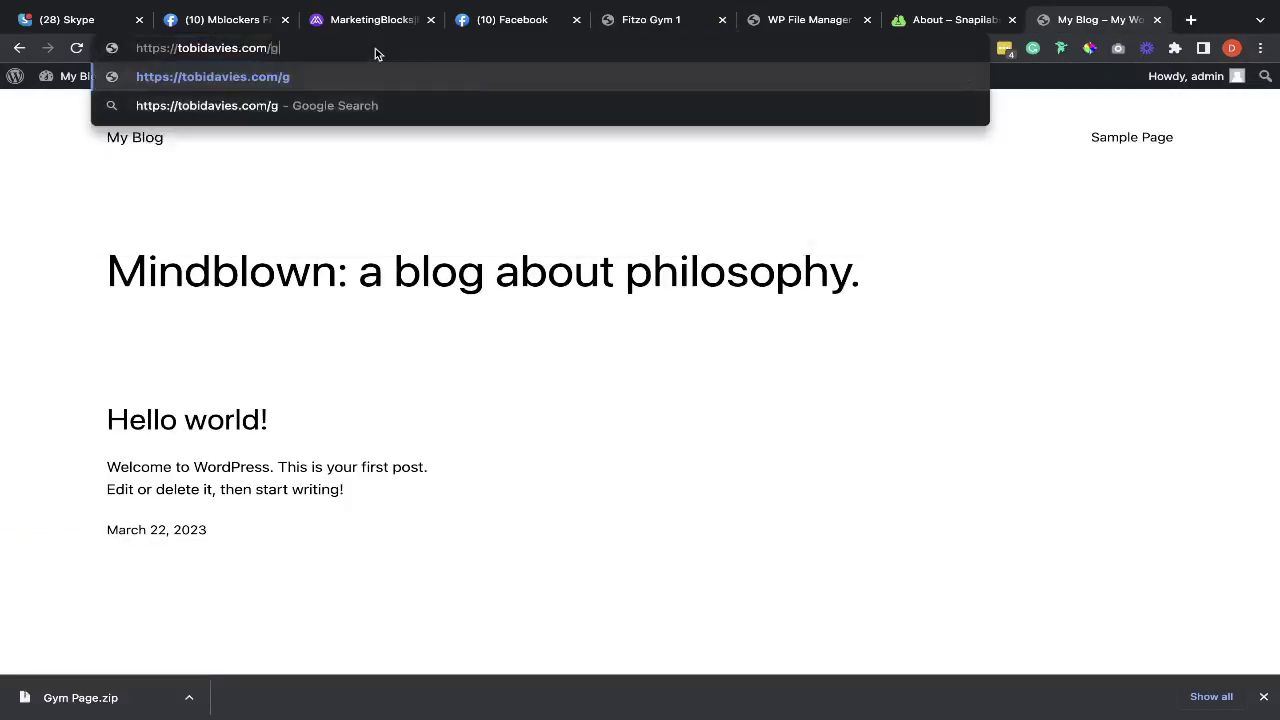
{"action": "key", "text": "Return"}
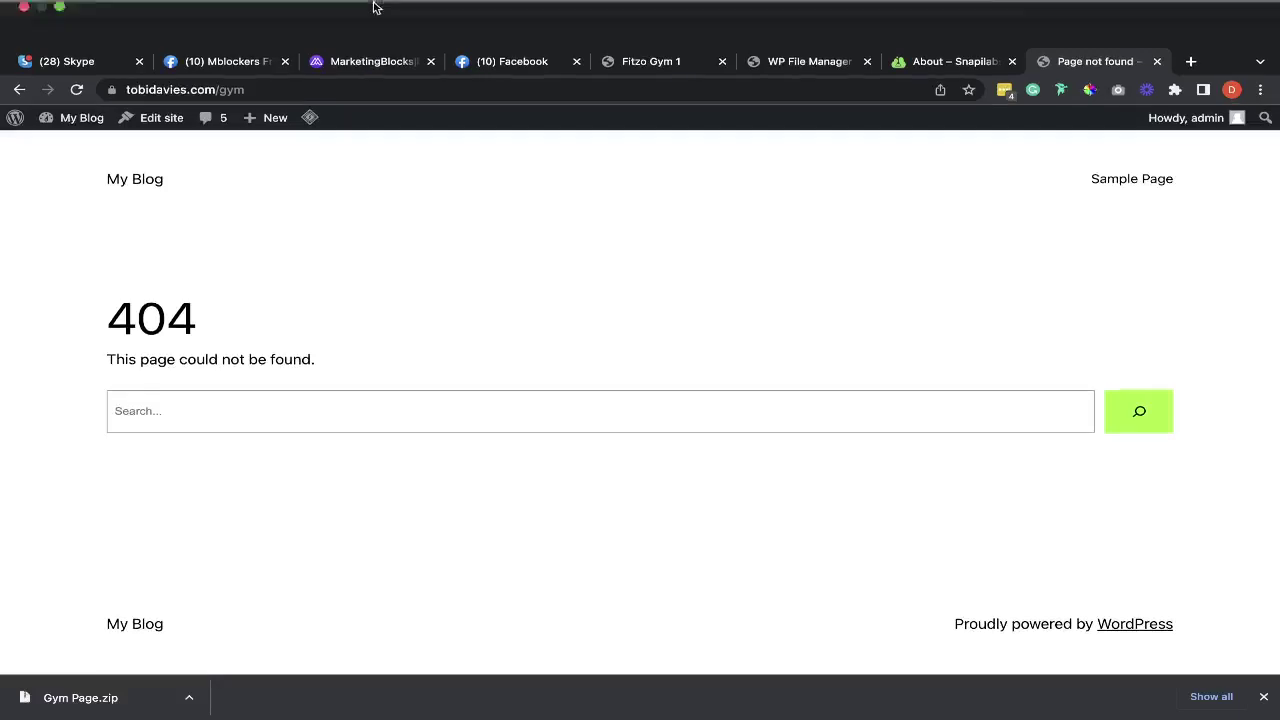
{"action": "left_click", "coordinate": [370, 62]}
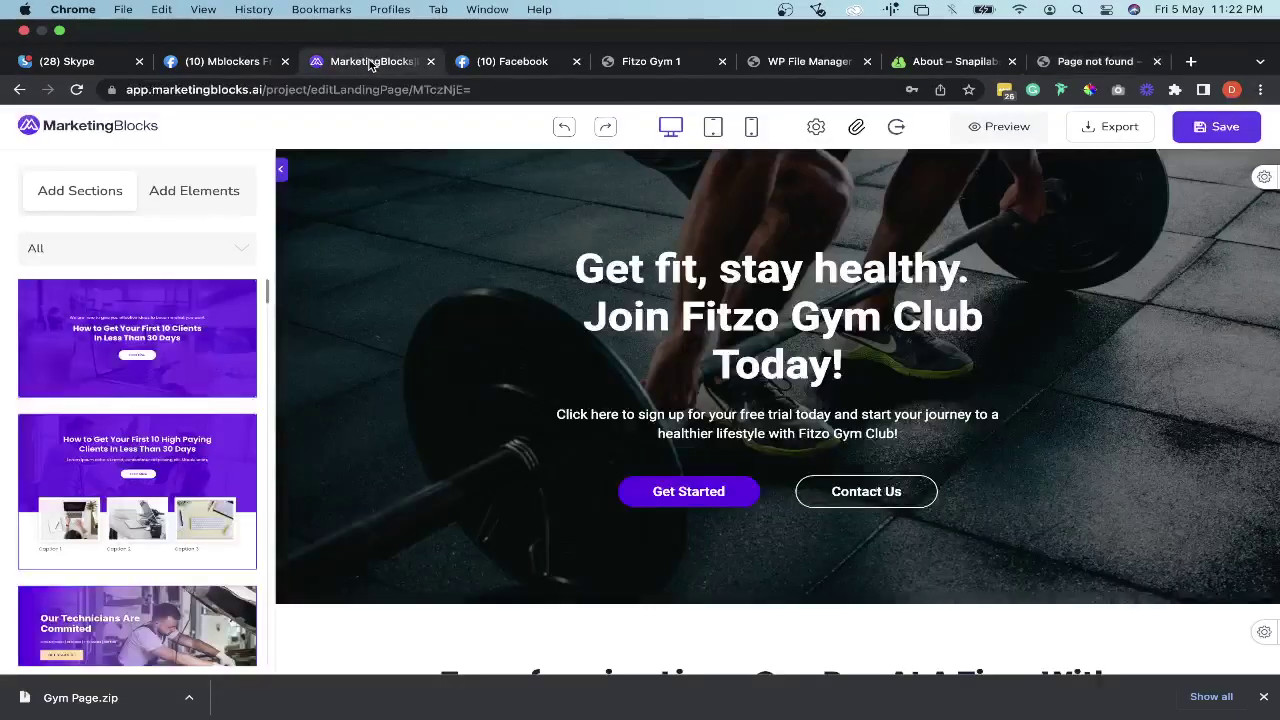
{"action": "left_click", "coordinate": [657, 62]}
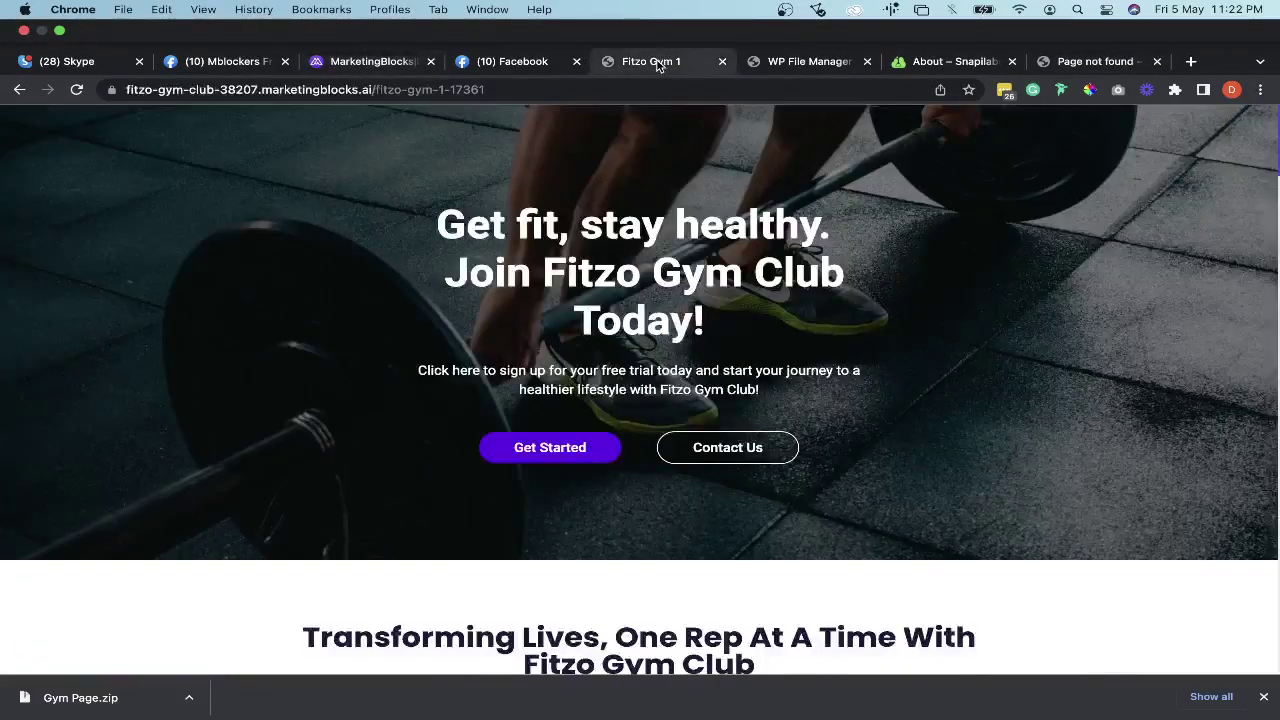
{"action": "left_click", "coordinate": [1078, 62]}
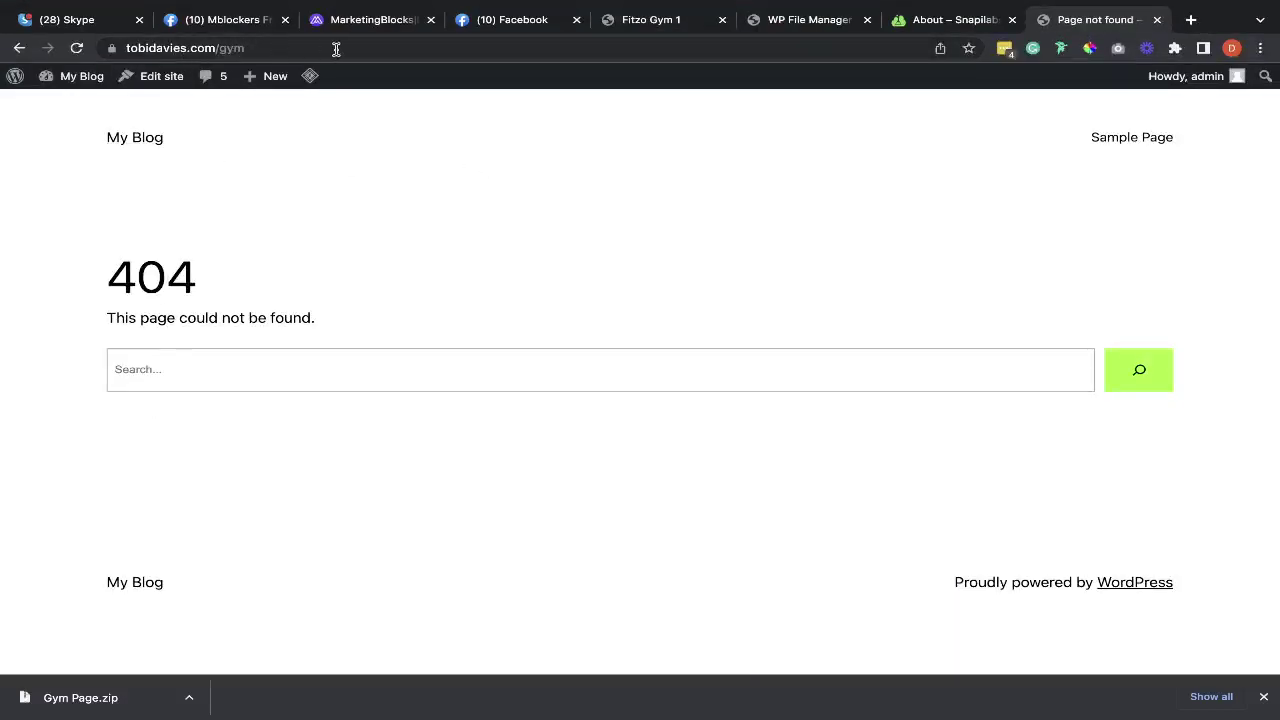
Step: Create a folder named gym directly under public_html in WP File Manager and open it
{"action": "left_click", "coordinate": [782, 24]}
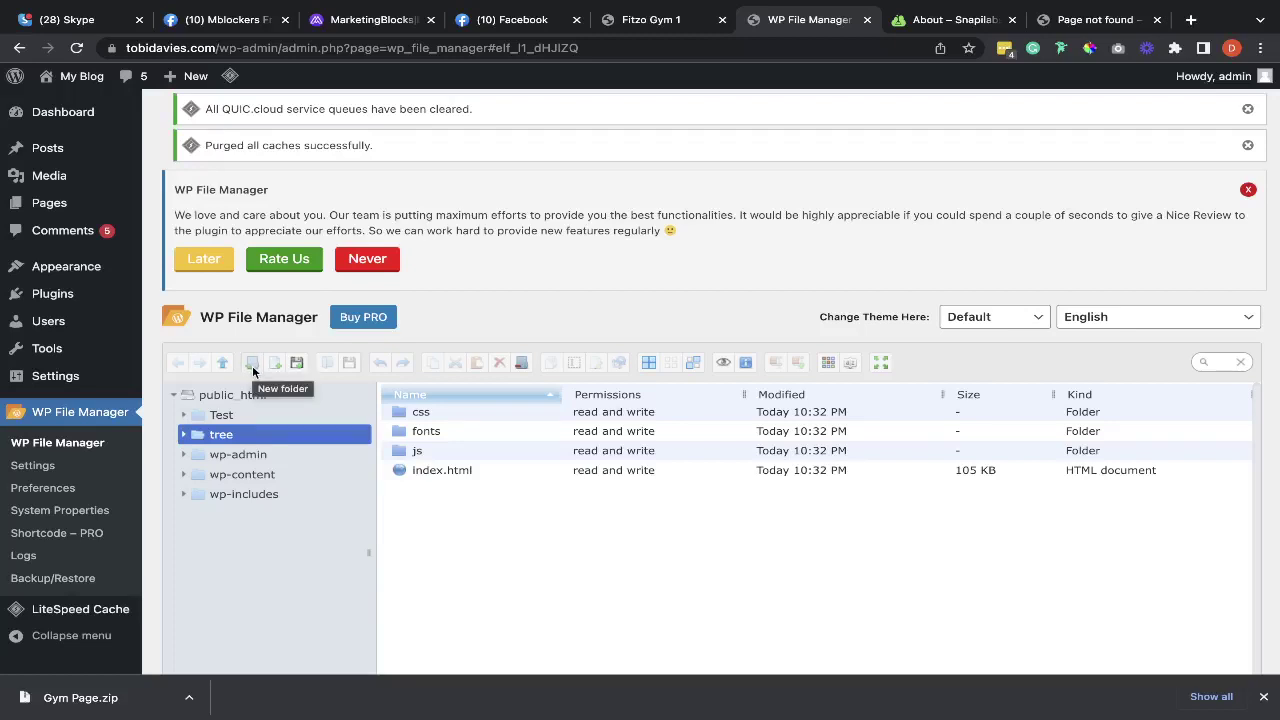
{"action": "left_click", "coordinate": [193, 398]}
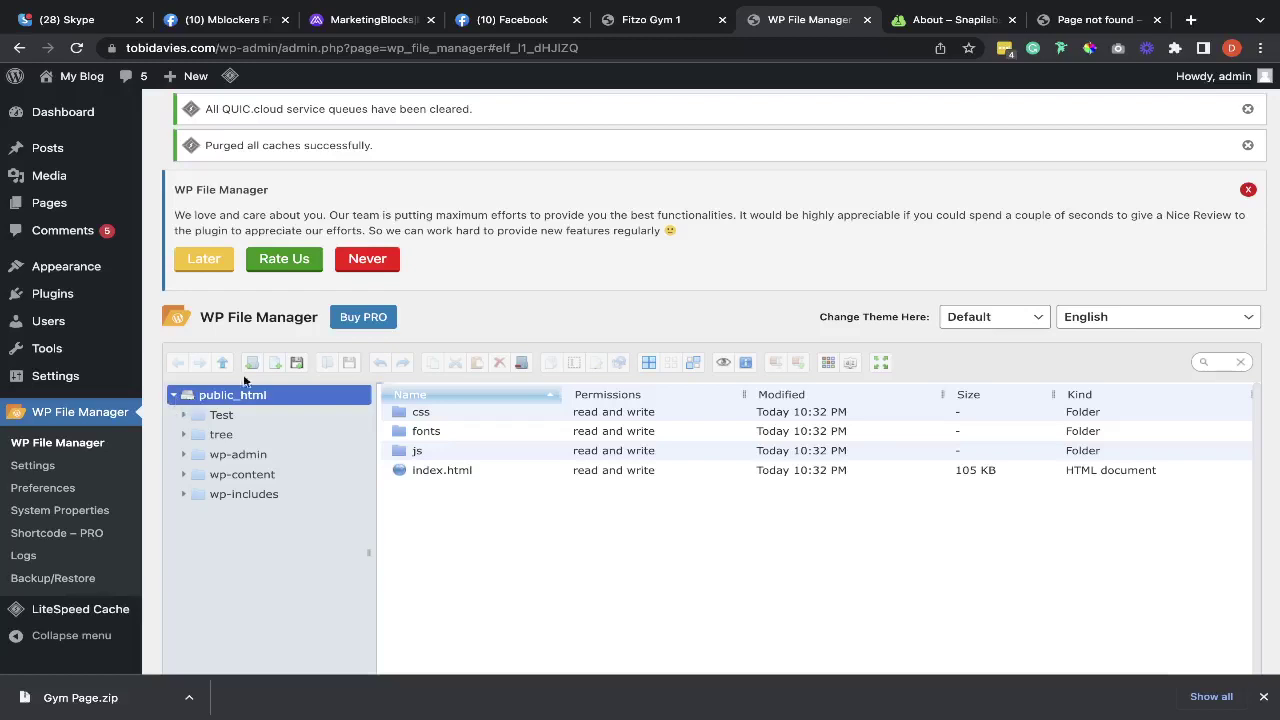
{"action": "left_click", "coordinate": [221, 362]}
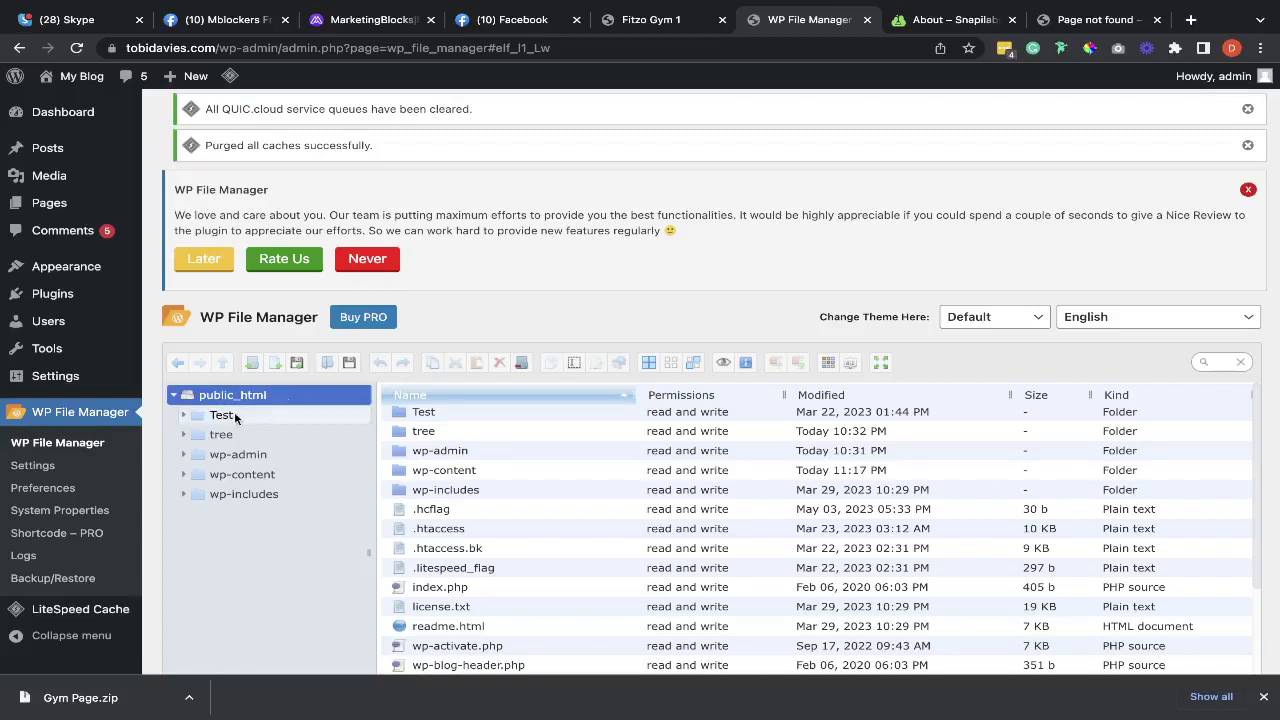
{"action": "left_click", "coordinate": [185, 398]}
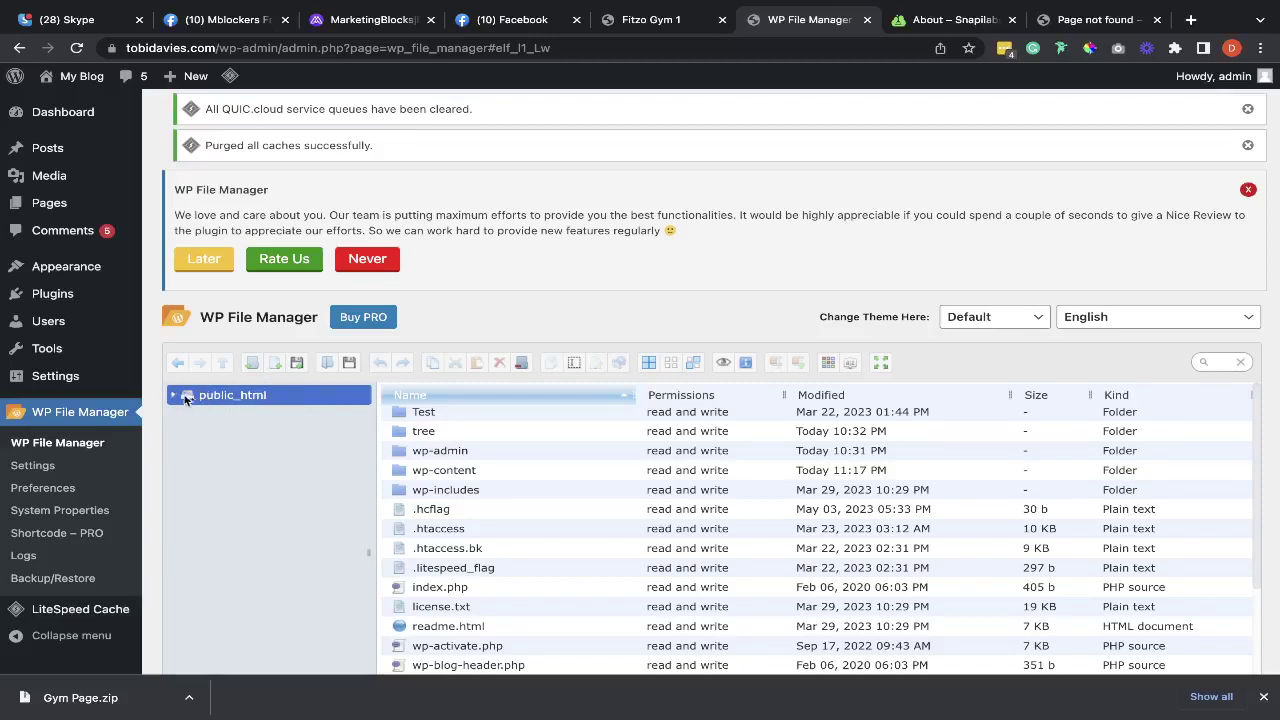
{"action": "left_click", "coordinate": [251, 364]}
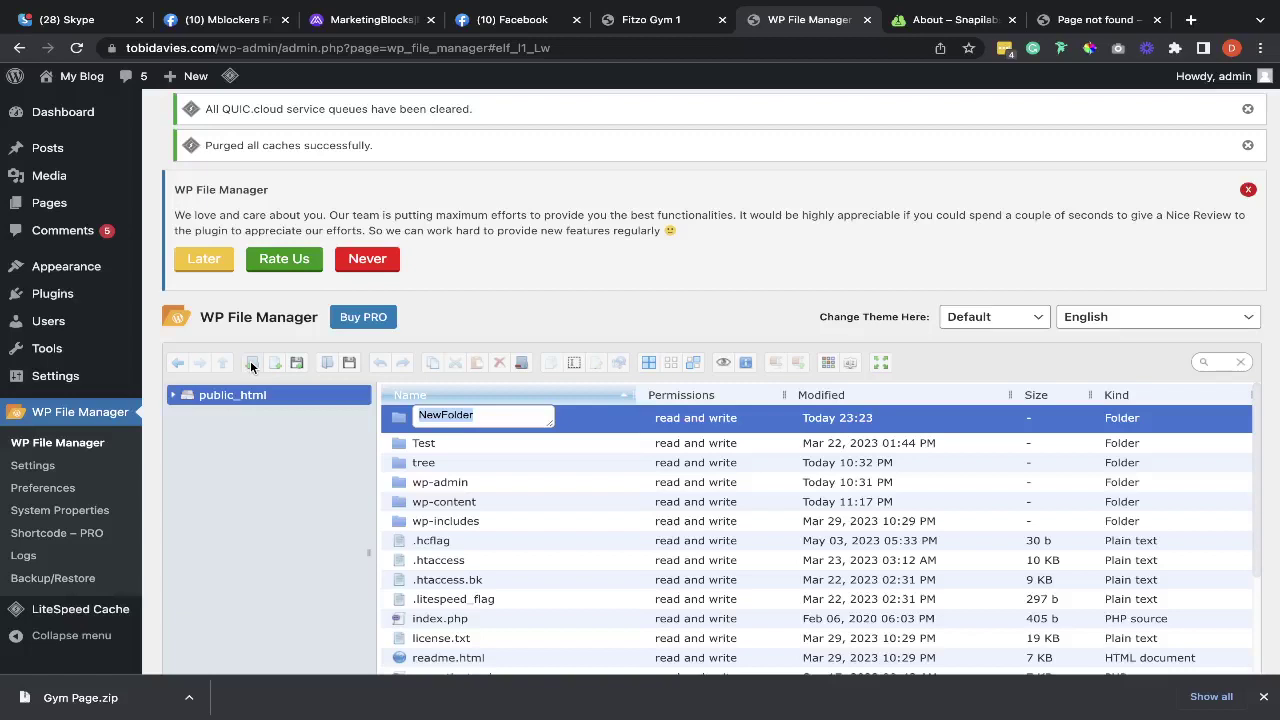
{"action": "type", "text": "gym"}
{"action": "key", "text": "Return"}
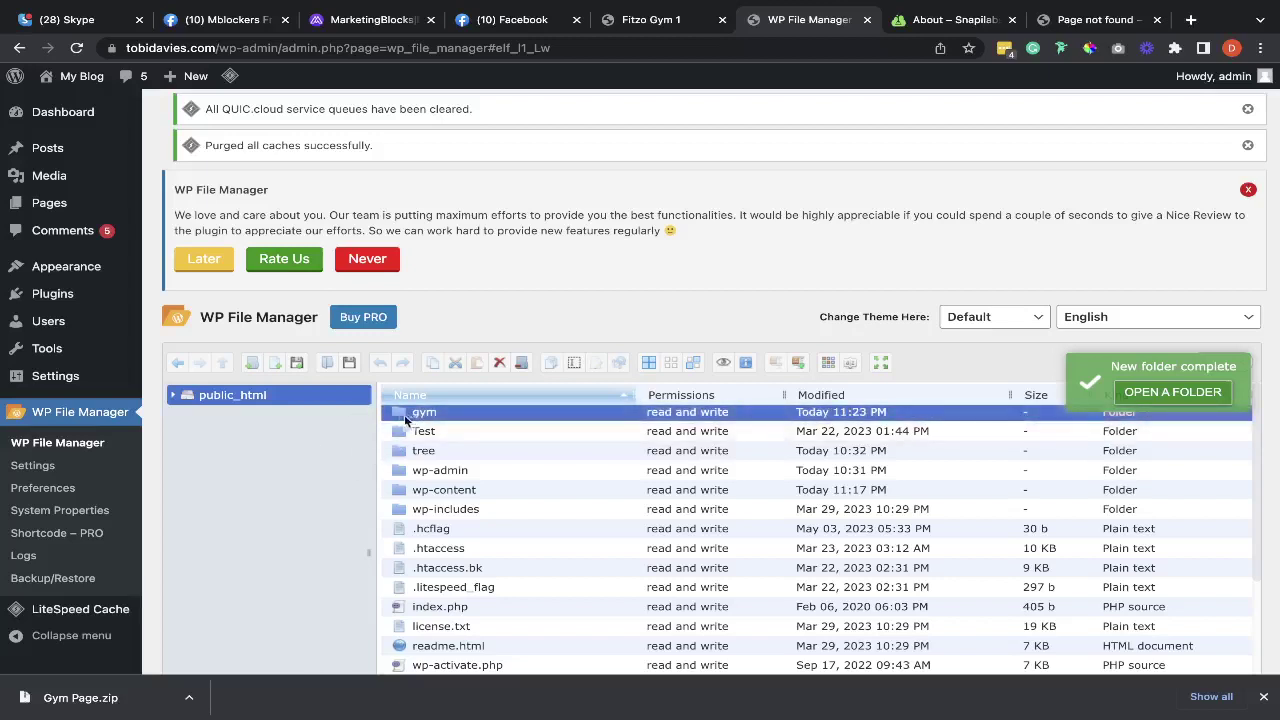
{"action": "left_click", "coordinate": [172, 396]}
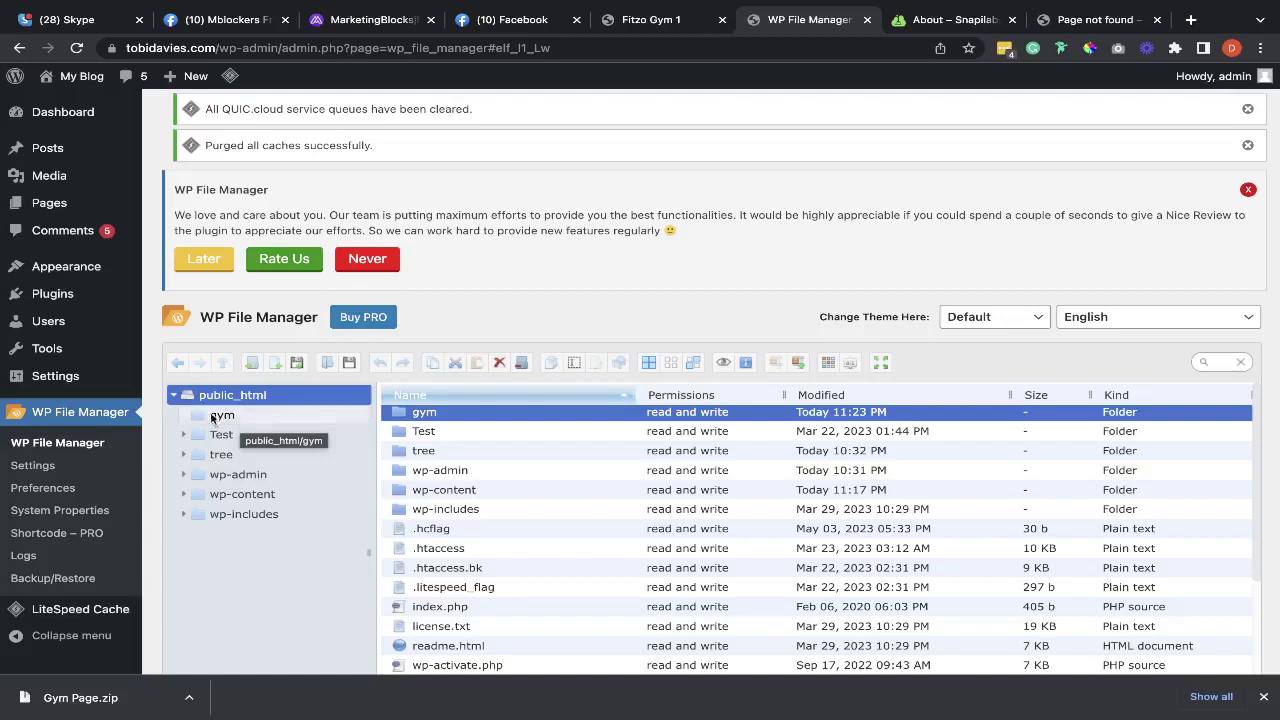
{"action": "left_click", "coordinate": [212, 419]}
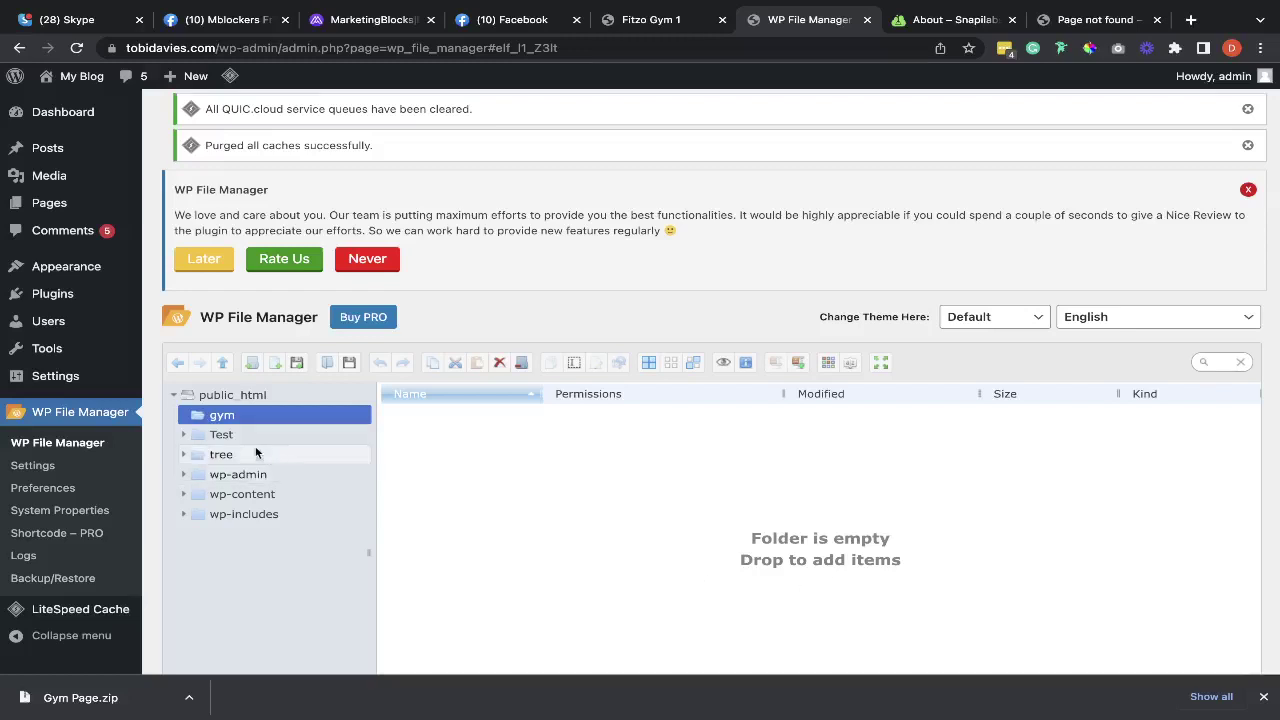
Step: Open the file upload dialog for the empty gym folder in WP File Manager
{"action": "scroll", "coordinate": [740, 525], "scroll_direction": "down", "scroll_amount": 2}
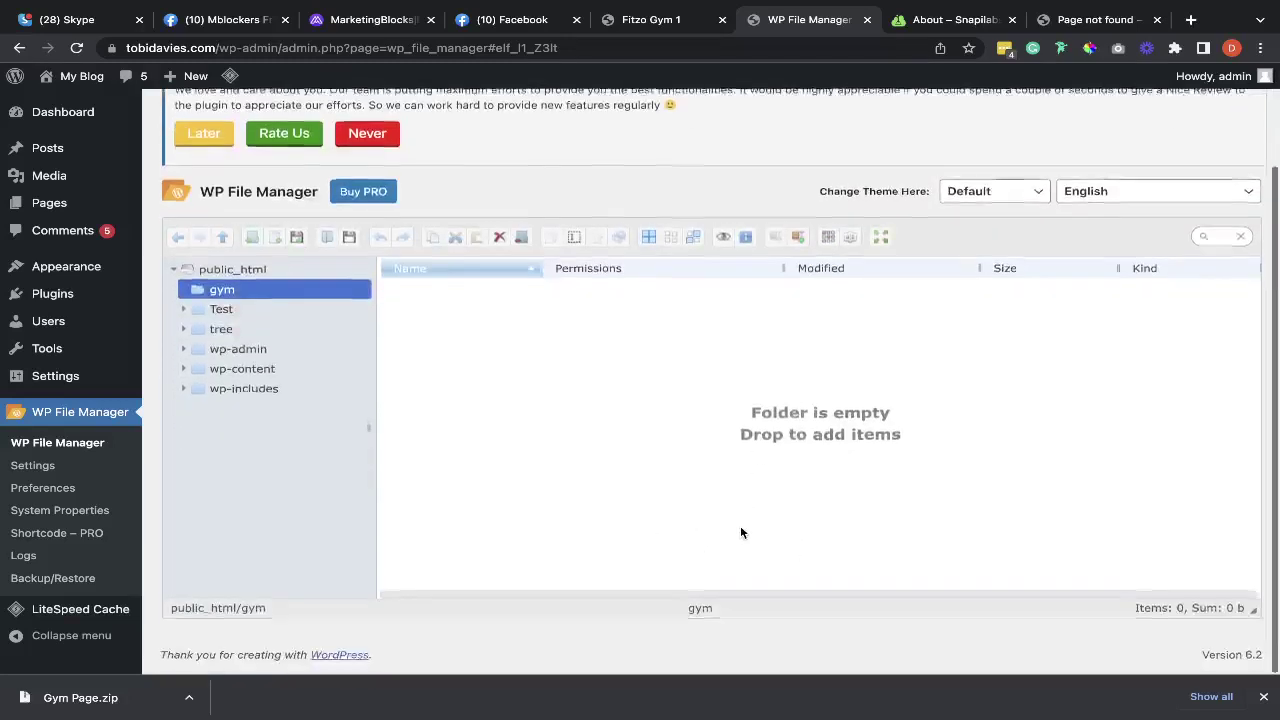
{"action": "scroll", "coordinate": [740, 525], "scroll_direction": "up", "scroll_amount": 1}
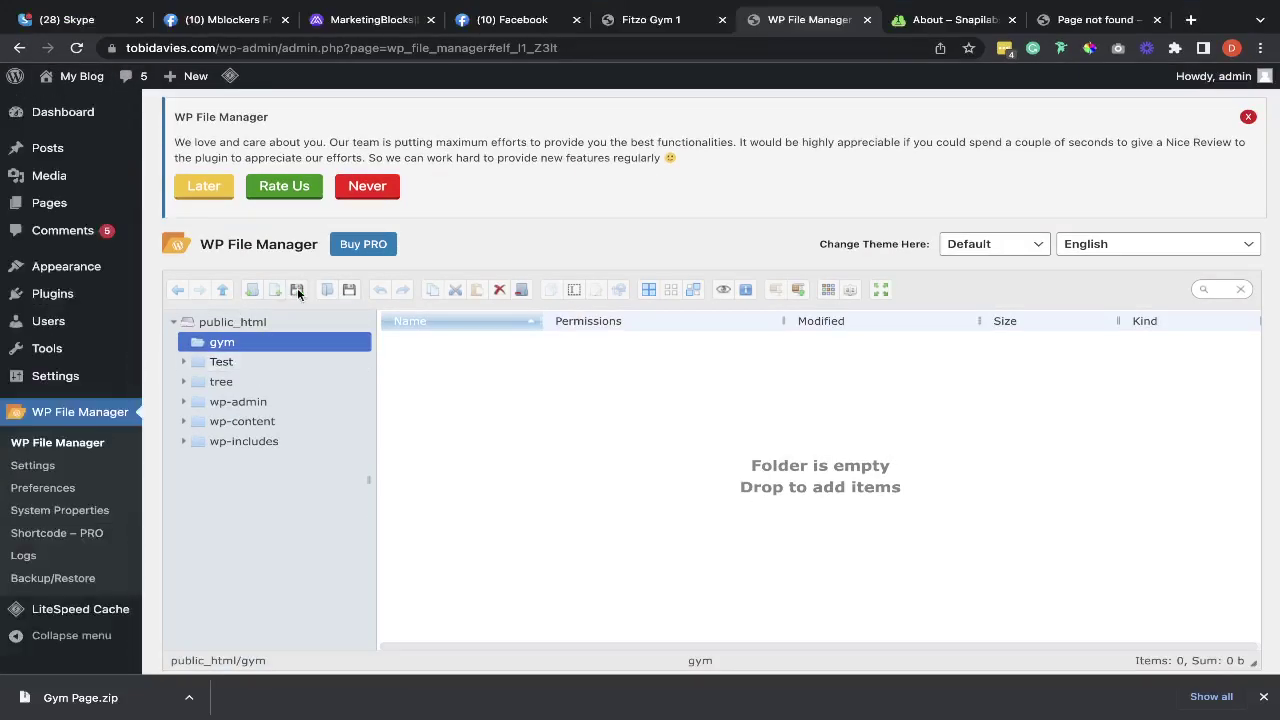
{"action": "left_click", "coordinate": [297, 290]}
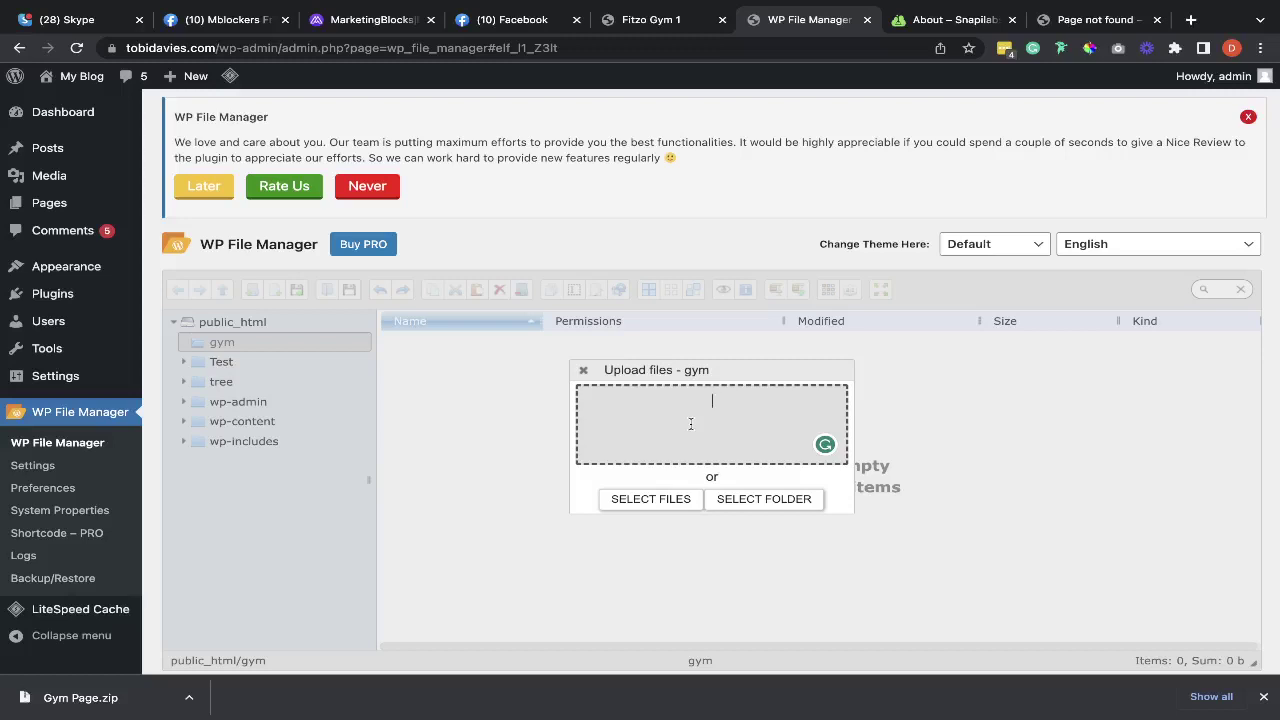
{"action": "left_click", "coordinate": [759, 500]}
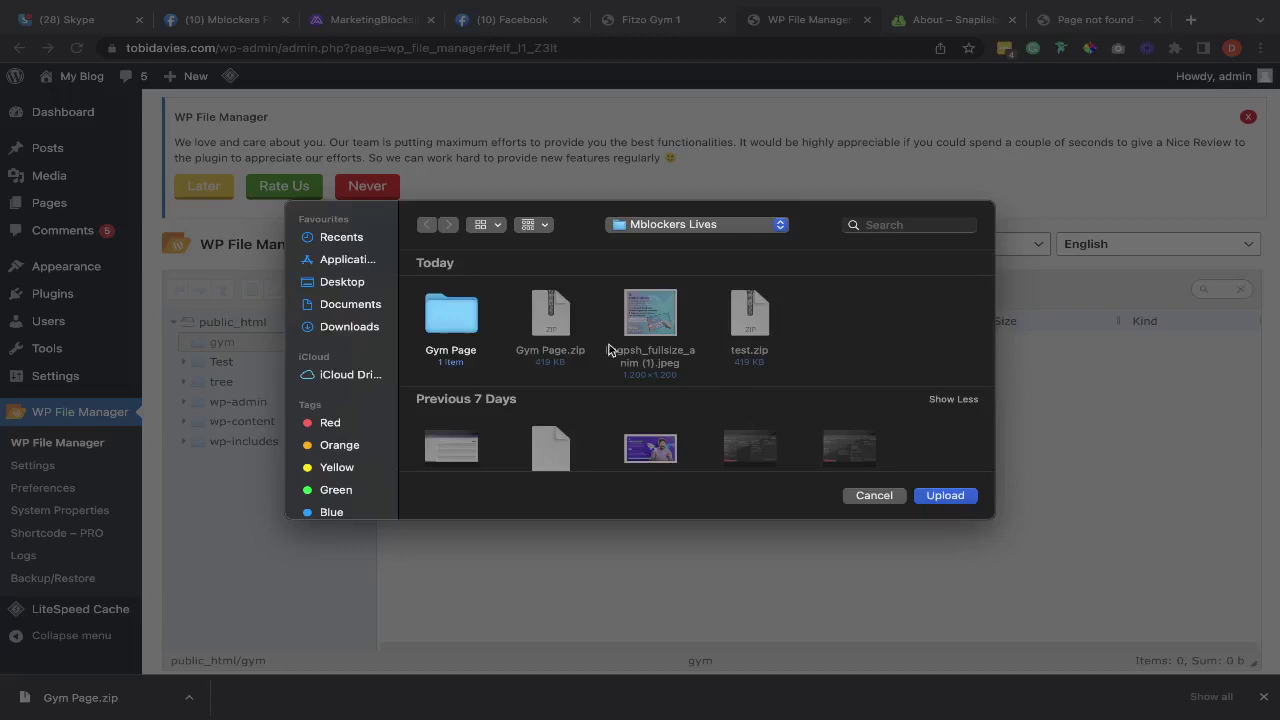
{"action": "double_click", "coordinate": [466, 317]}
{"action": "double_click", "coordinate": [466, 317]}
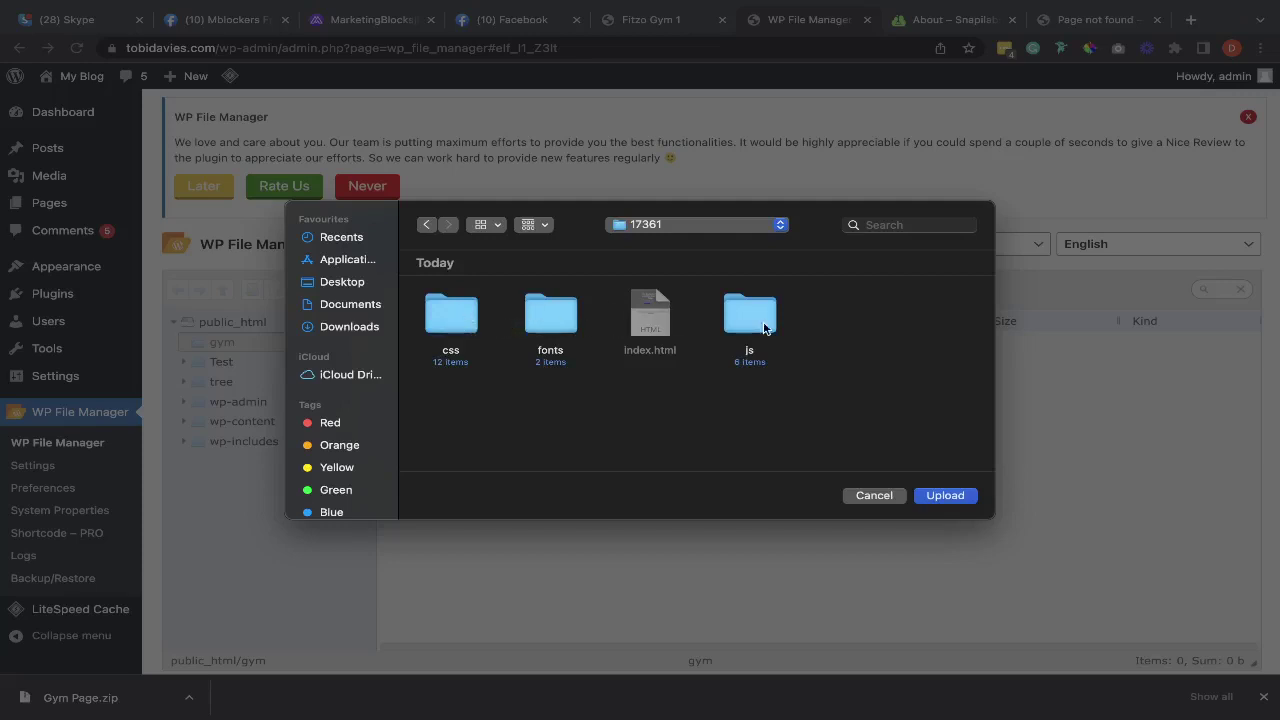
{"action": "left_click", "coordinate": [423, 229]}
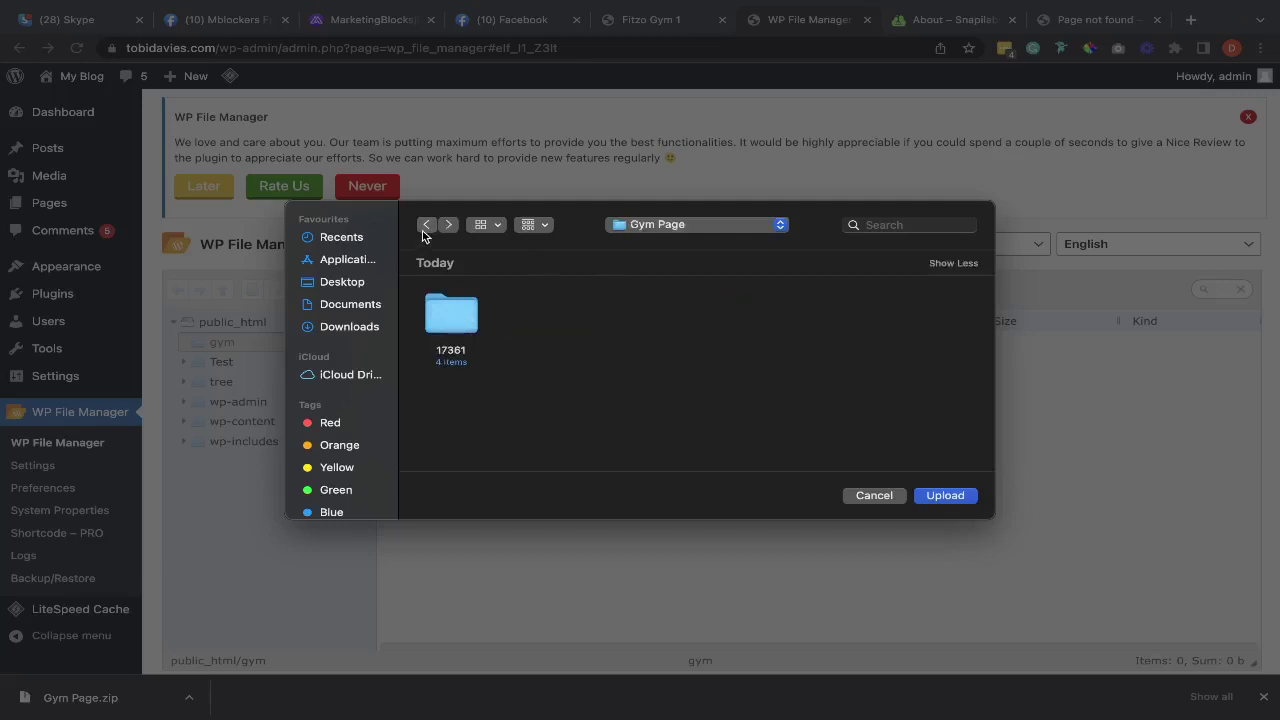
{"action": "right_click", "coordinate": [455, 317]}
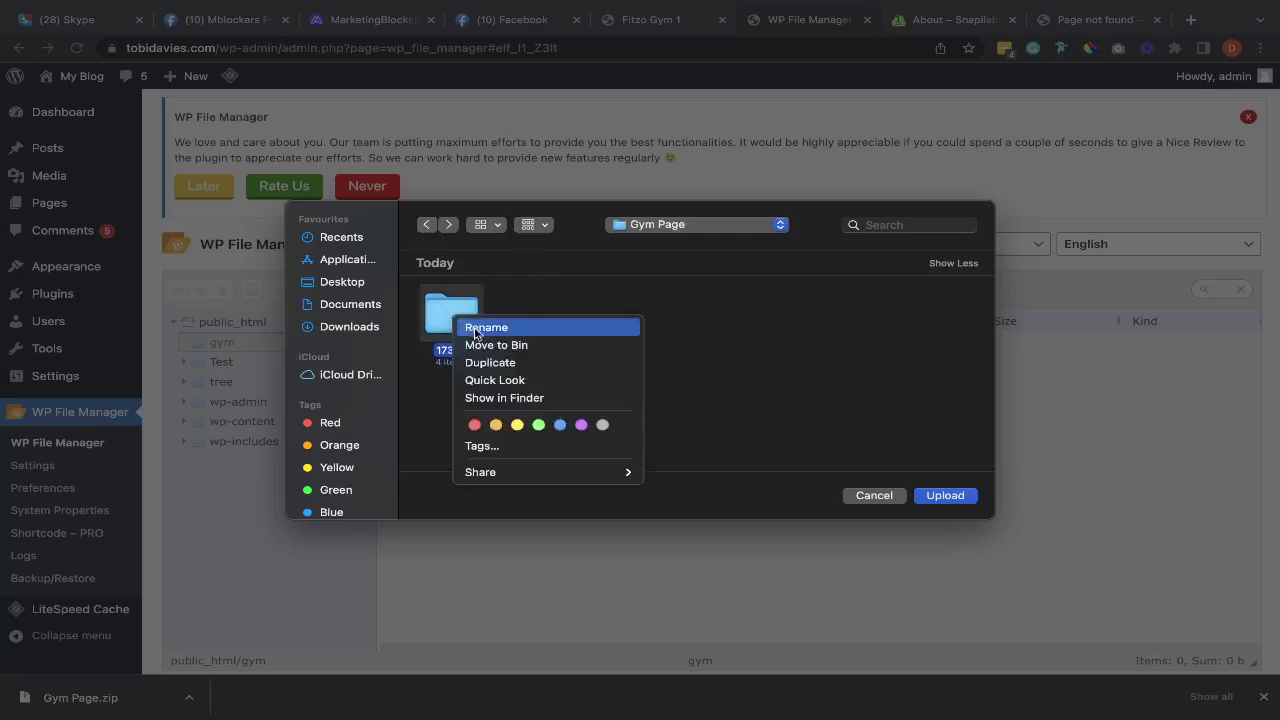
{"action": "left_click", "coordinate": [716, 298]}
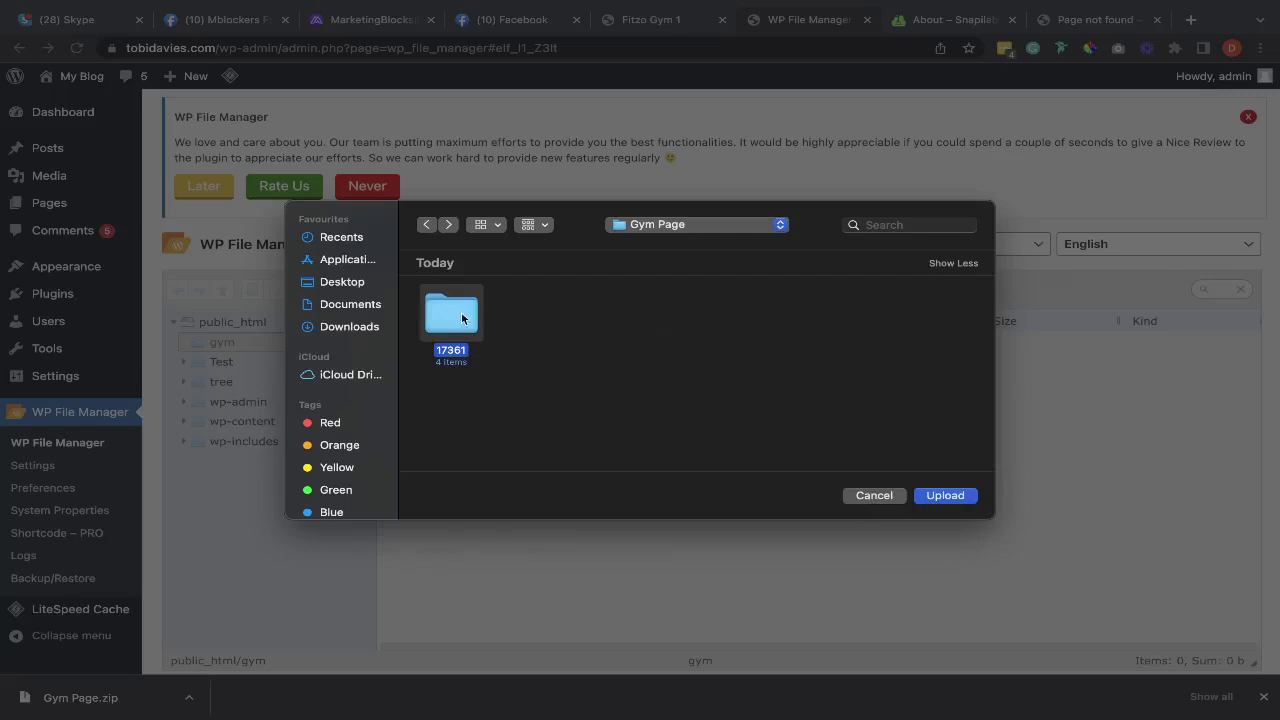
{"action": "left_click", "coordinate": [870, 496]}
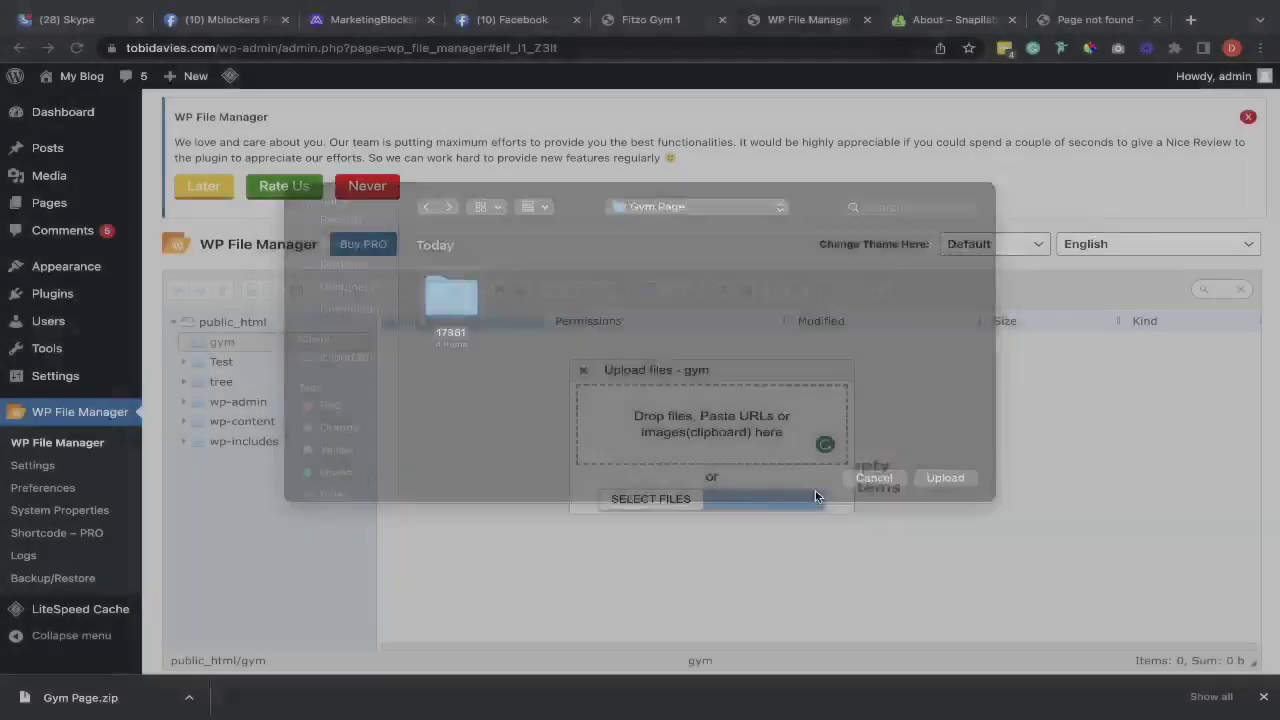
Step: Upload the 17361 folder from the local Gym Page folder into the gym folder and allow the upload
{"action": "left_click", "coordinate": [743, 499]}
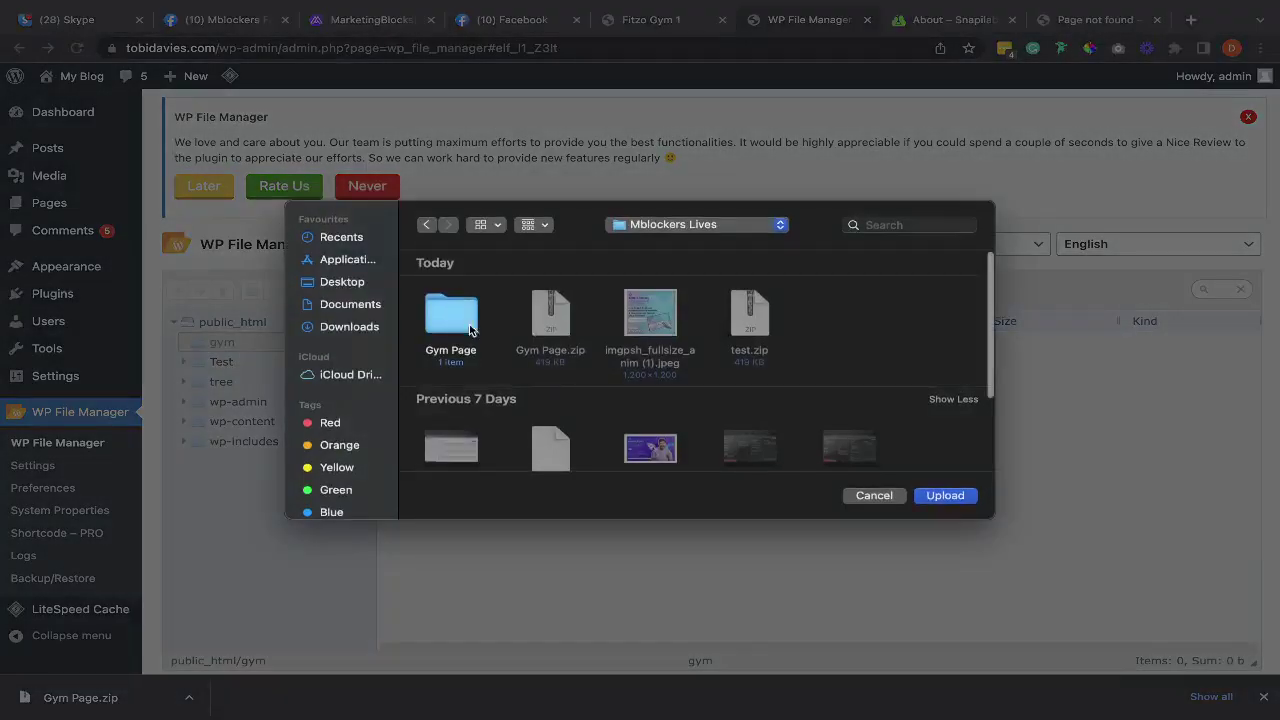
{"action": "double_click", "coordinate": [450, 312]}
{"action": "double_click", "coordinate": [452, 312]}
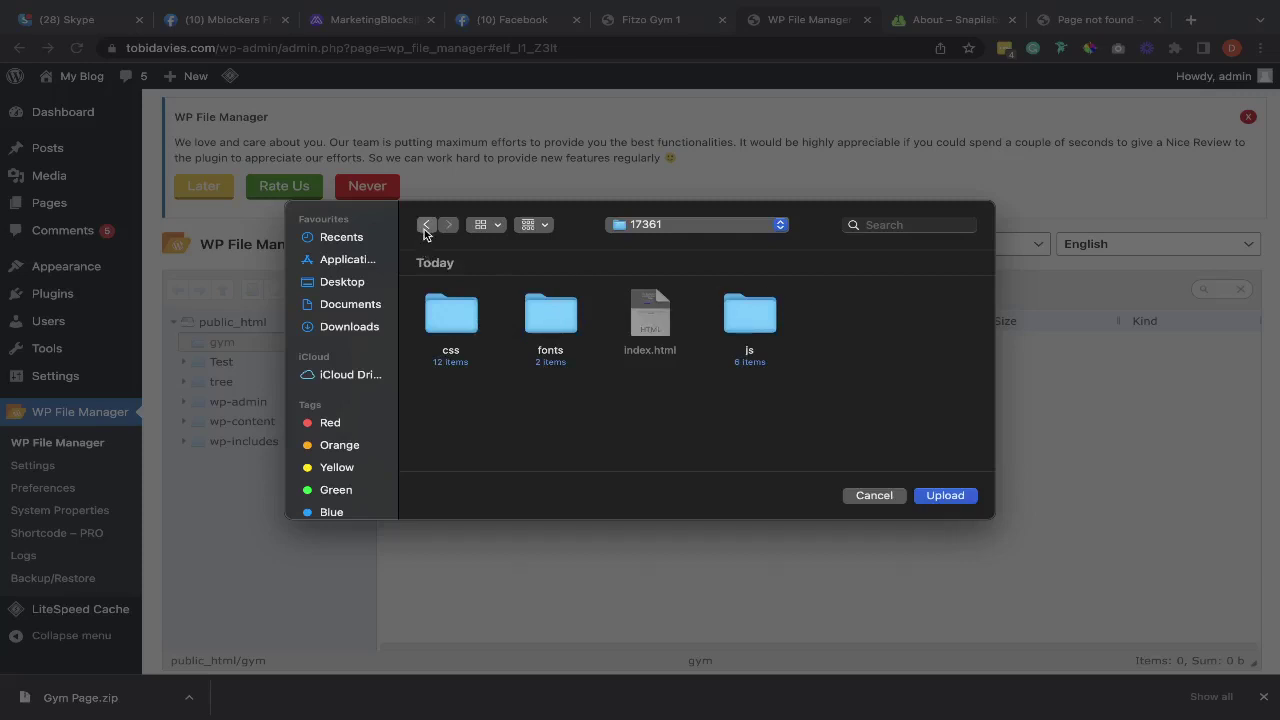
{"action": "left_click", "coordinate": [424, 229]}
{"action": "left_click", "coordinate": [452, 311]}
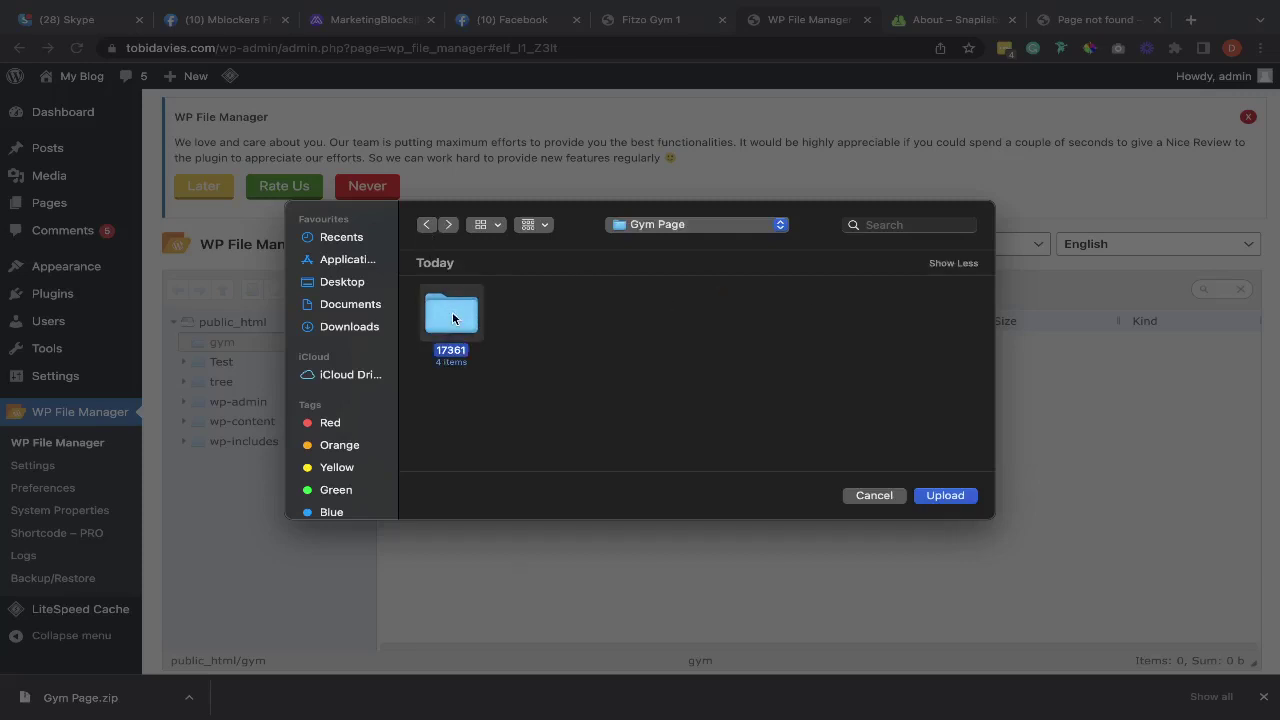
{"action": "left_click", "coordinate": [945, 495]}
{"action": "left_click", "coordinate": [791, 153]}
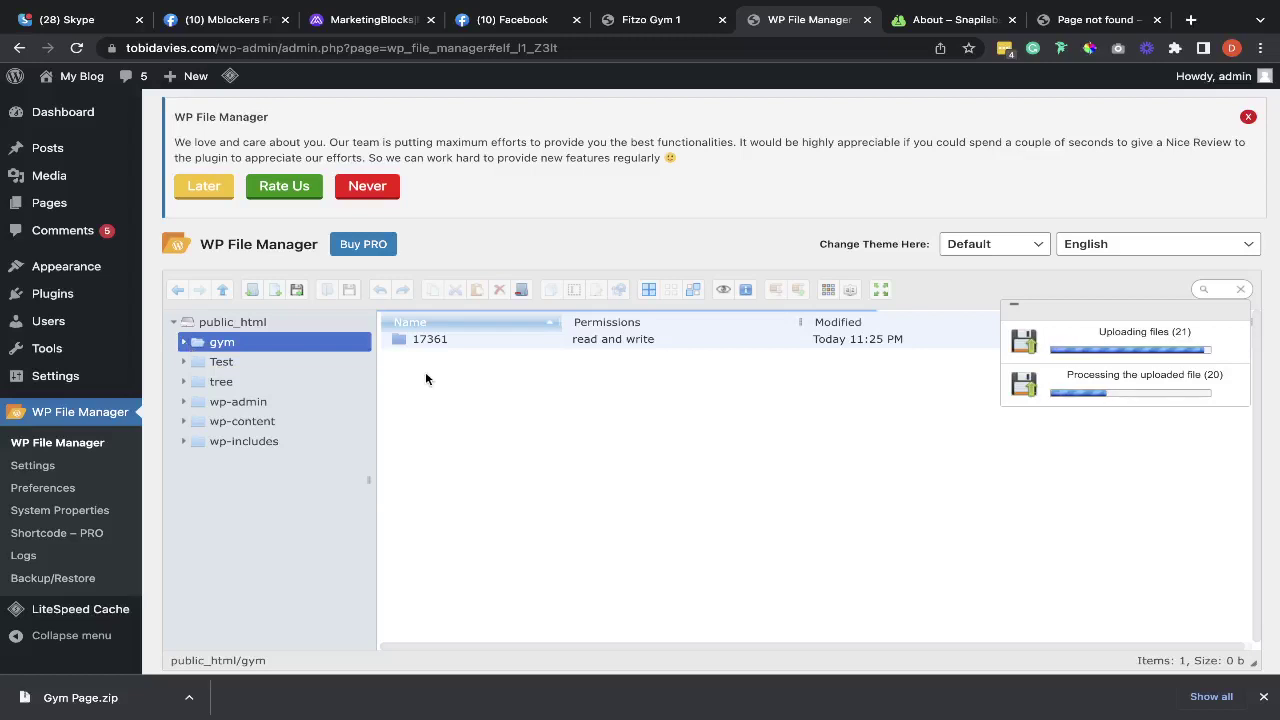
Step: Reload the site's /gym address to check it, and return to WP File Manager
{"action": "left_click", "coordinate": [1088, 28]}
{"action": "left_click", "coordinate": [75, 46]}
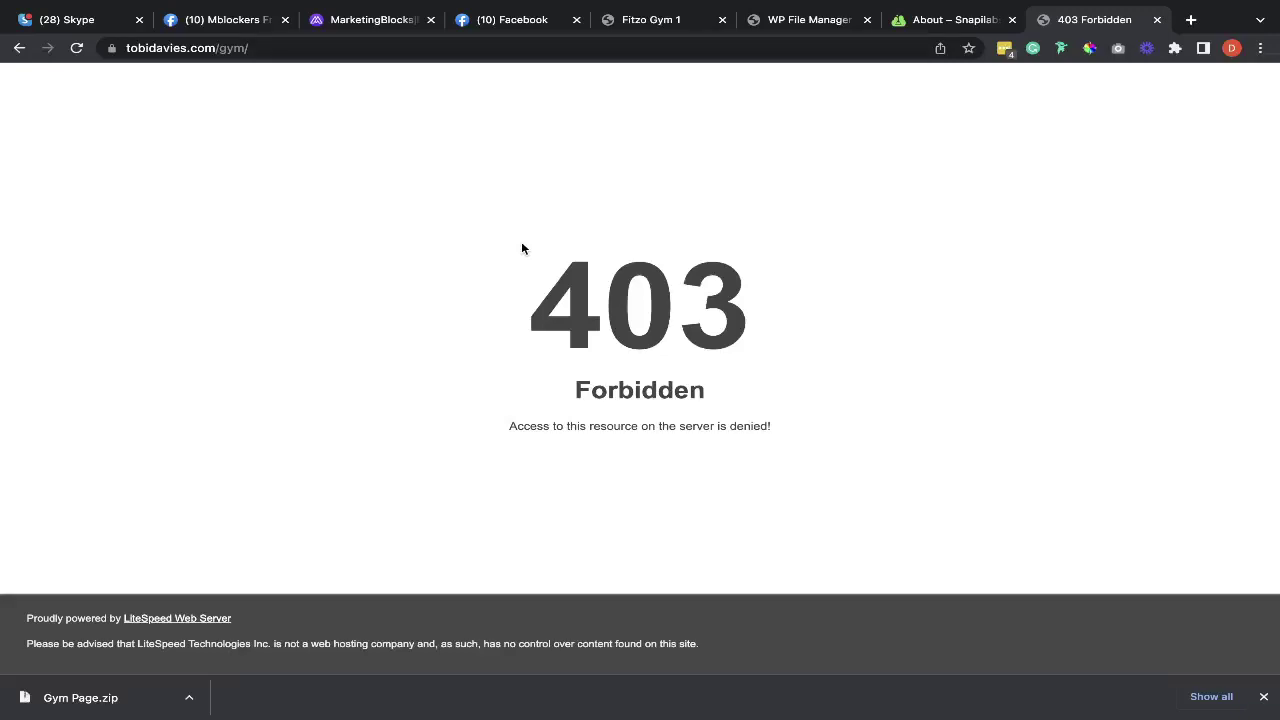
{"action": "left_click", "coordinate": [818, 20]}
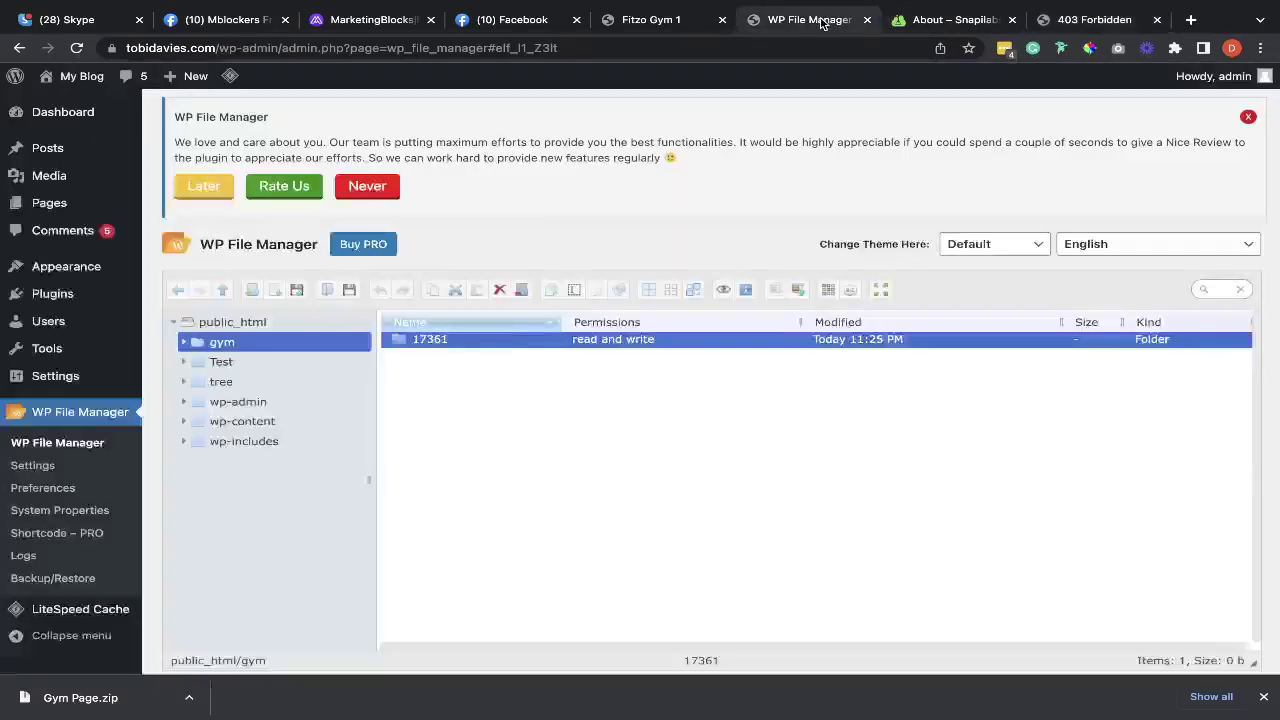
Step: Move the css, fonts and js folders and index.html out of the 17361 folder directly into gym
{"action": "double_click", "coordinate": [504, 347]}
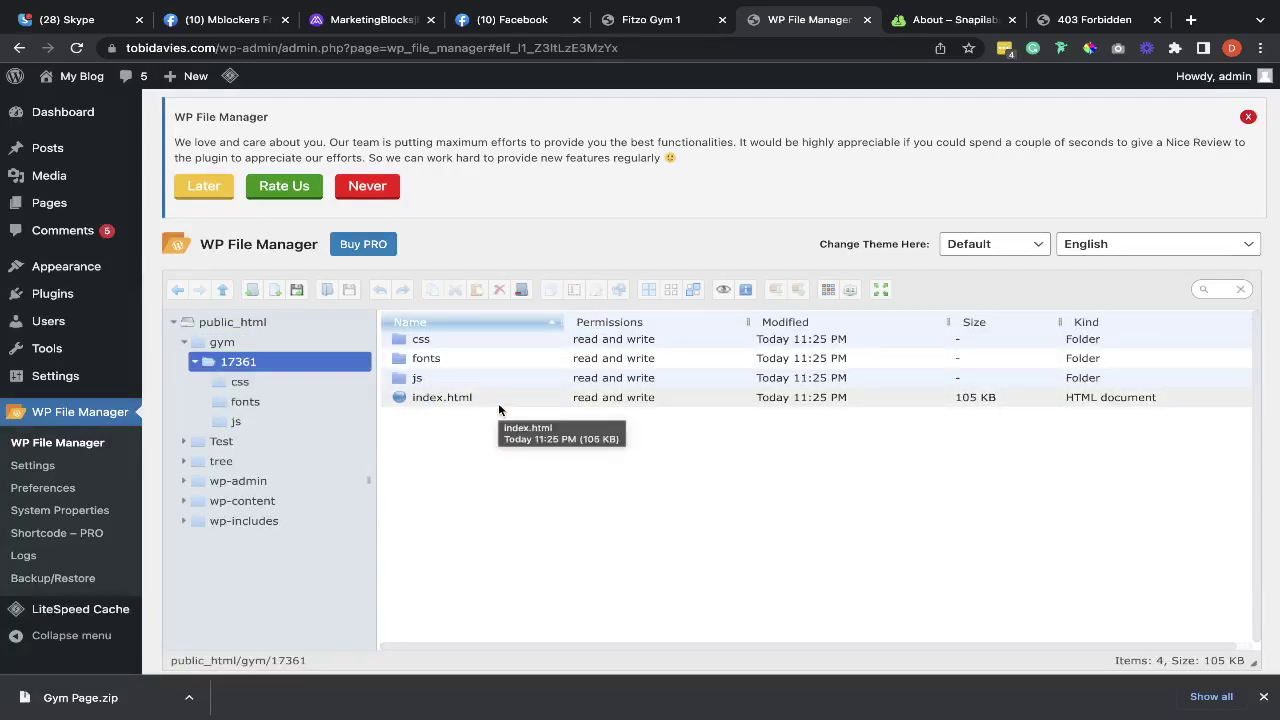
{"action": "key", "text": "ctrl+a"}
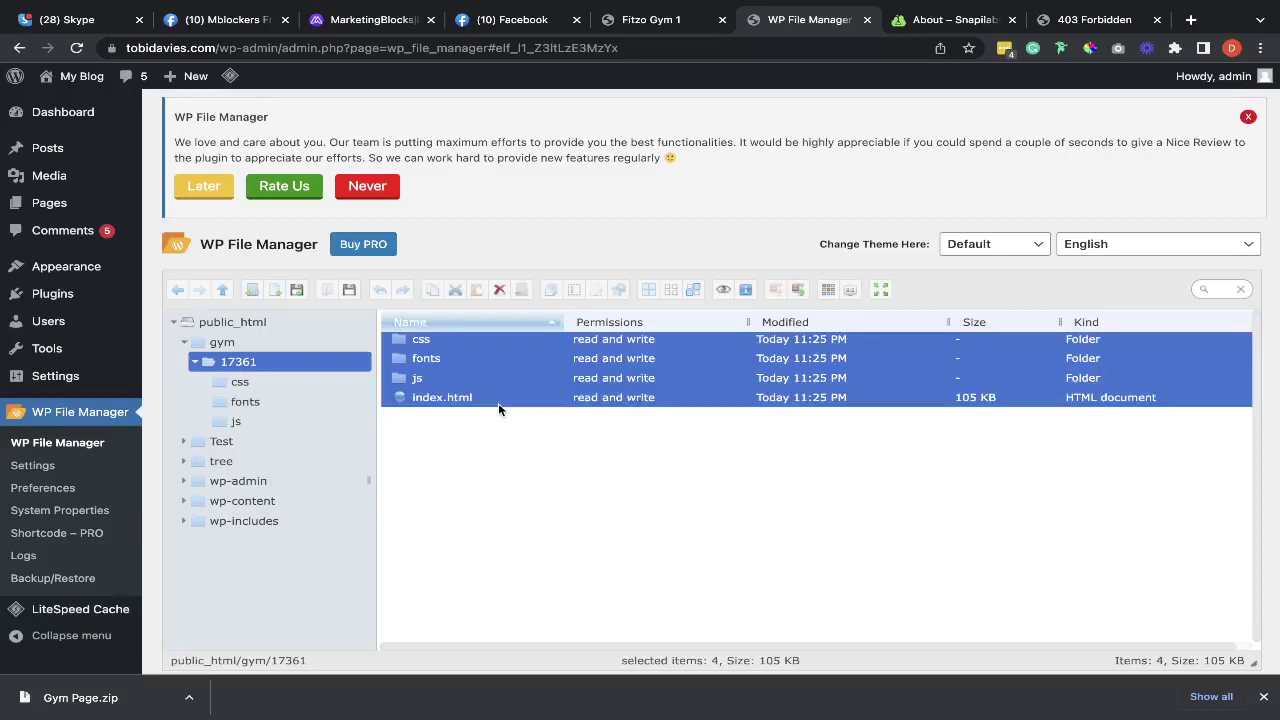
{"action": "key", "text": "ctrl+x"}
{"action": "left_click", "coordinate": [222, 342]}
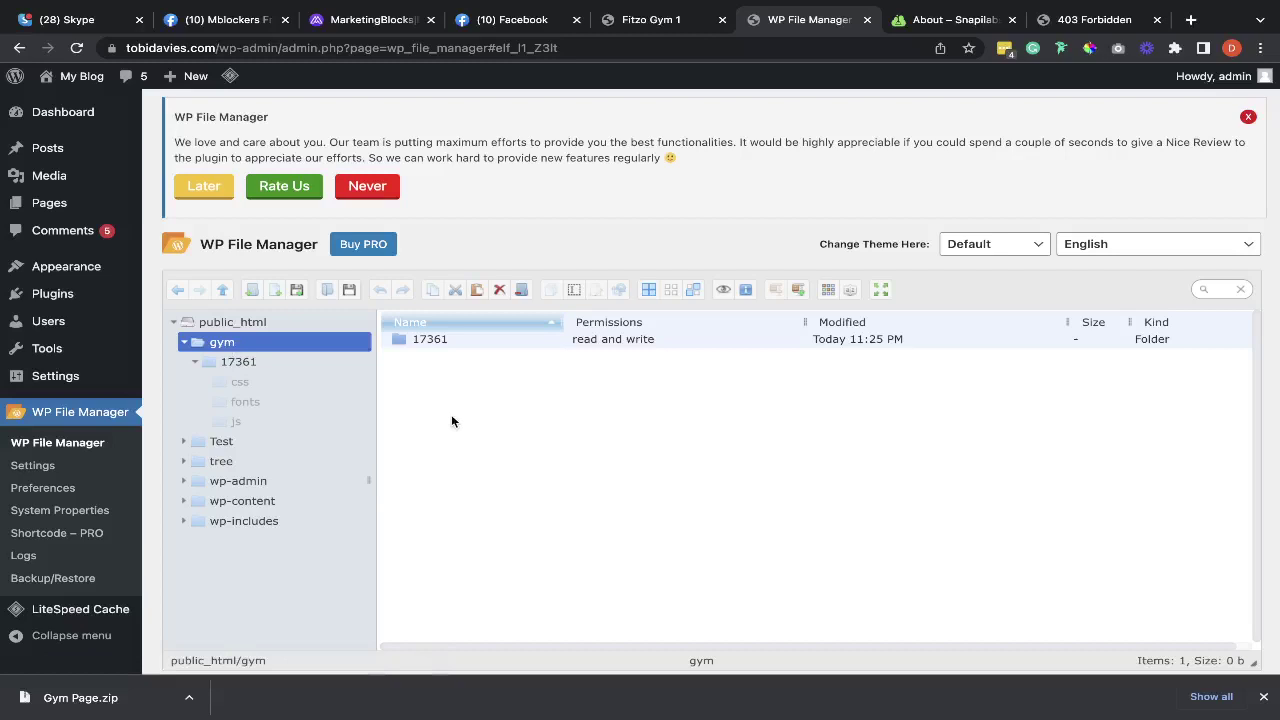
{"action": "key", "text": "ctrl+v"}
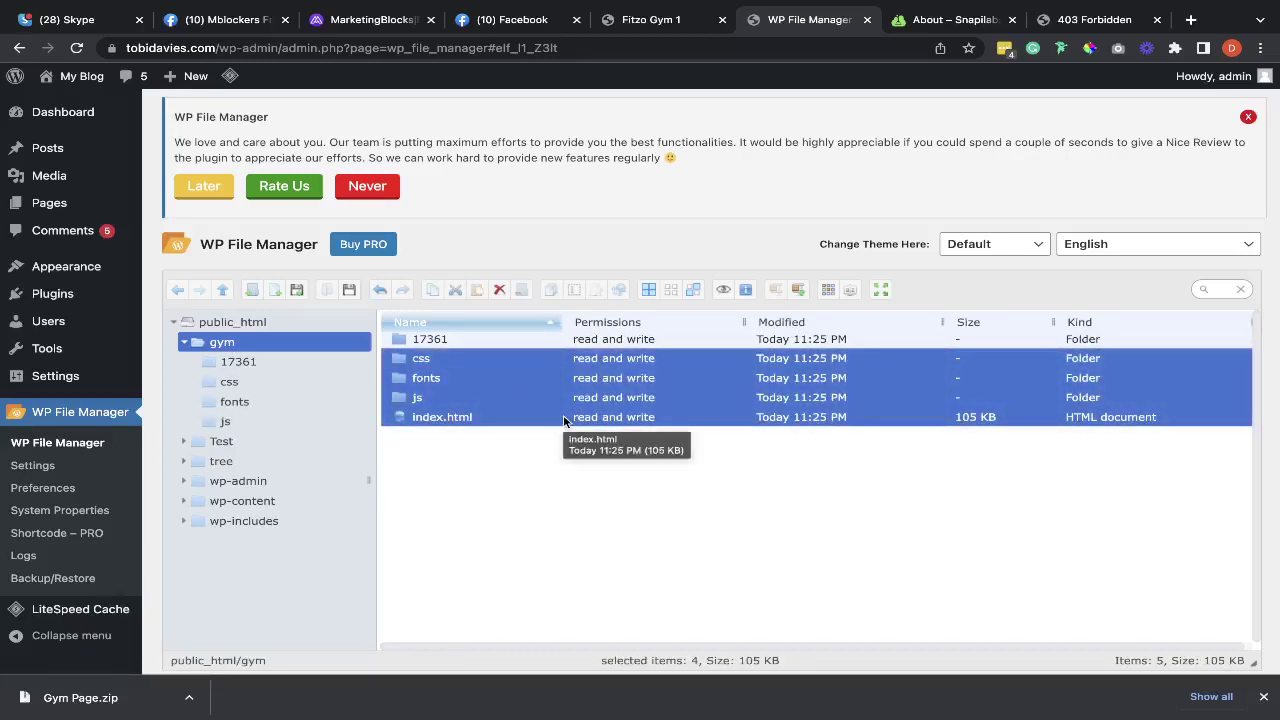
{"action": "left_click", "coordinate": [506, 515]}
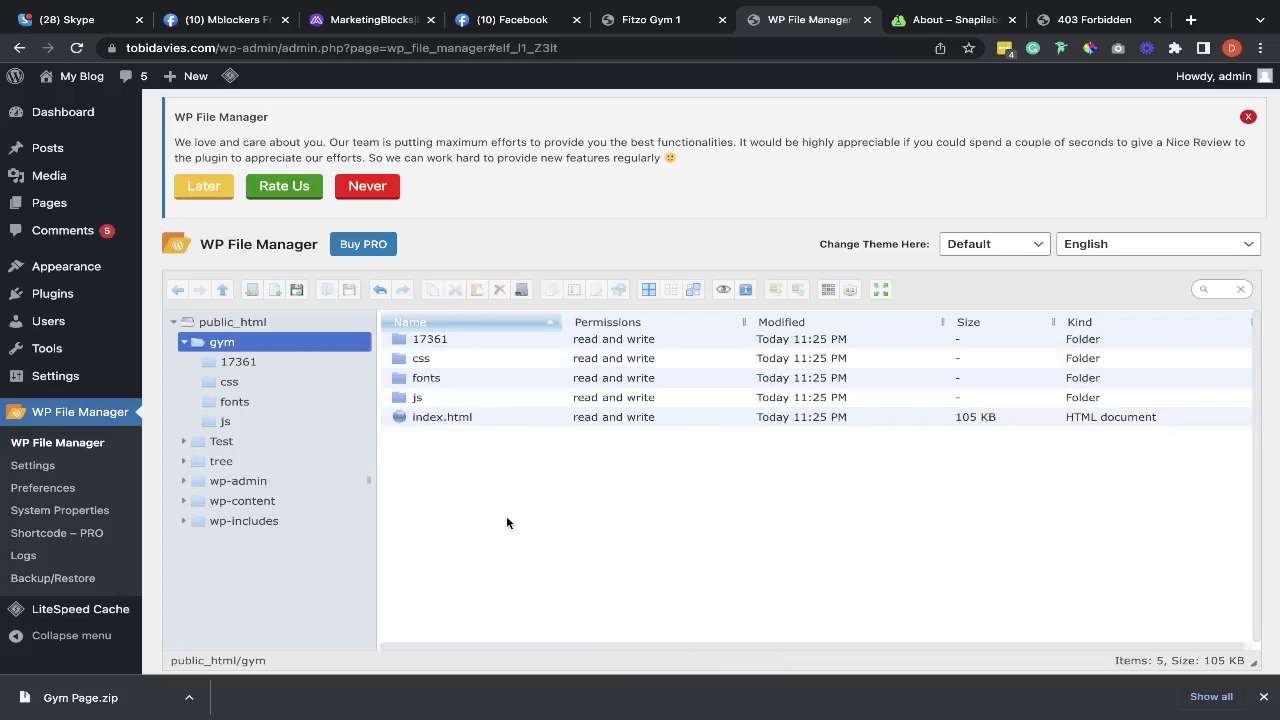
Step: Permanently delete the emptied 17361 folder from the gym folder
{"action": "left_click", "coordinate": [411, 339]}
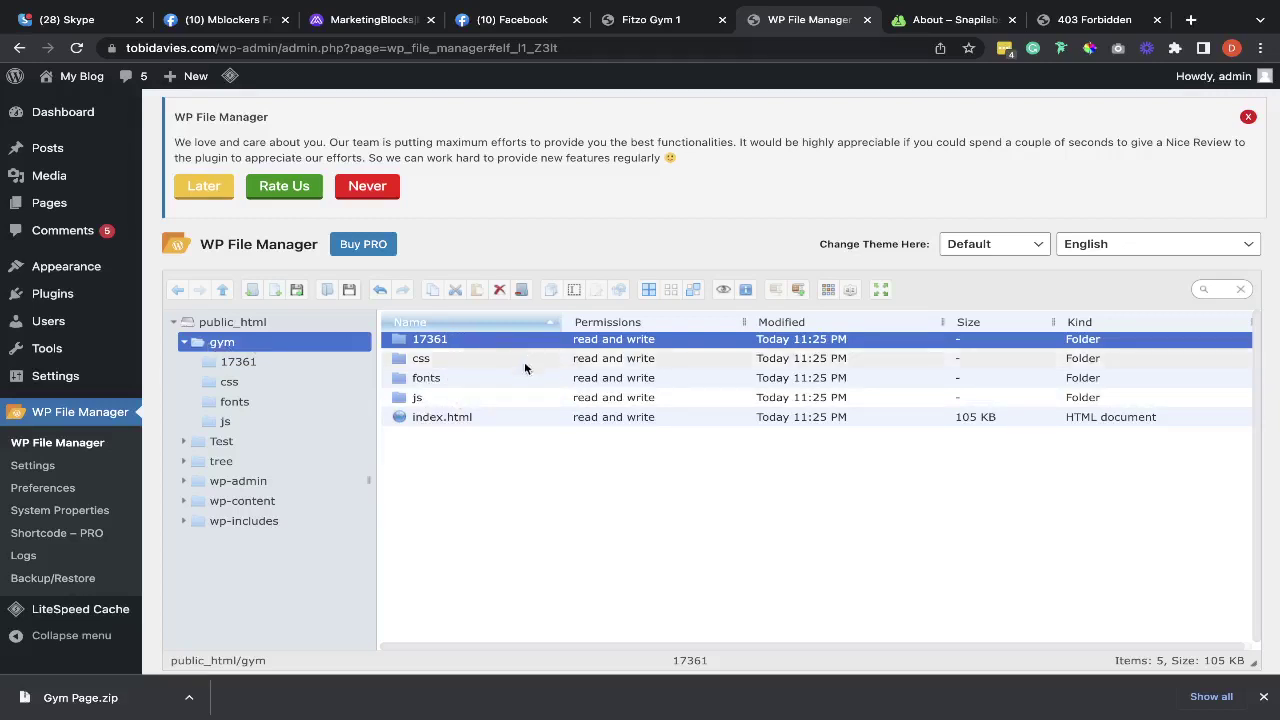
{"action": "left_click", "coordinate": [499, 290]}
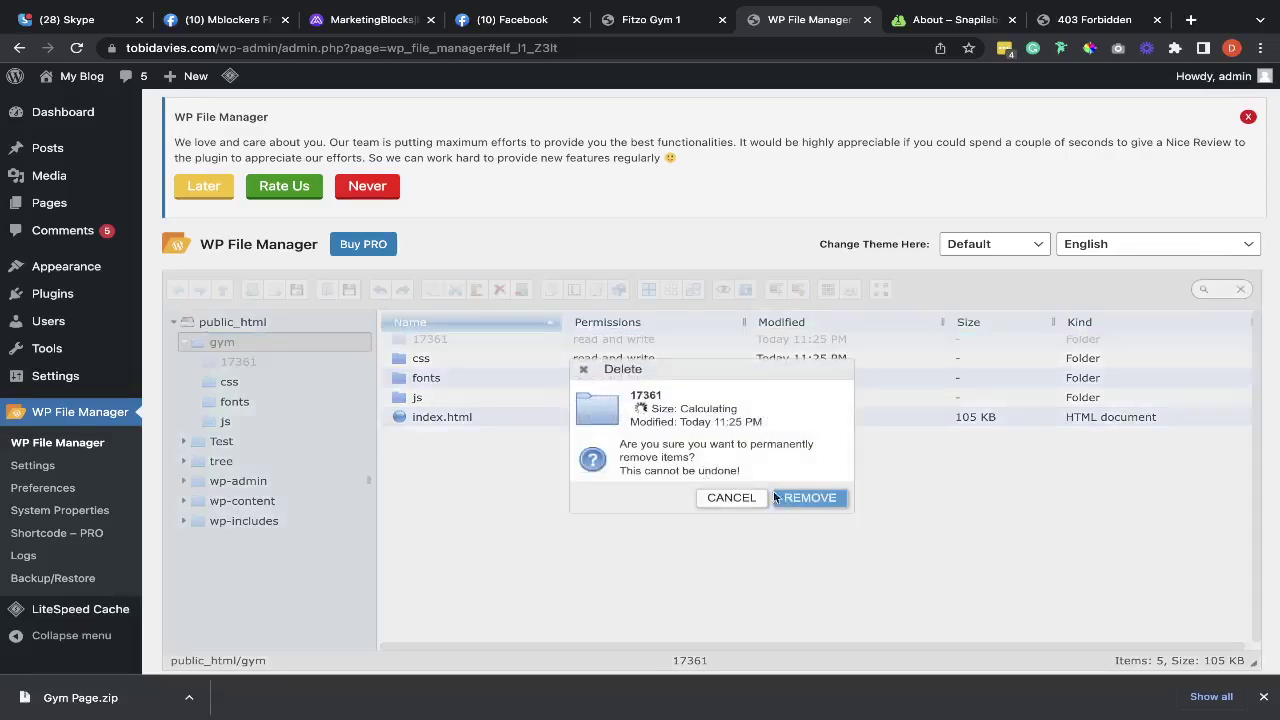
{"action": "left_click", "coordinate": [809, 498]}
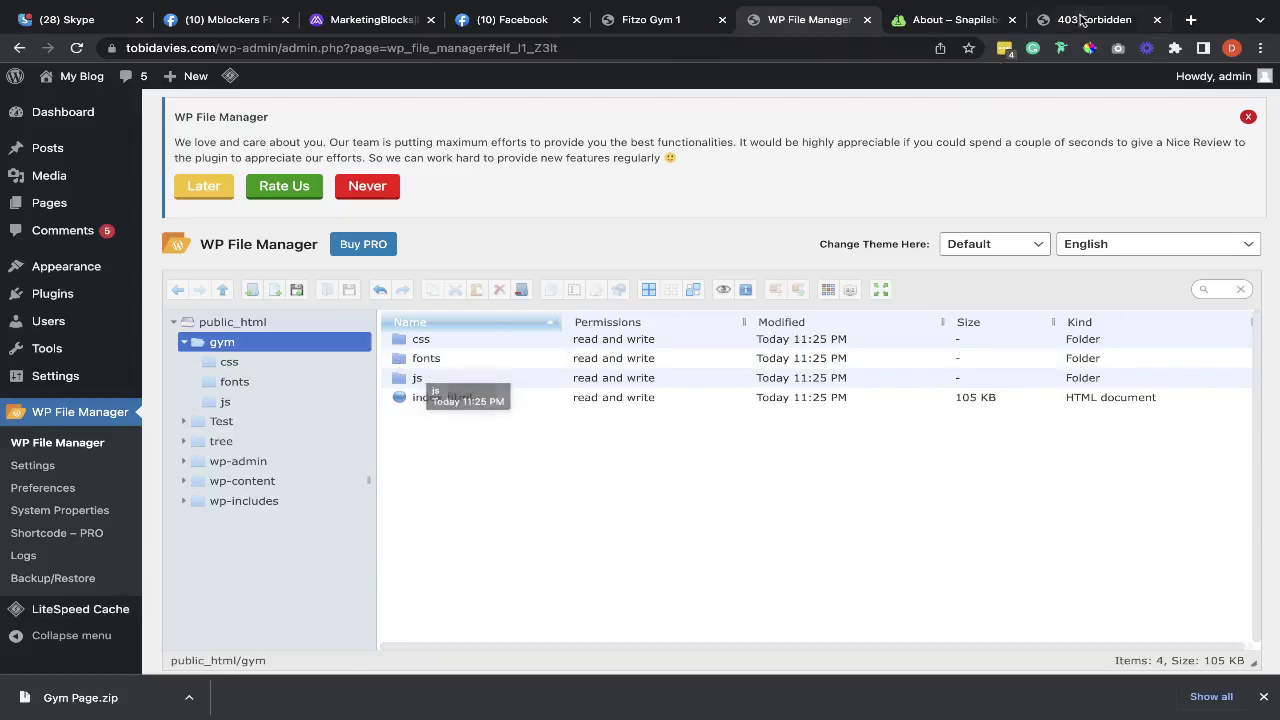
Step: Reload the site's /gym address and look over the hosted Fitzo Gym 1 page
{"action": "left_click", "coordinate": [1085, 19]}
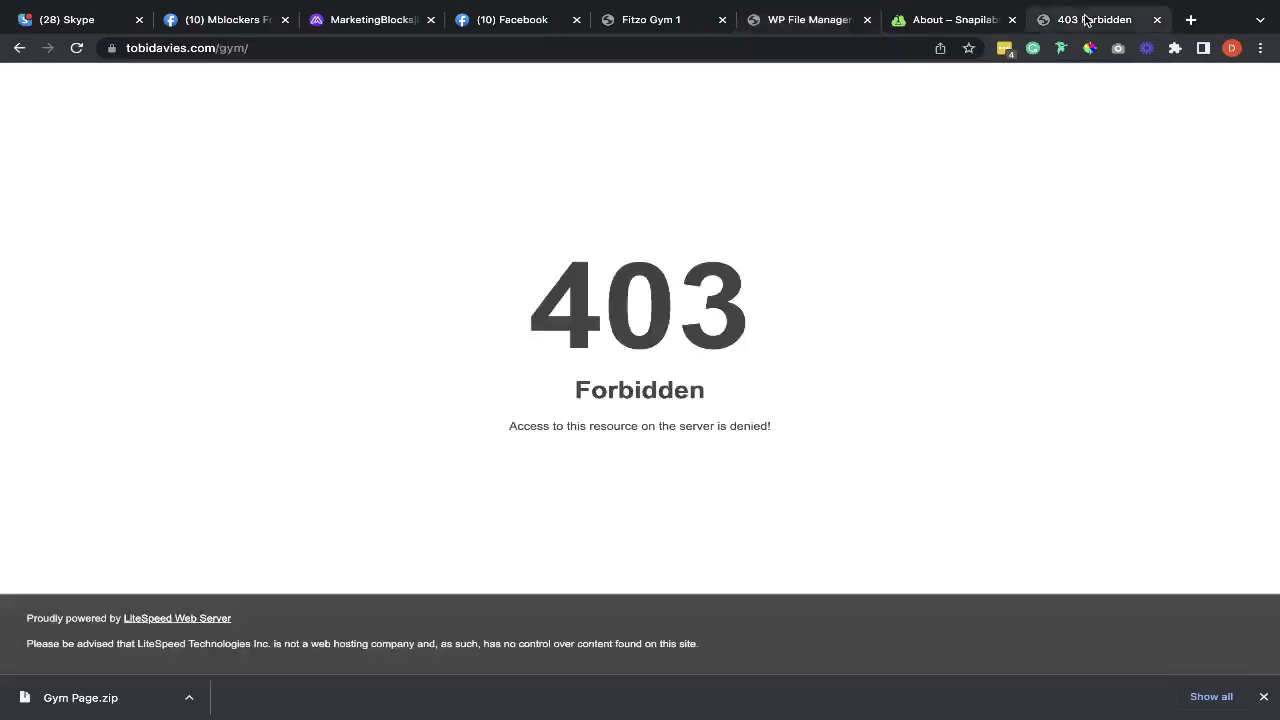
{"action": "left_click", "coordinate": [76, 48]}
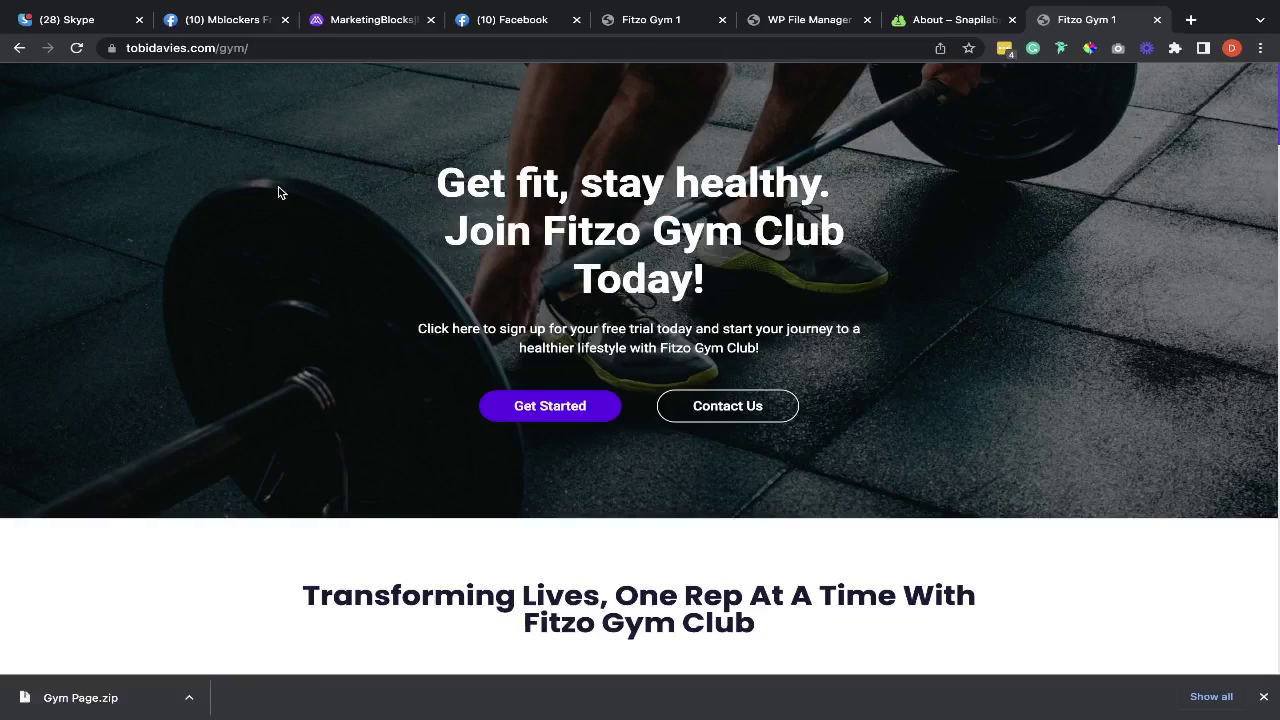
{"action": "scroll", "coordinate": [280, 193], "scroll_direction": "down", "scroll_amount": 5}
{"action": "scroll", "coordinate": [280, 193], "scroll_direction": "up", "scroll_amount": 5}
{"action": "scroll", "coordinate": [423, 176], "scroll_direction": "down", "scroll_amount": 15}
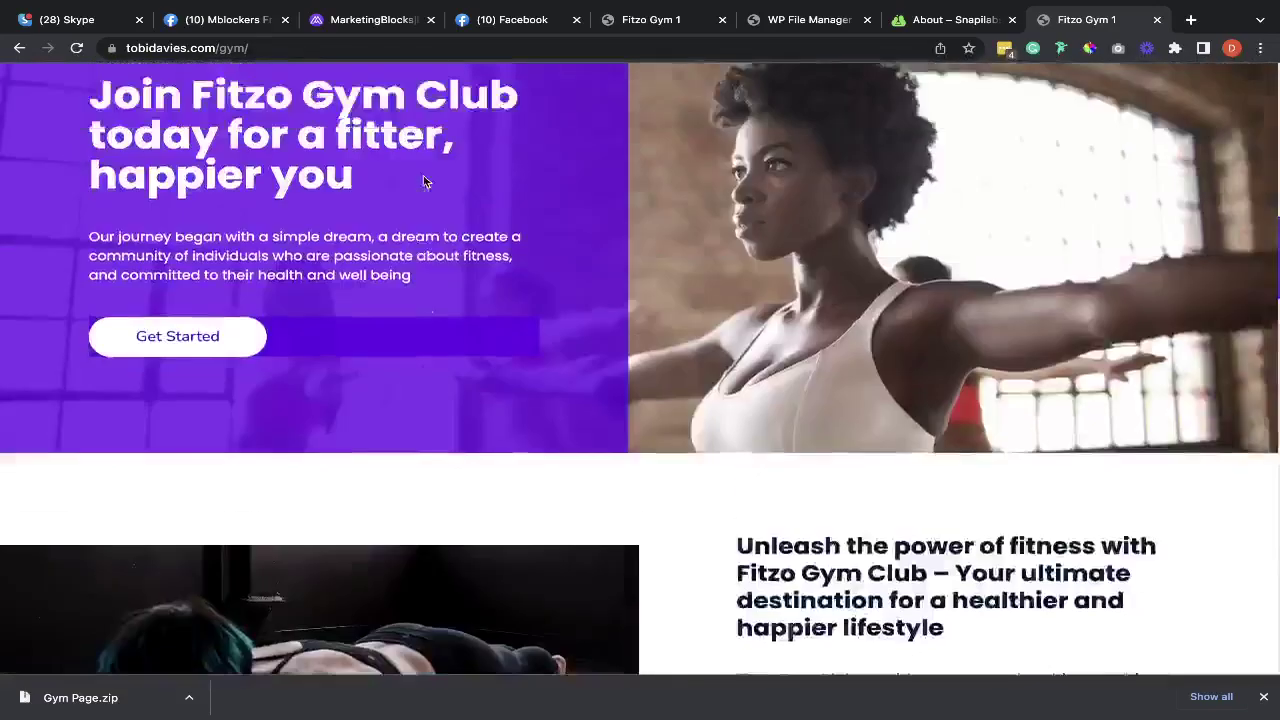
{"action": "scroll", "coordinate": [423, 176], "scroll_direction": "up", "scroll_amount": 15}
{"action": "scroll", "coordinate": [423, 176], "scroll_direction": "down", "scroll_amount": 1}
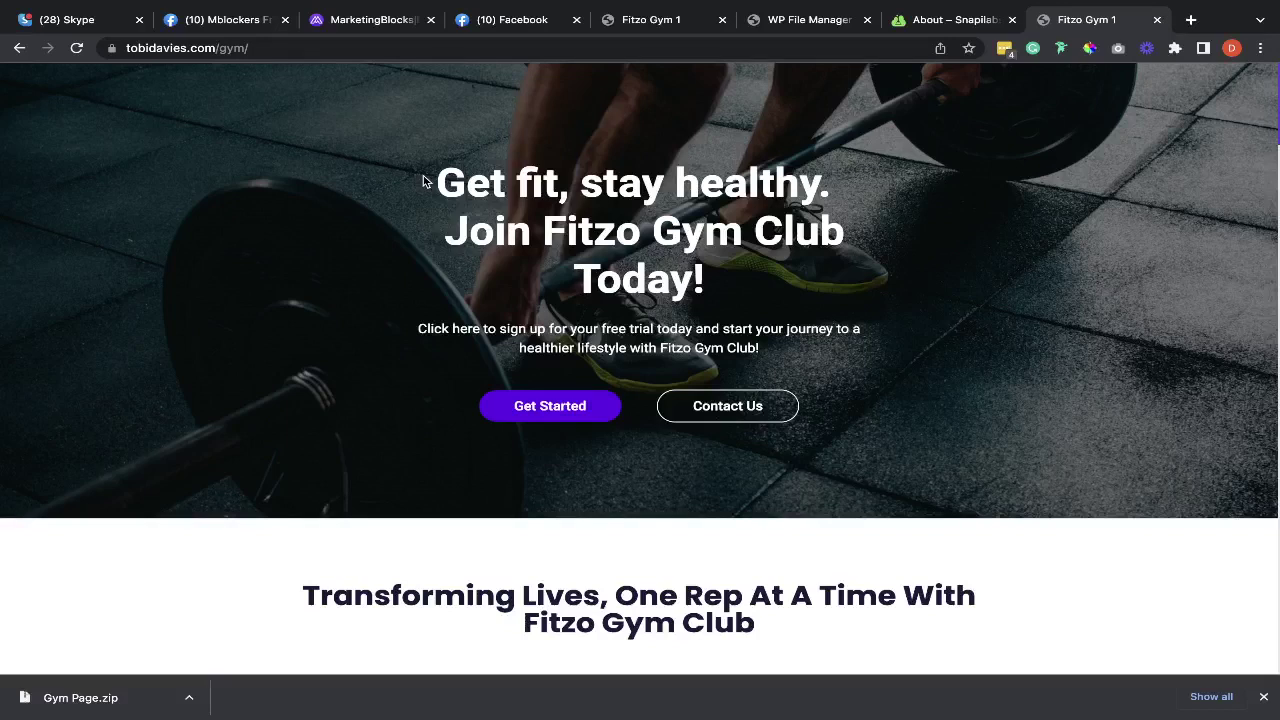
Step: Dismiss the browser's downloads bar and close the Snapilabs About page
{"action": "left_click", "coordinate": [1264, 698]}
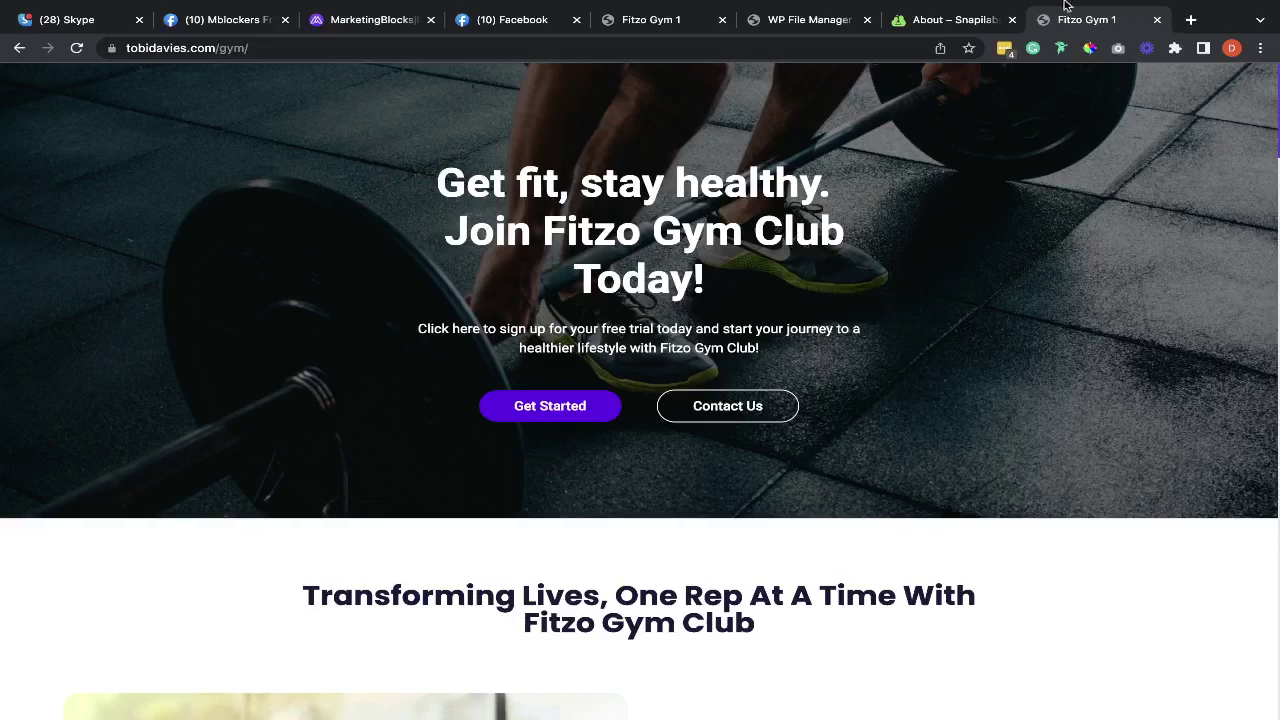
{"action": "left_click", "coordinate": [1012, 19]}
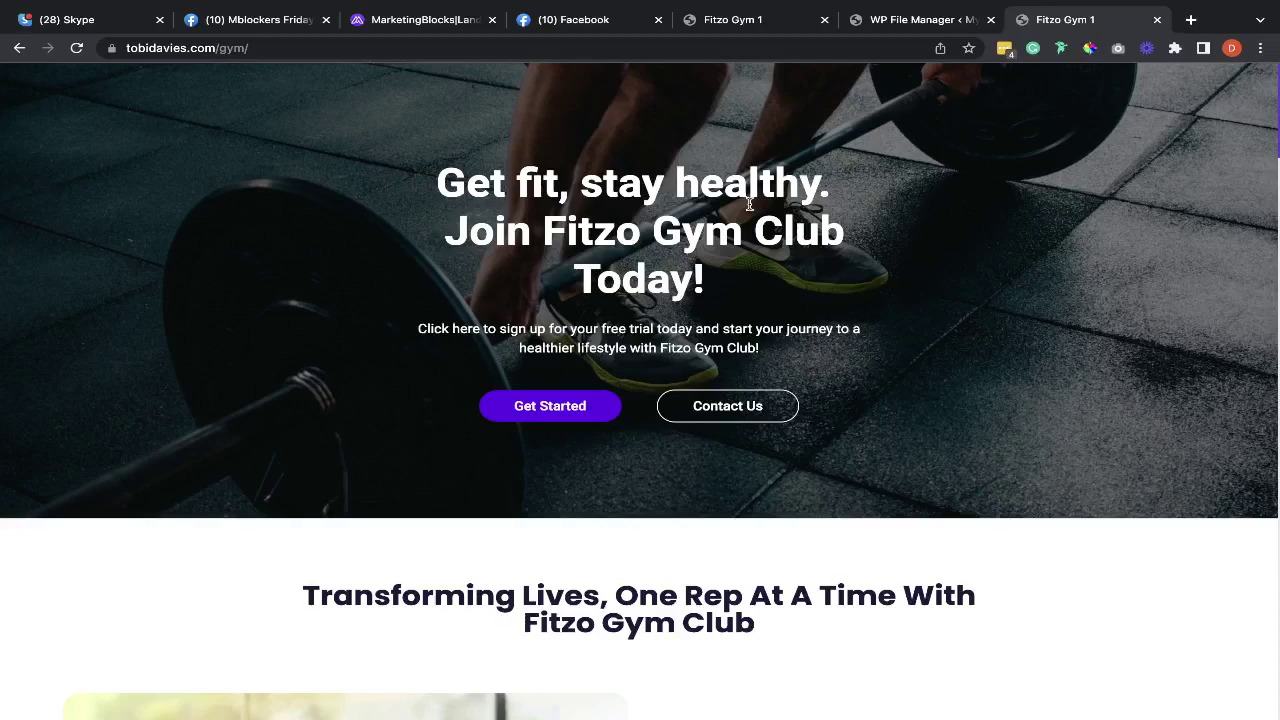
Step: Look over the Fitzo Gym 1 landing page in the MarketingBlocks editor
{"action": "left_click", "coordinate": [420, 18]}
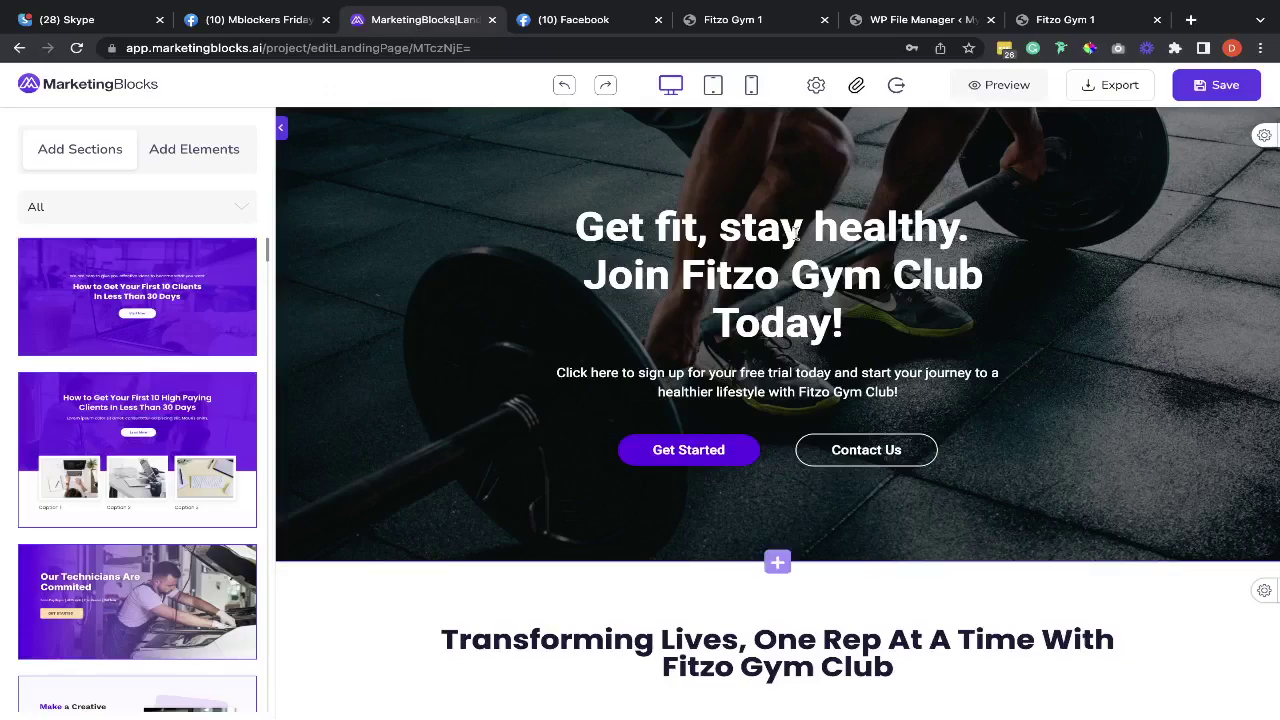
{"action": "scroll", "coordinate": [795, 231], "scroll_direction": "down", "scroll_amount": 10}
{"action": "scroll", "coordinate": [795, 231], "scroll_direction": "up", "scroll_amount": 10}
Step: Review the folder tree under public_html in WP File Manager and open the tree folder
{"action": "left_click", "coordinate": [860, 24]}
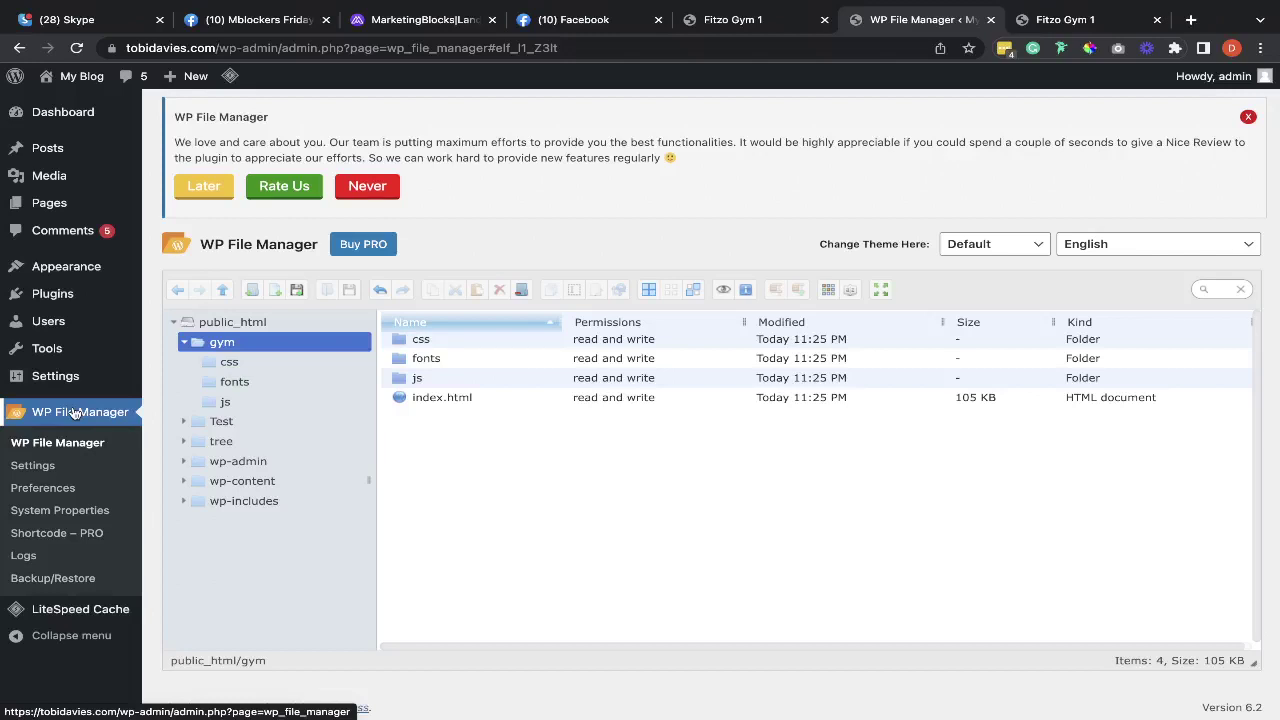
{"action": "left_click", "coordinate": [185, 342]}
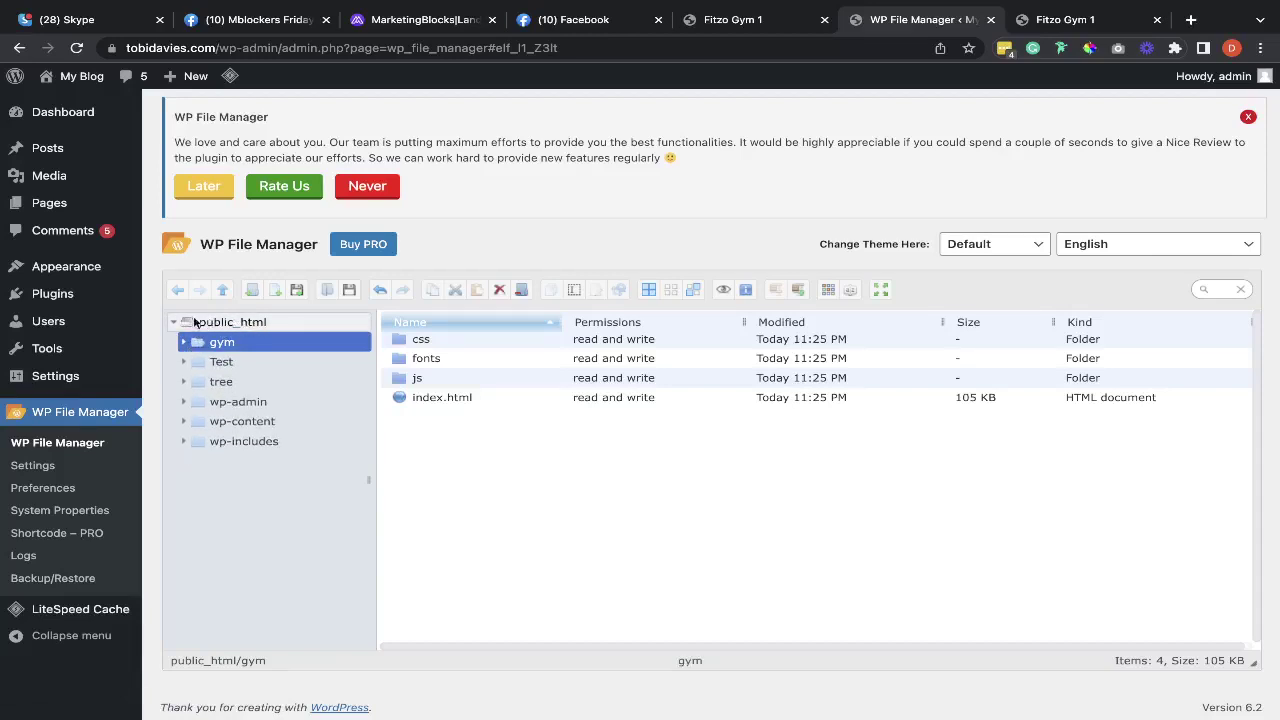
{"action": "left_click", "coordinate": [174, 322]}
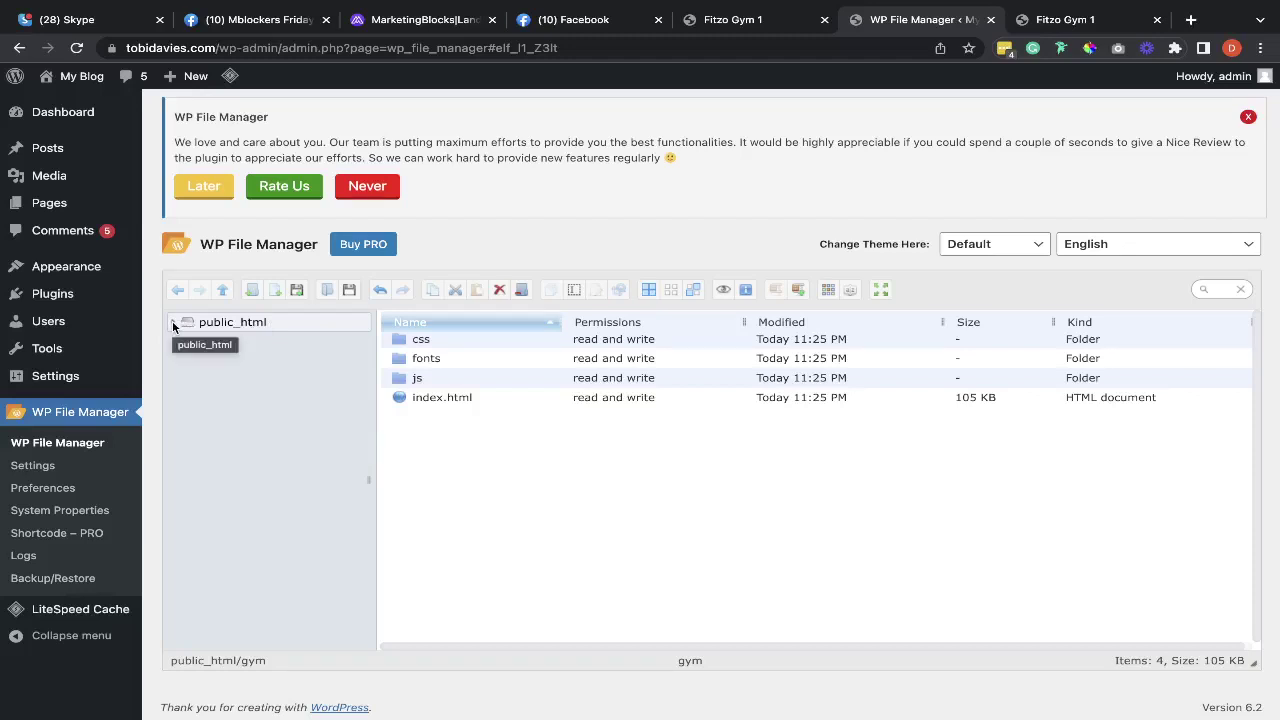
{"action": "left_click", "coordinate": [173, 324]}
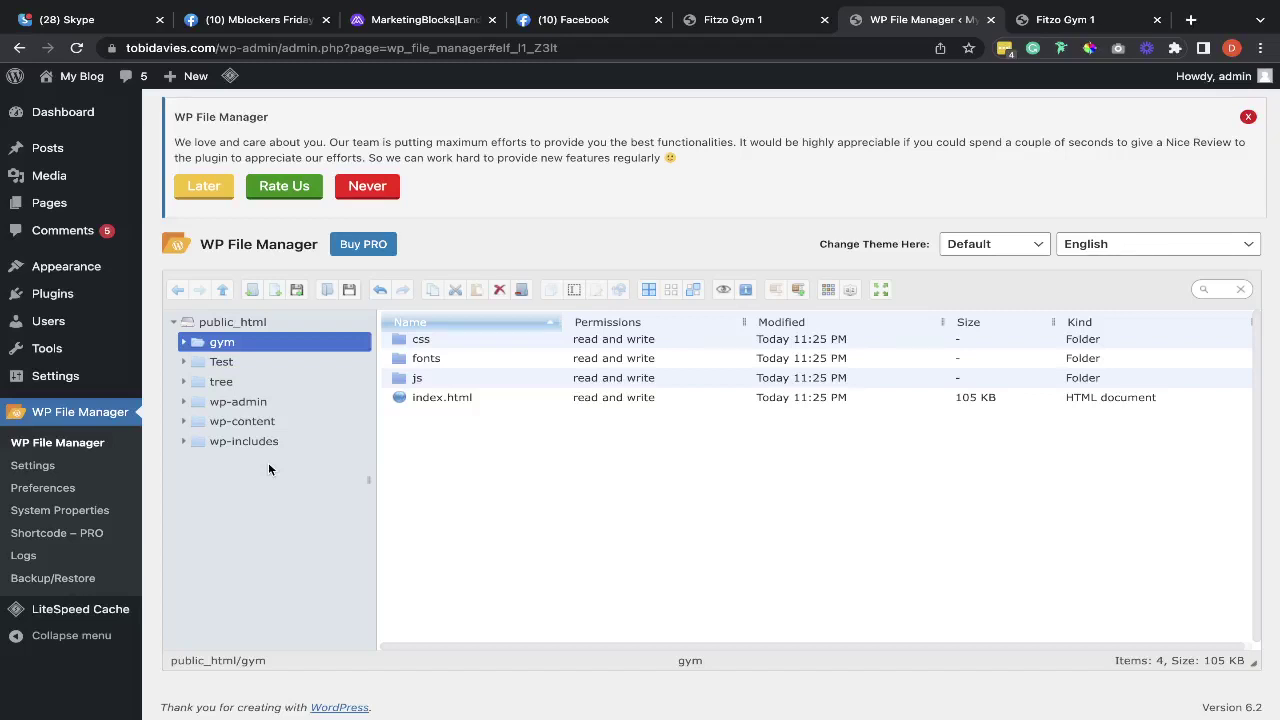
{"action": "right_click", "coordinate": [203, 384]}
{"action": "left_click", "coordinate": [198, 384]}
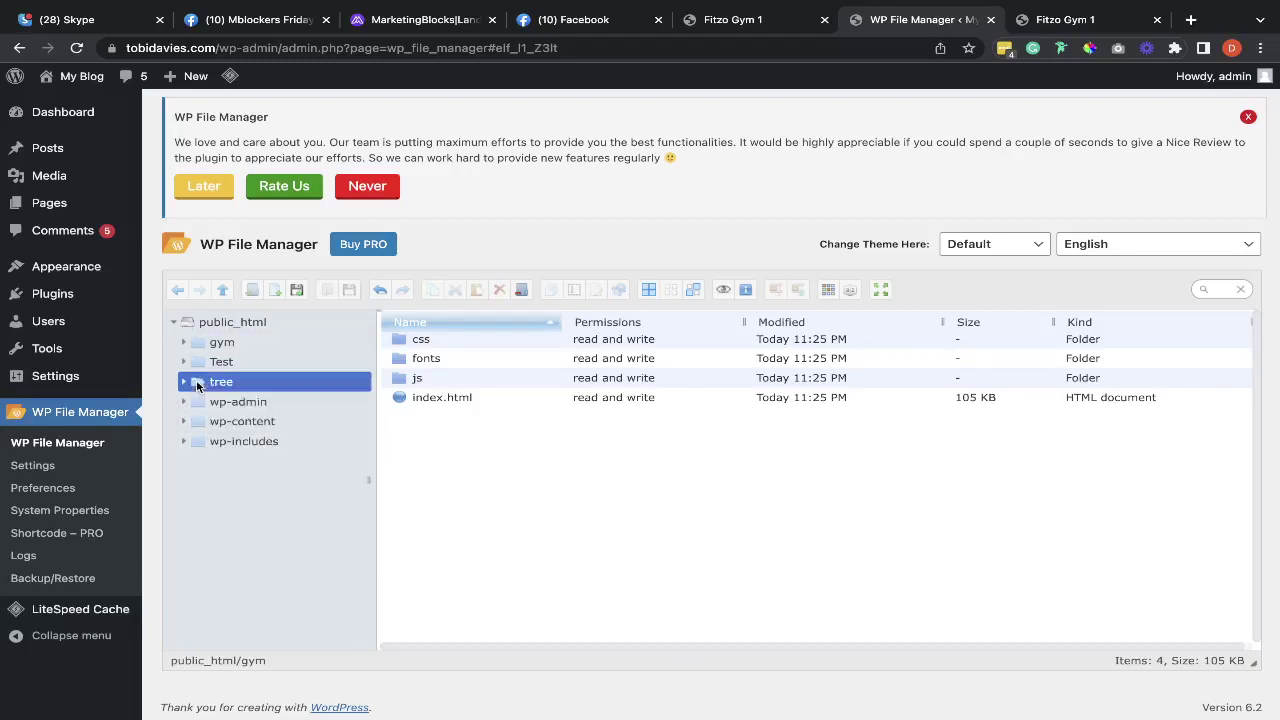
Step: Permanently delete the tree folder from public_html
{"action": "right_click", "coordinate": [198, 386]}
{"action": "left_click", "coordinate": [229, 540]}
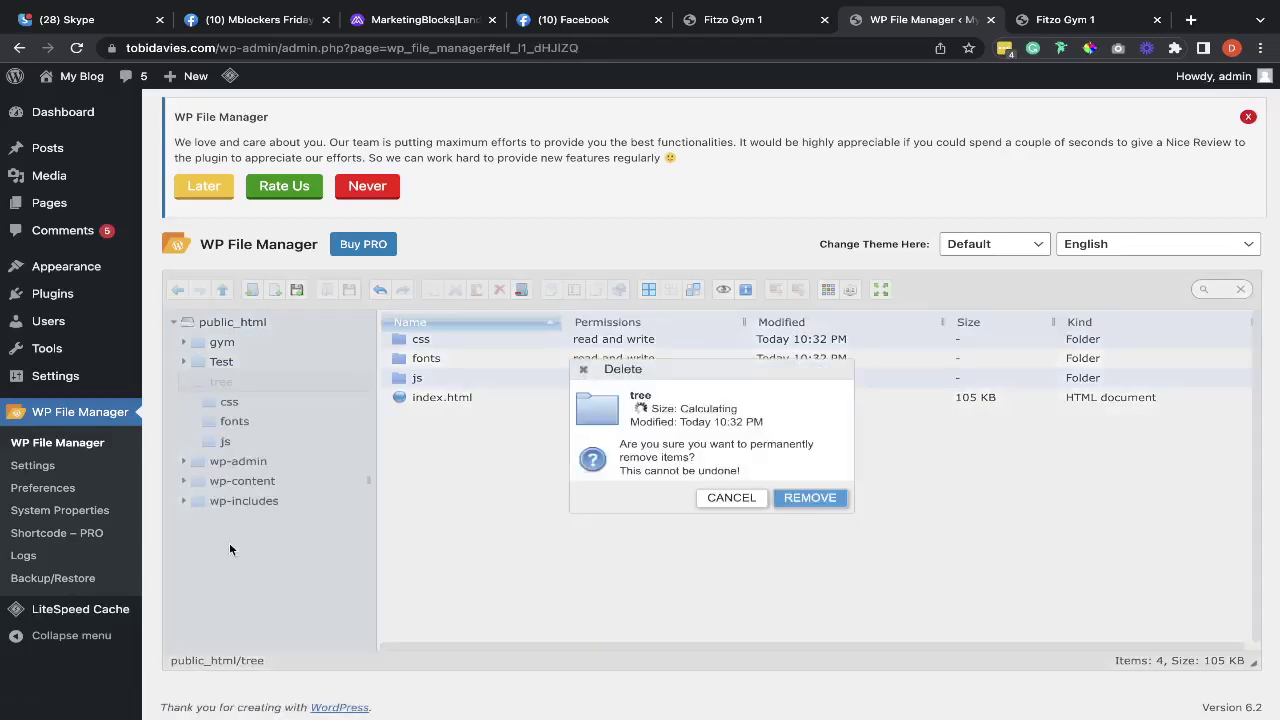
{"action": "left_click", "coordinate": [809, 495]}
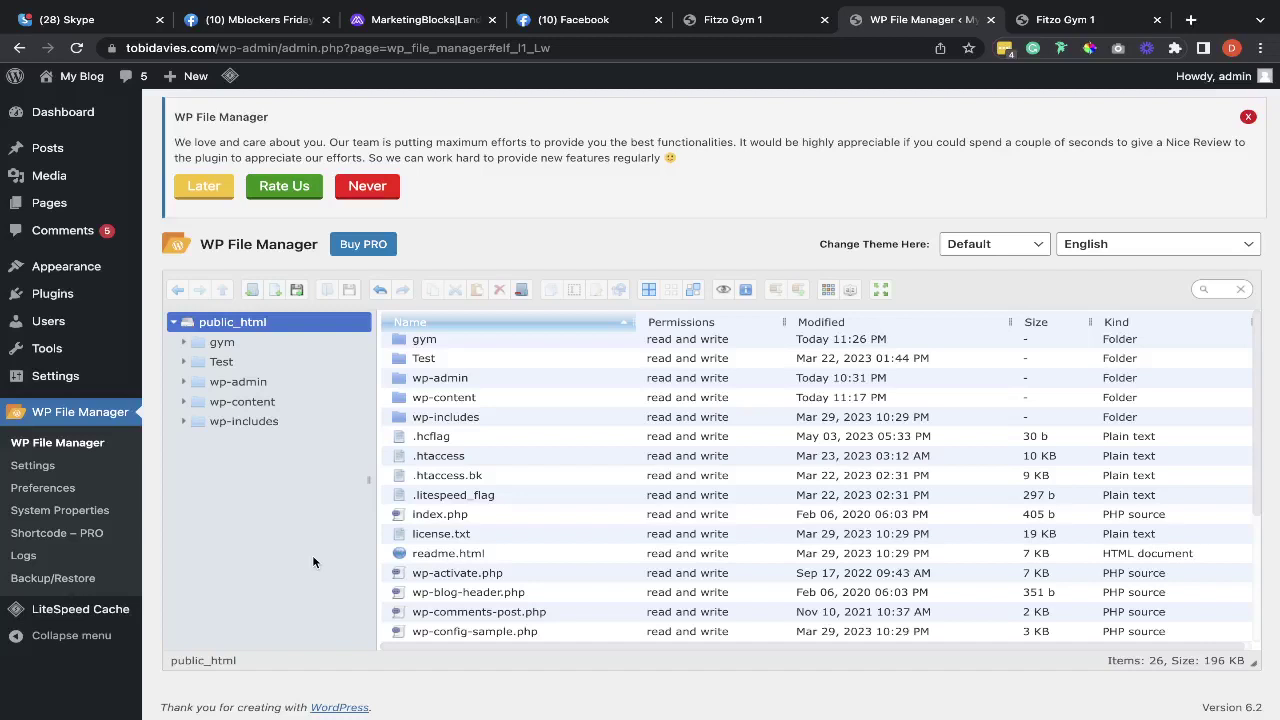
Step: Compare the gym part of the hosted page's address with the gym folder in WP File Manager
{"action": "left_click", "coordinate": [1066, 19]}
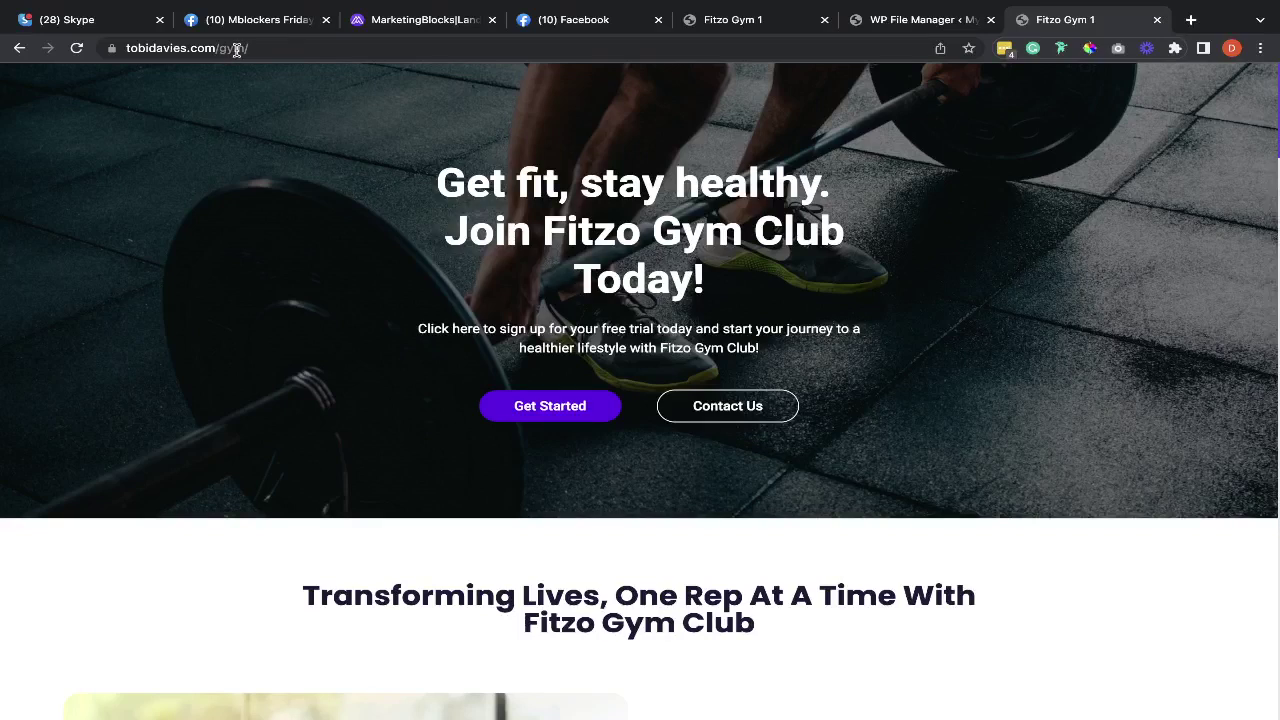
{"action": "double_click", "coordinate": [236, 50]}
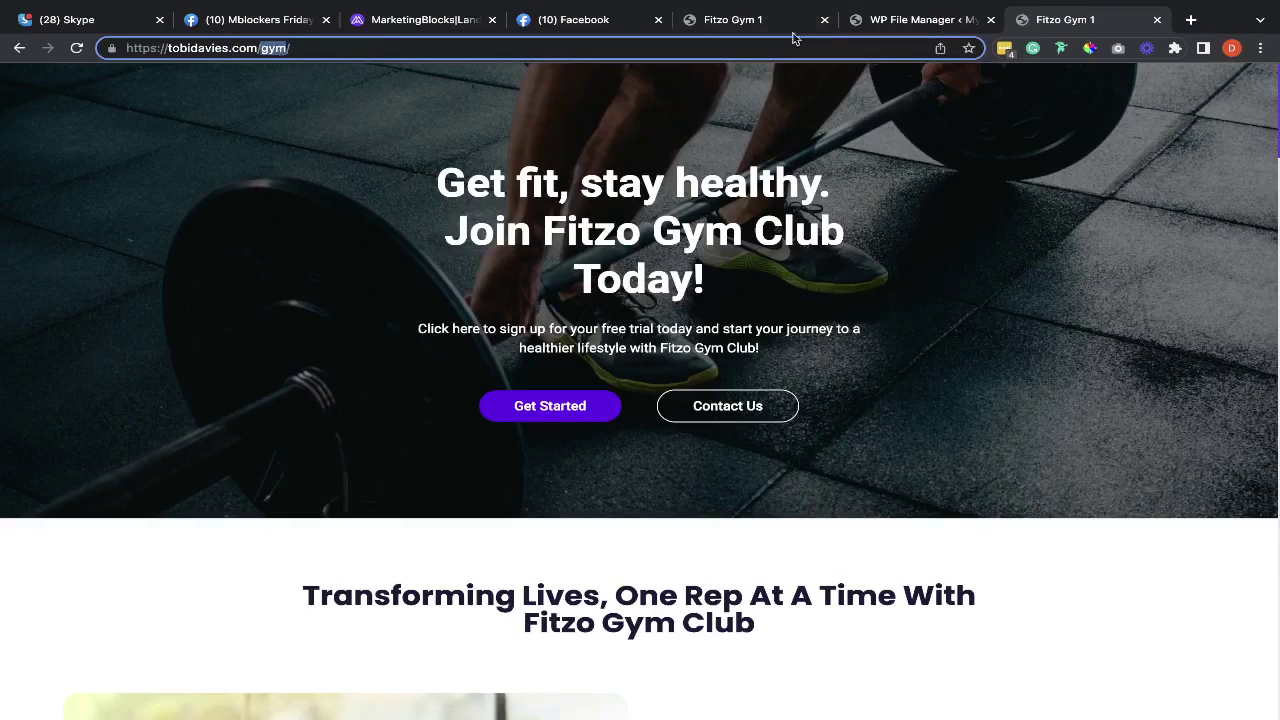
{"action": "left_click", "coordinate": [860, 25]}
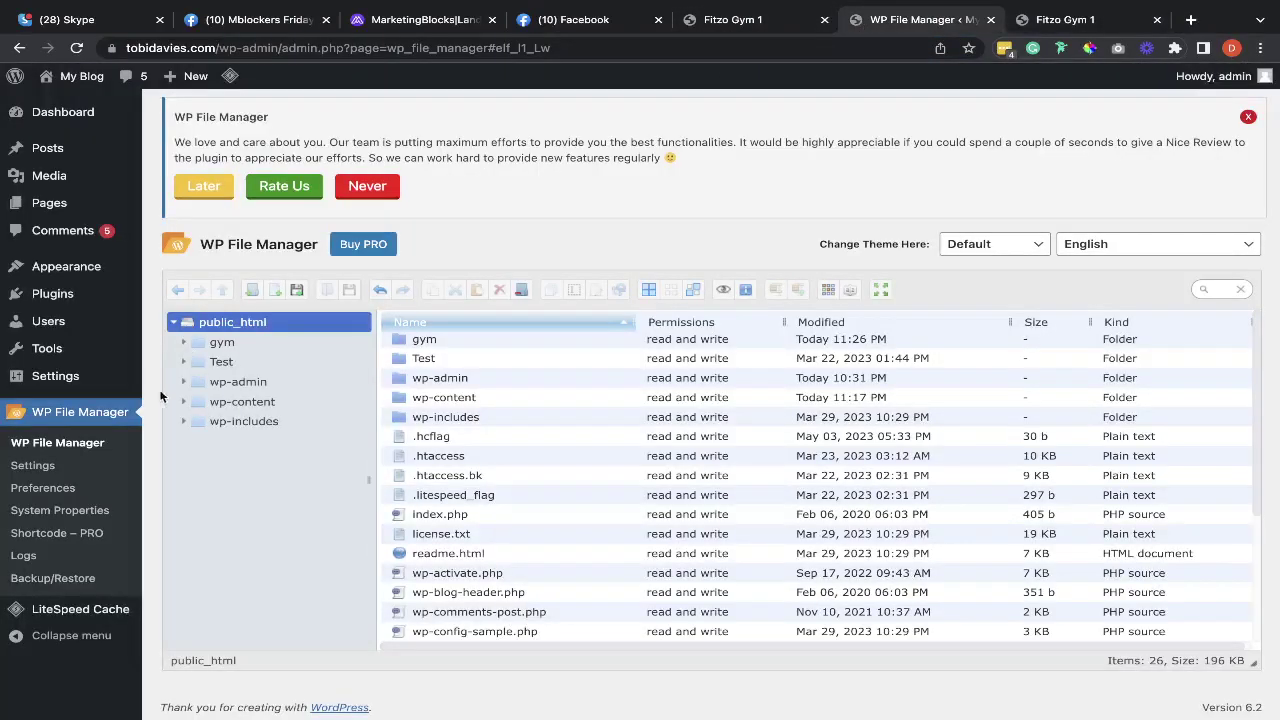
{"action": "left_click", "coordinate": [203, 346]}
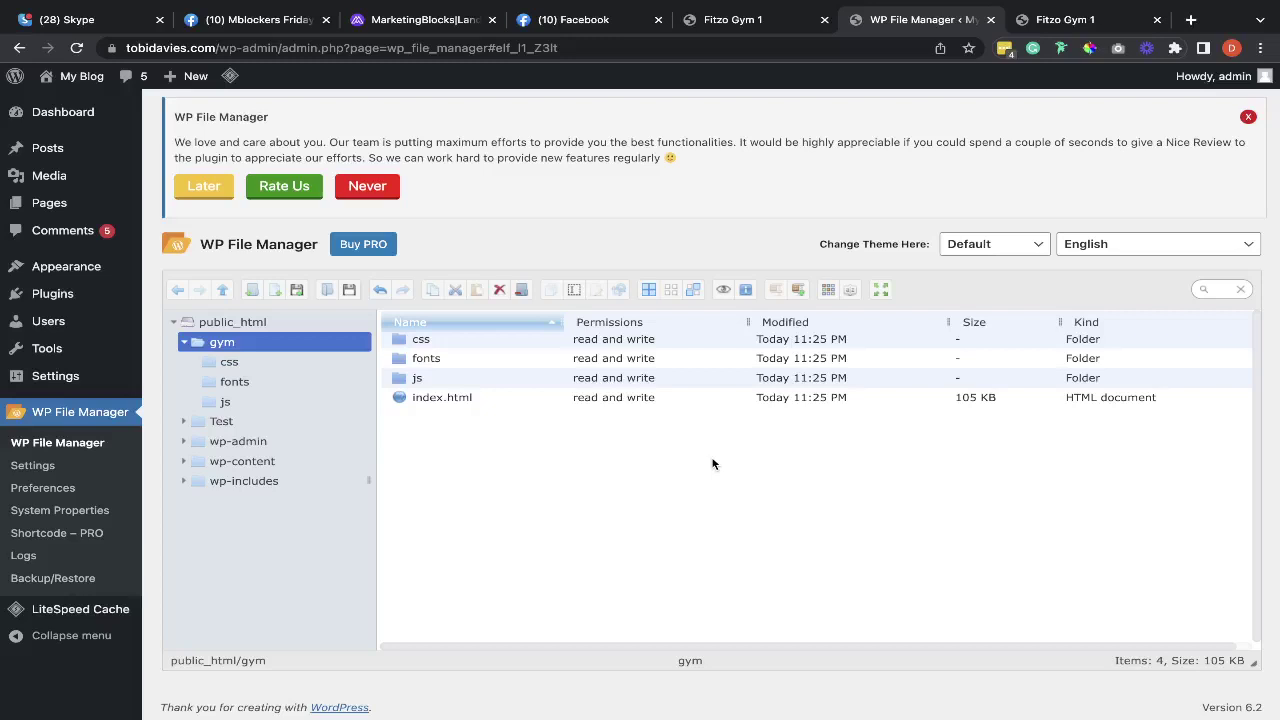
Step: Reload the hosted page at the /gym address and look it over down to the contact form
{"action": "left_click", "coordinate": [1065, 19]}
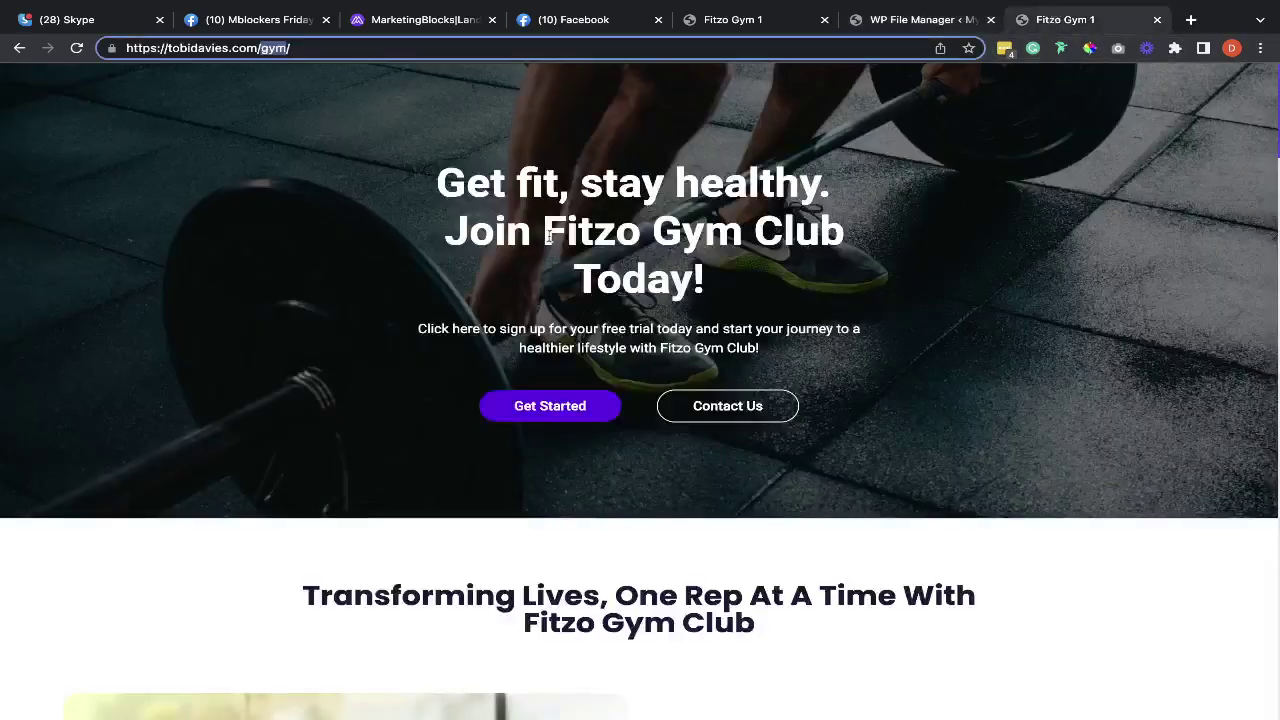
{"action": "left_click", "coordinate": [76, 47]}
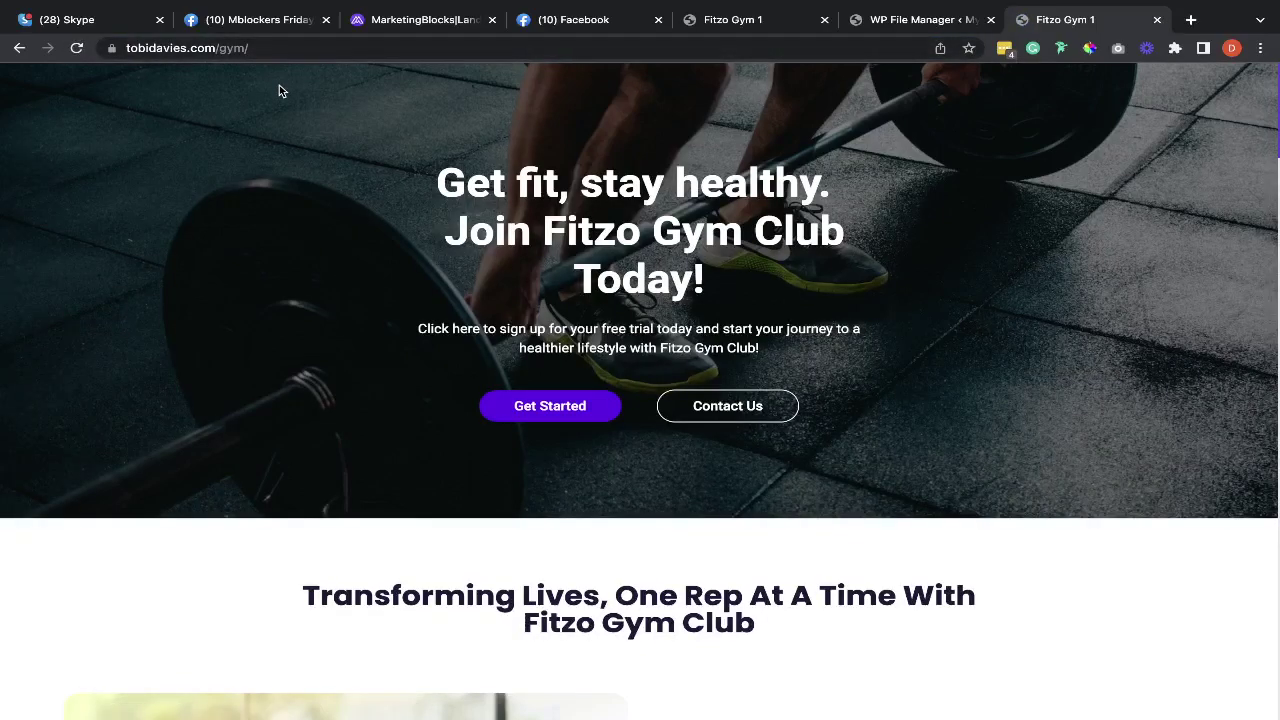
{"action": "scroll", "coordinate": [366, 214], "scroll_direction": "down", "scroll_amount": 15}
{"action": "scroll", "coordinate": [366, 214], "scroll_direction": "down", "scroll_amount": 10}
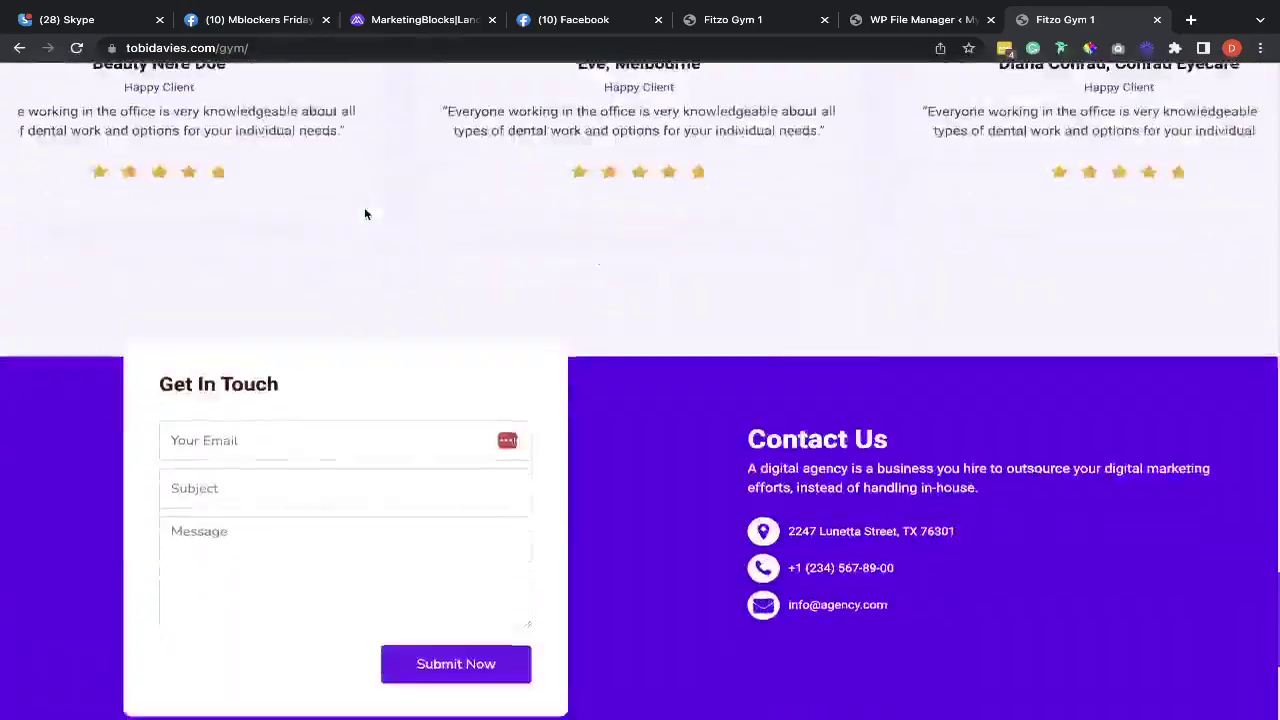
{"action": "scroll", "coordinate": [366, 214], "scroll_direction": "up", "scroll_amount": 15}
{"action": "scroll", "coordinate": [366, 214], "scroll_direction": "up", "scroll_amount": 3}
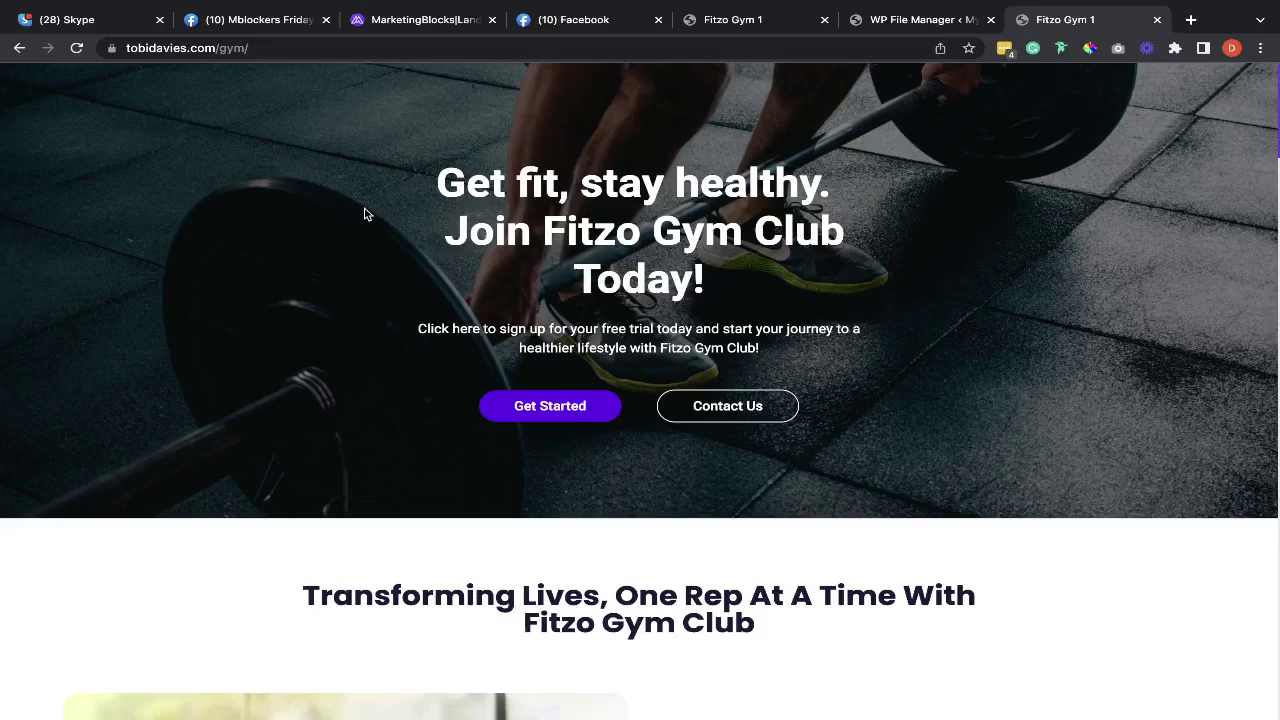
Step: Close both Fitzo Gym 1 pages and WP File Manager, and return to the MarketingBlocks landing page editor
{"action": "left_click", "coordinate": [1157, 20]}
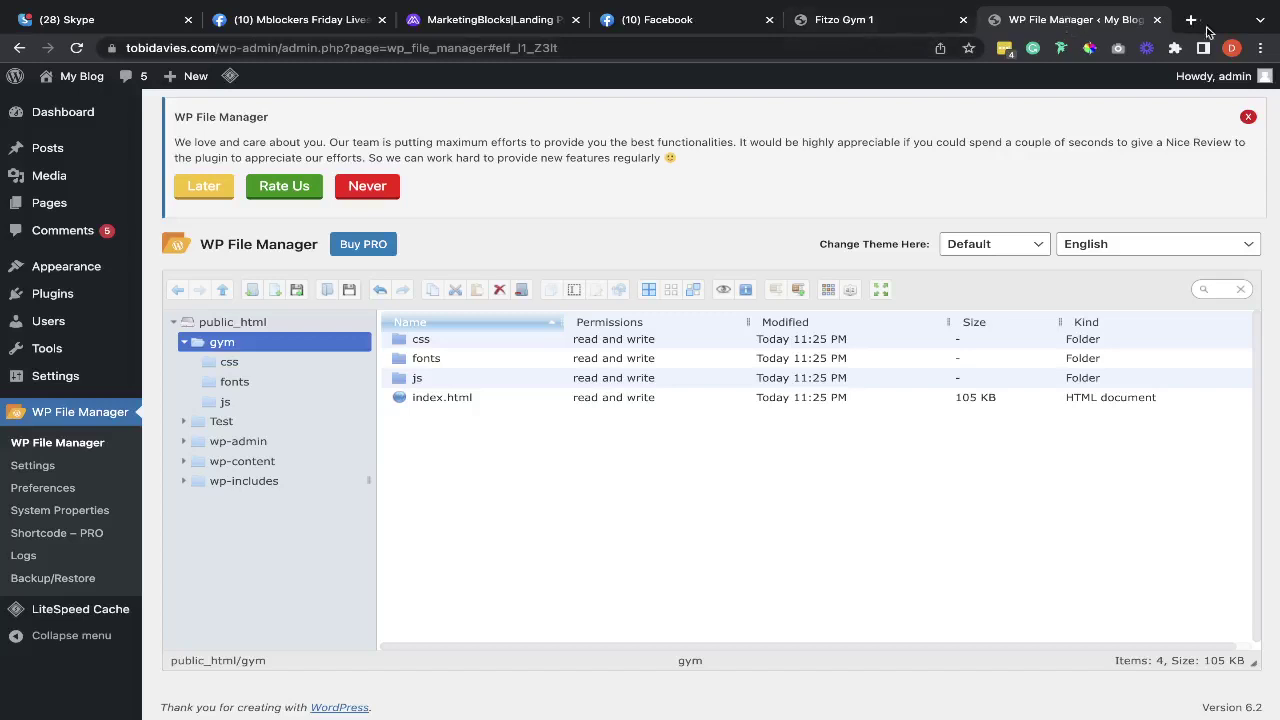
{"action": "left_click", "coordinate": [1157, 20]}
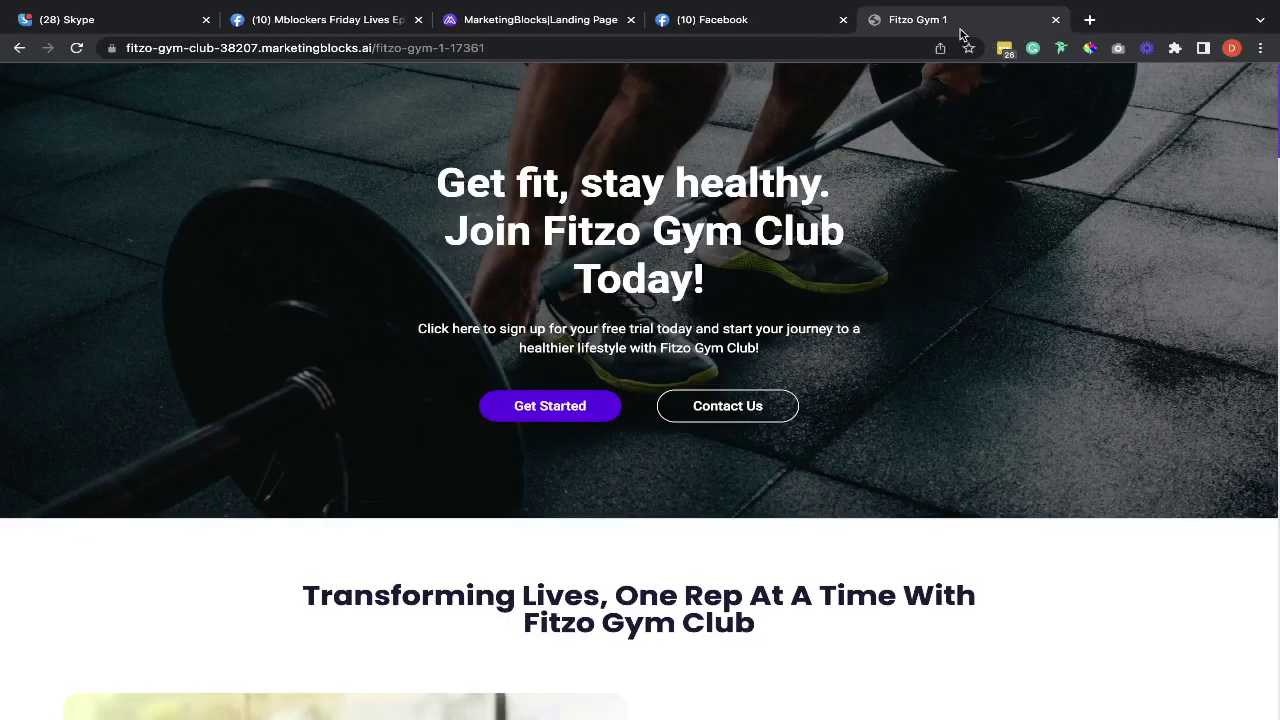
{"action": "left_click", "coordinate": [1055, 20]}
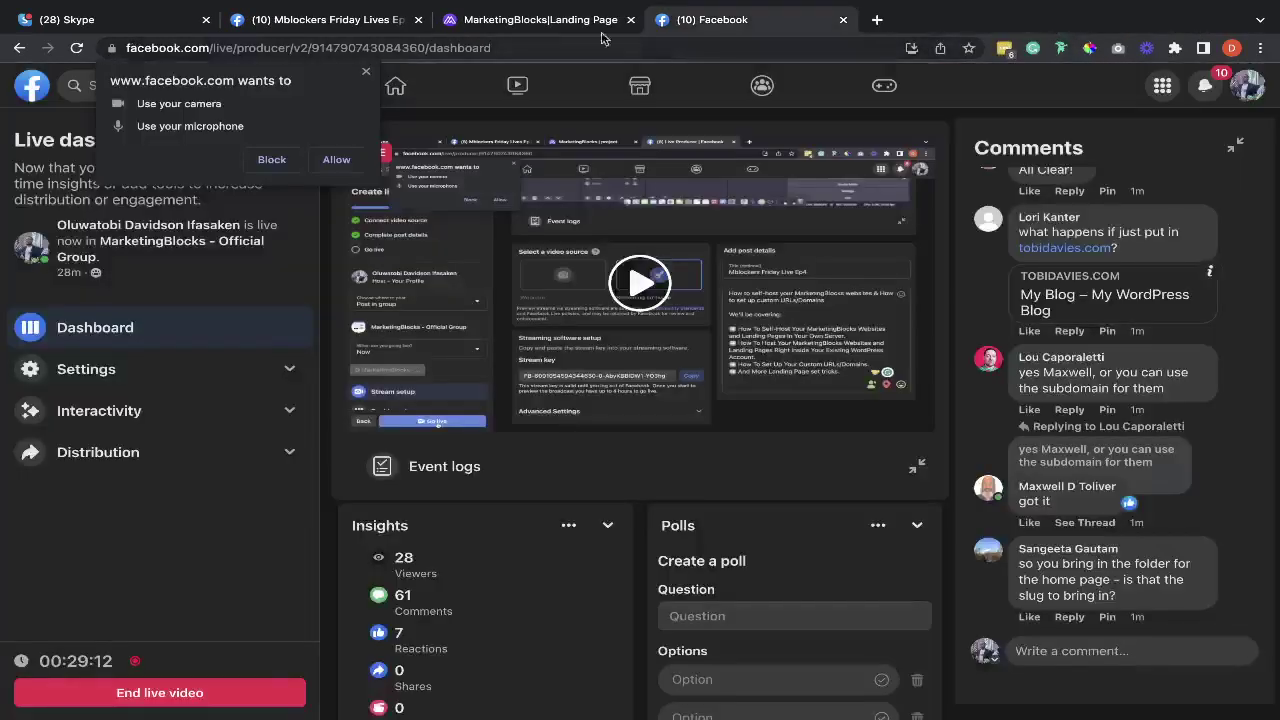
{"action": "left_click", "coordinate": [558, 21]}
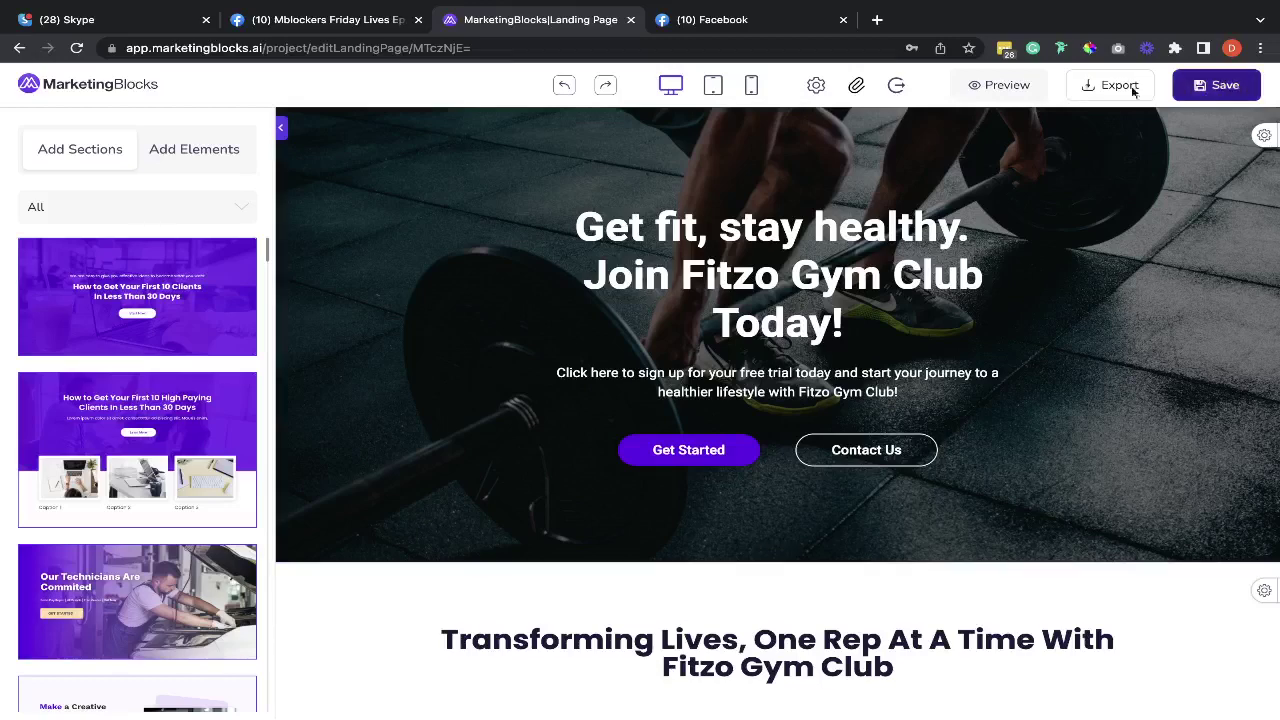
Step: Open namecheap.com in a new browser tab and sign out of the current account
{"action": "left_click", "coordinate": [877, 19]}
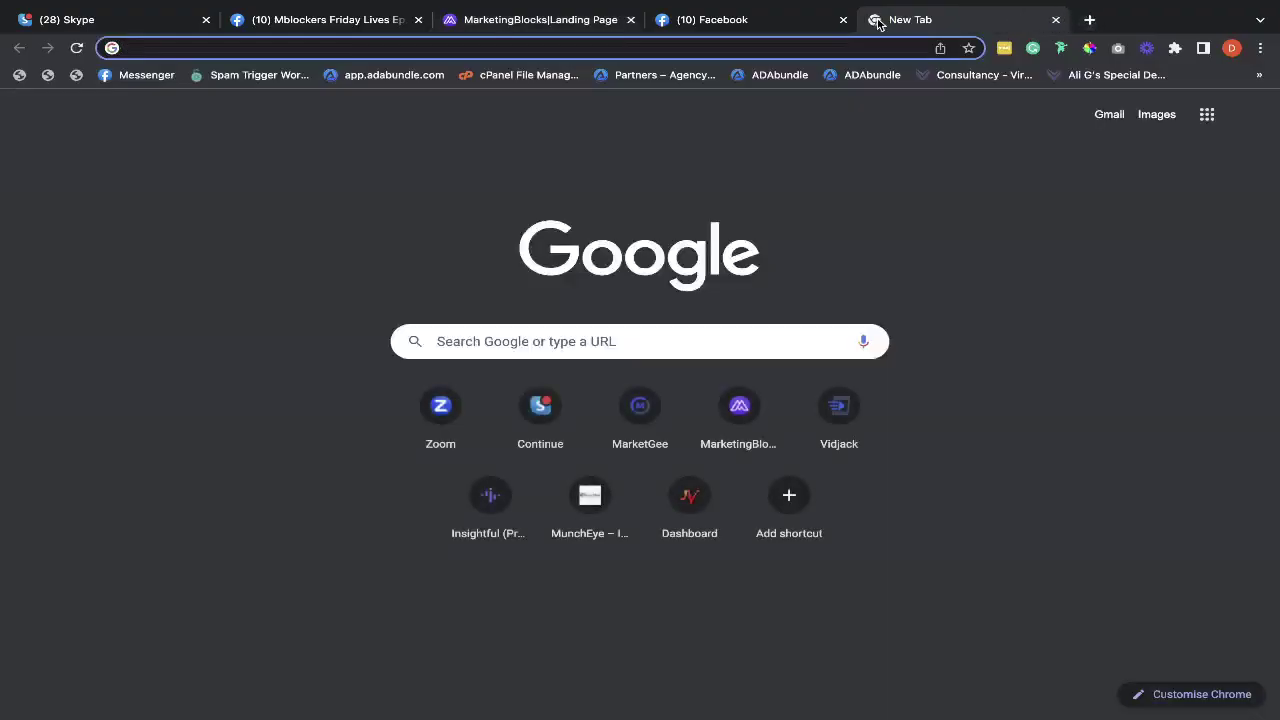
{"action": "type", "text": "name"}
{"action": "key", "text": "Return"}
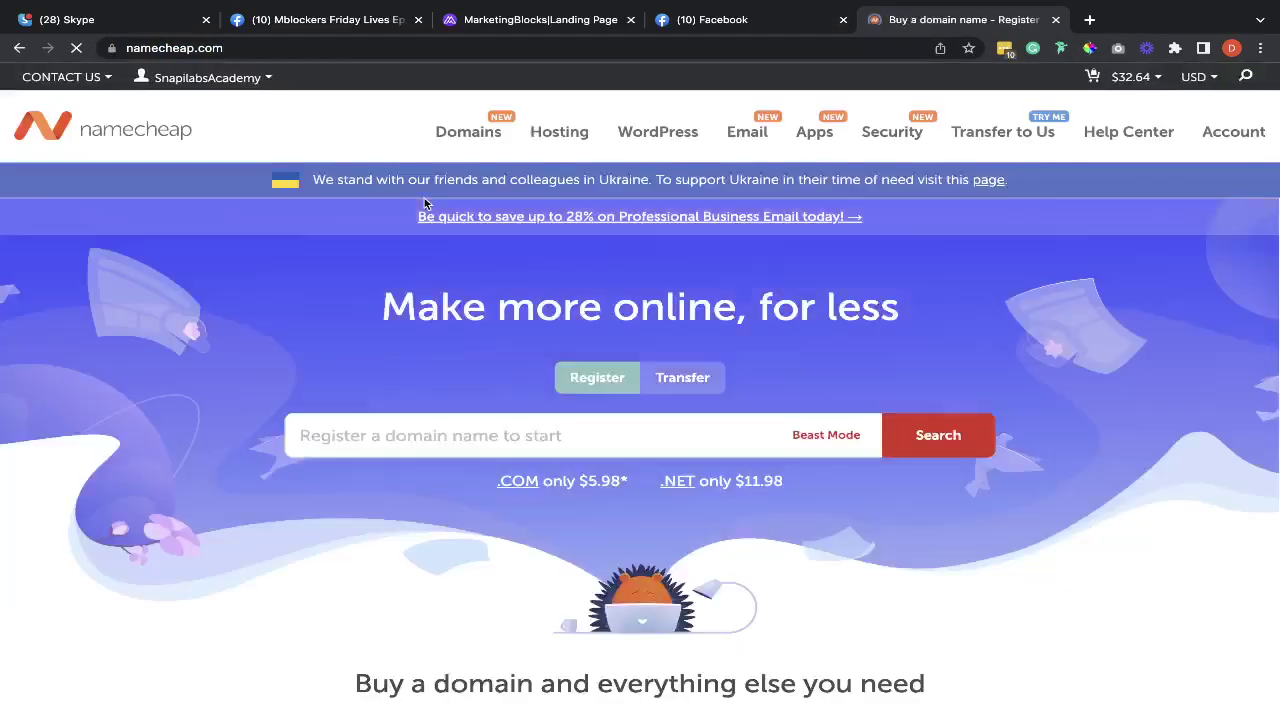
{"action": "left_click", "coordinate": [205, 78]}
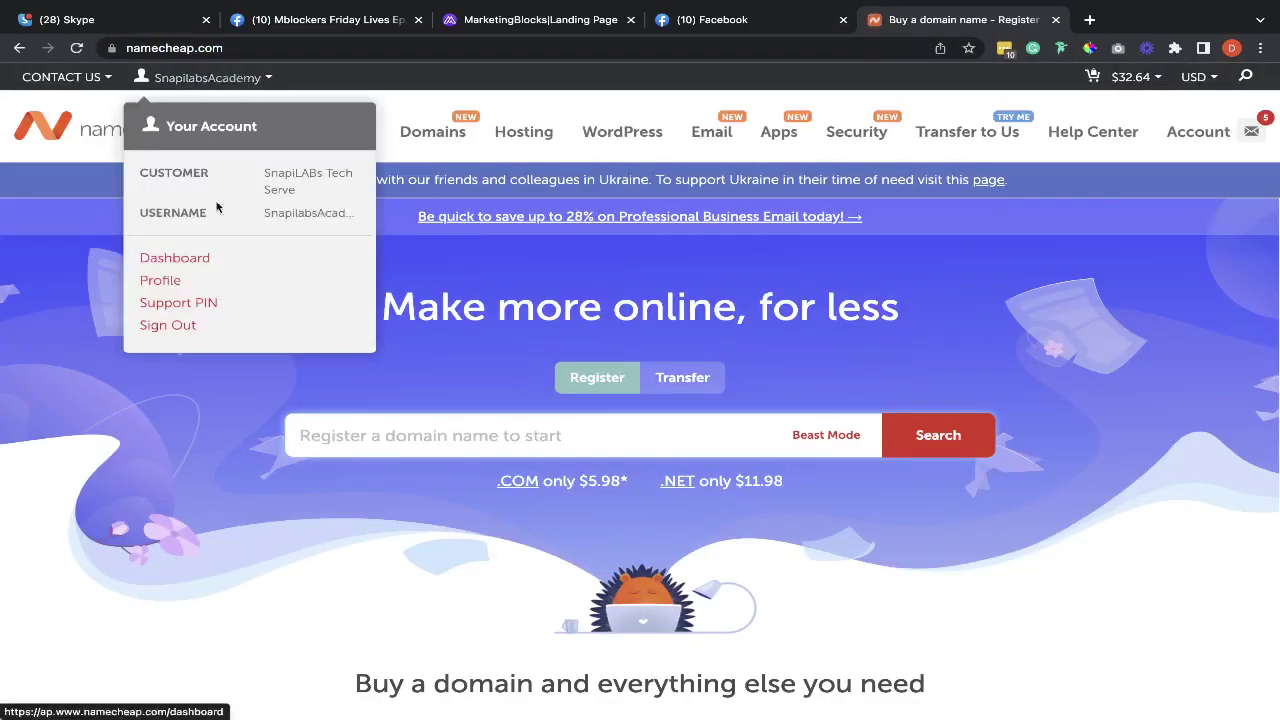
{"action": "left_click", "coordinate": [168, 326]}
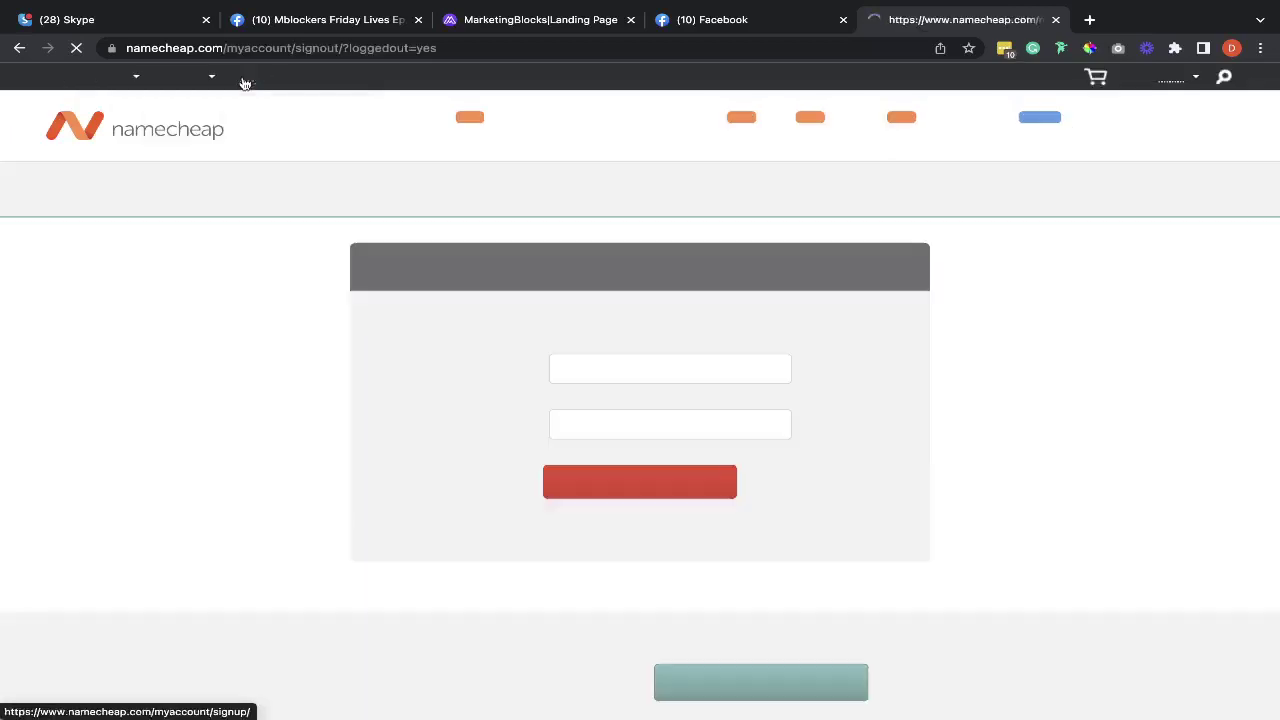
Step: Sign in to Namecheap with the saved username and account password of the WordPress site's owner
{"action": "left_click", "coordinate": [210, 79]}
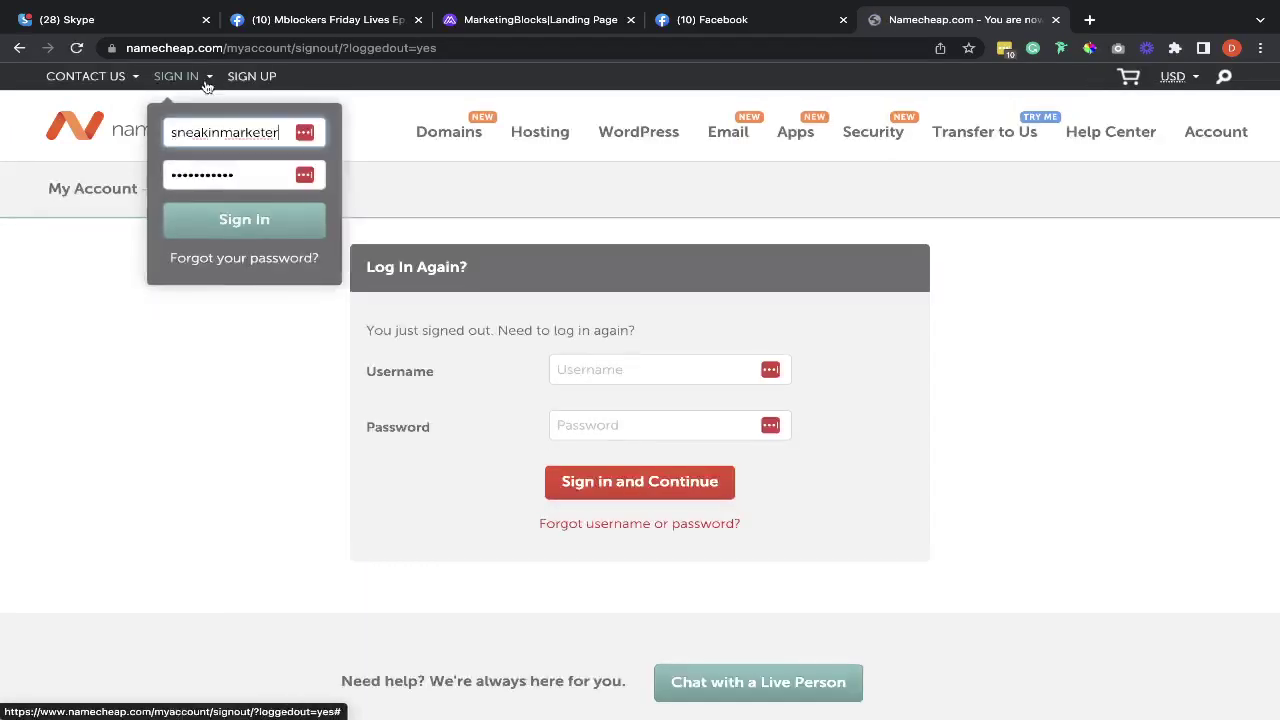
{"action": "left_click", "coordinate": [222, 131]}
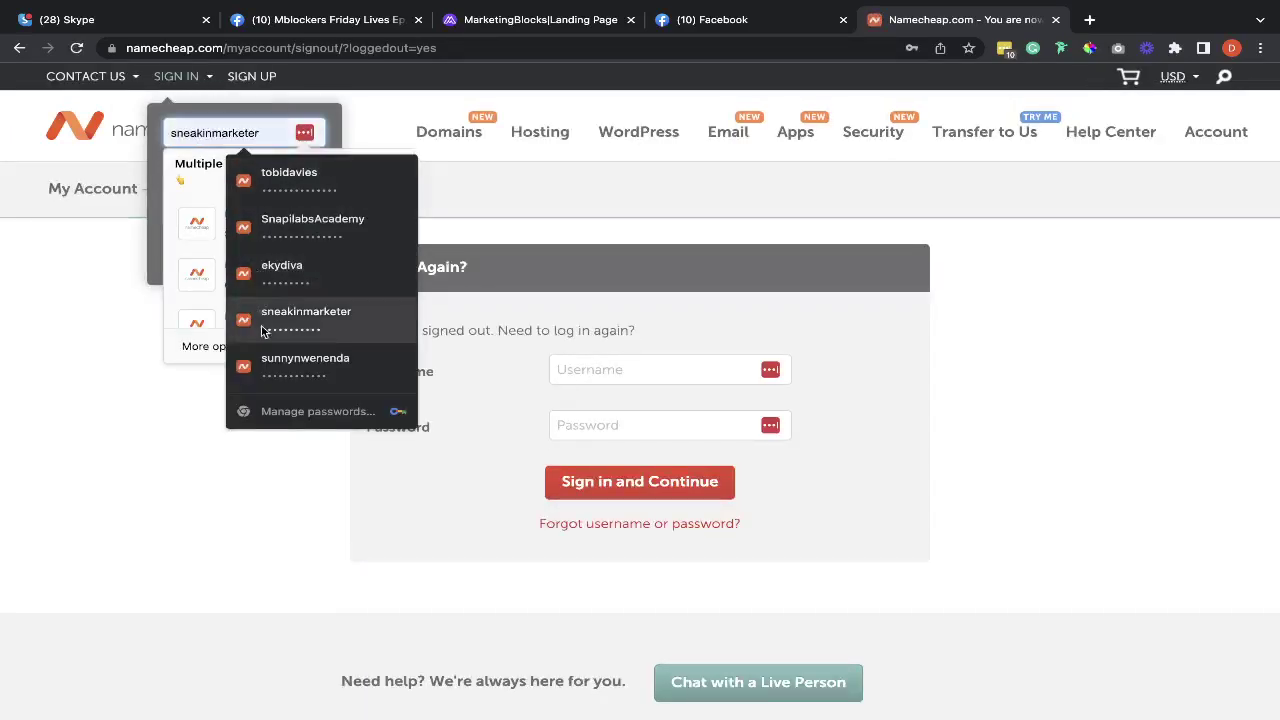
{"action": "left_click", "coordinate": [289, 178]}
{"action": "left_click", "coordinate": [248, 224]}
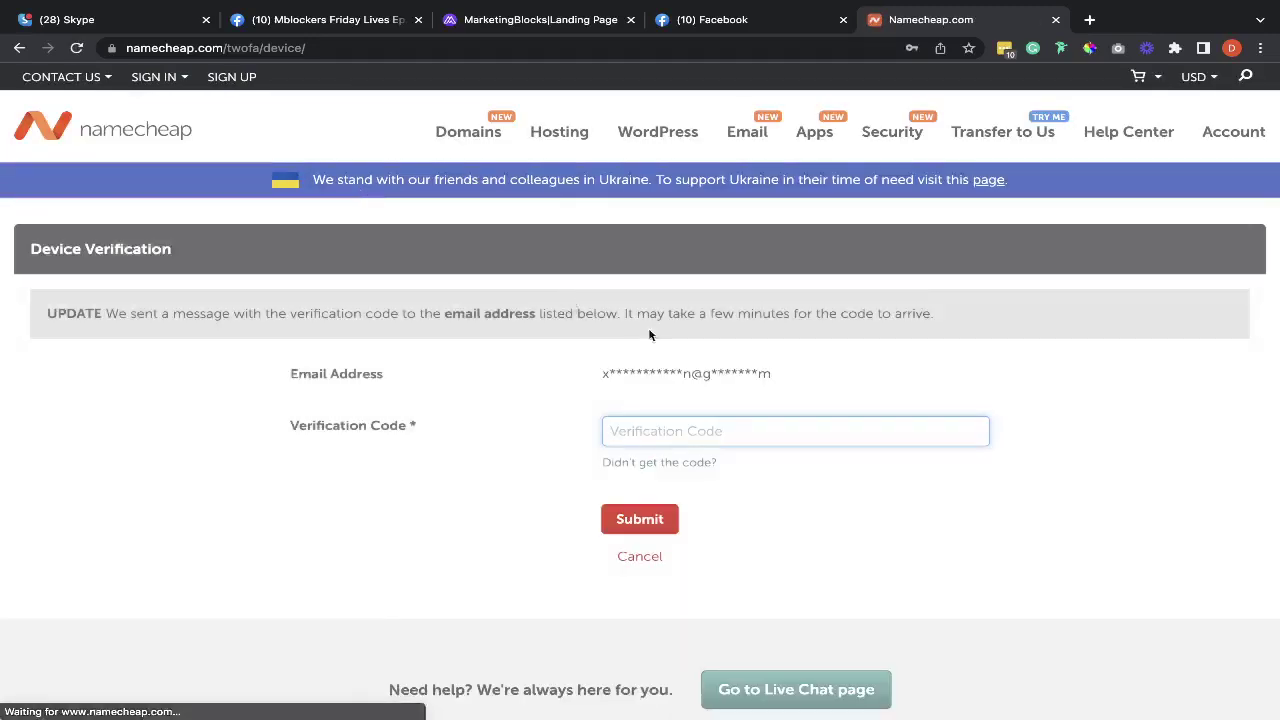
Step: Open gmail.com in a new browser tab and open Namecheap's confirmation code e-mail in the Updates category
{"action": "left_click", "coordinate": [1090, 20]}
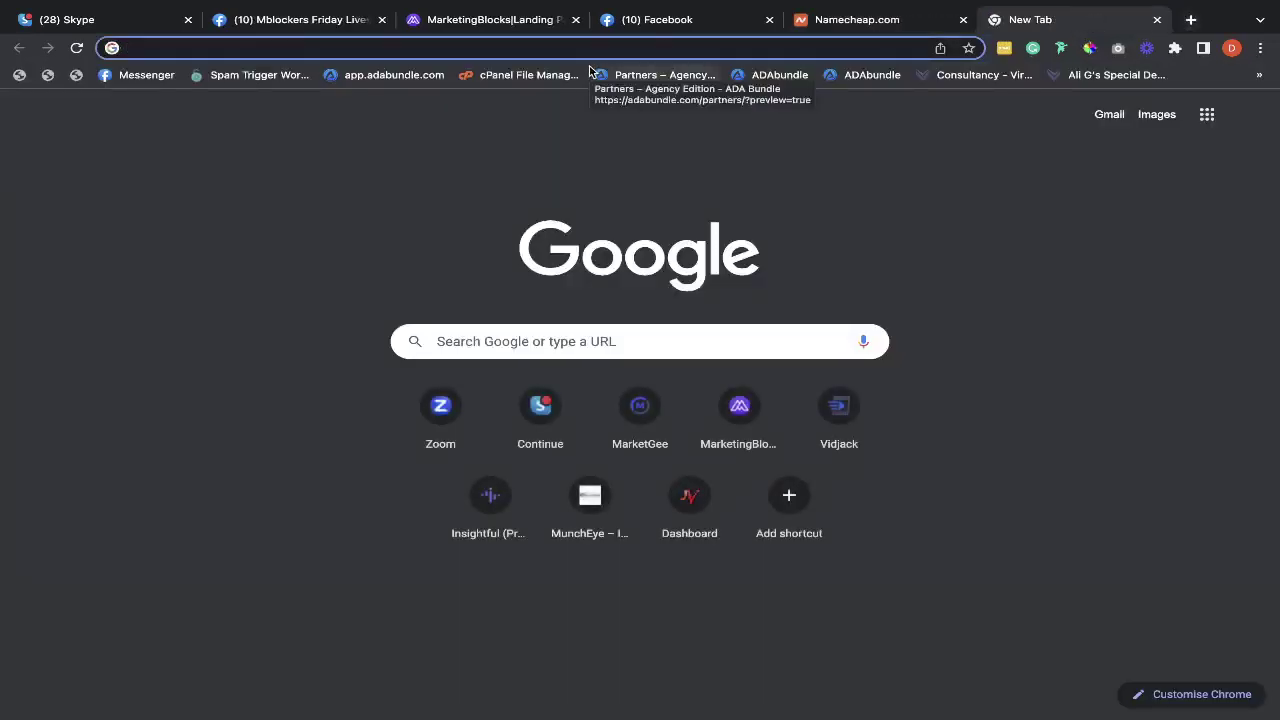
{"action": "type", "text": "gmail.com"}
{"action": "key", "text": "Return"}
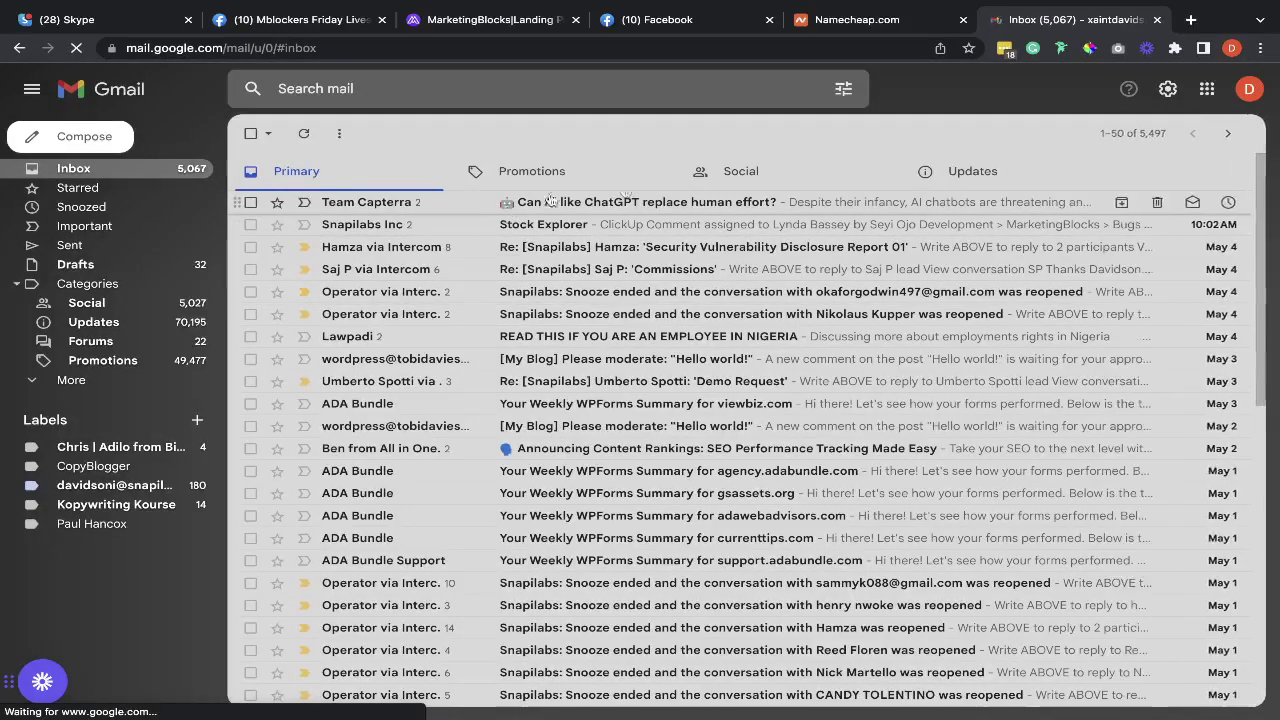
{"action": "left_click", "coordinate": [535, 184]}
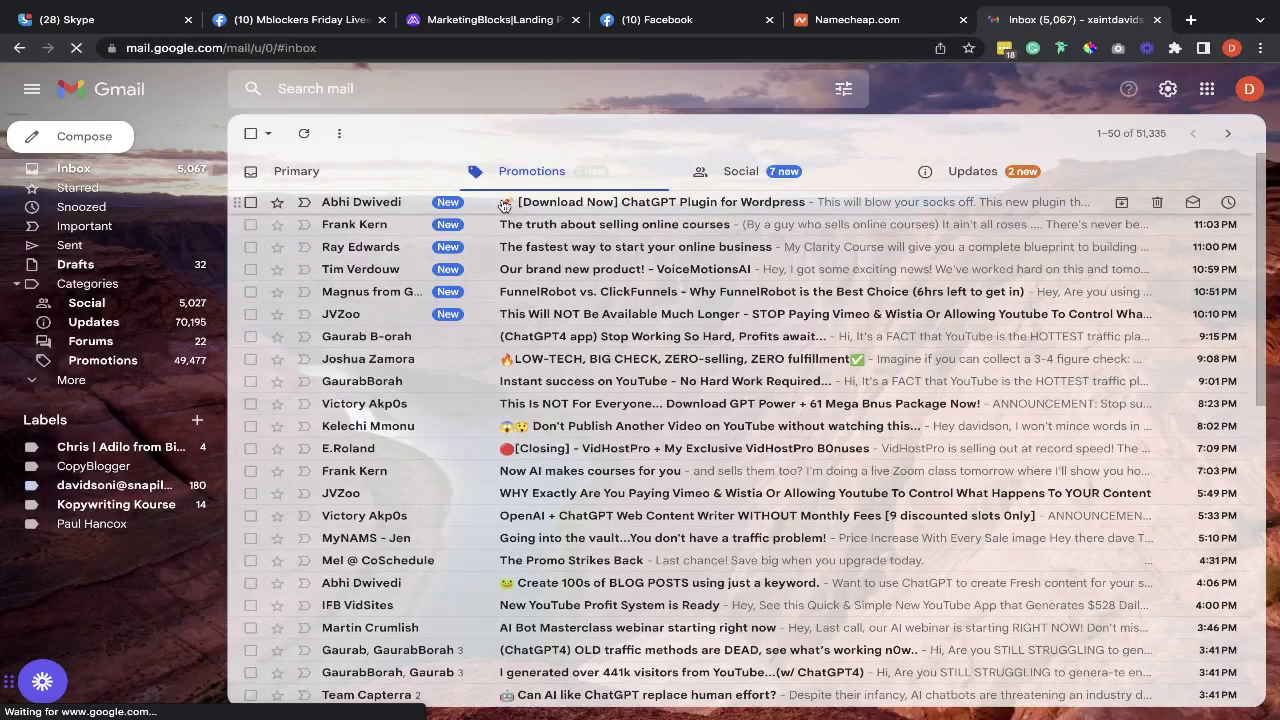
{"action": "left_click", "coordinate": [972, 171]}
{"action": "left_click", "coordinate": [660, 202]}
{"action": "scroll", "coordinate": [726, 422], "scroll_direction": "down", "scroll_amount": 5}
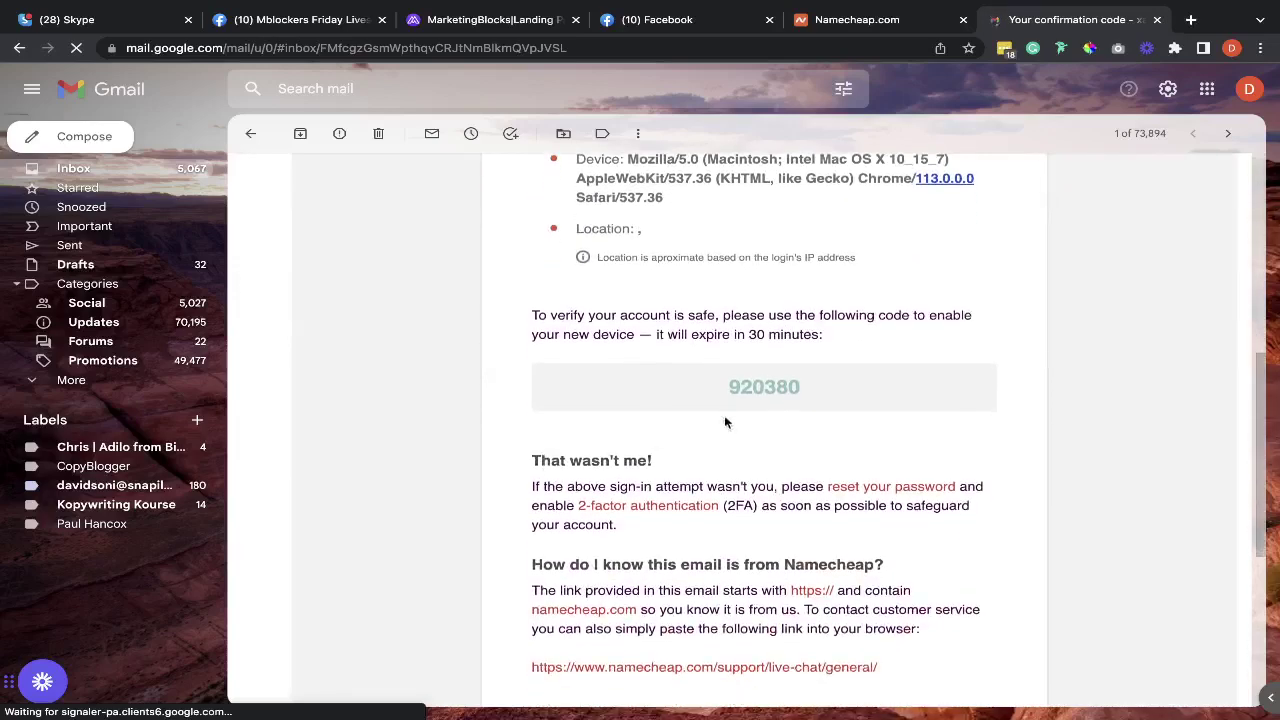
Step: Copy the verification code from the e-mail and submit it on Namecheap's Device Verification page
{"action": "double_click", "coordinate": [746, 388]}
{"action": "key", "text": "ctrl+c"}
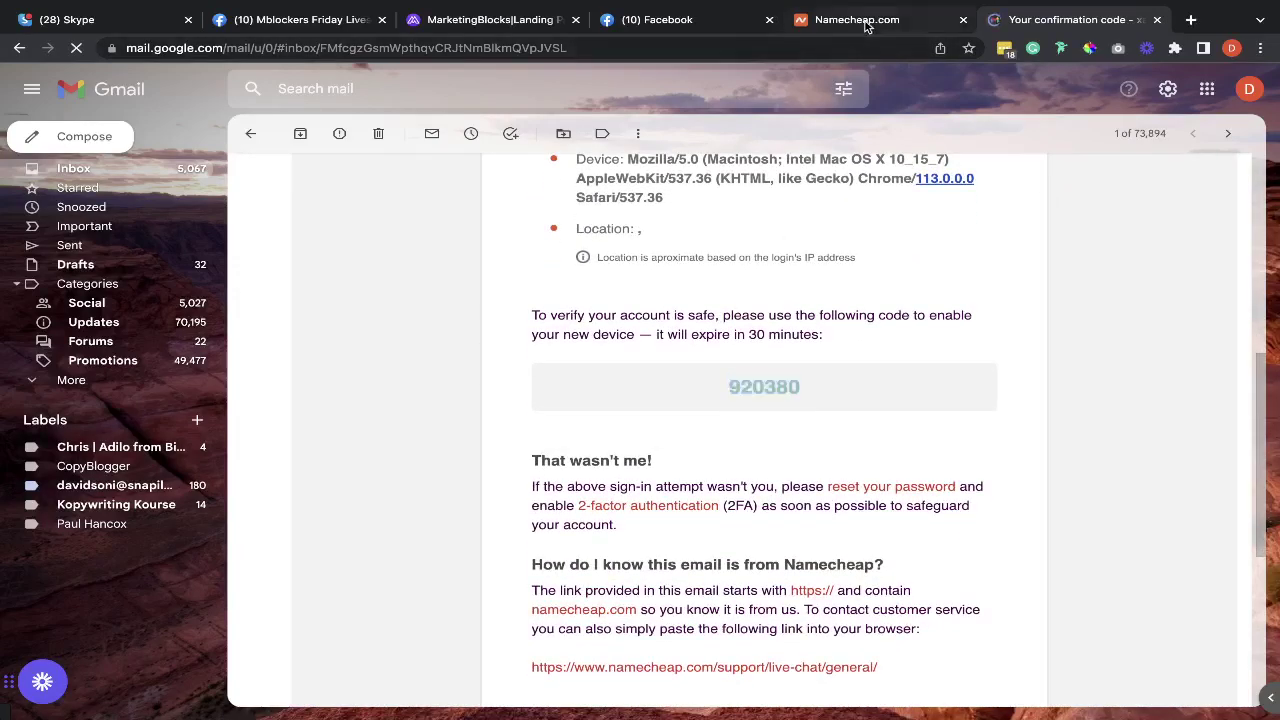
{"action": "left_click", "coordinate": [865, 26]}
{"action": "key", "text": "ctrl+v"}
{"action": "left_click", "coordinate": [629, 517]}
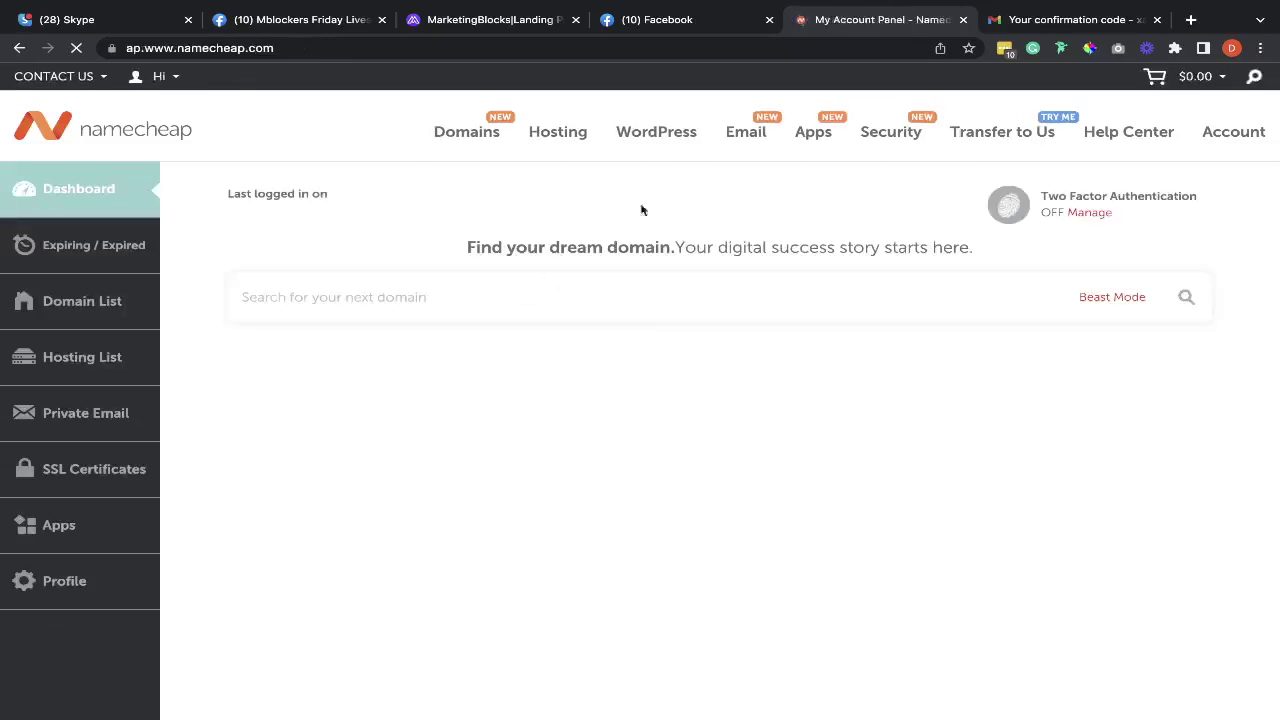
Step: Expand the WordPress site's domain in the recently active list and open cPanel for its Stellar hosting
{"action": "scroll", "coordinate": [577, 368], "scroll_direction": "down", "scroll_amount": 2}
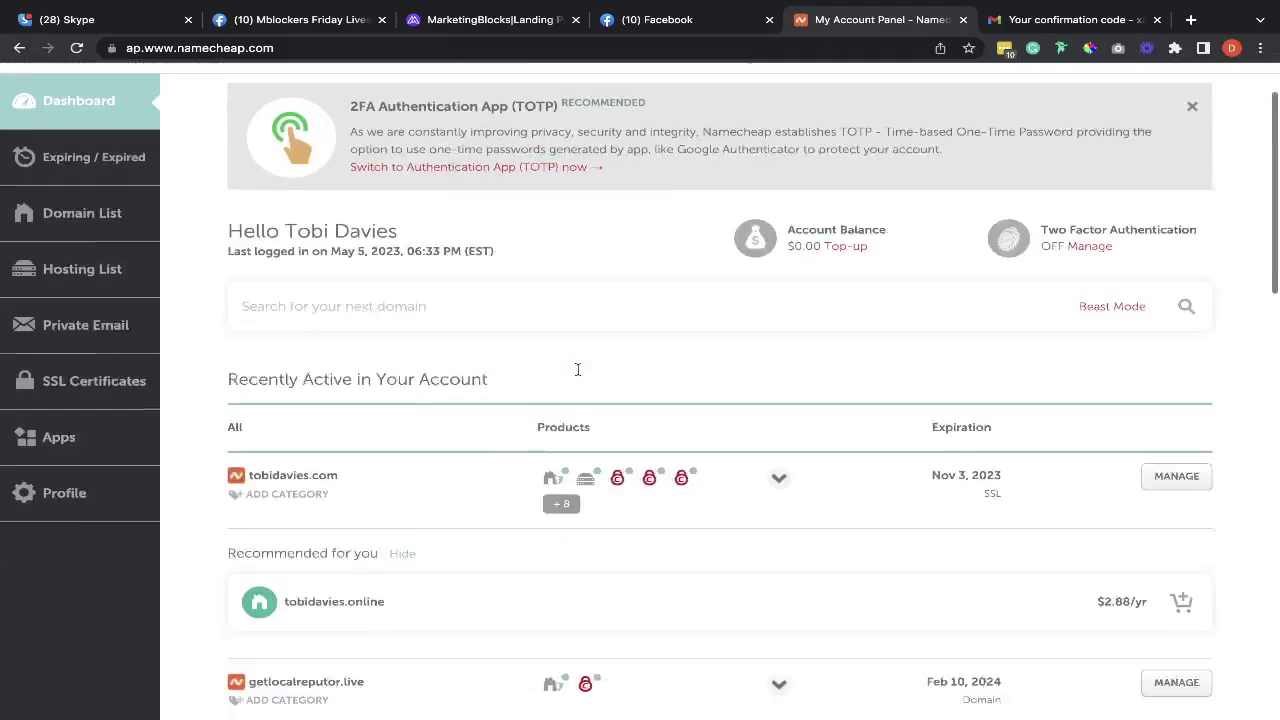
{"action": "left_click", "coordinate": [783, 439]}
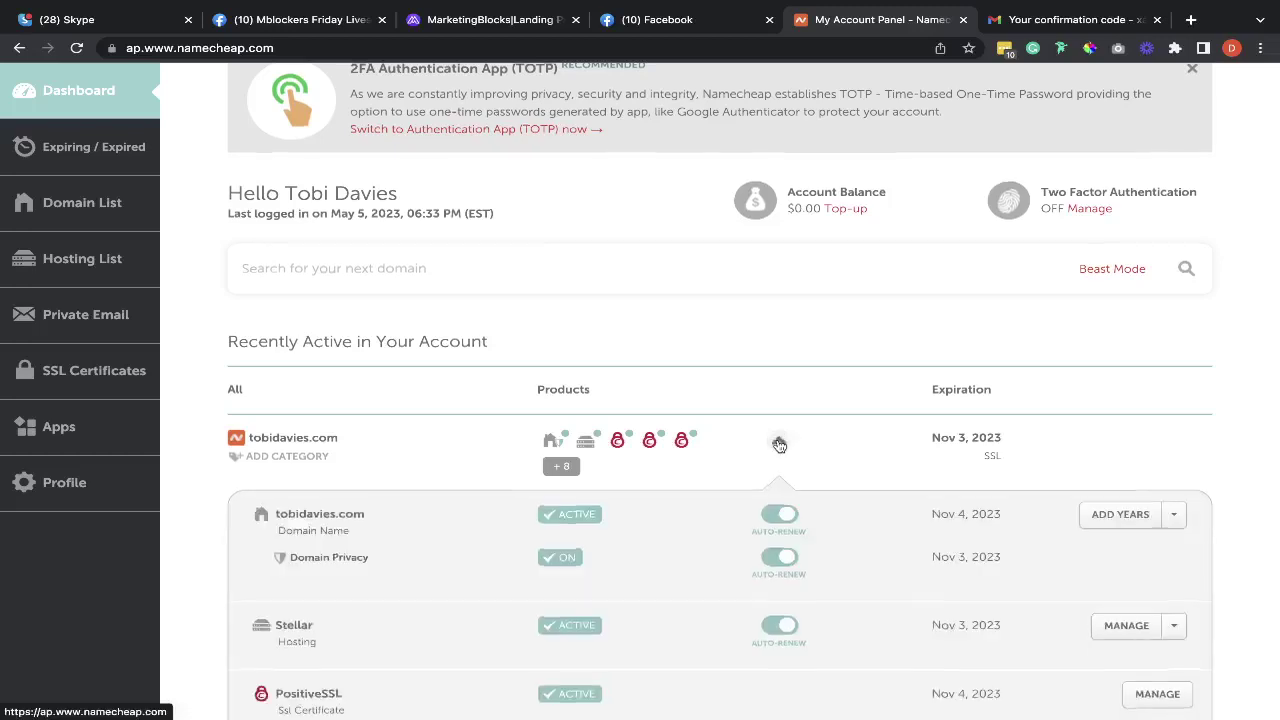
{"action": "scroll", "coordinate": [780, 445], "scroll_direction": "down", "scroll_amount": 2}
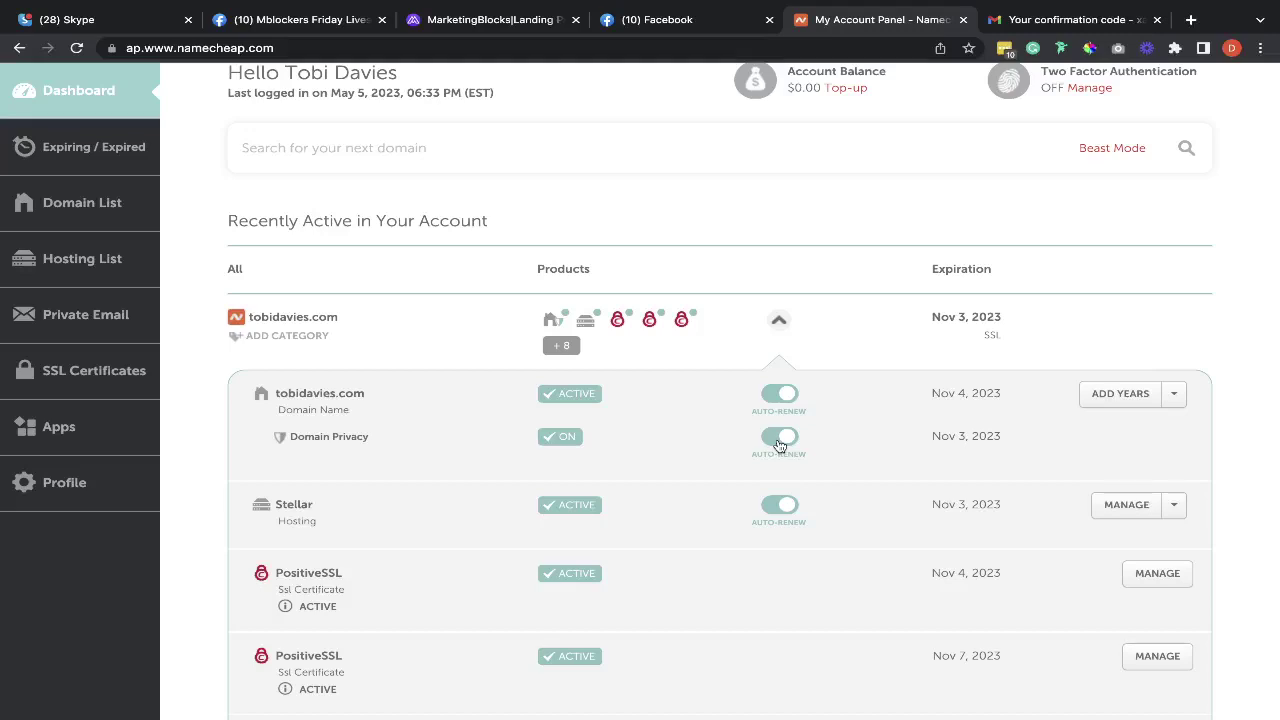
{"action": "left_click", "coordinate": [1174, 505]}
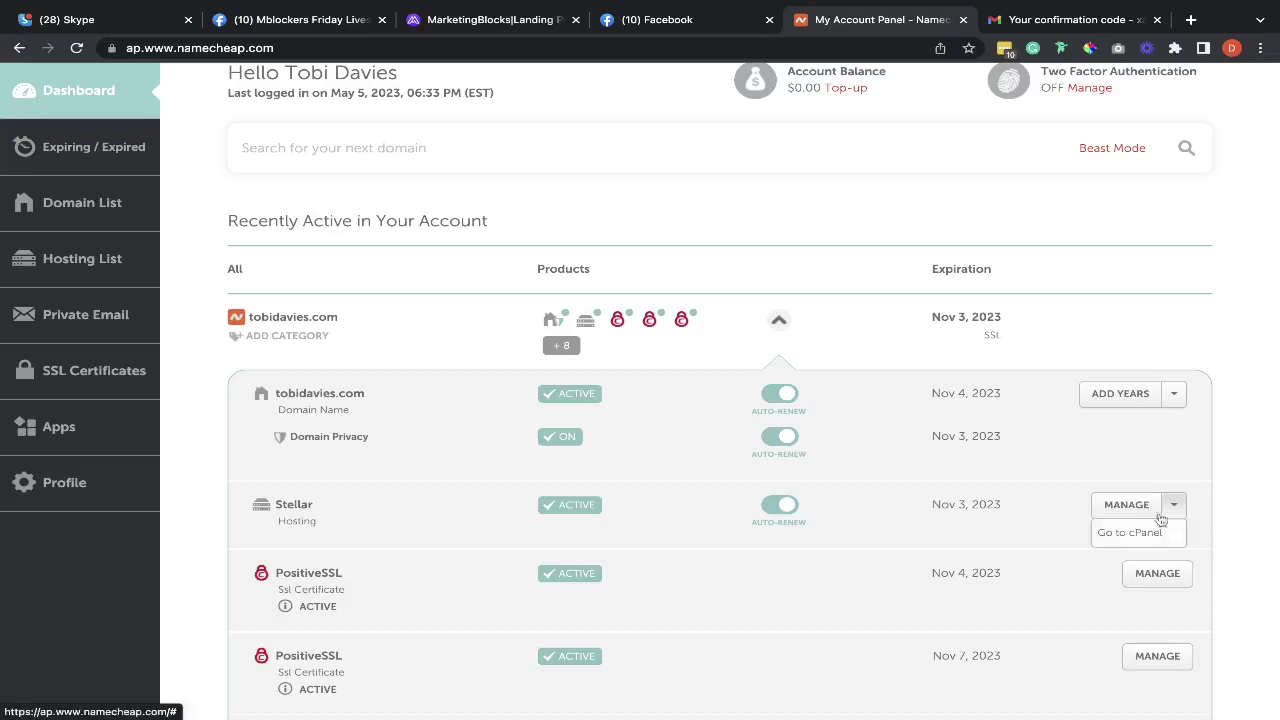
{"action": "left_click", "coordinate": [1120, 533]}
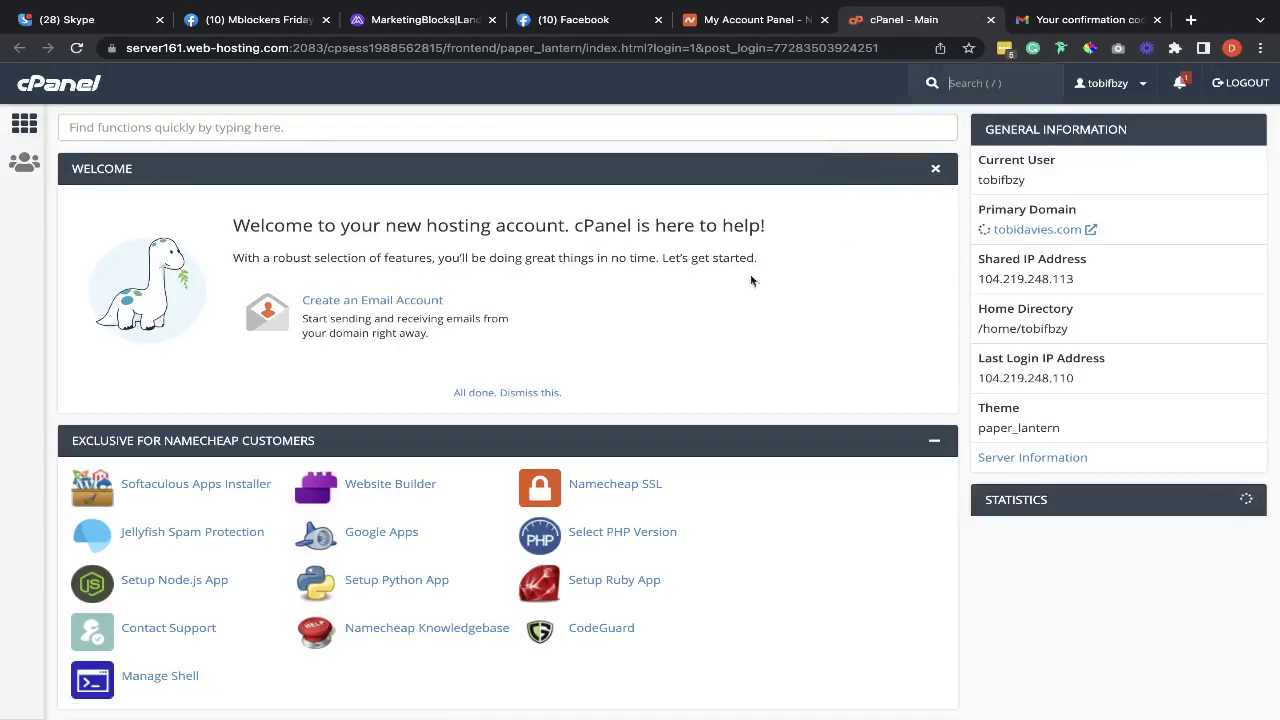
Step: Look over the cPanel home page, including the Namecheap tools and the Softaculous Apps Installer
{"action": "scroll", "coordinate": [687, 323], "scroll_direction": "down", "scroll_amount": 1}
{"action": "scroll", "coordinate": [687, 323], "scroll_direction": "down", "scroll_amount": 2}
{"action": "scroll", "coordinate": [687, 323], "scroll_direction": "up", "scroll_amount": 3}
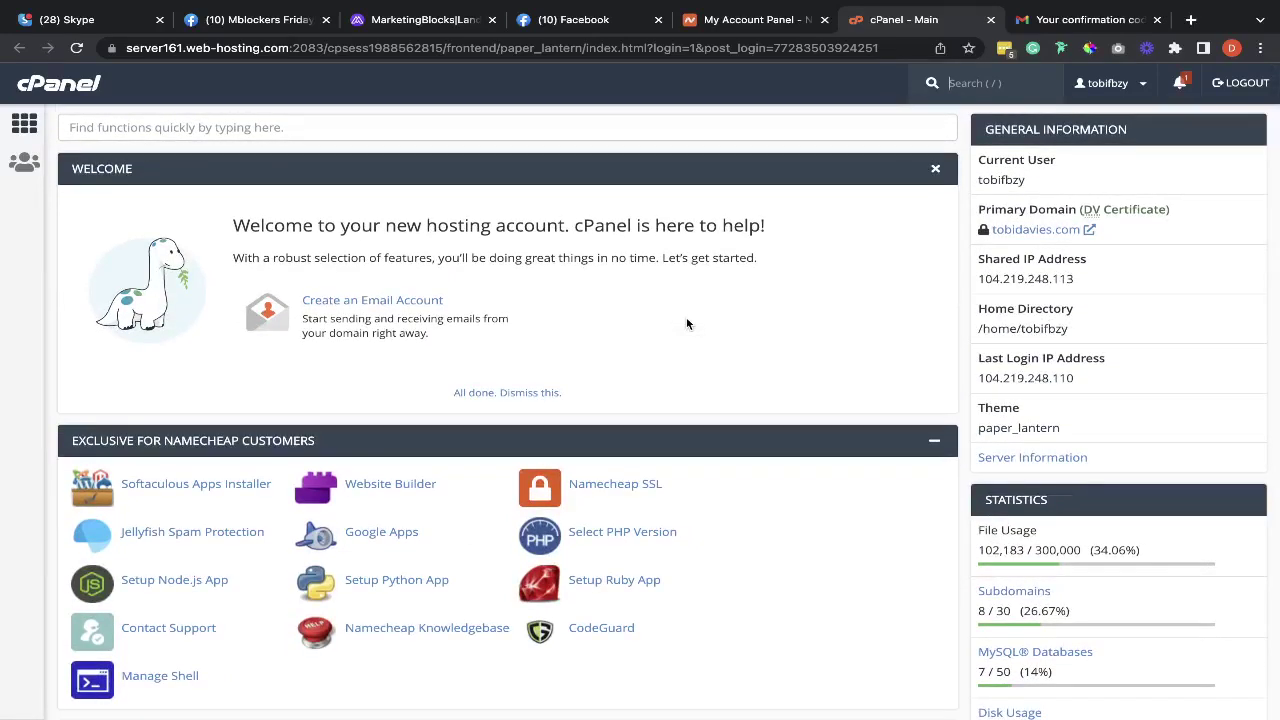
{"action": "scroll", "coordinate": [686, 323], "scroll_direction": "down", "scroll_amount": 3}
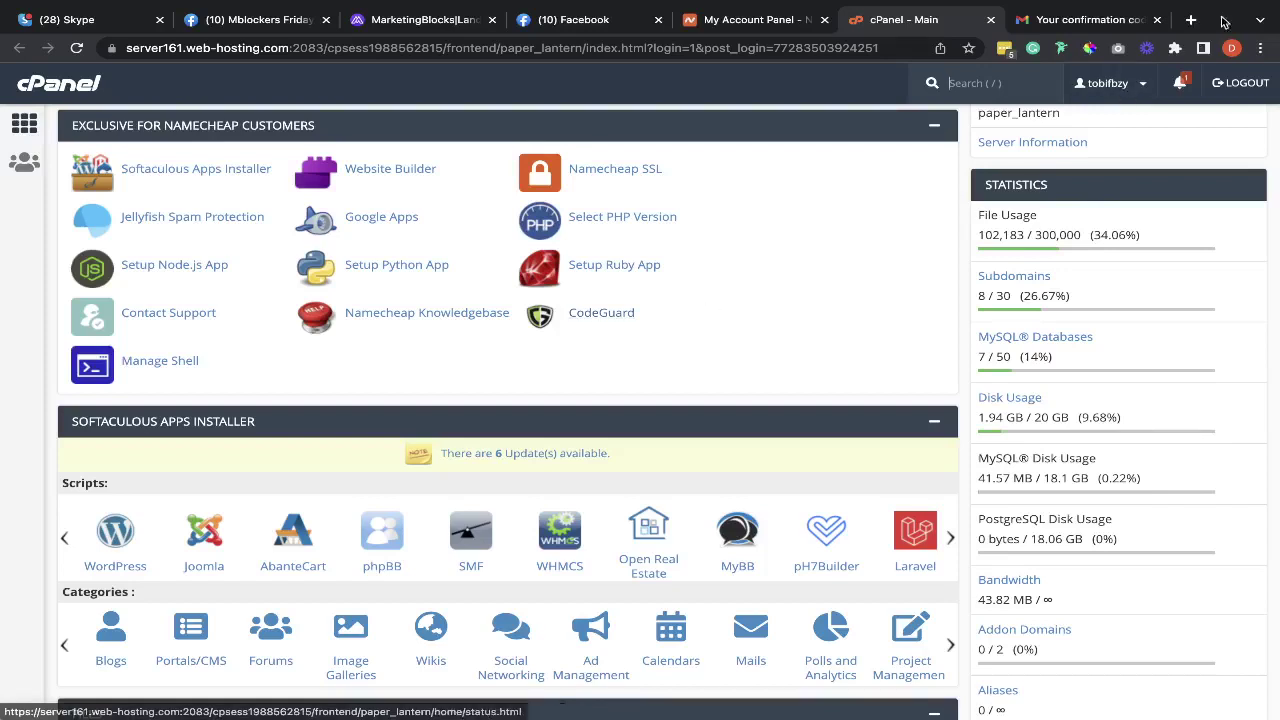
Step: Open the WordPress site's wp-admin dashboard in a new browser tab
{"action": "left_click", "coordinate": [1190, 20]}
{"action": "type", "text": "tobidavies.com/wp-admin/"}
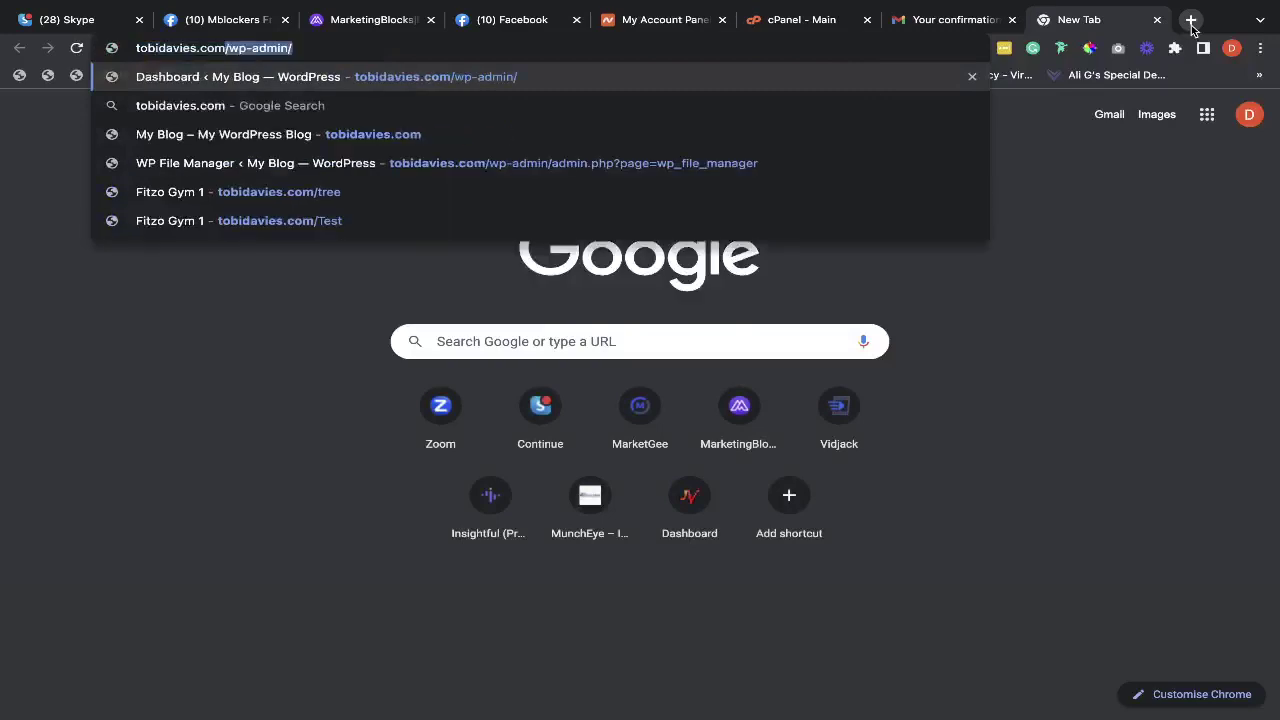
{"action": "key", "text": "Return"}
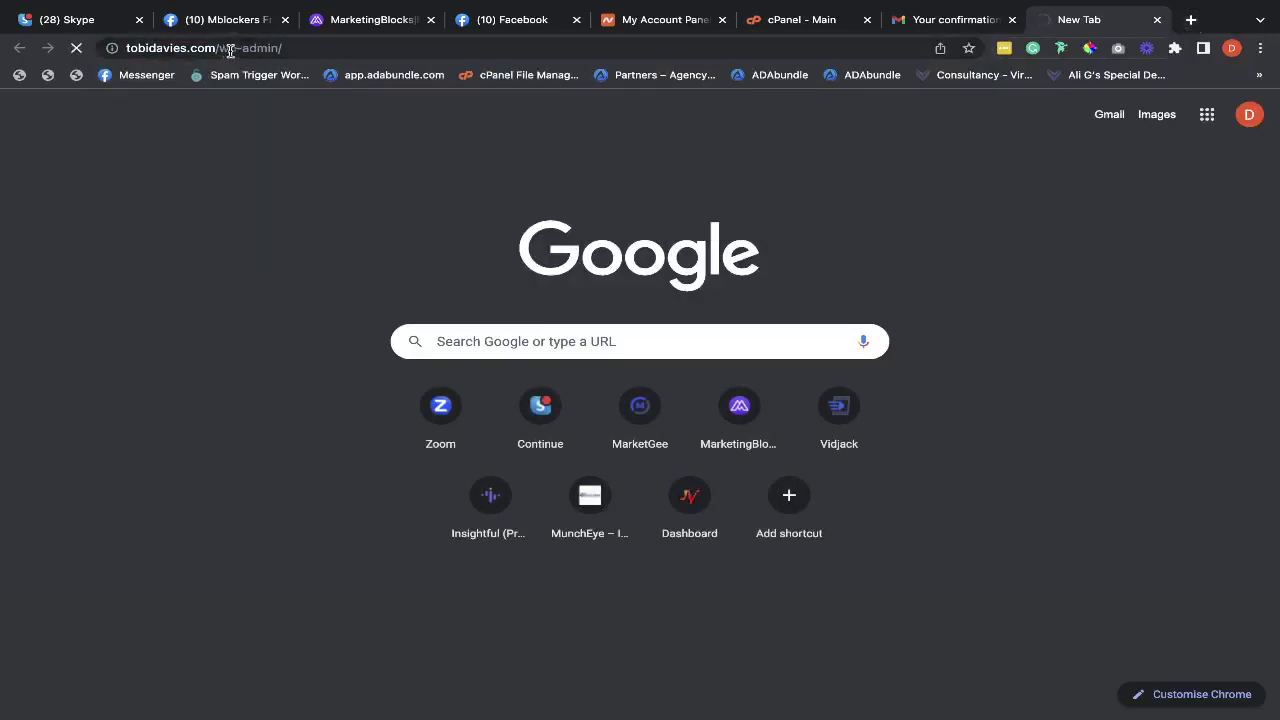
{"action": "left_click", "coordinate": [314, 48]}
{"action": "key", "text": "Return"}
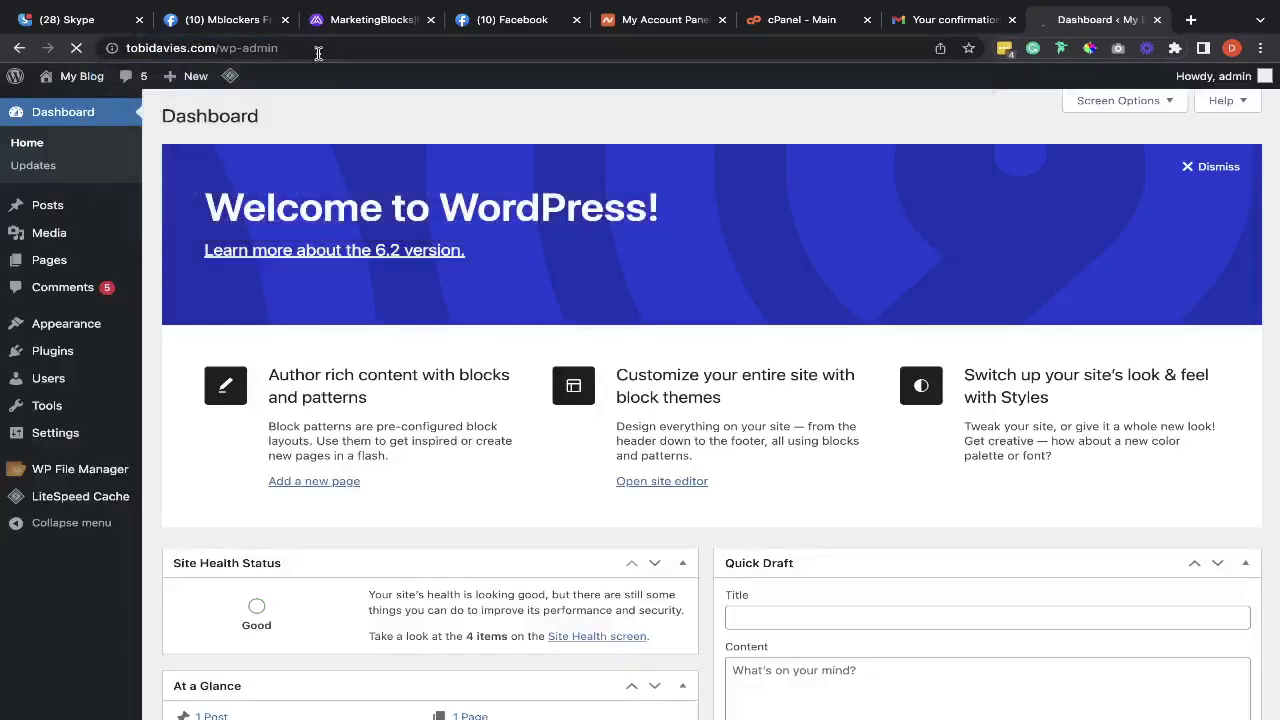
Step: Remove /wp-admin from the site's address to load its public homepage, and look over the blog page
{"action": "left_click", "coordinate": [330, 48]}
{"action": "key", "text": "BackSpace"}
{"action": "key", "text": "BackSpace"}
{"action": "key", "text": "BackSpace"}
{"action": "key", "text": "BackSpace"}
{"action": "key", "text": "BackSpace"}
{"action": "key", "text": "BackSpace"}
{"action": "key", "text": "BackSpace"}
{"action": "key", "text": "BackSpace"}
{"action": "key", "text": "BackSpace"}
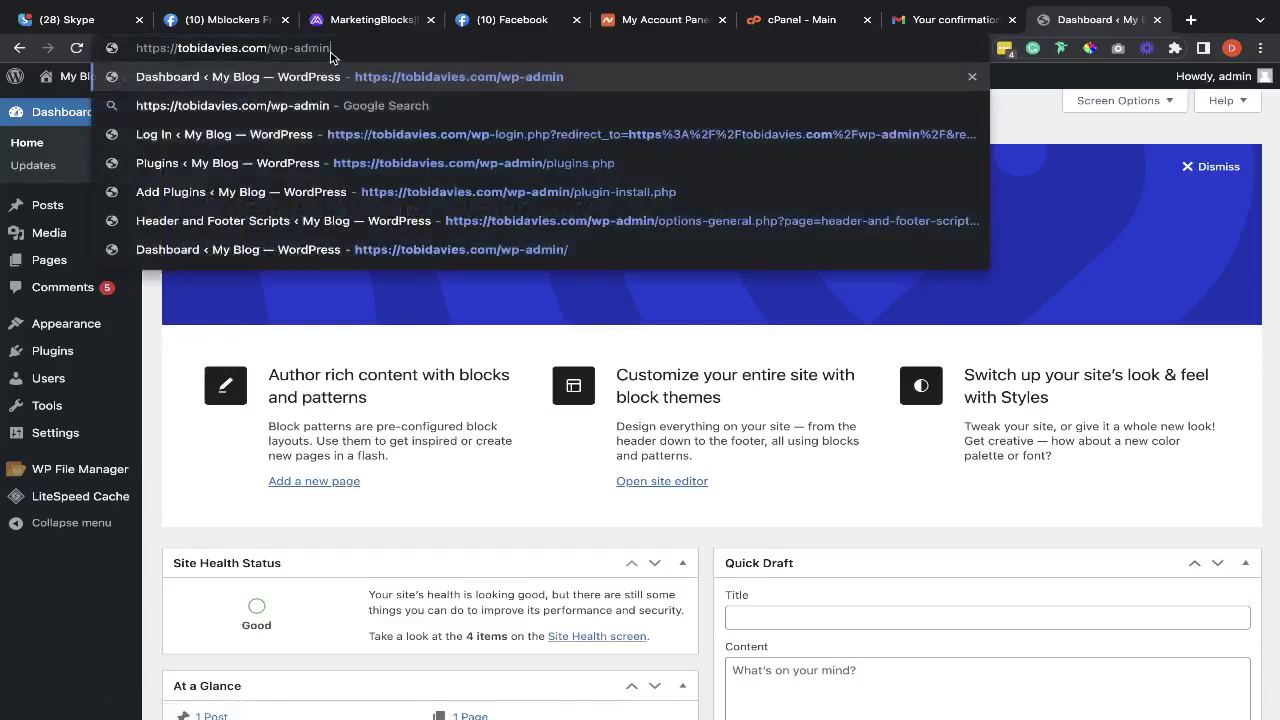
{"action": "key", "text": "Return"}
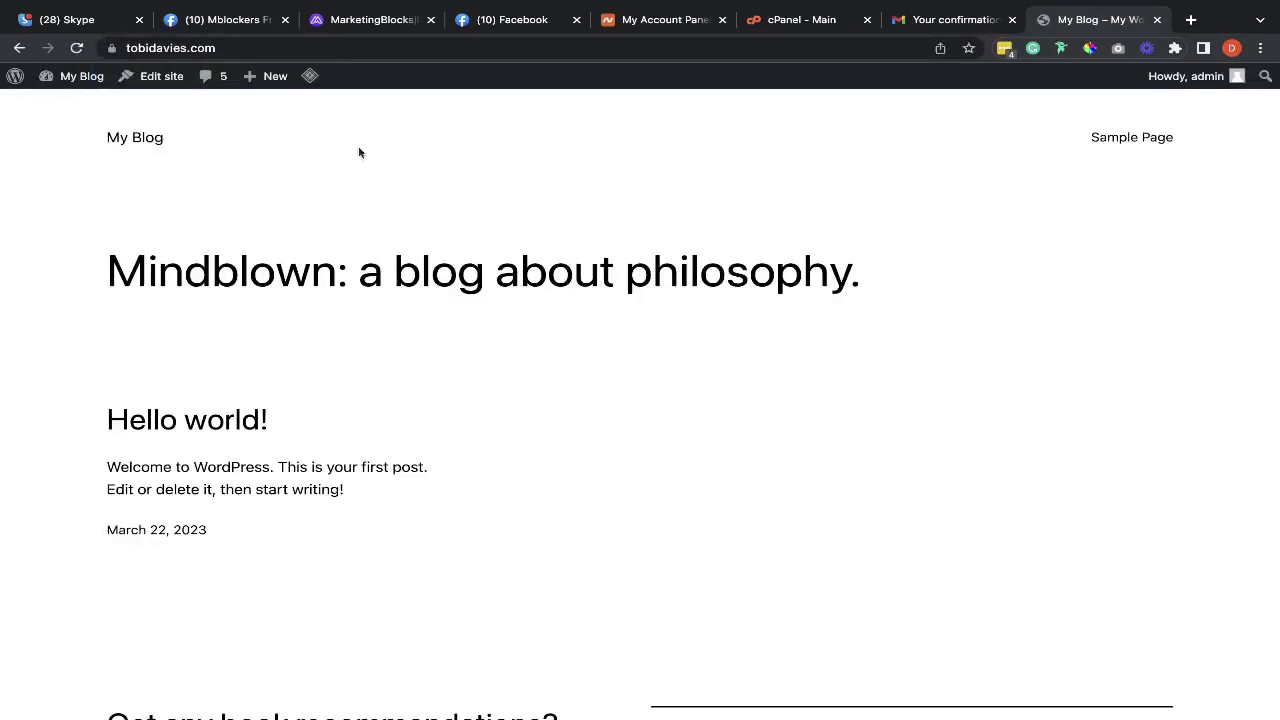
{"action": "scroll", "coordinate": [360, 229], "scroll_direction": "down", "scroll_amount": 3}
{"action": "scroll", "coordinate": [362, 231], "scroll_direction": "up", "scroll_amount": 3}
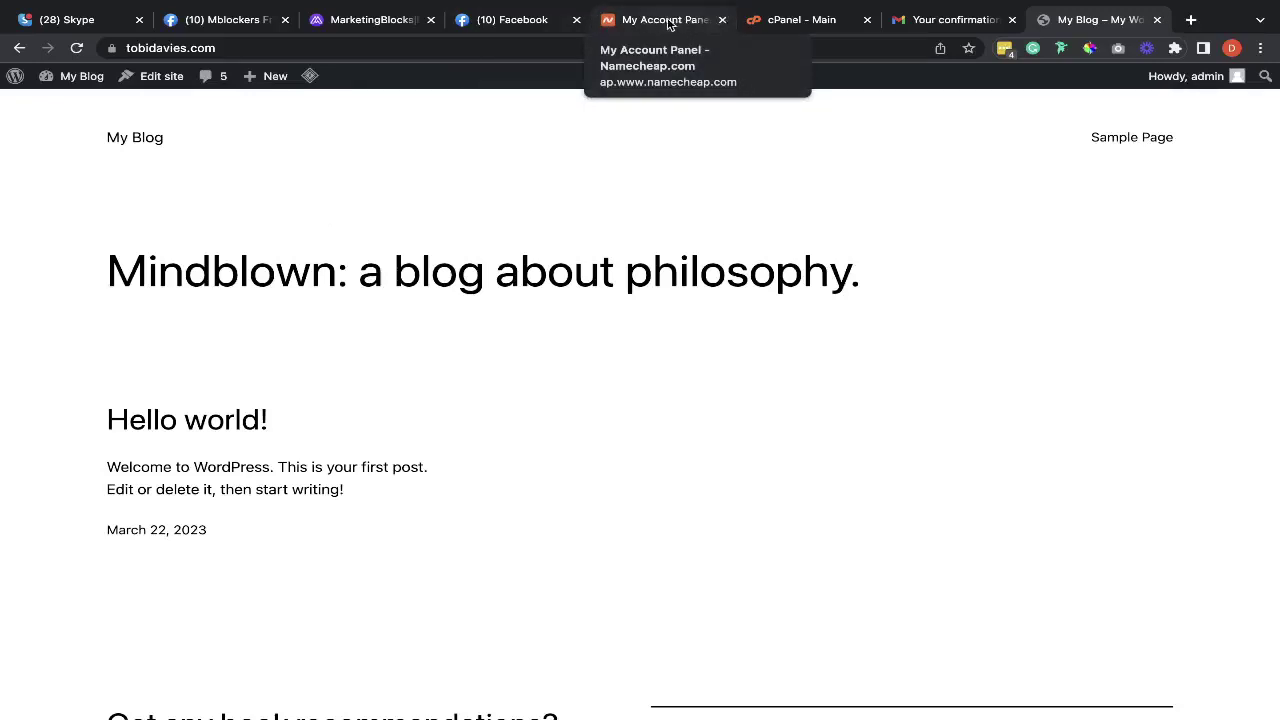
Step: Return to the cPanel home page, search its functions for "file" and open File Manager
{"action": "left_click", "coordinate": [354, 24]}
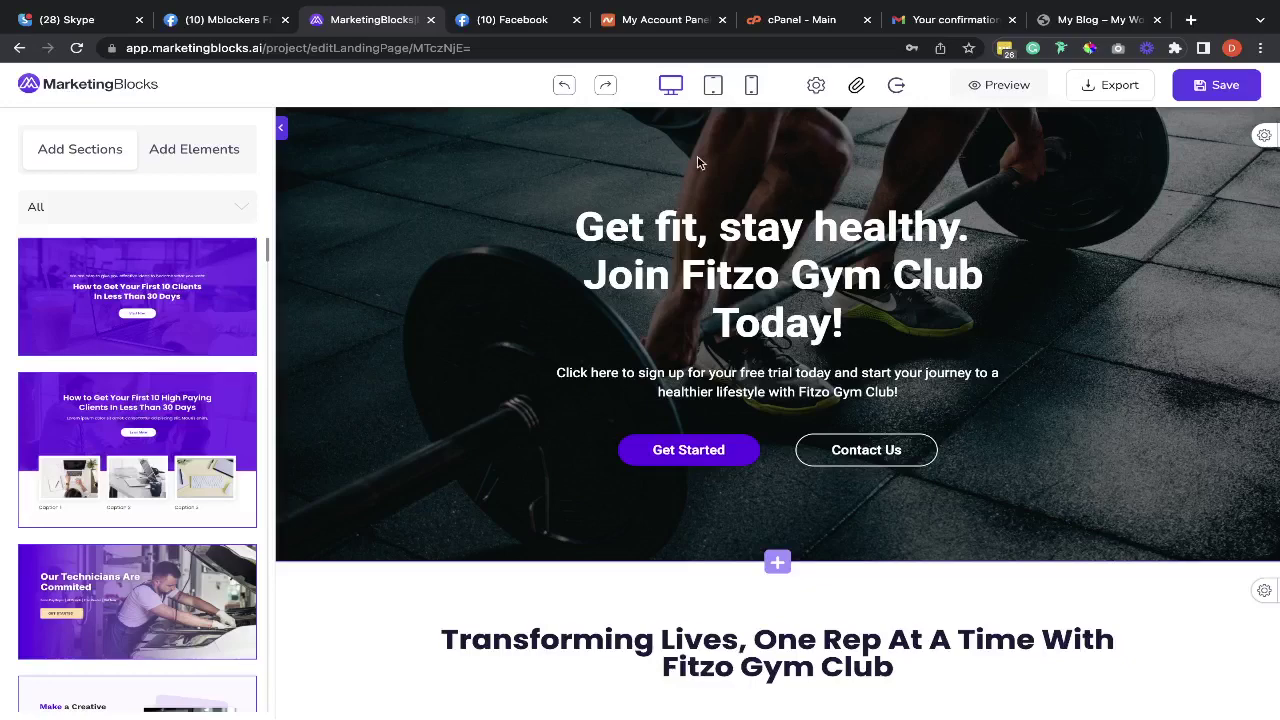
{"action": "left_click", "coordinate": [800, 22]}
{"action": "scroll", "coordinate": [622, 237], "scroll_direction": "down", "scroll_amount": 6}
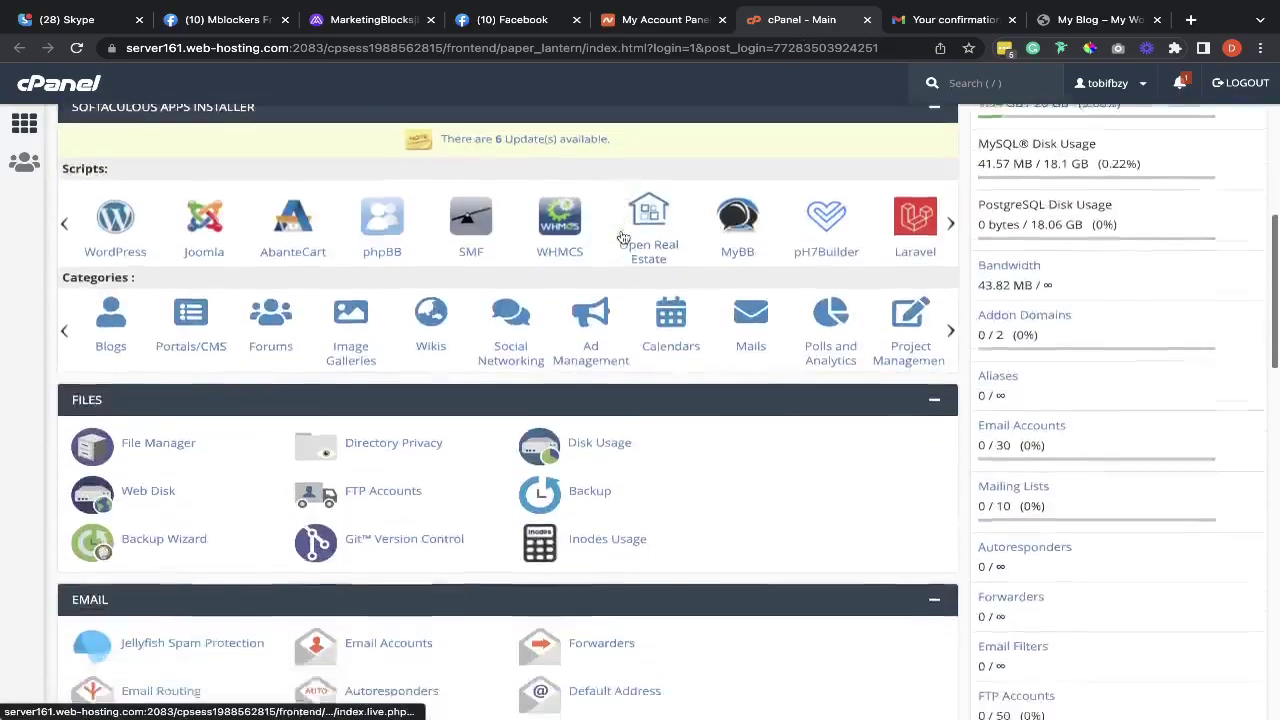
{"action": "scroll", "coordinate": [622, 237], "scroll_direction": "down", "scroll_amount": 3}
{"action": "scroll", "coordinate": [470, 181], "scroll_direction": "up", "scroll_amount": 10}
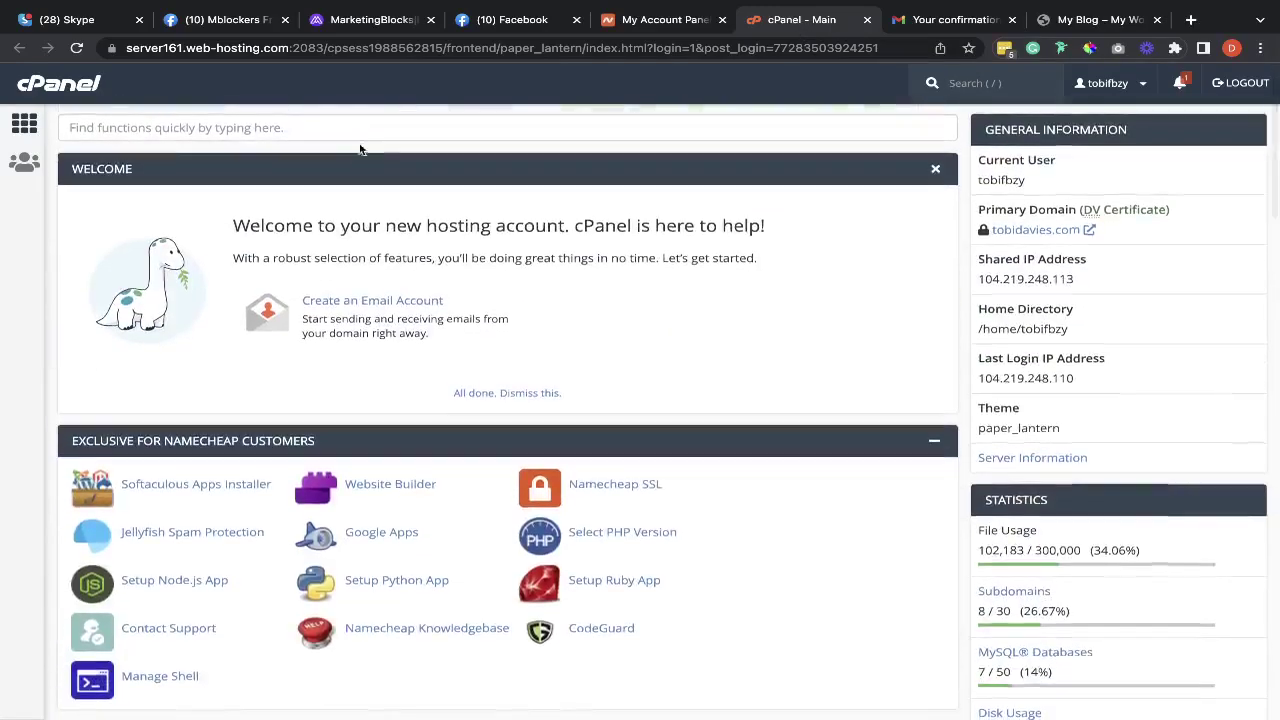
{"action": "left_click", "coordinate": [356, 137]}
{"action": "type", "text": "file"}
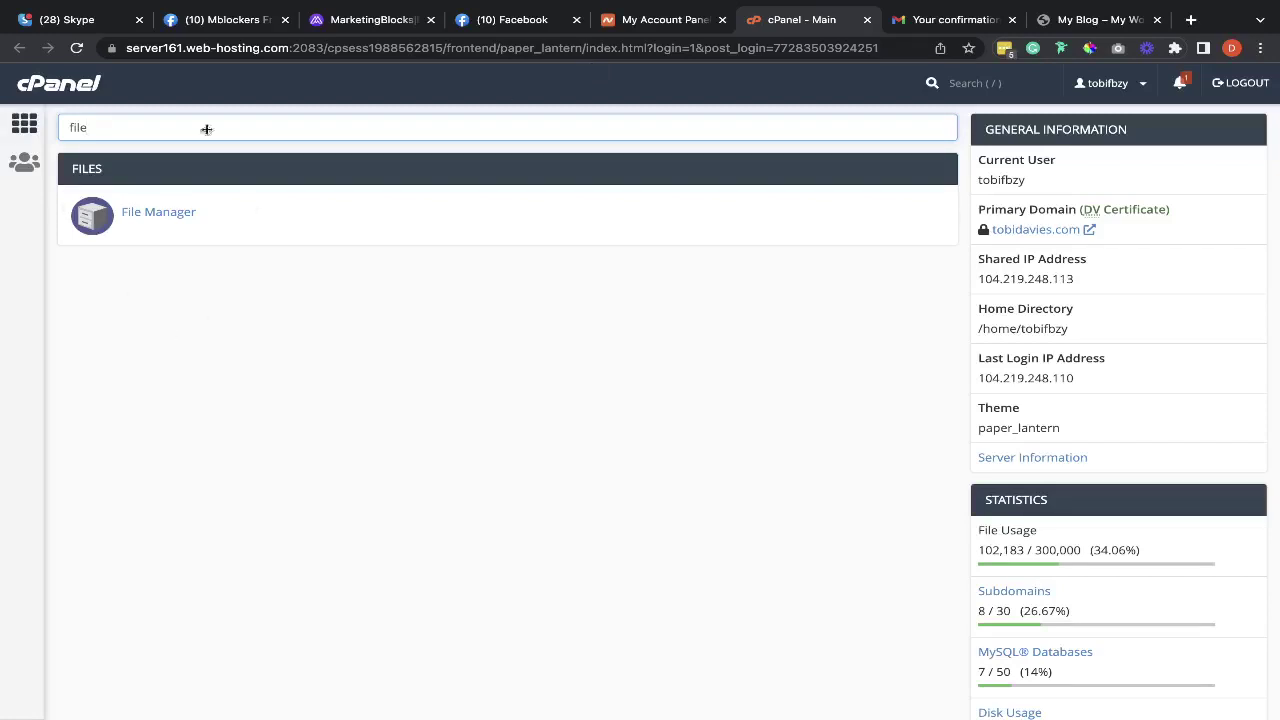
{"action": "left_click", "coordinate": [160, 221]}
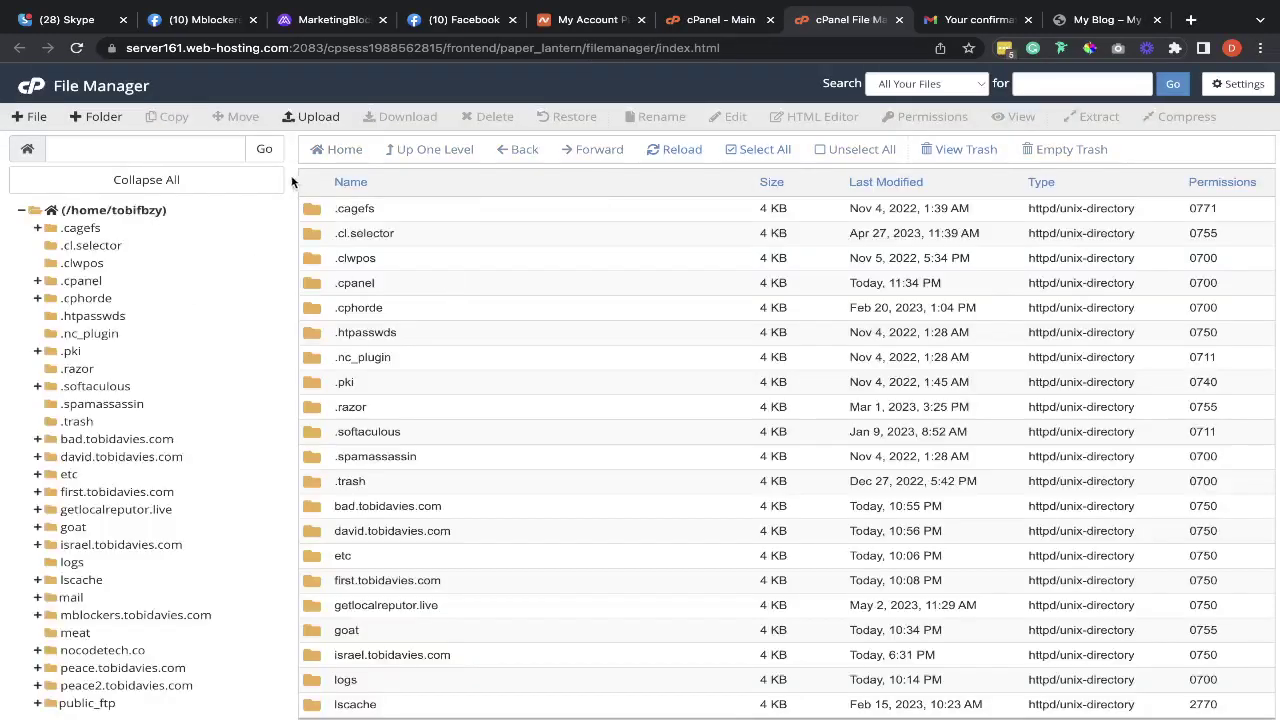
Step: Collapse and re-expand the home directory in the folder tree, and expand the public_html folder
{"action": "scroll", "coordinate": [204, 237], "scroll_direction": "down", "scroll_amount": 2}
{"action": "scroll", "coordinate": [204, 231], "scroll_direction": "up", "scroll_amount": 2}
{"action": "left_click", "coordinate": [22, 210]}
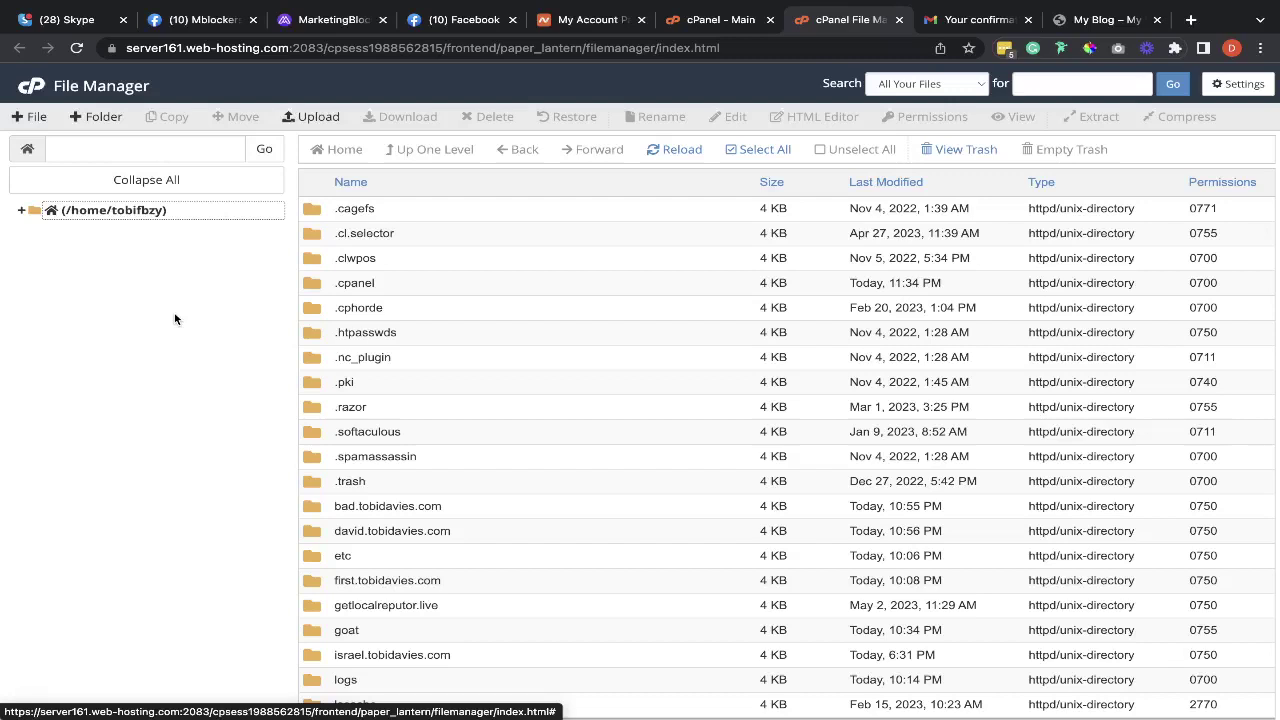
{"action": "left_click", "coordinate": [27, 211]}
{"action": "scroll", "coordinate": [72, 404], "scroll_direction": "down", "scroll_amount": 2}
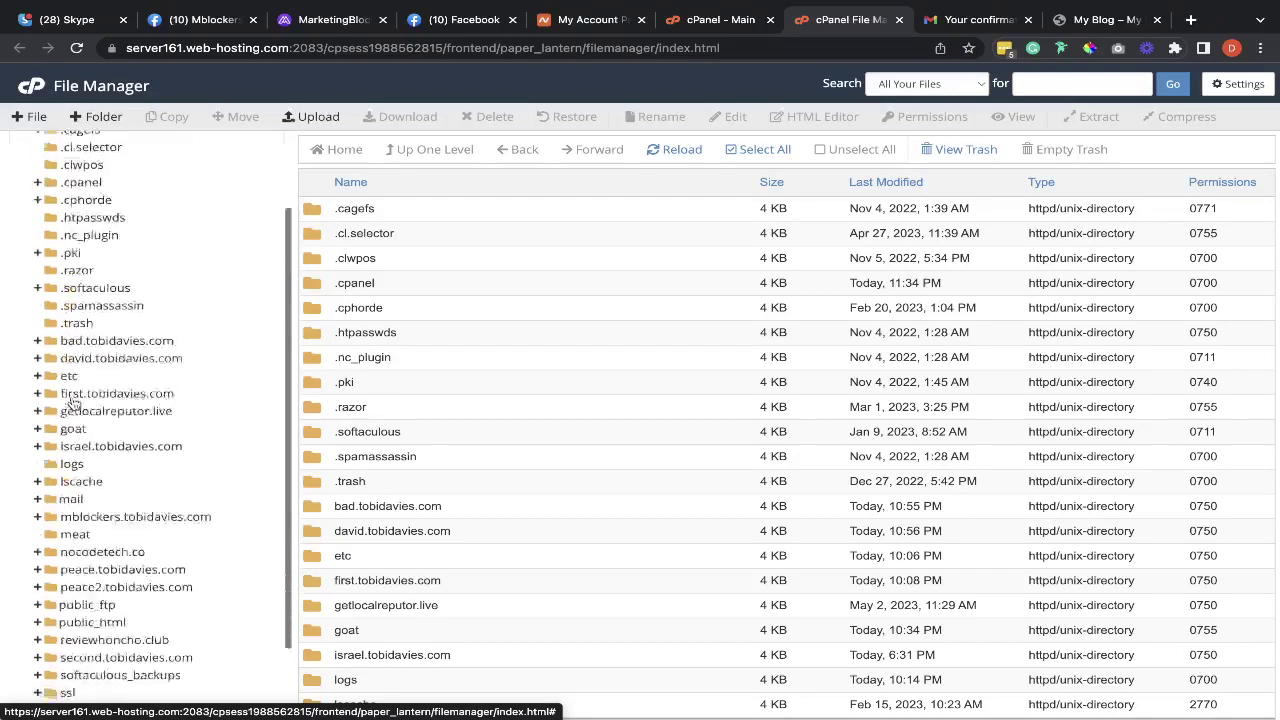
{"action": "scroll", "coordinate": [72, 404], "scroll_direction": "up", "scroll_amount": 2}
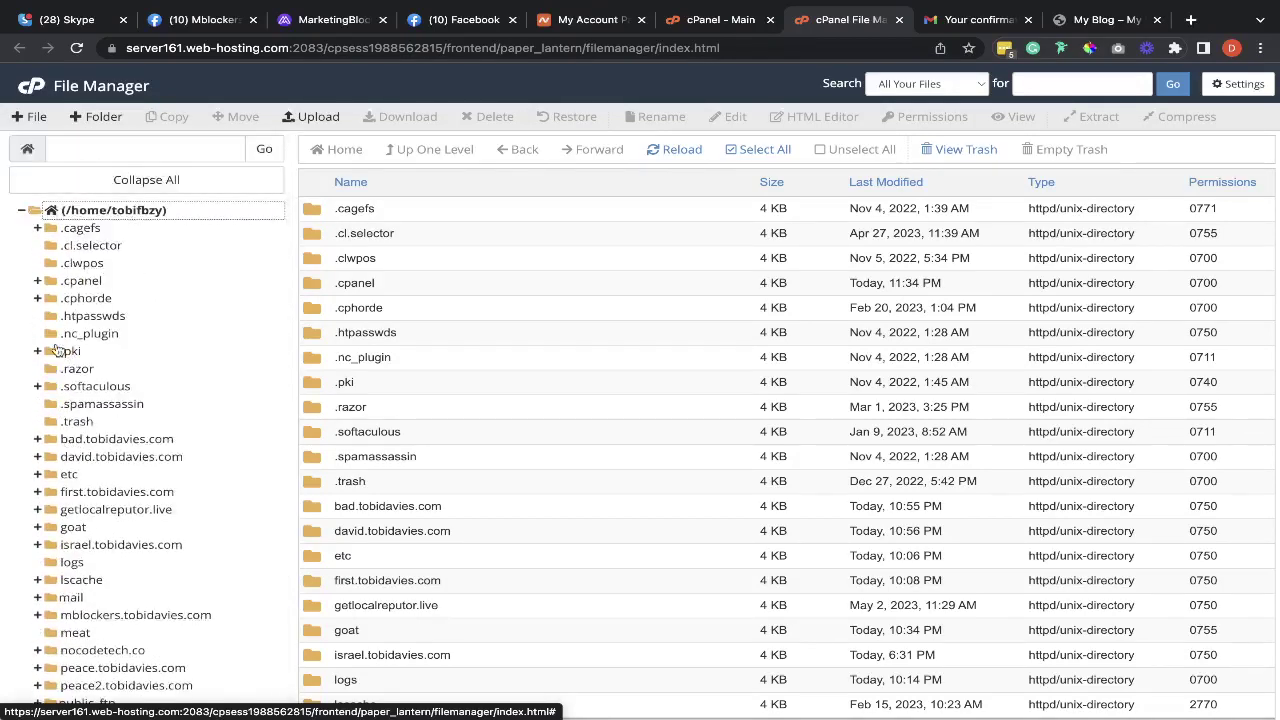
{"action": "scroll", "coordinate": [70, 497], "scroll_direction": "down", "scroll_amount": 2}
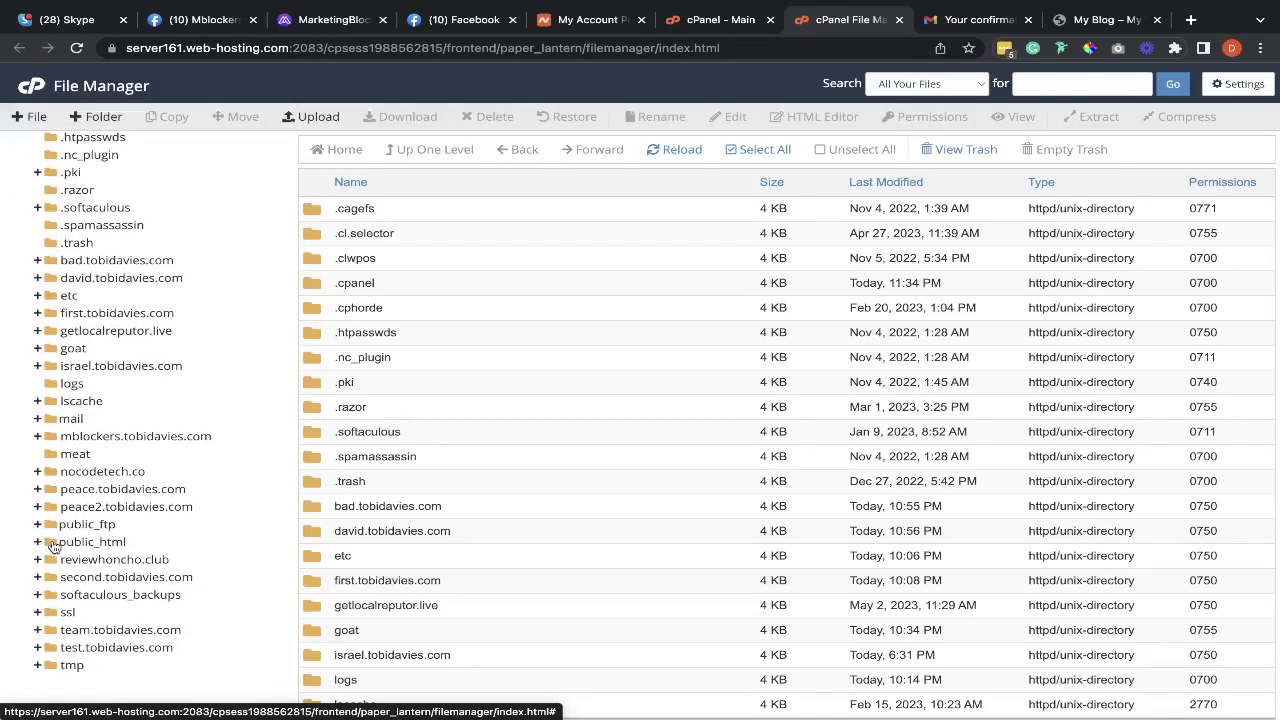
{"action": "left_click", "coordinate": [52, 544]}
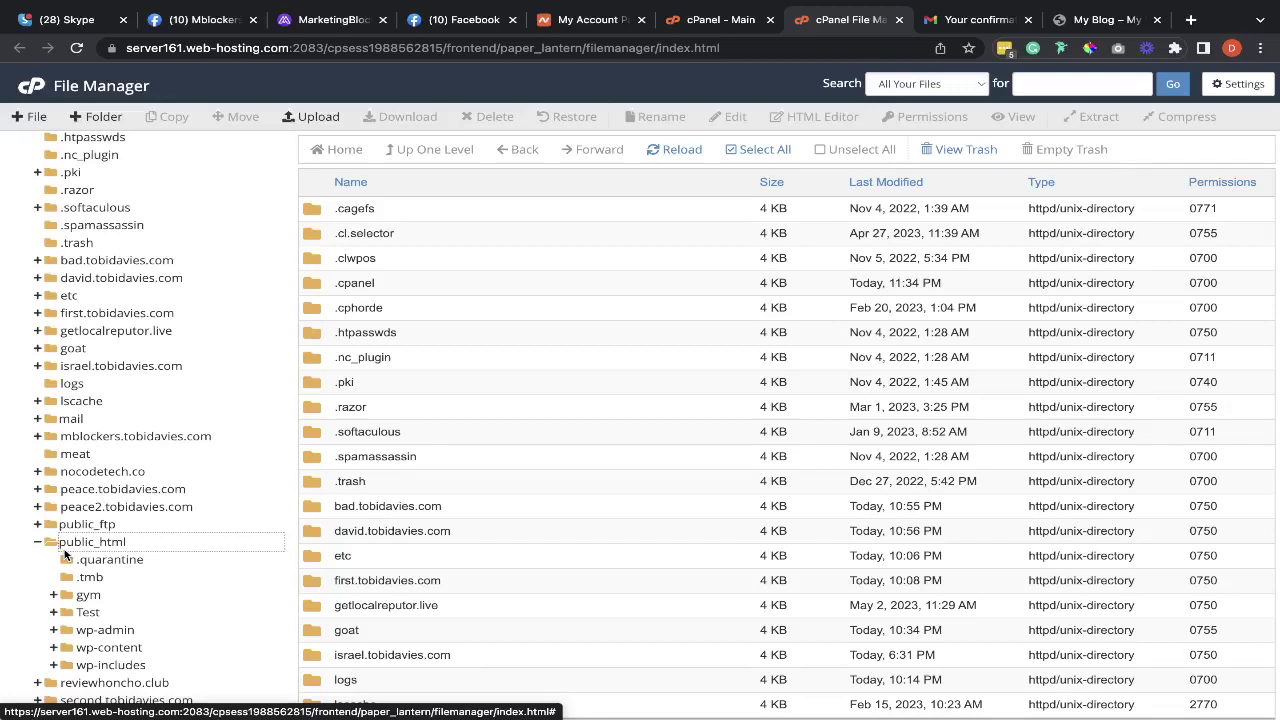
Step: Open the public_html folder from the folder tree to list its contents
{"action": "scroll", "coordinate": [120, 520], "scroll_direction": "down", "scroll_amount": 3}
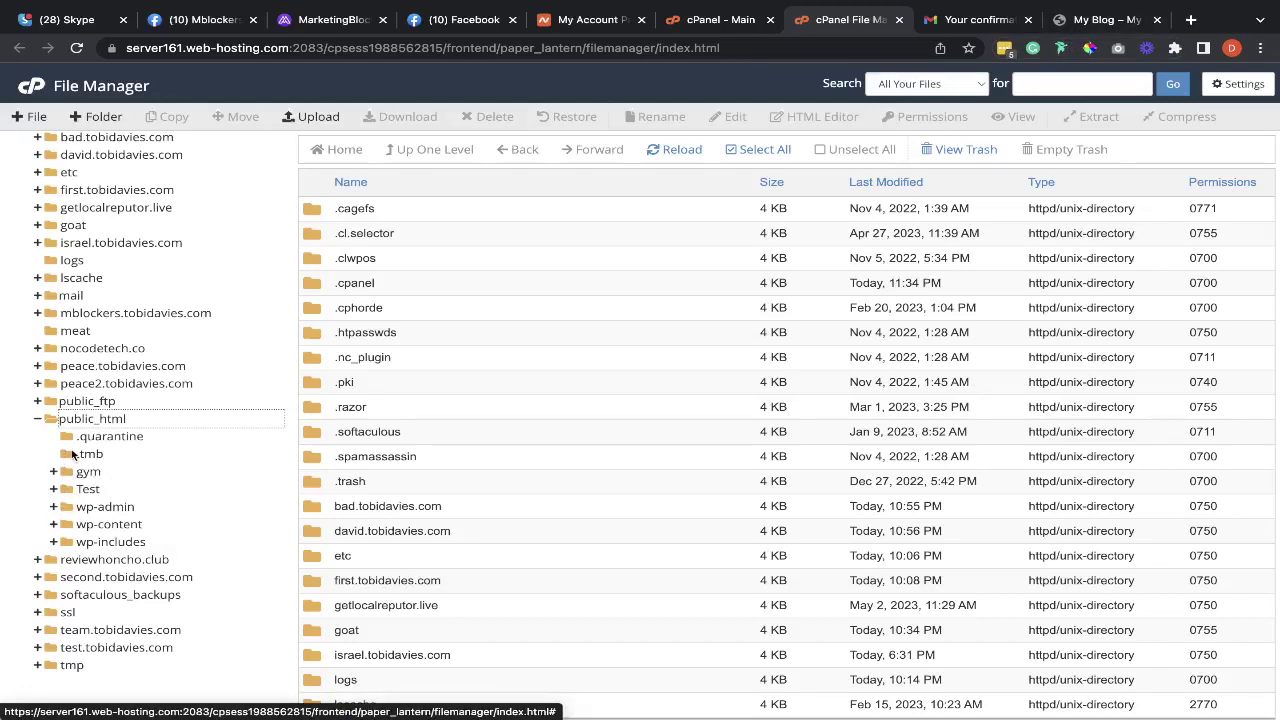
{"action": "scroll", "coordinate": [57, 545], "scroll_direction": "up", "scroll_amount": 2}
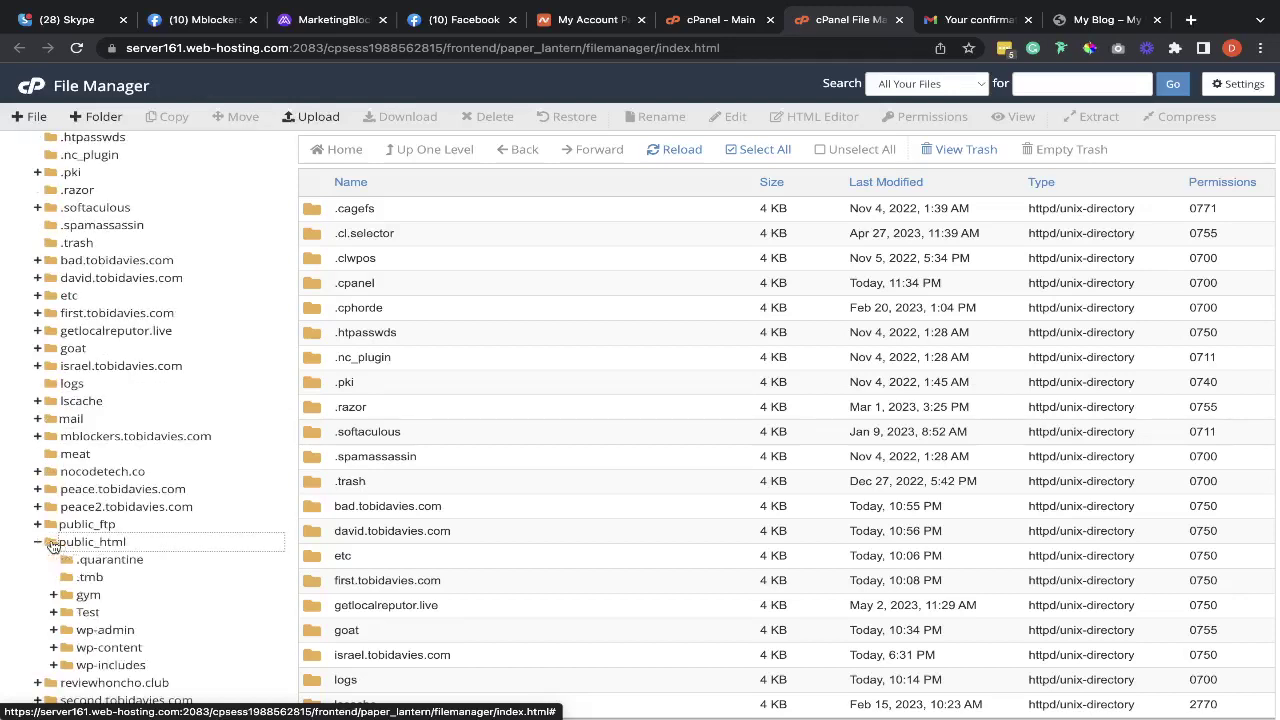
{"action": "scroll", "coordinate": [53, 545], "scroll_direction": "down", "scroll_amount": 2}
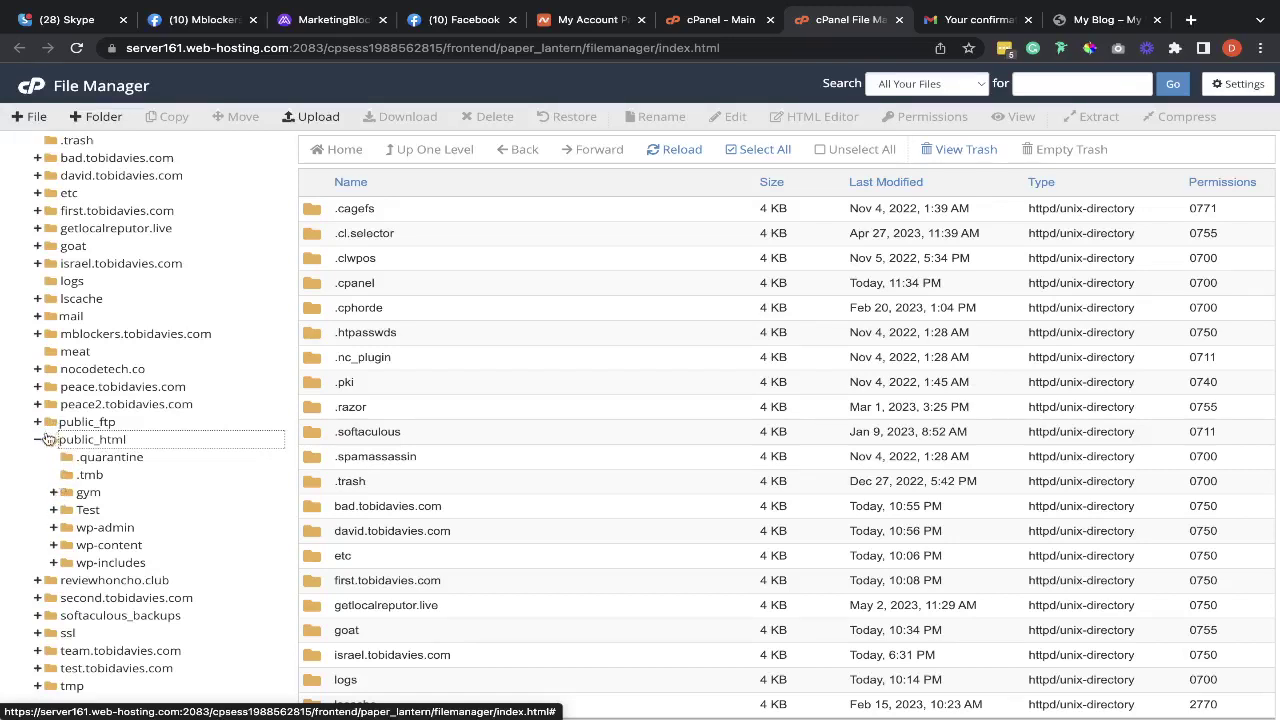
{"action": "scroll", "coordinate": [49, 441], "scroll_direction": "up", "scroll_amount": 2}
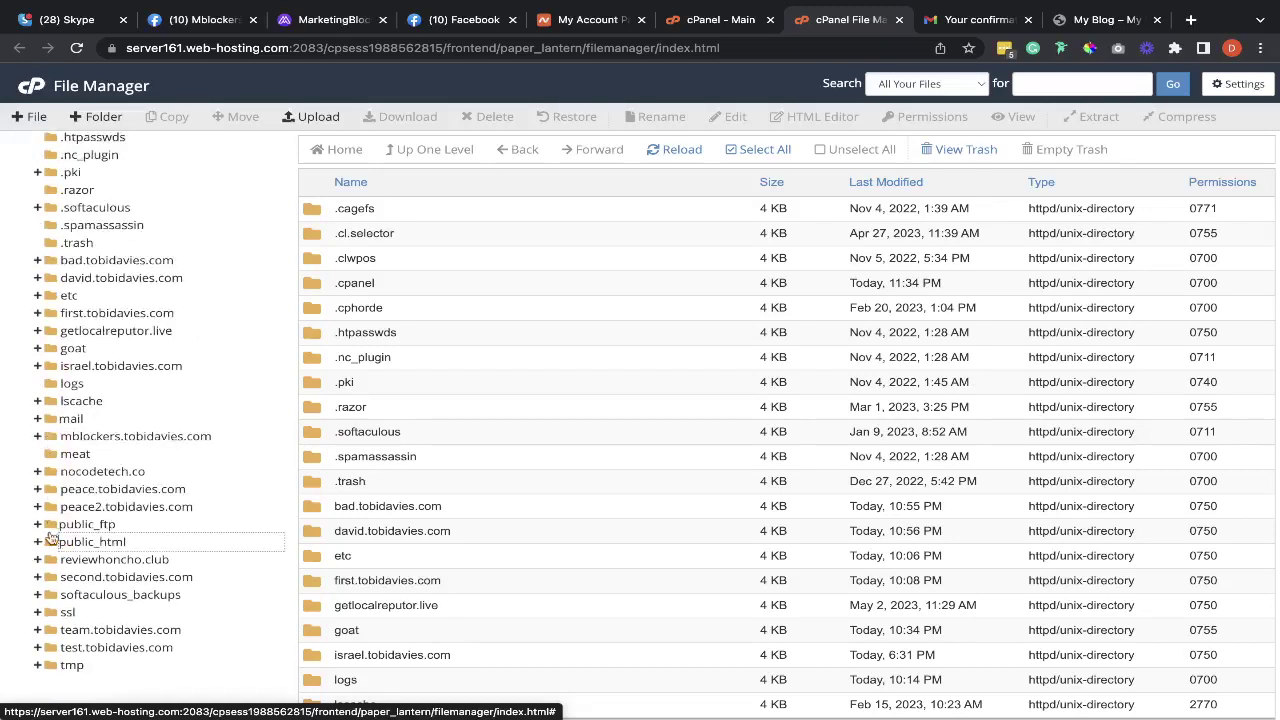
{"action": "left_click", "coordinate": [91, 543]}
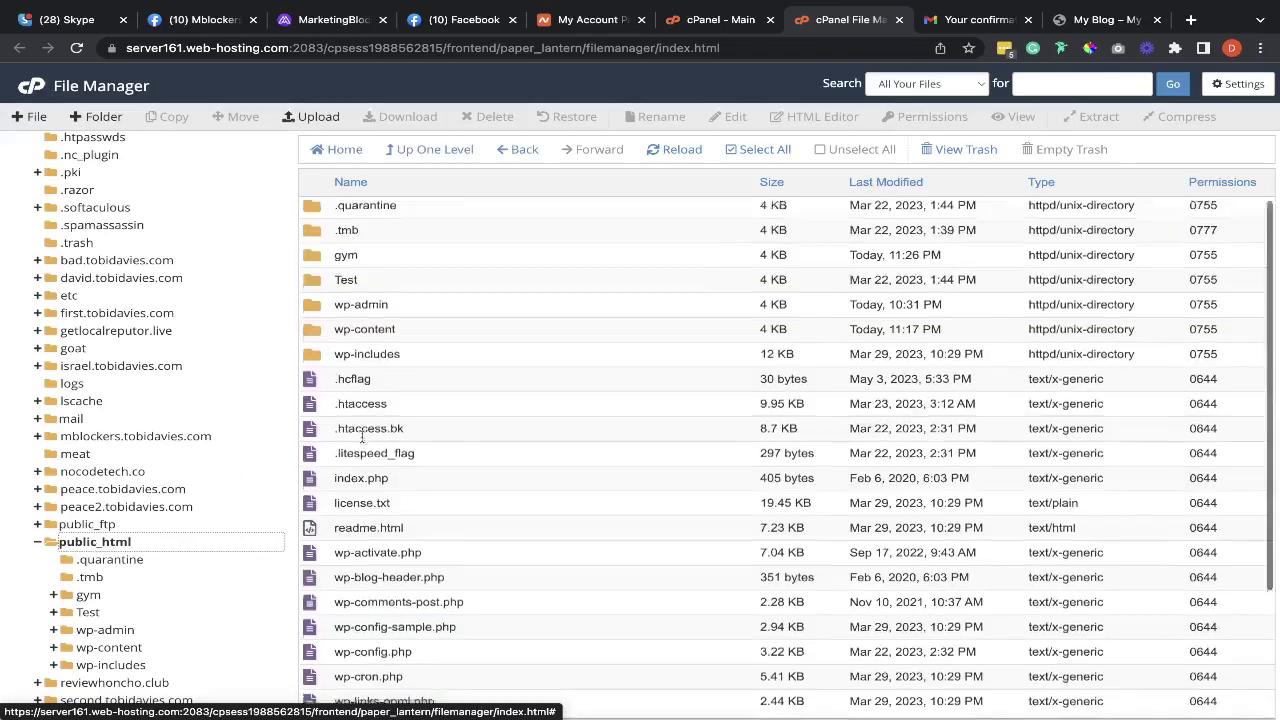
Step: Look through the WordPress files and folders in public_html and select all of them
{"action": "scroll", "coordinate": [362, 436], "scroll_direction": "down", "scroll_amount": 2}
{"action": "scroll", "coordinate": [362, 436], "scroll_direction": "up", "scroll_amount": 1}
{"action": "scroll", "coordinate": [362, 436], "scroll_direction": "down", "scroll_amount": 1}
{"action": "scroll", "coordinate": [362, 436], "scroll_direction": "up", "scroll_amount": 3}
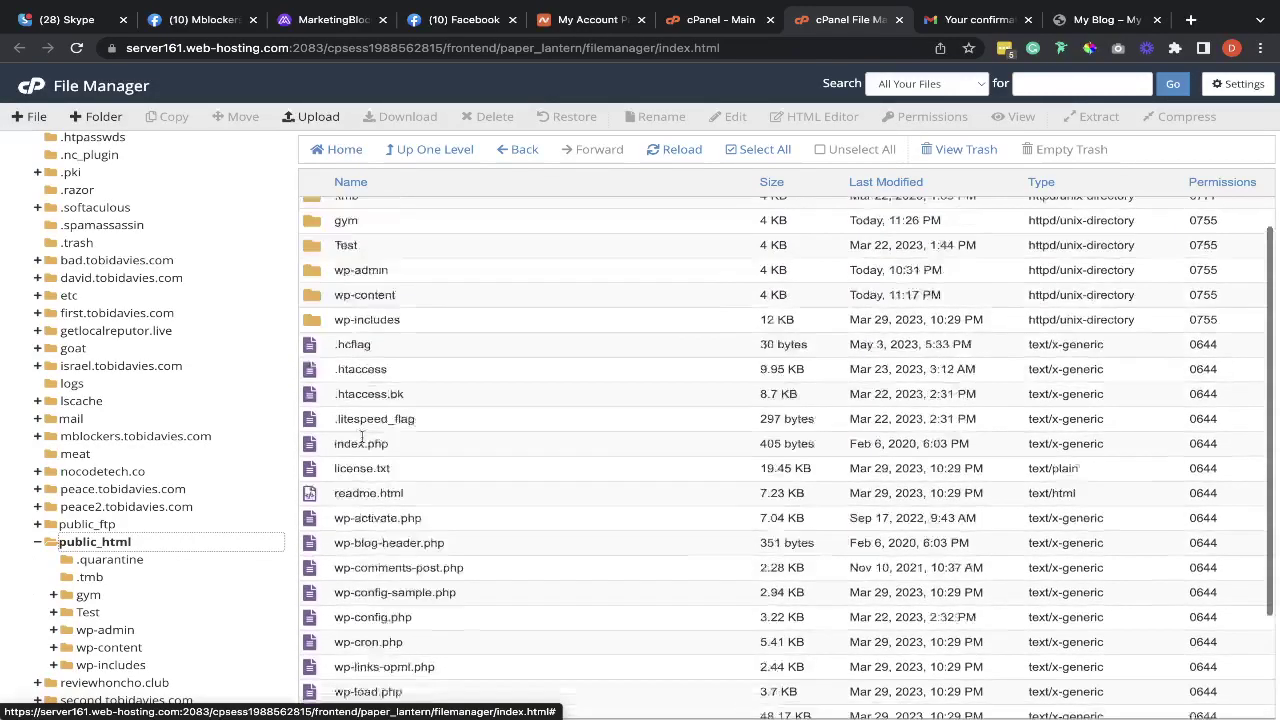
{"action": "scroll", "coordinate": [362, 436], "scroll_direction": "down", "scroll_amount": 2}
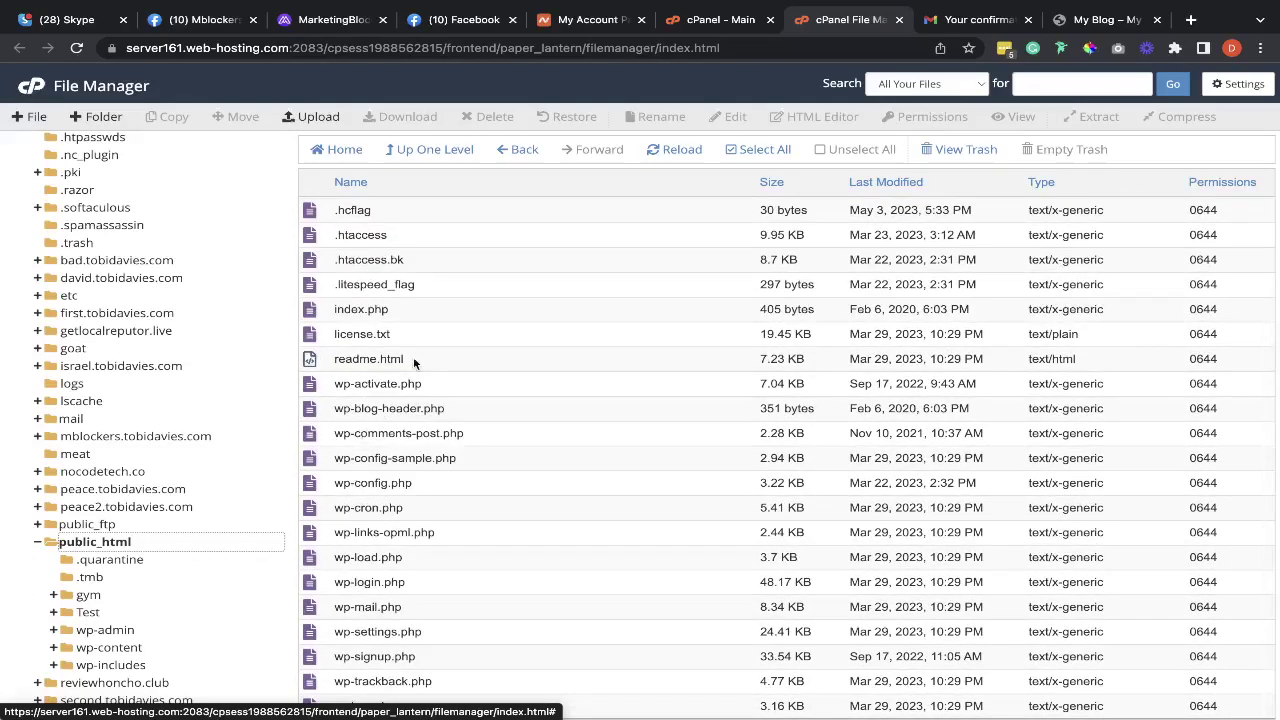
{"action": "scroll", "coordinate": [413, 357], "scroll_direction": "up", "scroll_amount": 3}
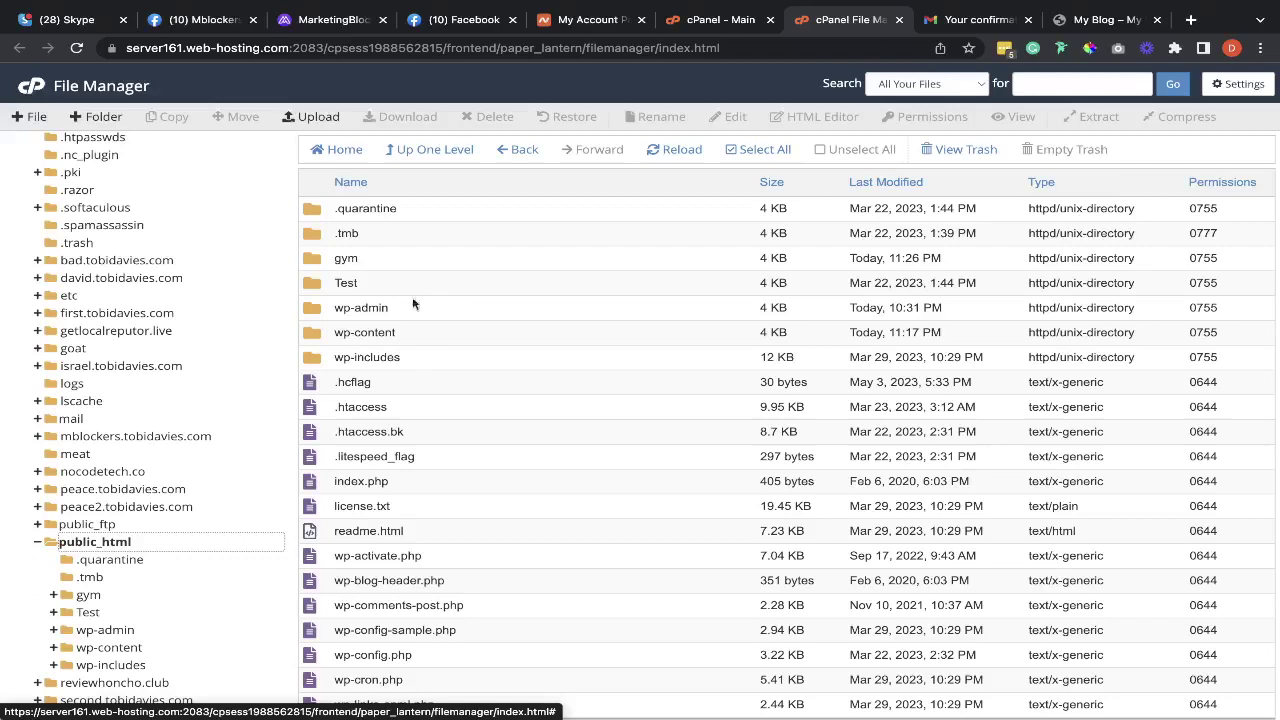
{"action": "scroll", "coordinate": [430, 310], "scroll_direction": "down", "scroll_amount": 2}
{"action": "scroll", "coordinate": [435, 380], "scroll_direction": "up", "scroll_amount": 2}
{"action": "scroll", "coordinate": [377, 286], "scroll_direction": "down", "scroll_amount": 3}
{"action": "scroll", "coordinate": [377, 286], "scroll_direction": "up", "scroll_amount": 3}
{"action": "left_click", "coordinate": [748, 152]}
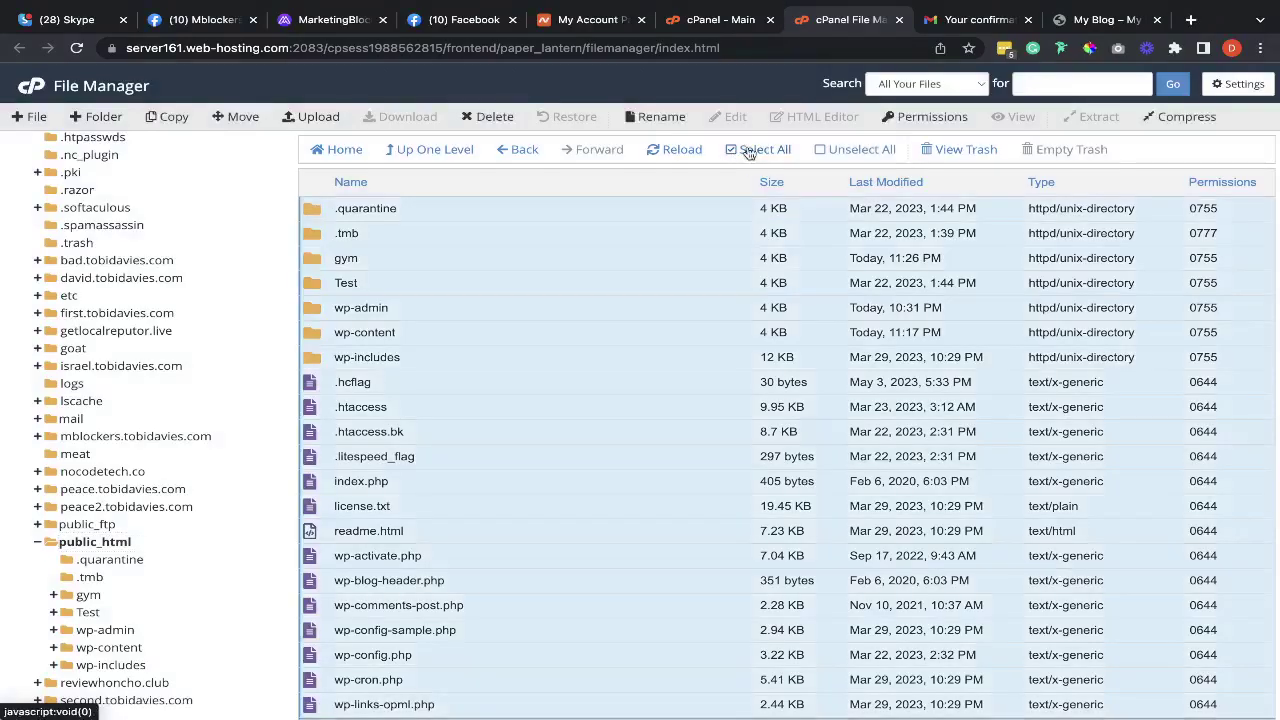
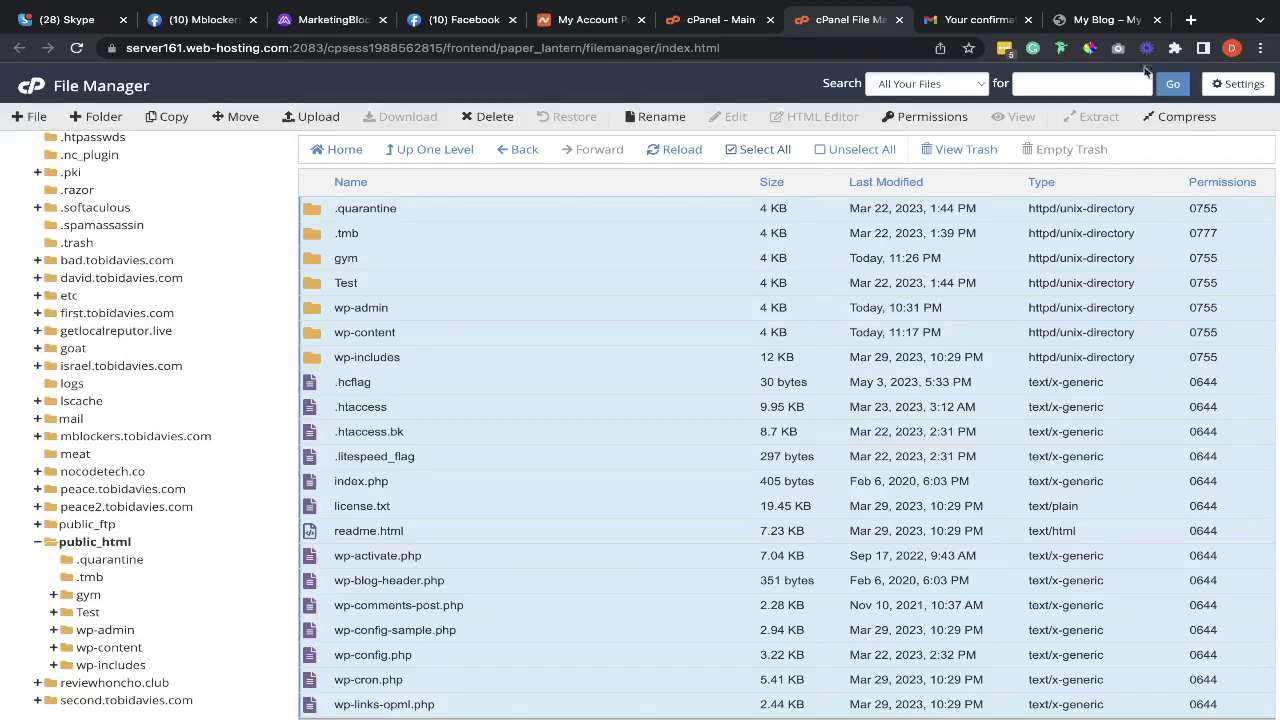
Step: Open the site's "first" subdomain in a new browser tab
{"action": "left_click", "coordinate": [1191, 19]}
{"action": "type", "text": "first"}
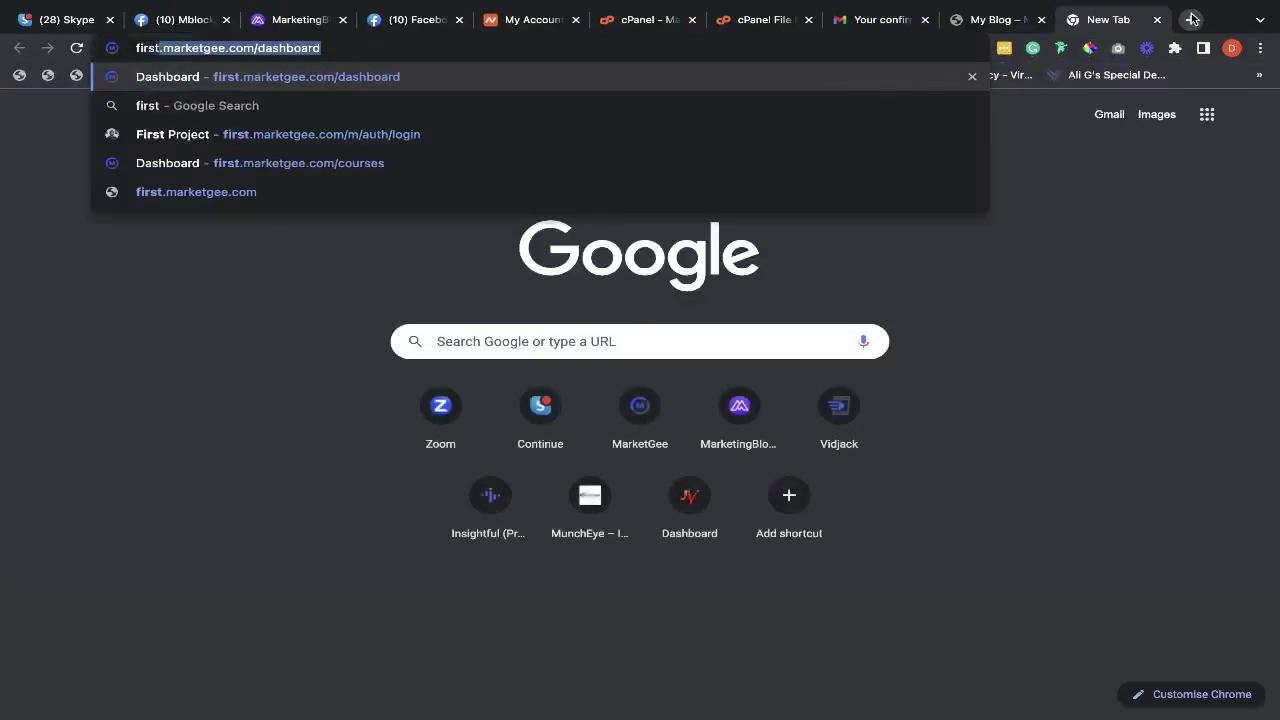
{"action": "type", "text": ".tobi"}
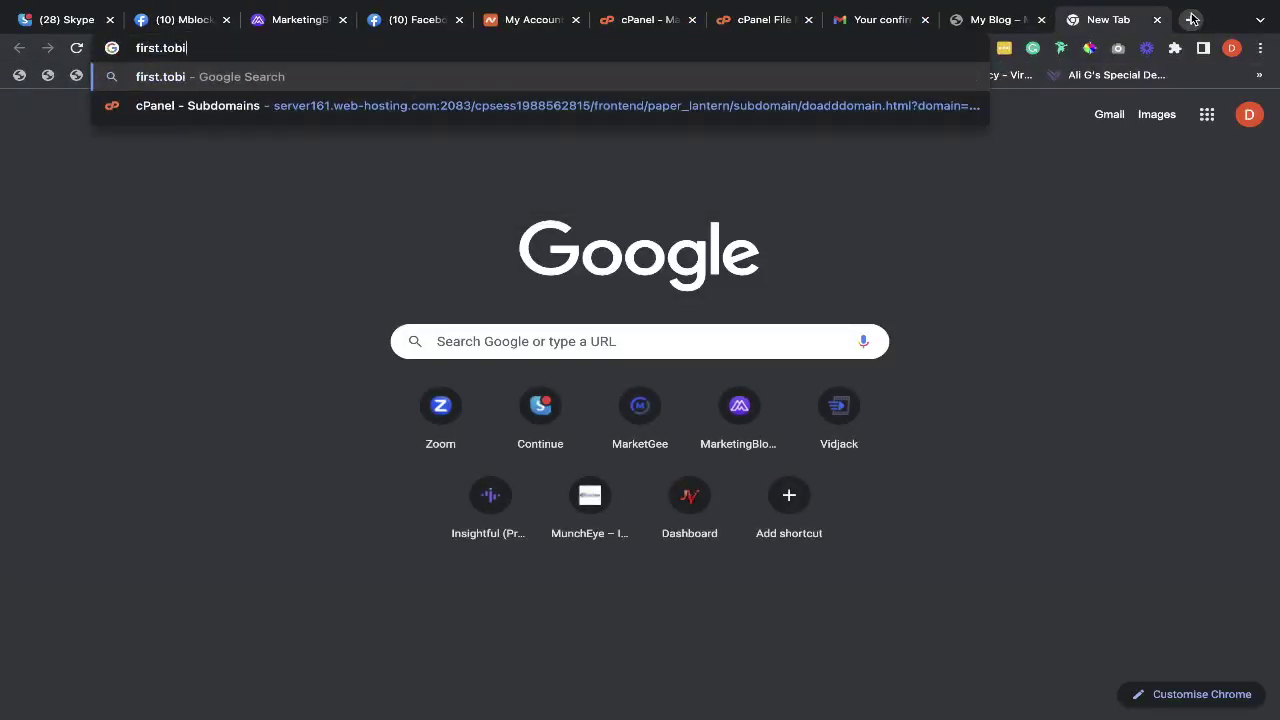
{"action": "type", "text": "davies"}
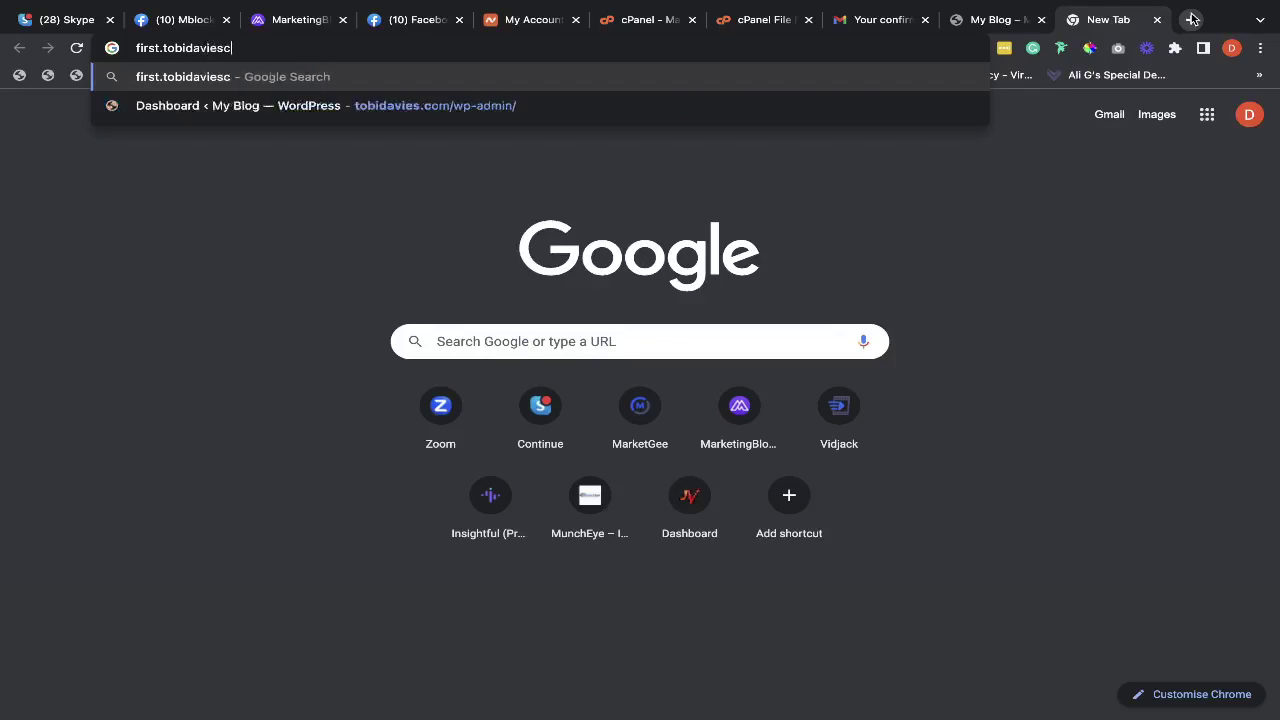
{"action": "type", "text": ".com"}
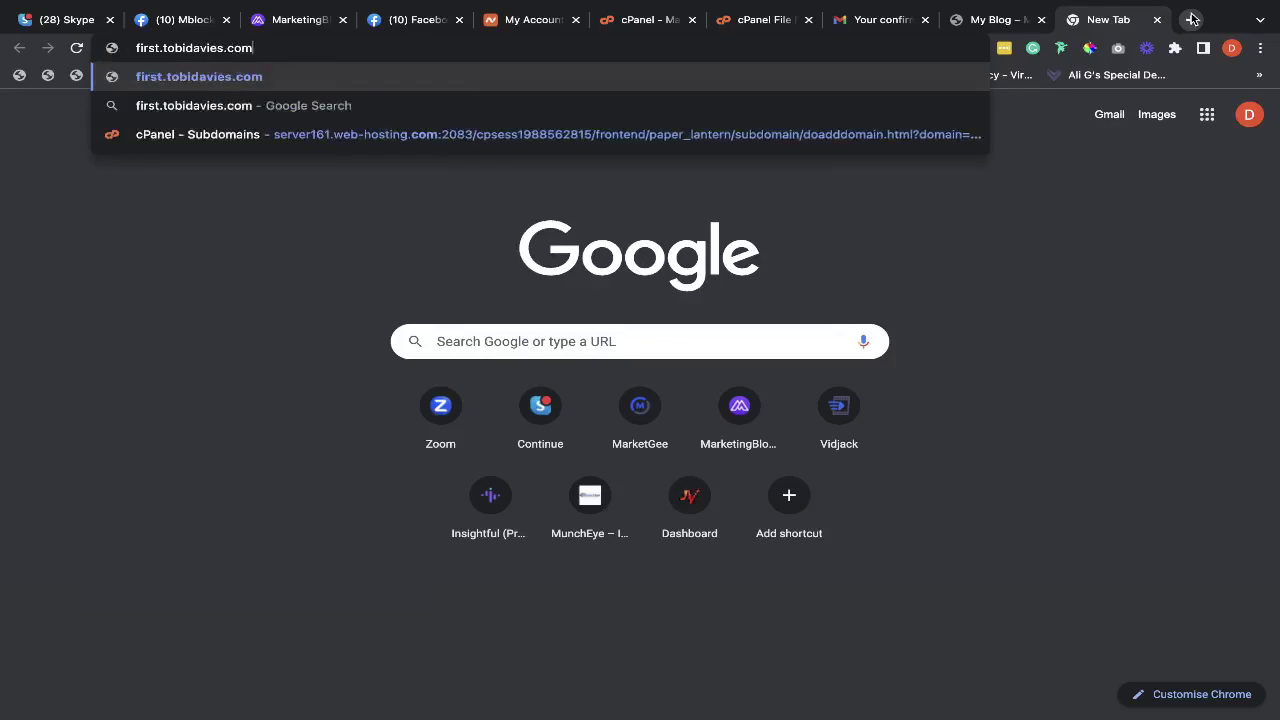
{"action": "key", "text": "Return"}
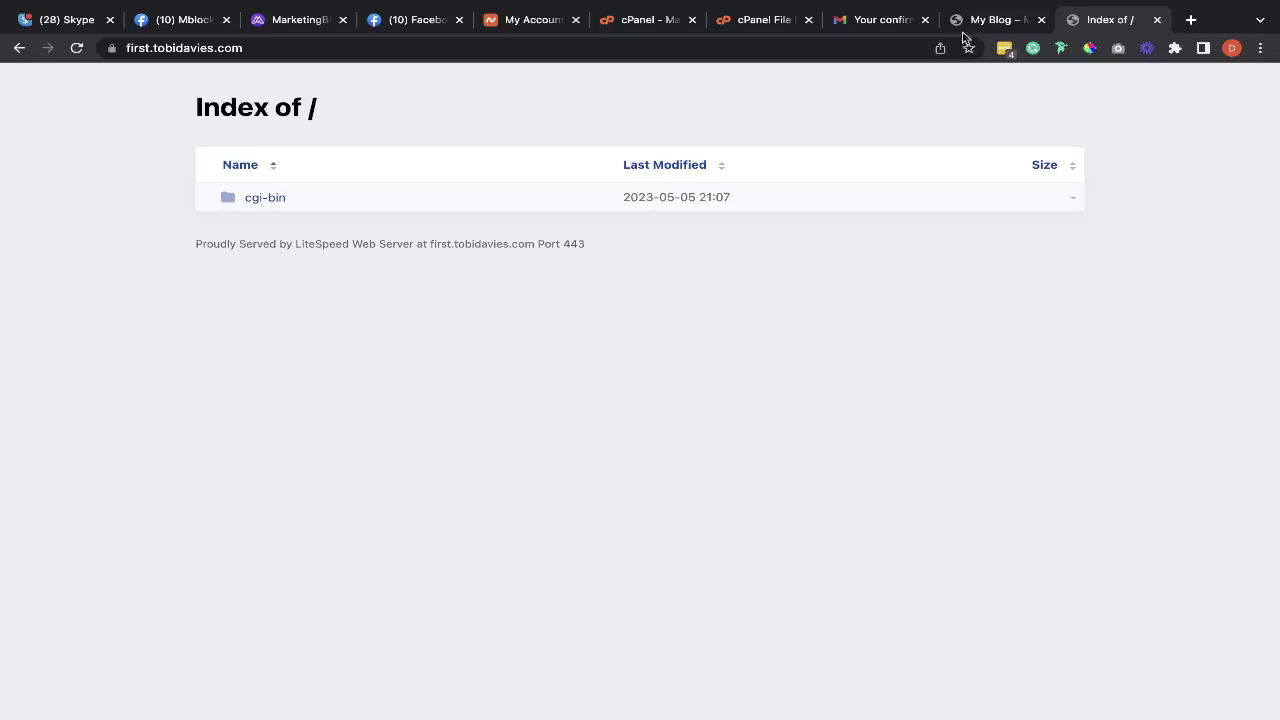
Step: Switch back to File Manager and permanently delete everything in the "first" subdomain's folder, skipping the trash
{"action": "left_click", "coordinate": [654, 18]}
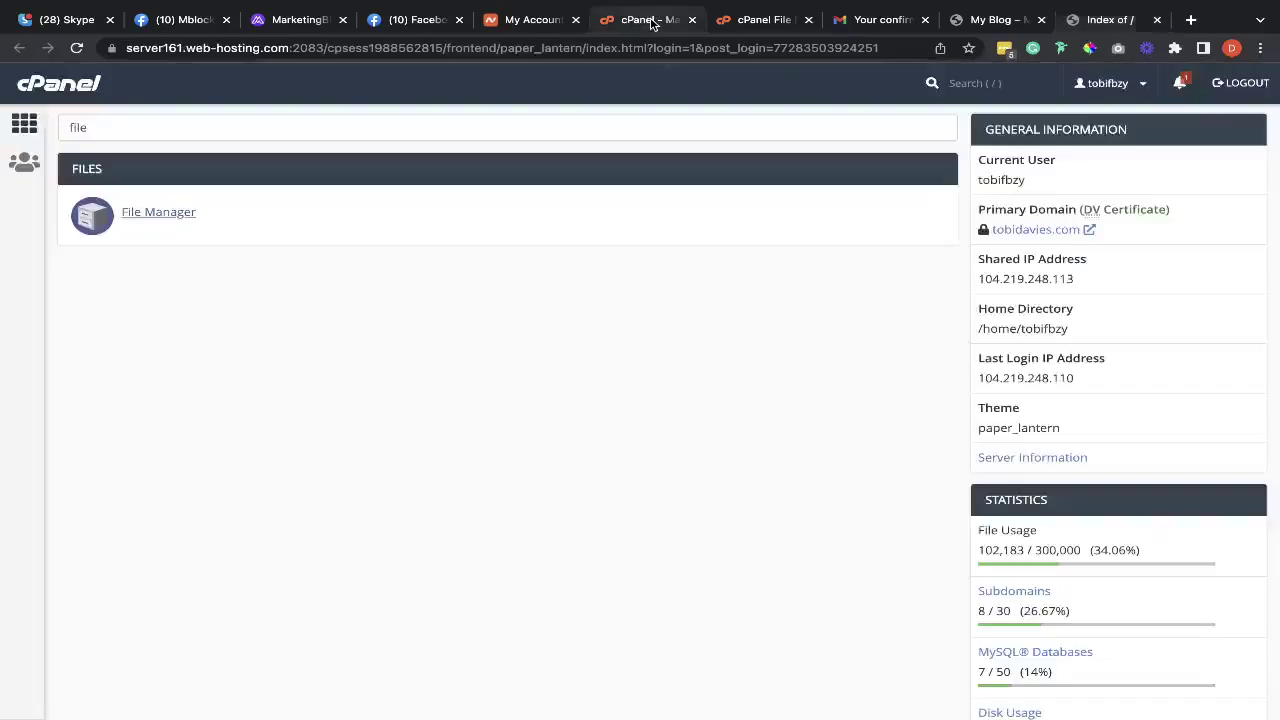
{"action": "left_click", "coordinate": [748, 21]}
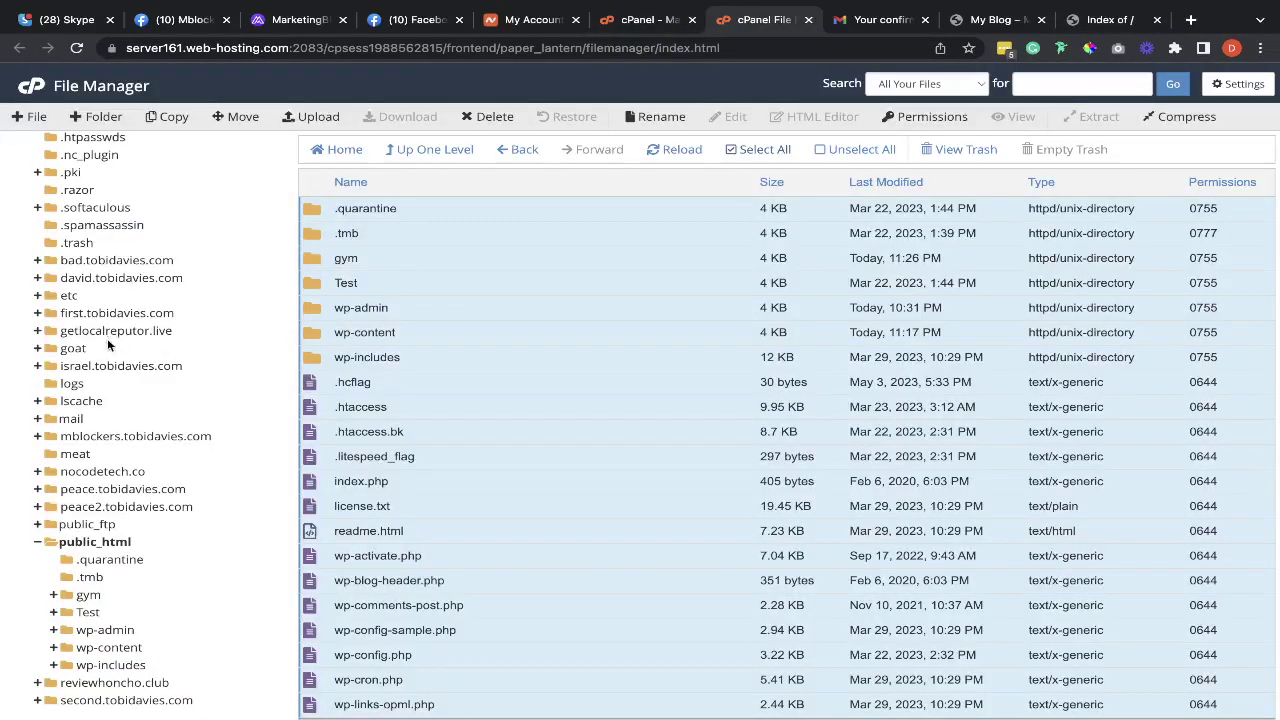
{"action": "left_click", "coordinate": [53, 314]}
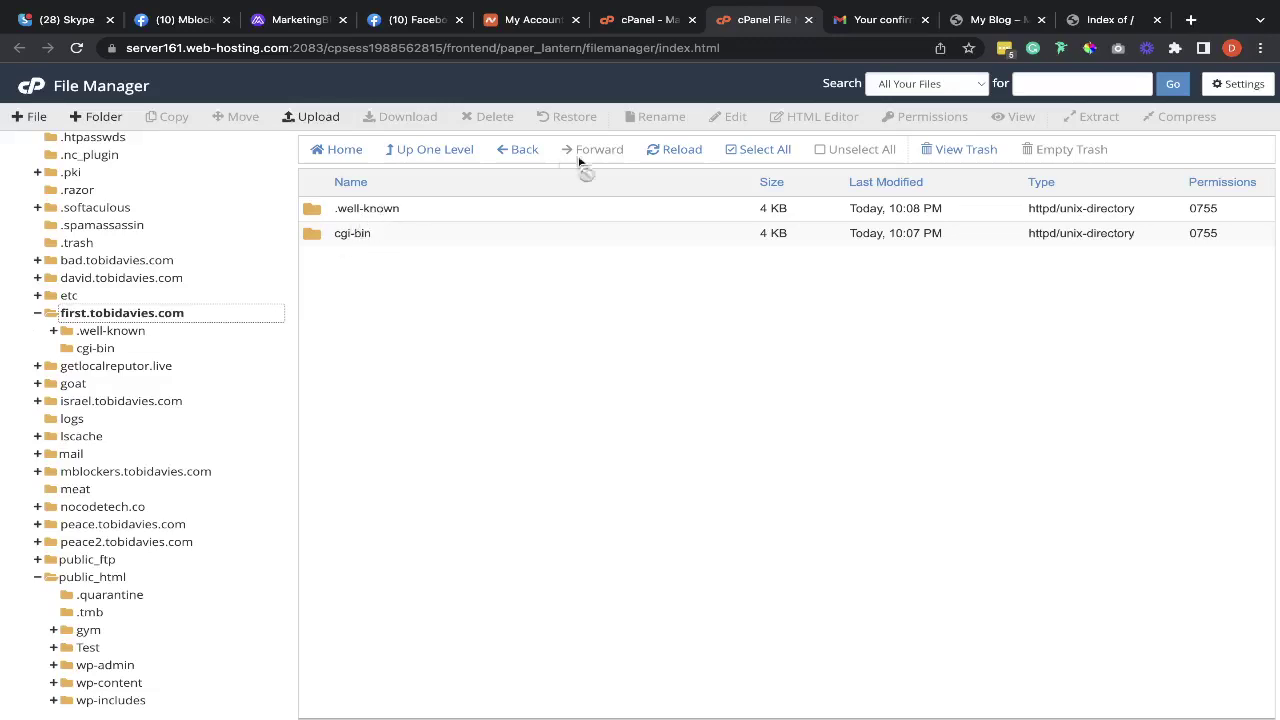
{"action": "left_click", "coordinate": [765, 149]}
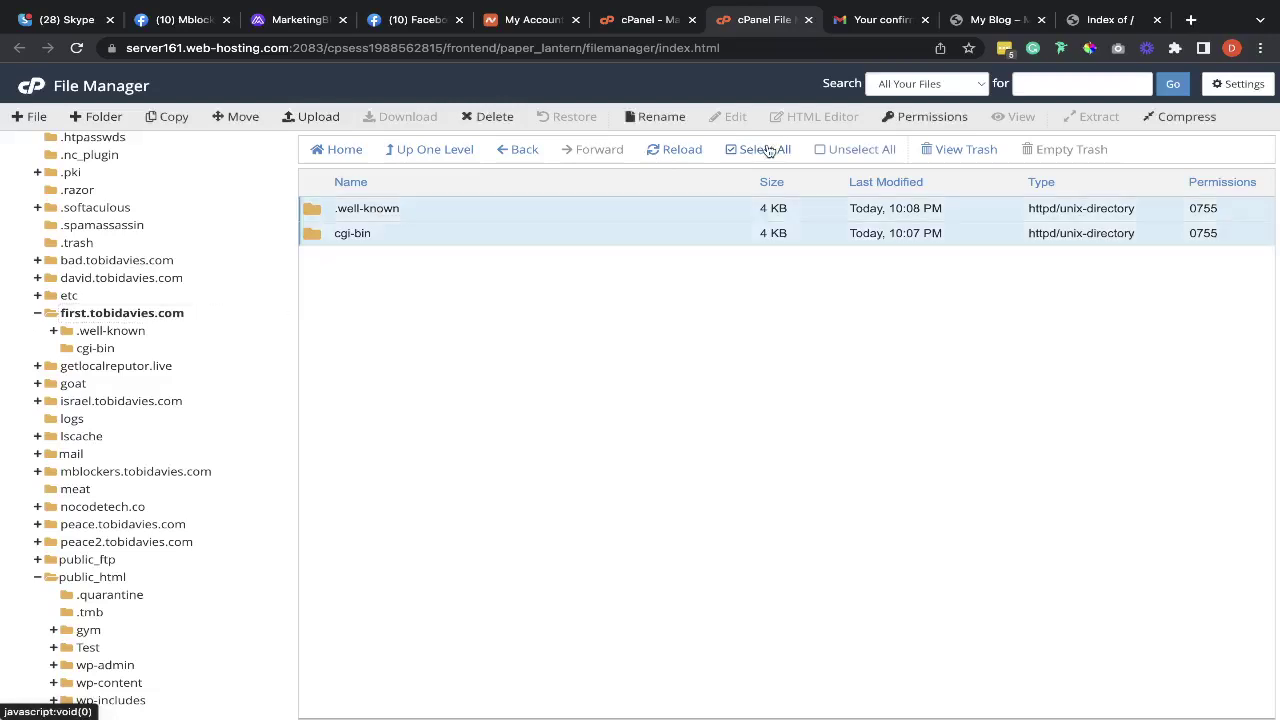
{"action": "left_click", "coordinate": [489, 117]}
{"action": "left_click", "coordinate": [456, 403]}
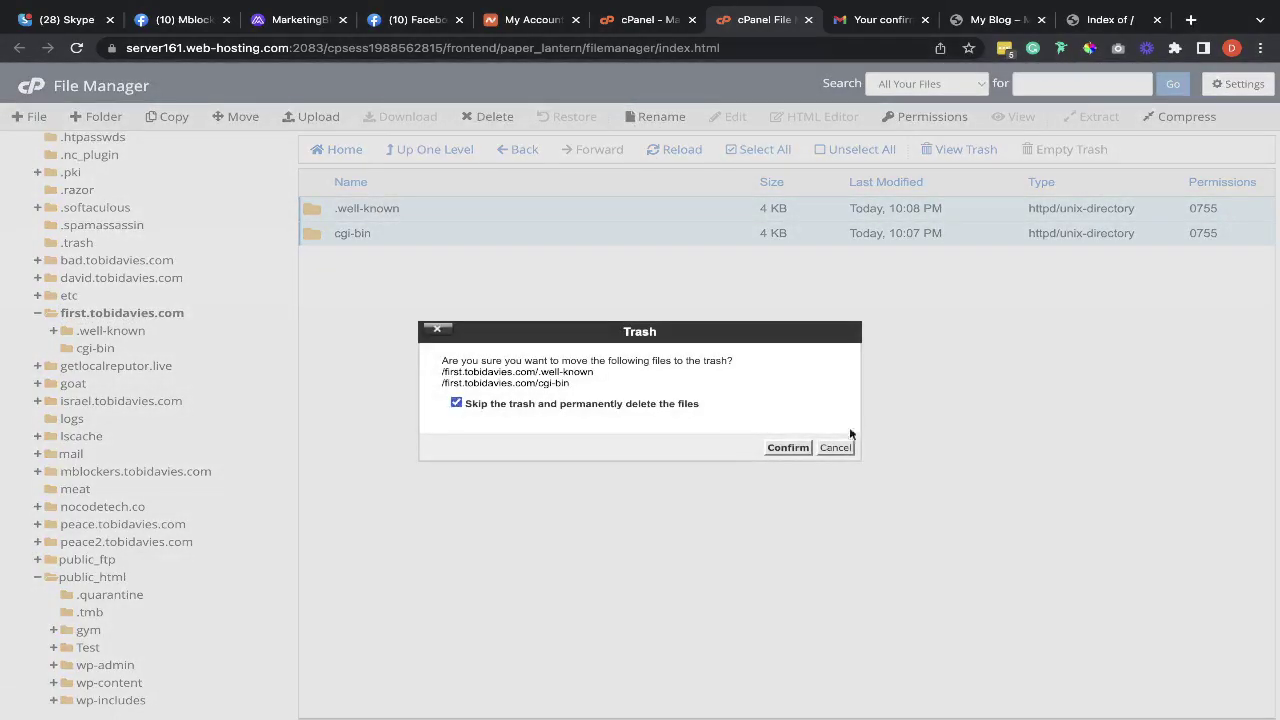
{"action": "left_click", "coordinate": [787, 447]}
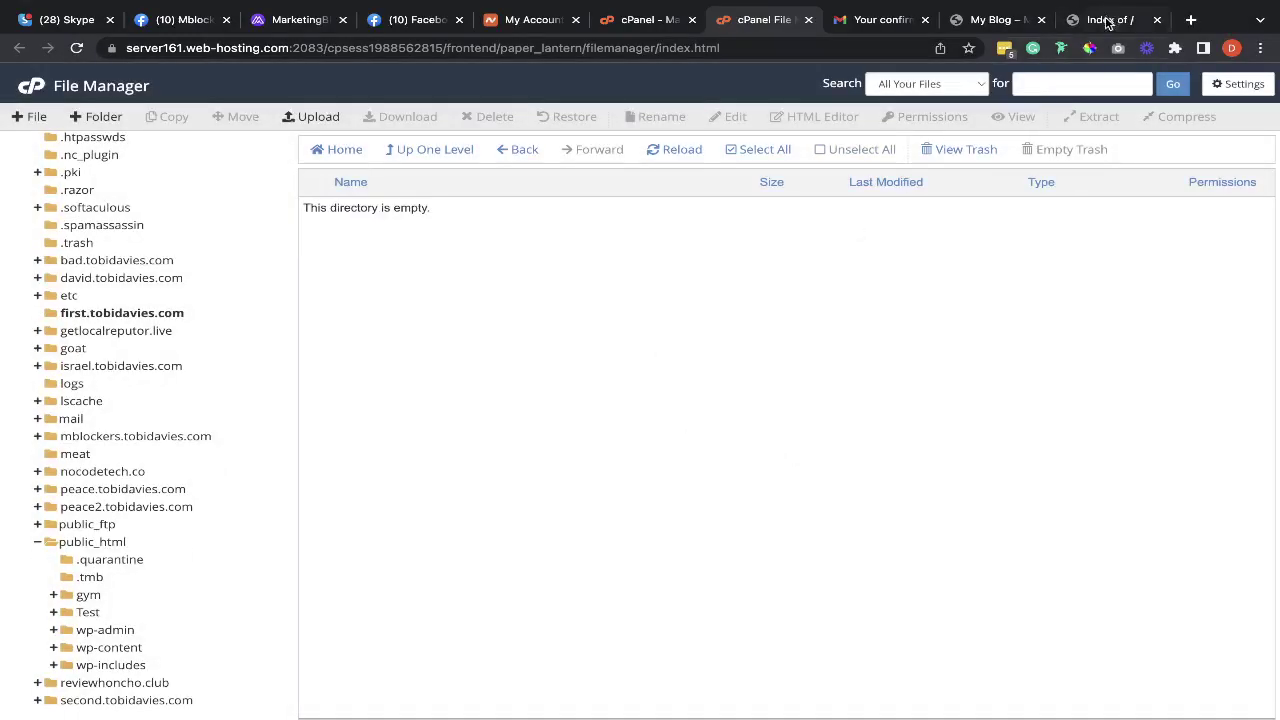
Step: Reload the "first" subdomain's page to check it, and open the upload page for its folder from File Manager
{"action": "left_click", "coordinate": [1108, 22]}
{"action": "left_click", "coordinate": [76, 48]}
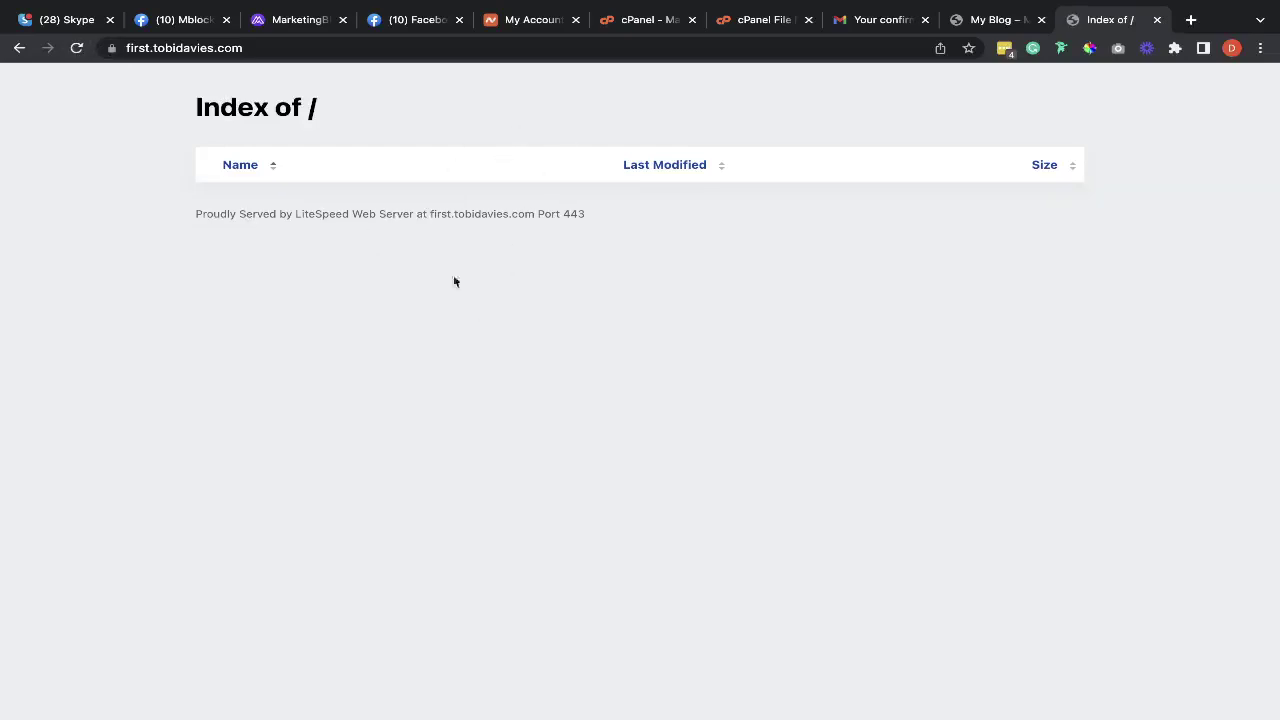
{"action": "left_click", "coordinate": [764, 22]}
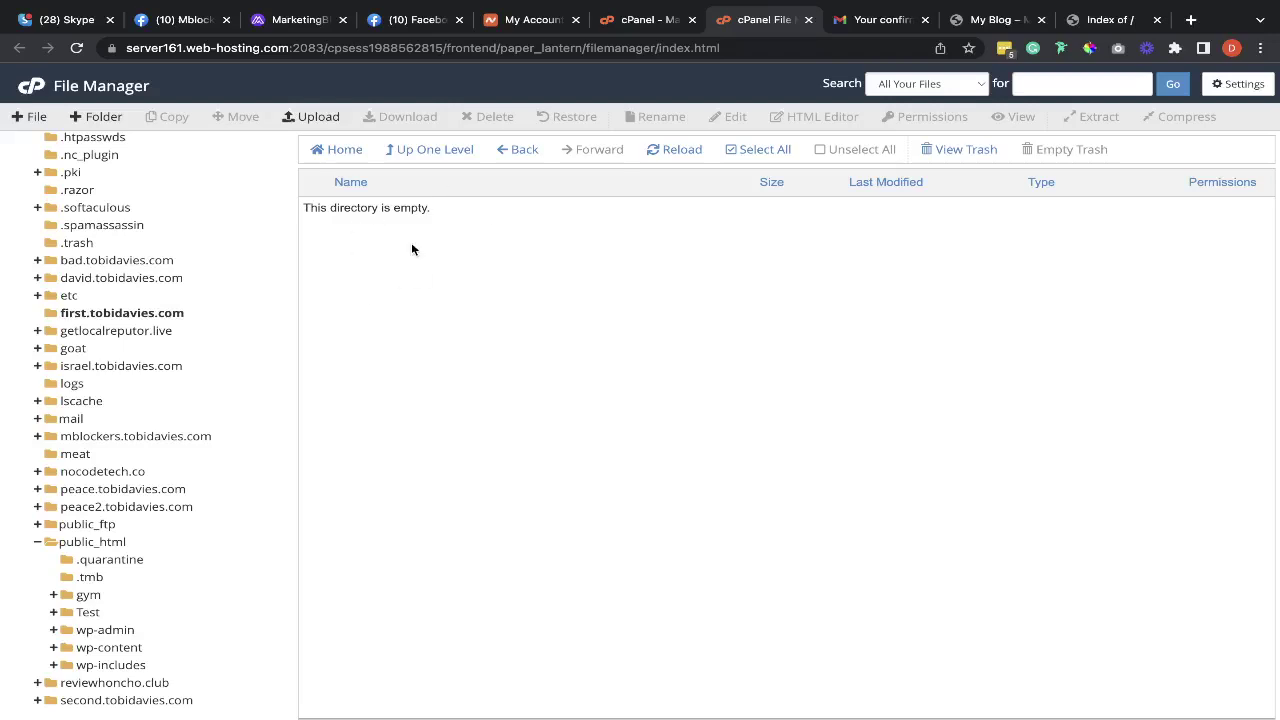
{"action": "left_click", "coordinate": [306, 118]}
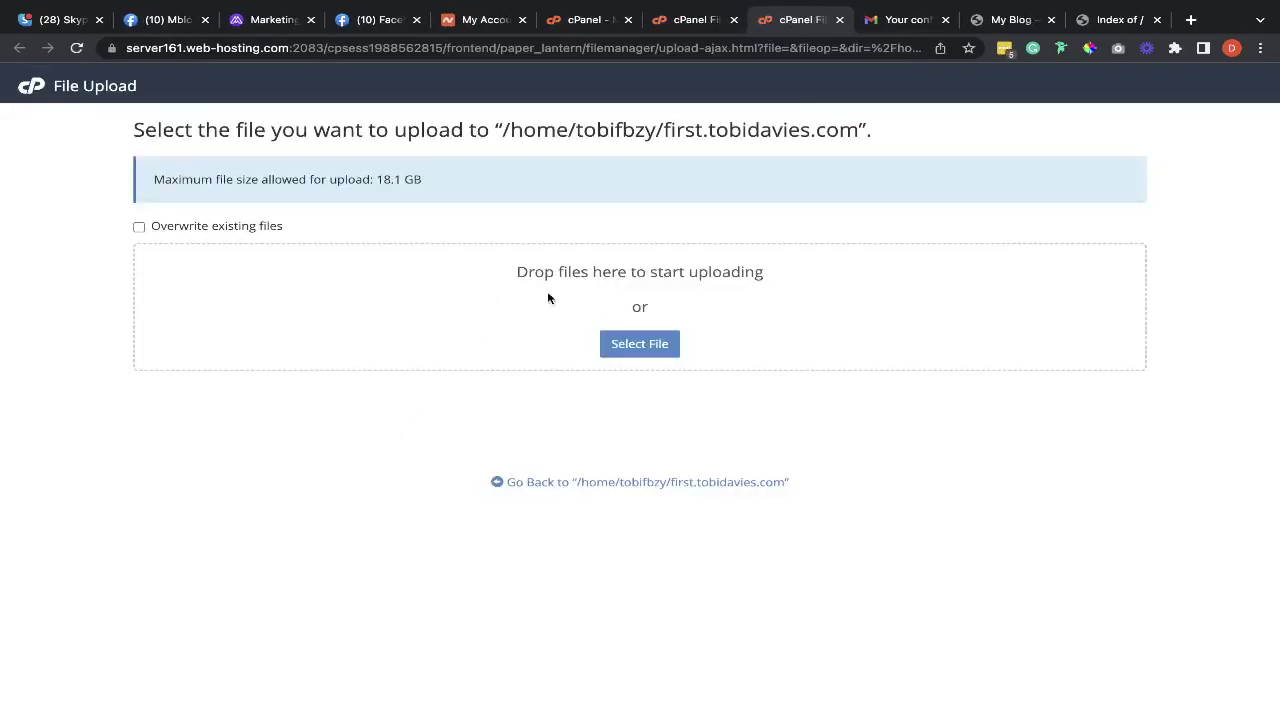
{"action": "left_click", "coordinate": [636, 348]}
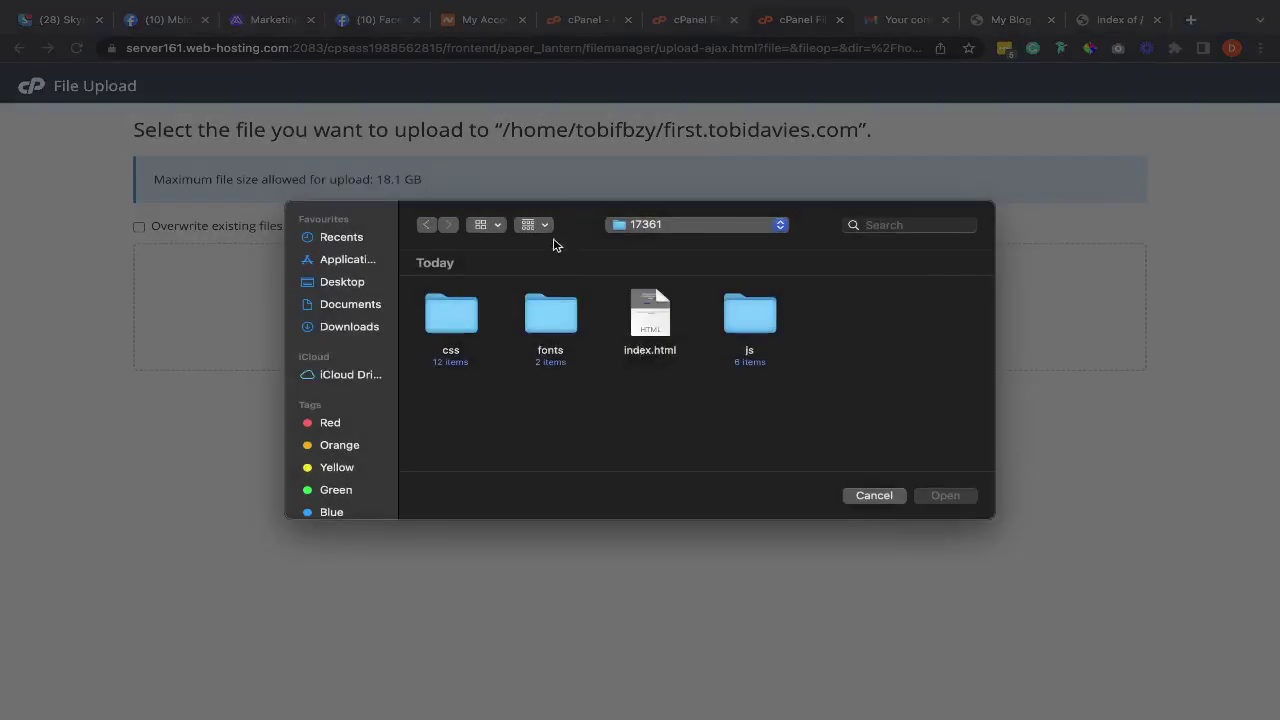
{"action": "left_click", "coordinate": [646, 227]}
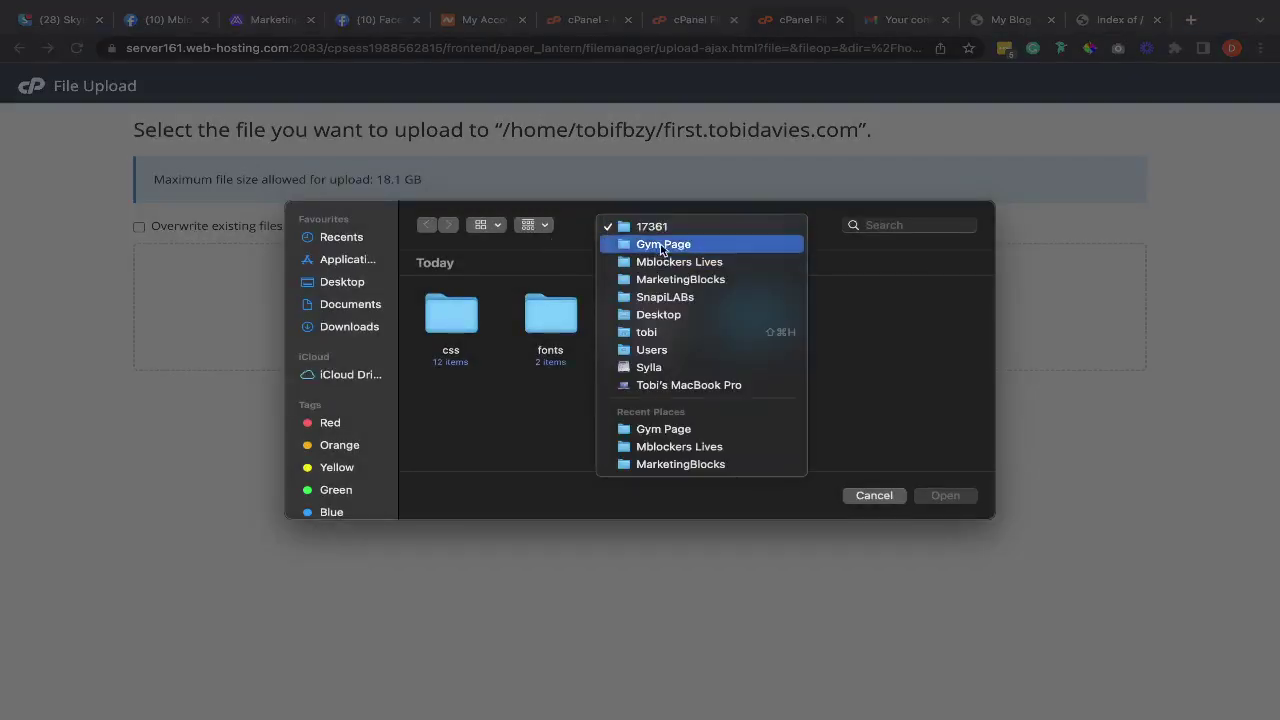
{"action": "left_click", "coordinate": [652, 227]}
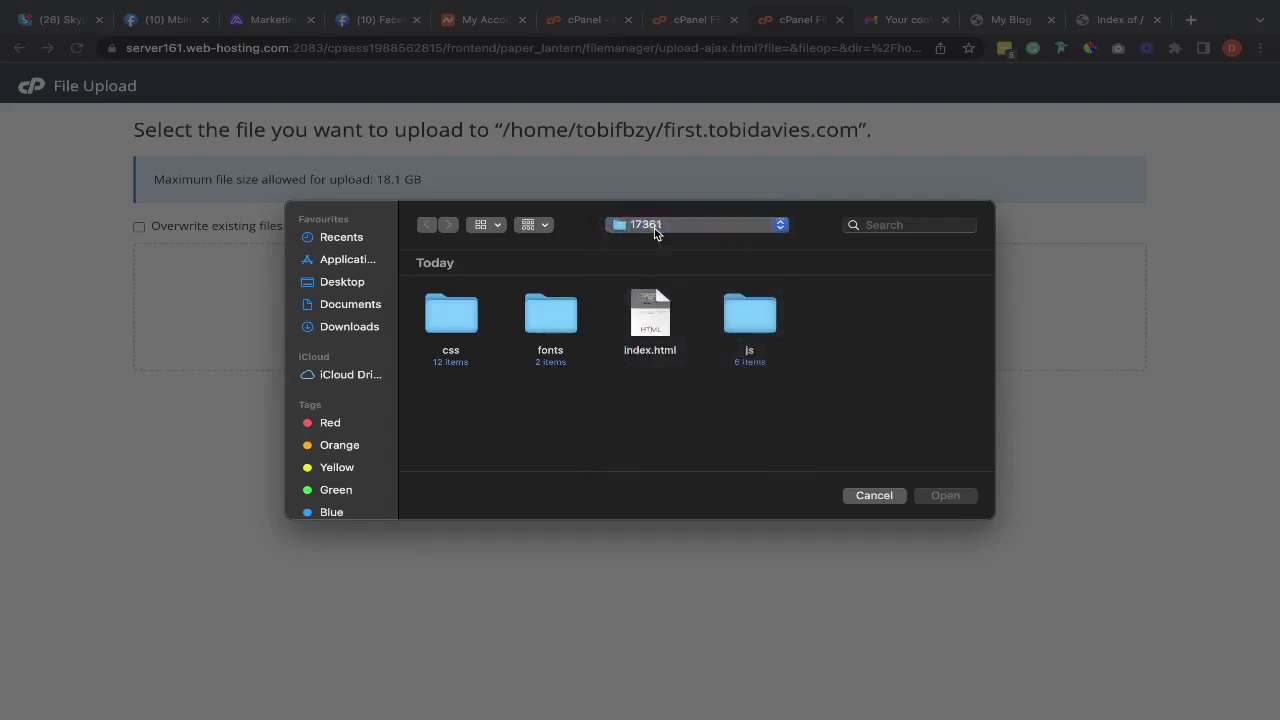
{"action": "left_click", "coordinate": [654, 228]}
{"action": "left_click", "coordinate": [650, 247]}
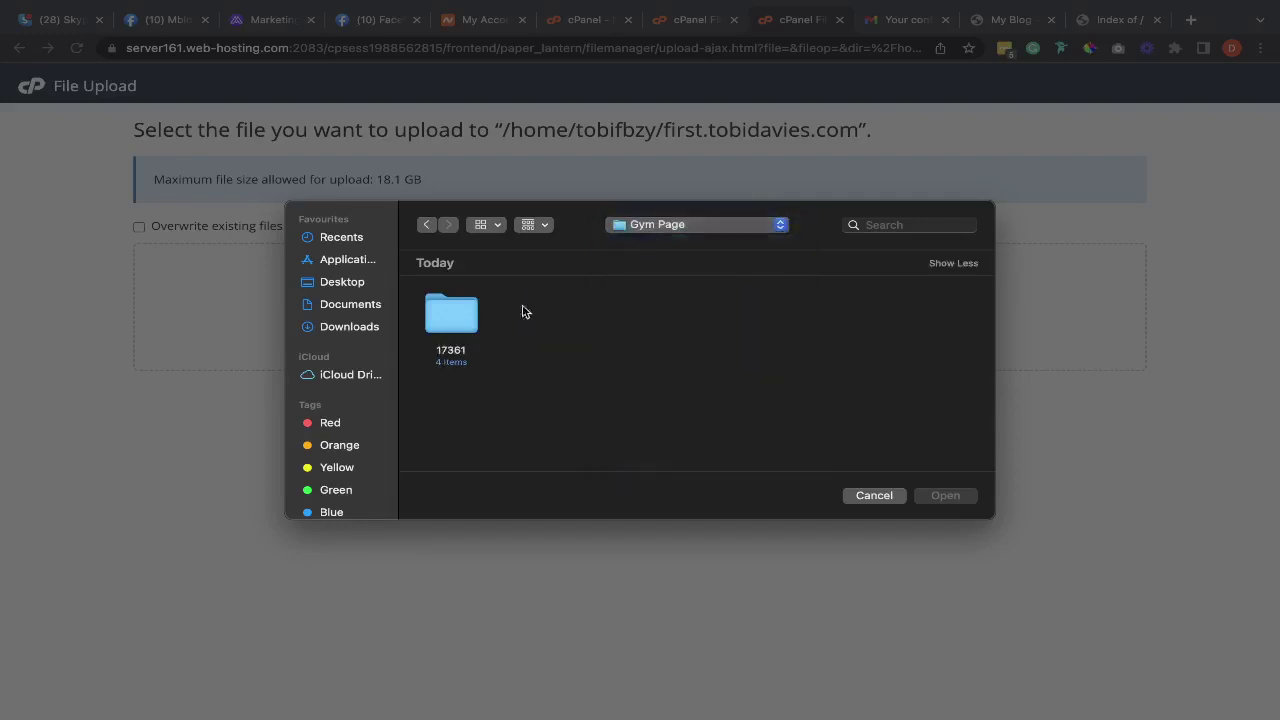
{"action": "double_click", "coordinate": [458, 322]}
{"action": "left_click", "coordinate": [659, 228]}
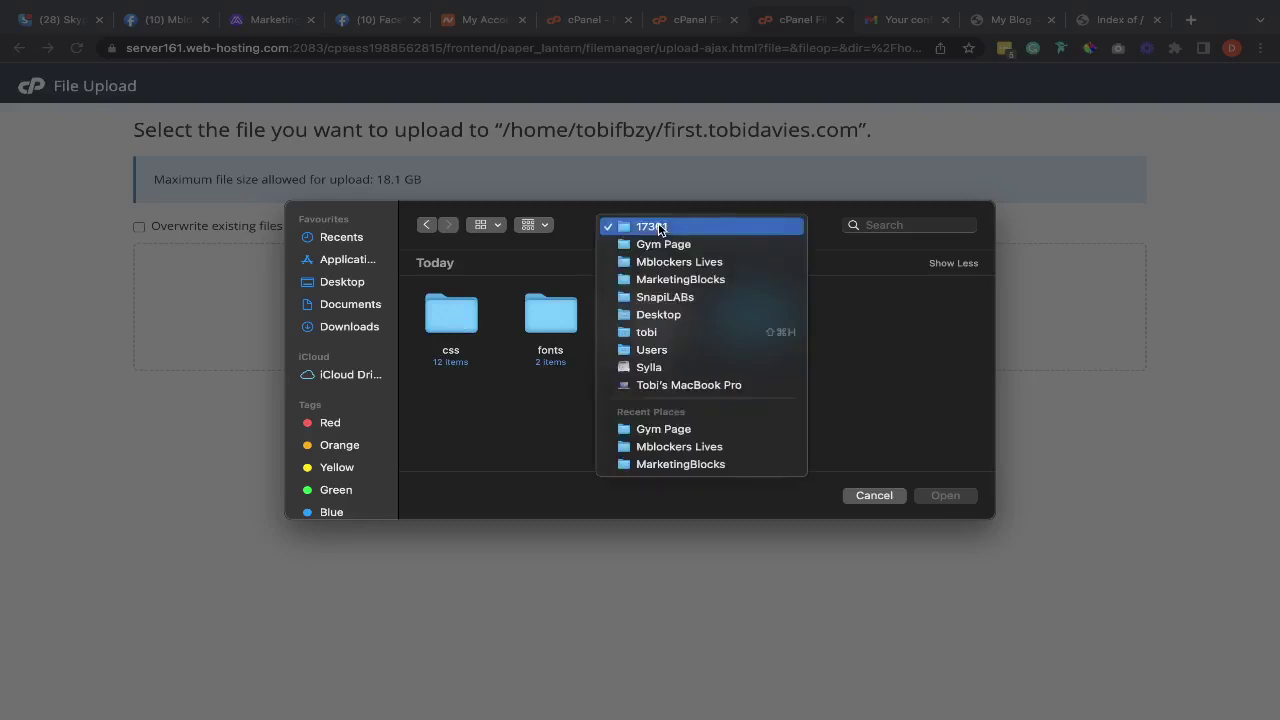
{"action": "left_click", "coordinate": [650, 244]}
{"action": "right_click", "coordinate": [454, 316]}
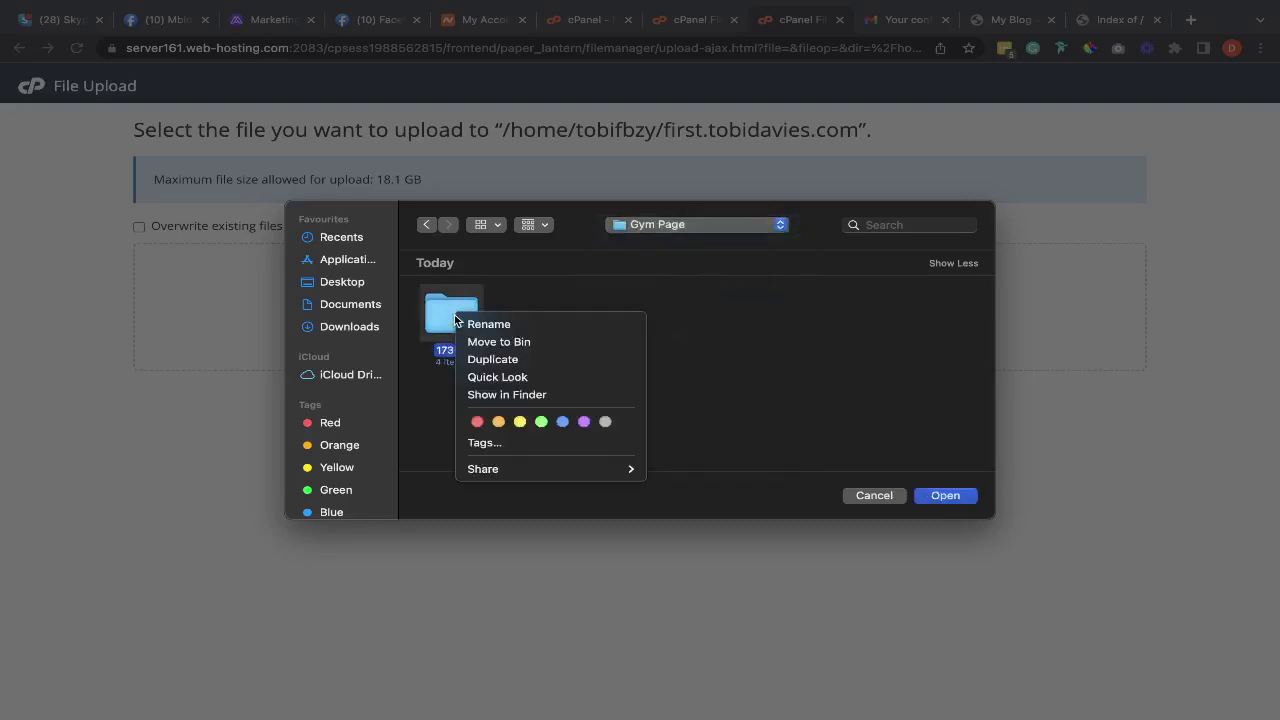
{"action": "left_click", "coordinate": [786, 316]}
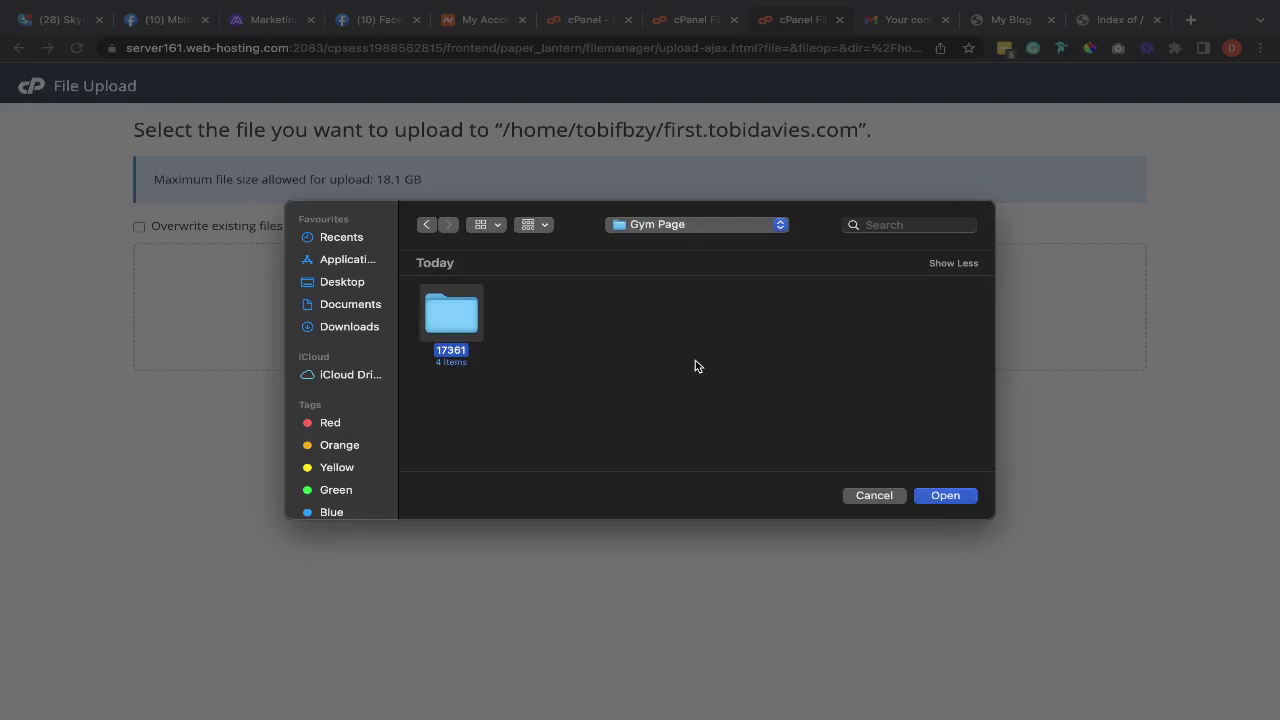
Step: Switch to Finder, compress the 17361 folder inside Gym Page into a zip archive, and look at the folder's contents
{"action": "key", "text": "ctrl+Left"}
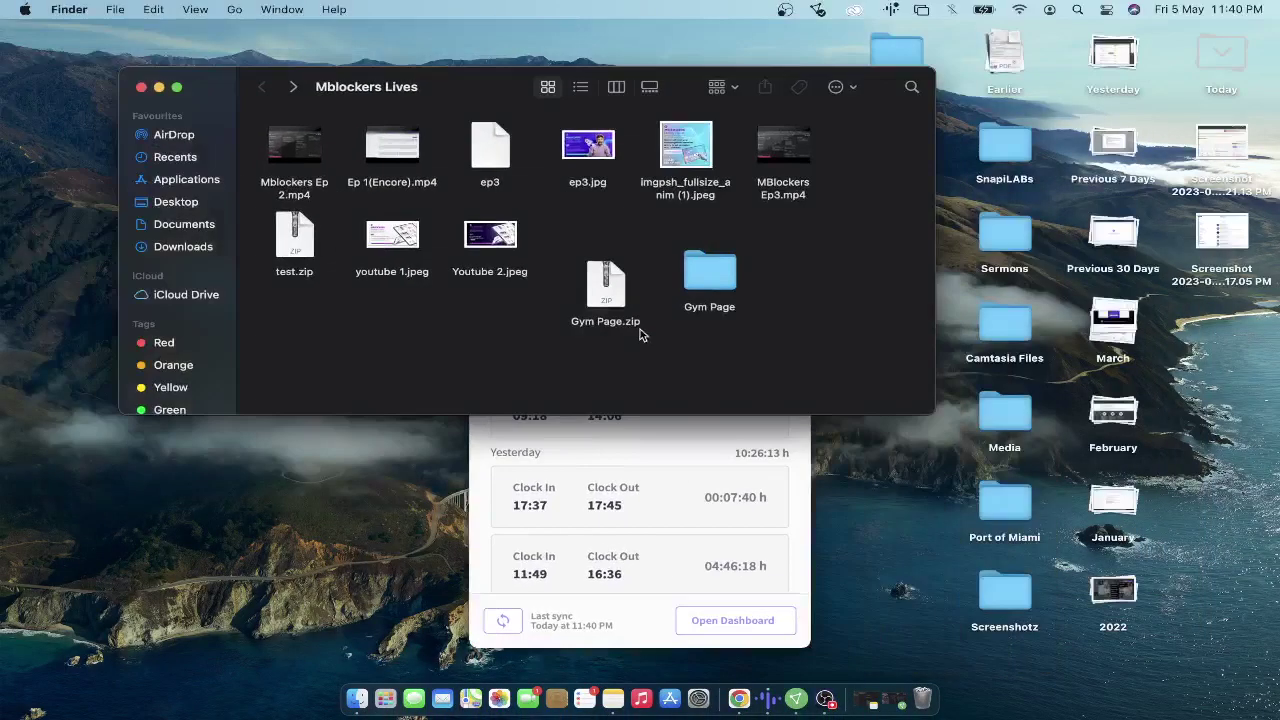
{"action": "double_click", "coordinate": [698, 272]}
{"action": "double_click", "coordinate": [303, 158]}
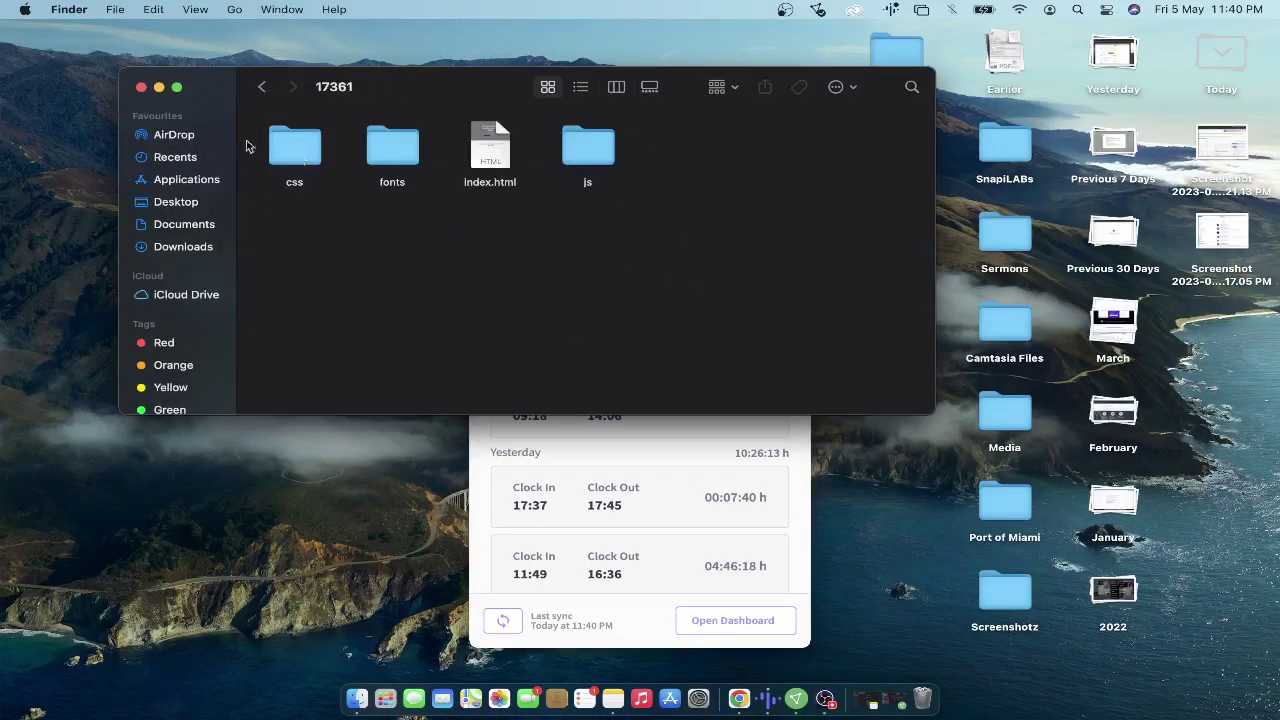
{"action": "left_click", "coordinate": [261, 88]}
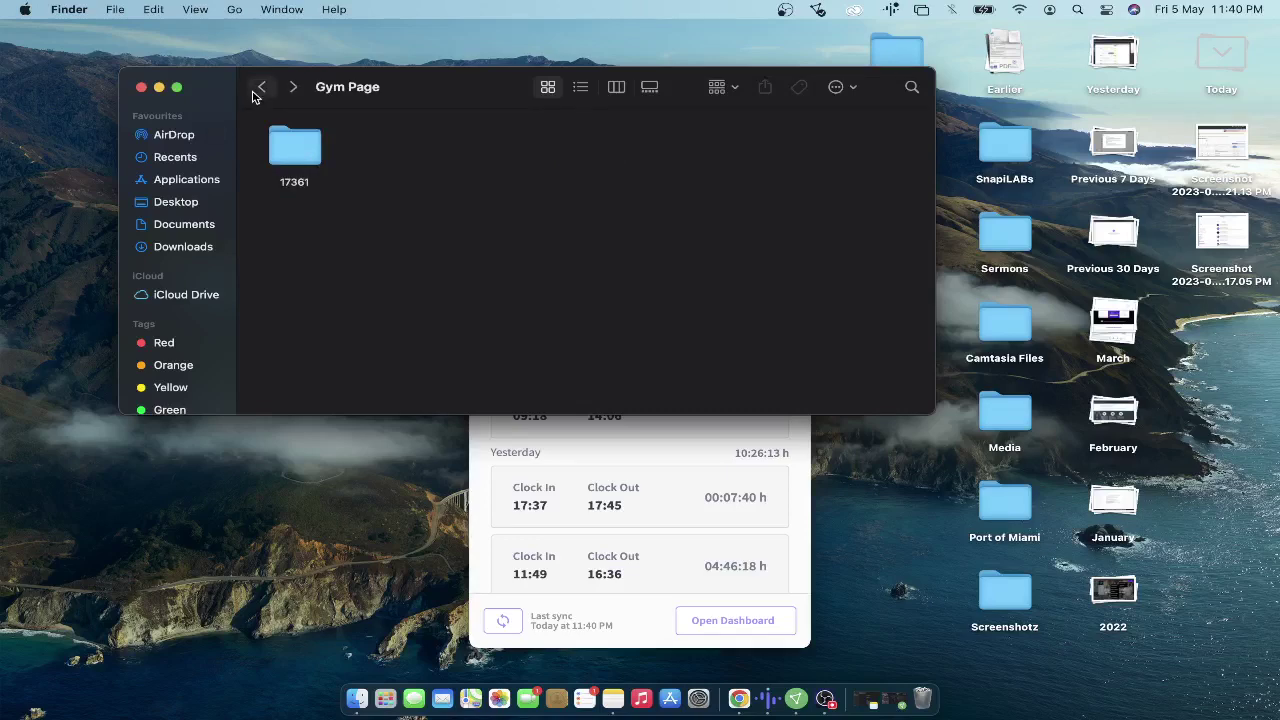
{"action": "right_click", "coordinate": [292, 145]}
{"action": "left_click", "coordinate": [385, 243]}
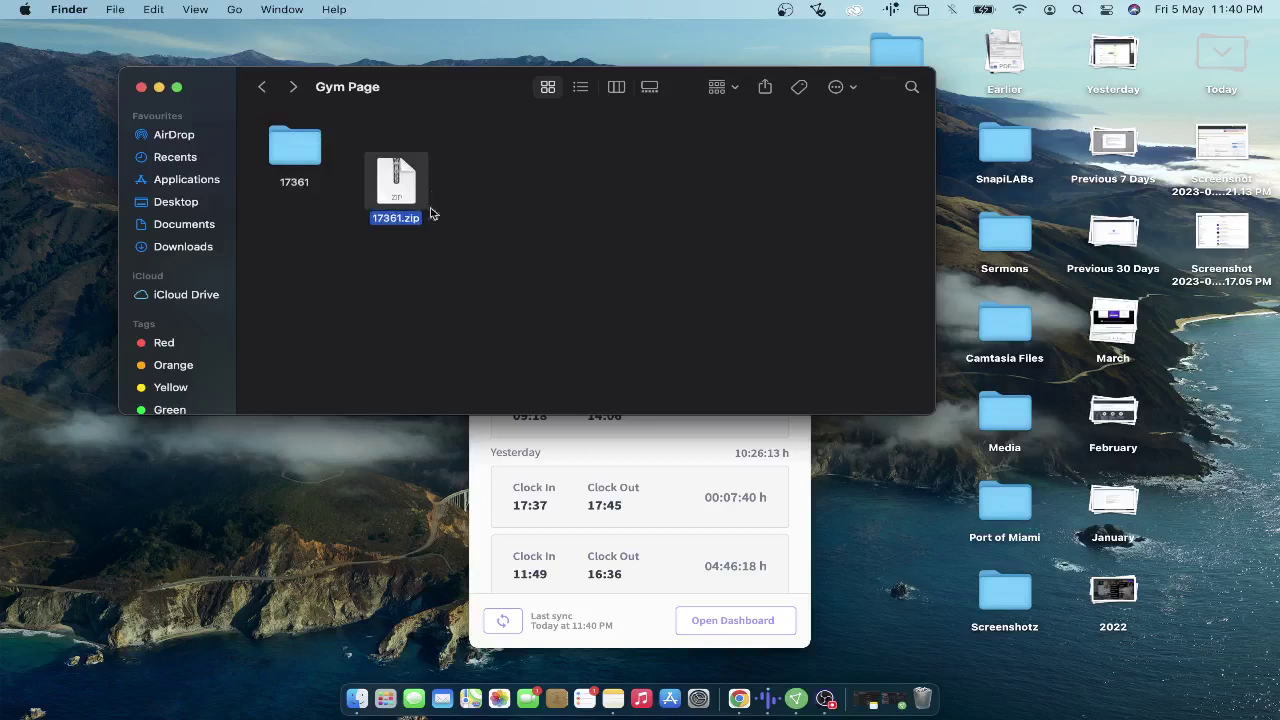
{"action": "double_click", "coordinate": [291, 152]}
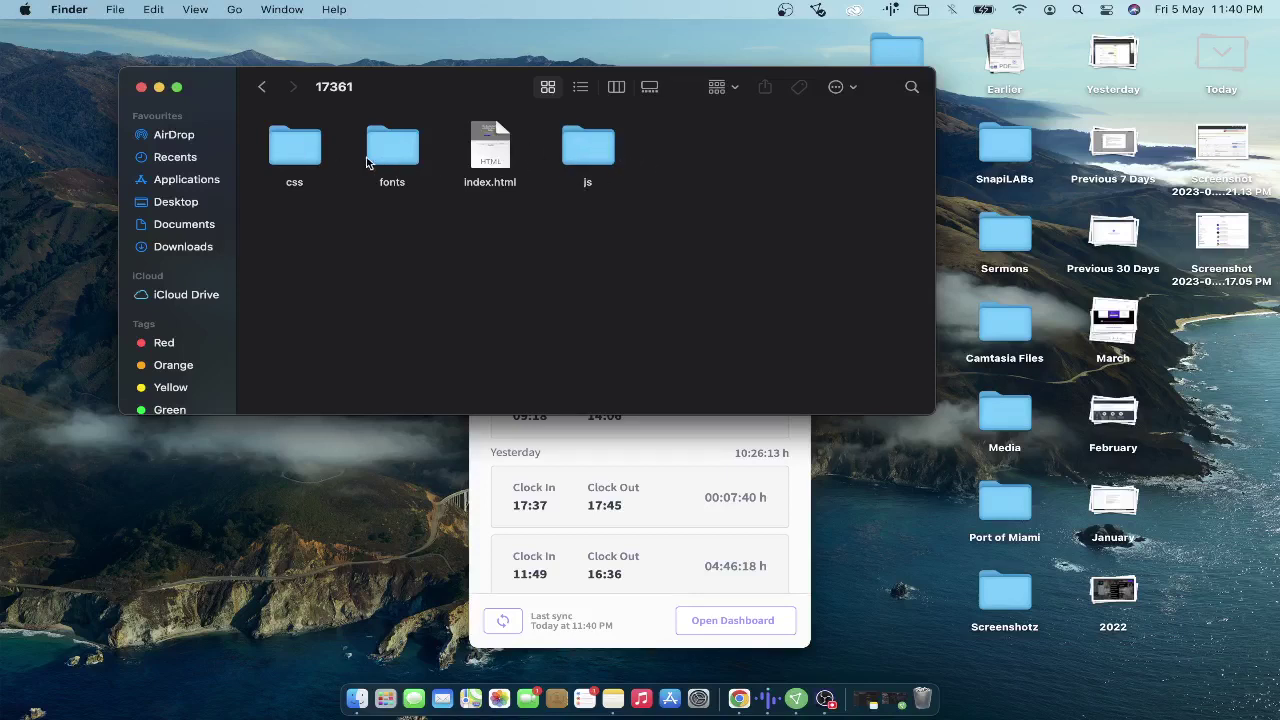
{"action": "left_click", "coordinate": [259, 88]}
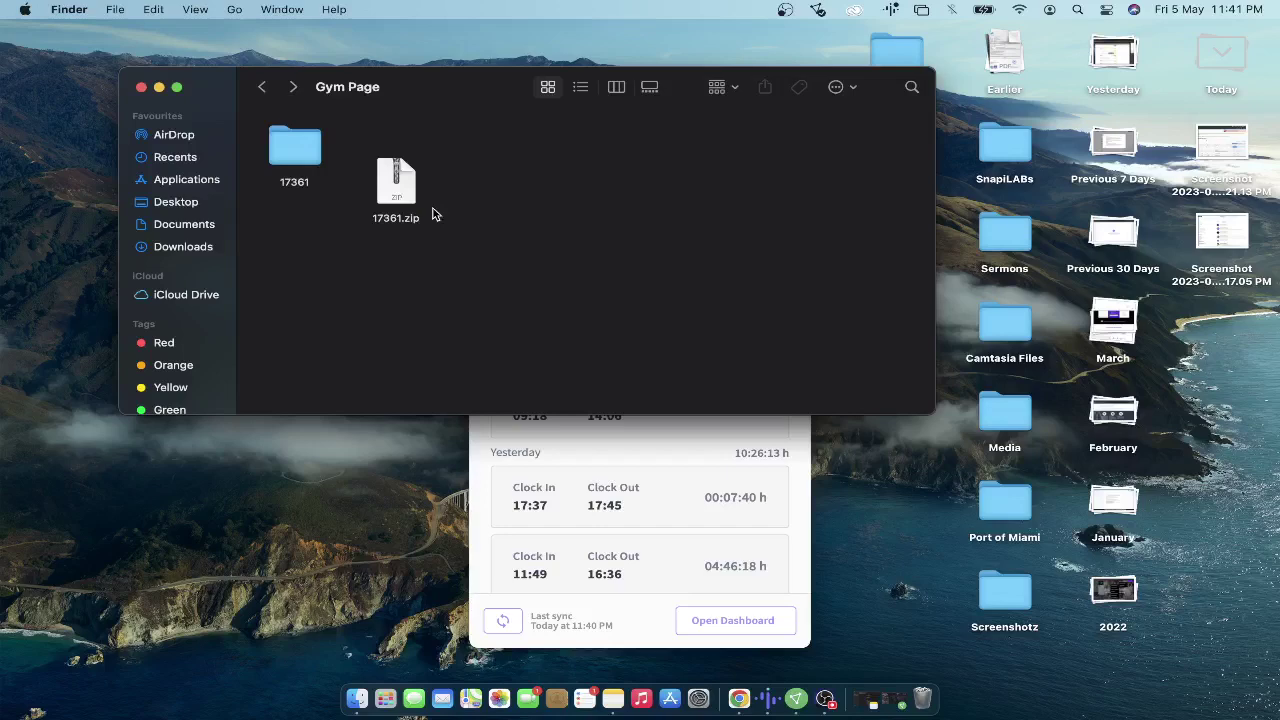
Step: Switch back to Chrome, restart the upload's file selection and choose 17361.zip in the Gym Page folder
{"action": "key", "text": "ctrl+Up"}
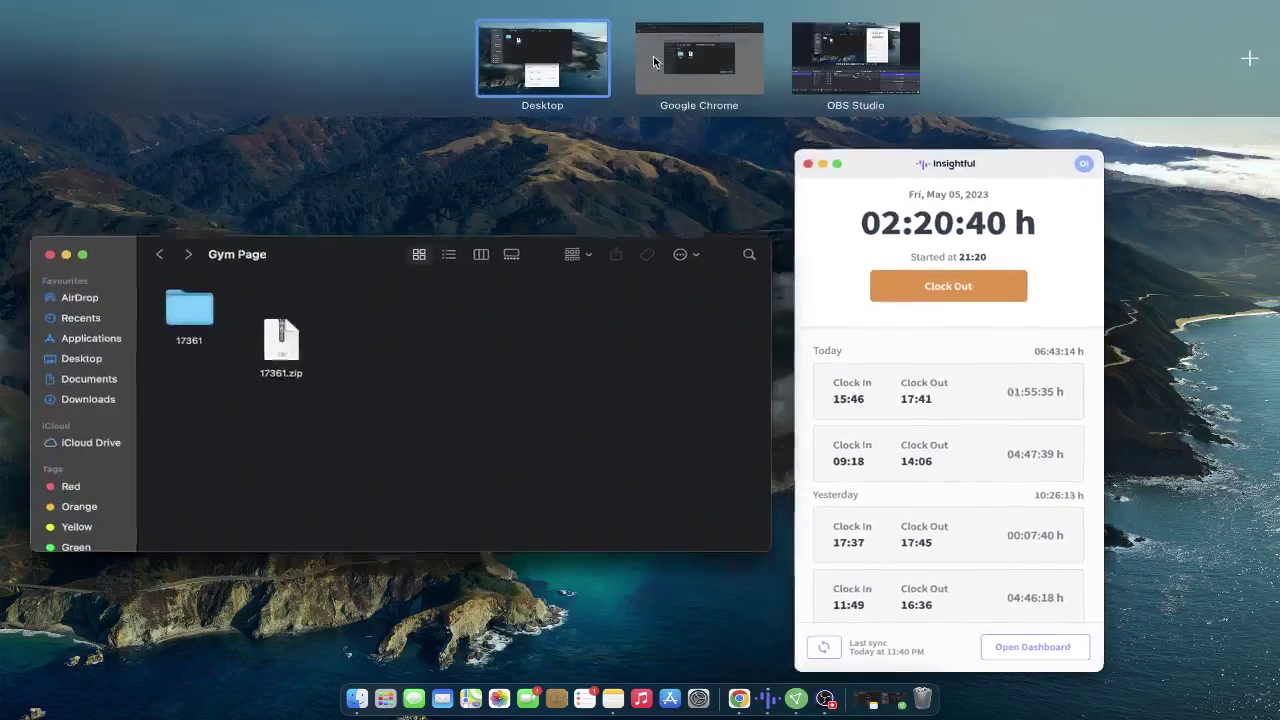
{"action": "left_click", "coordinate": [700, 72]}
{"action": "left_click", "coordinate": [862, 490]}
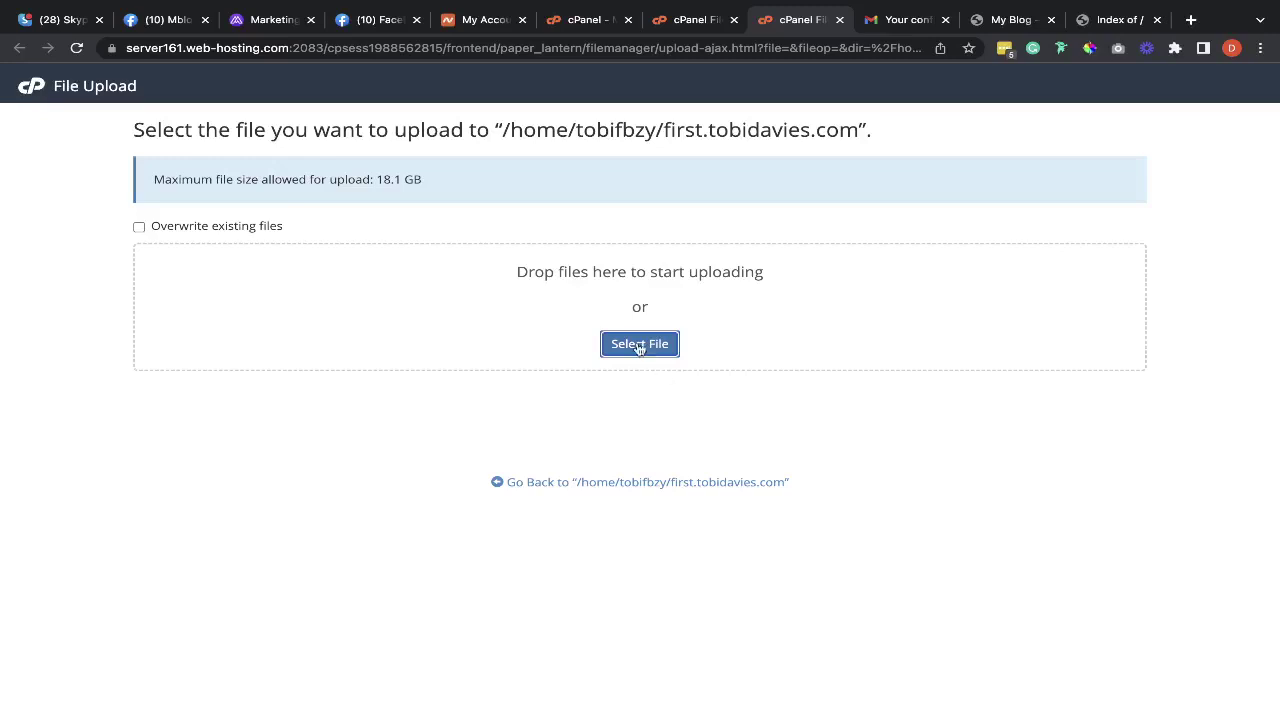
{"action": "left_click", "coordinate": [639, 345]}
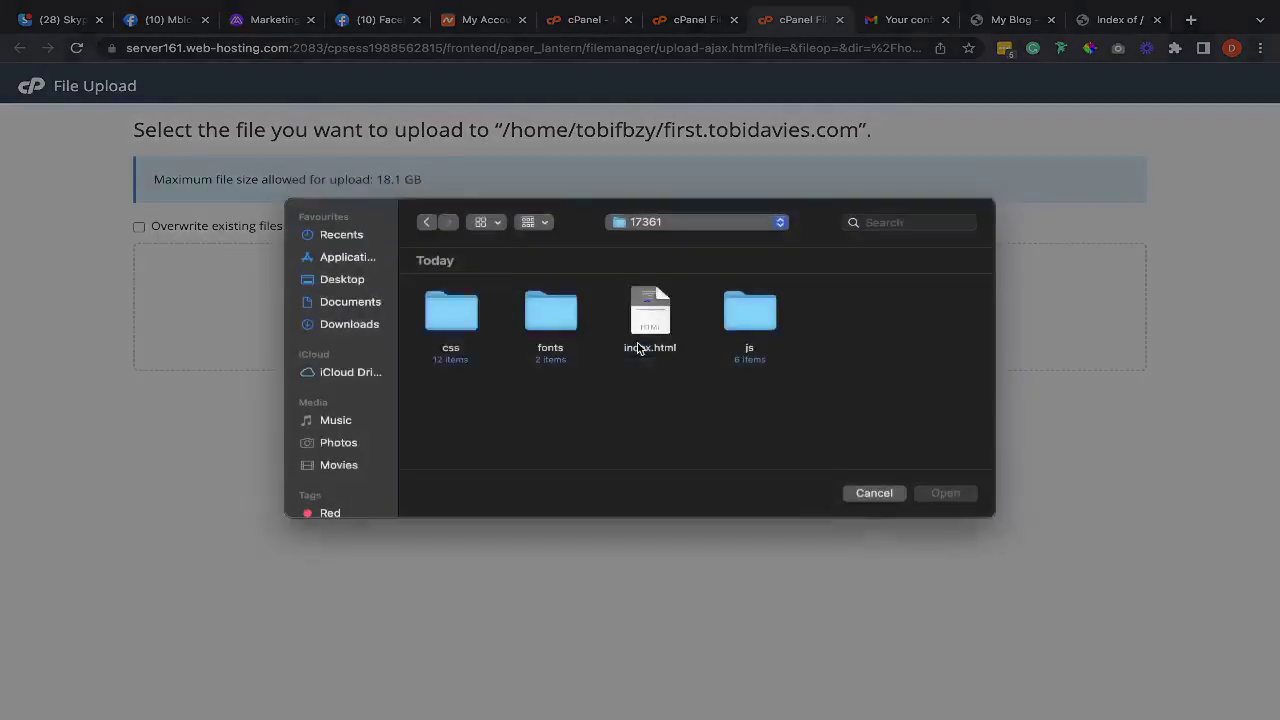
{"action": "left_click", "coordinate": [645, 227]}
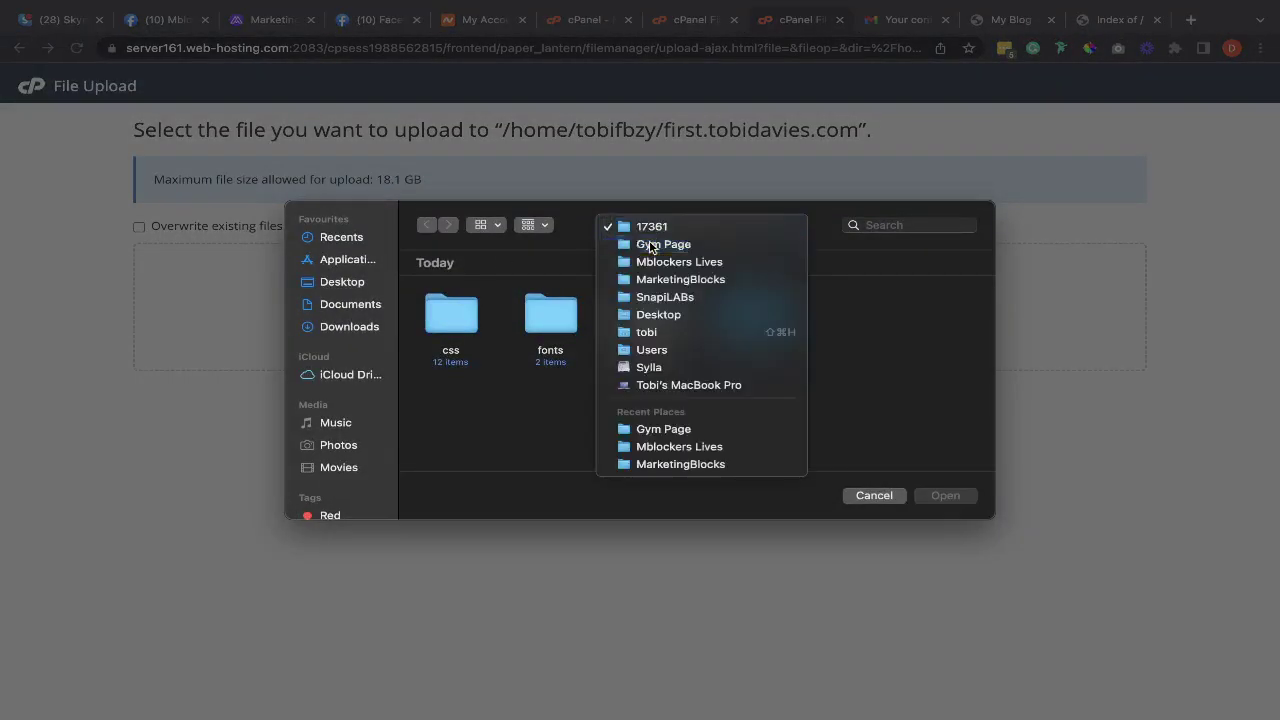
{"action": "left_click", "coordinate": [648, 245]}
{"action": "left_click", "coordinate": [551, 323]}
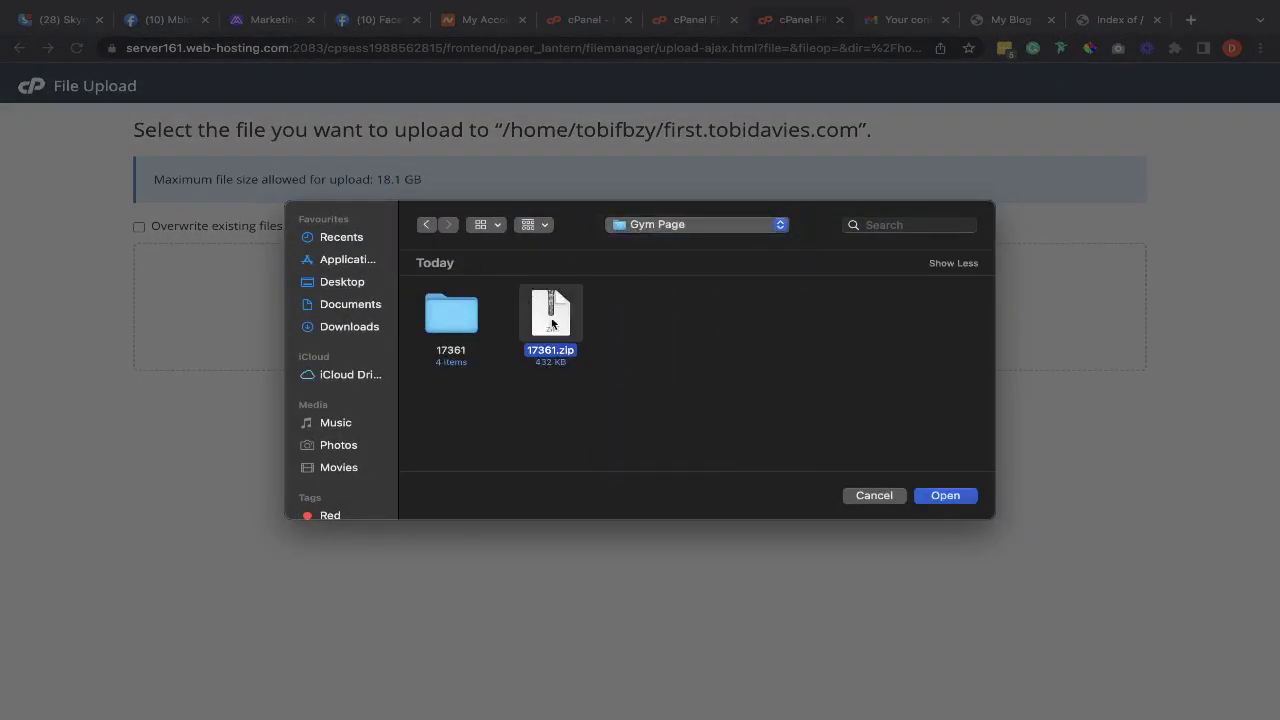
{"action": "left_click", "coordinate": [450, 320]}
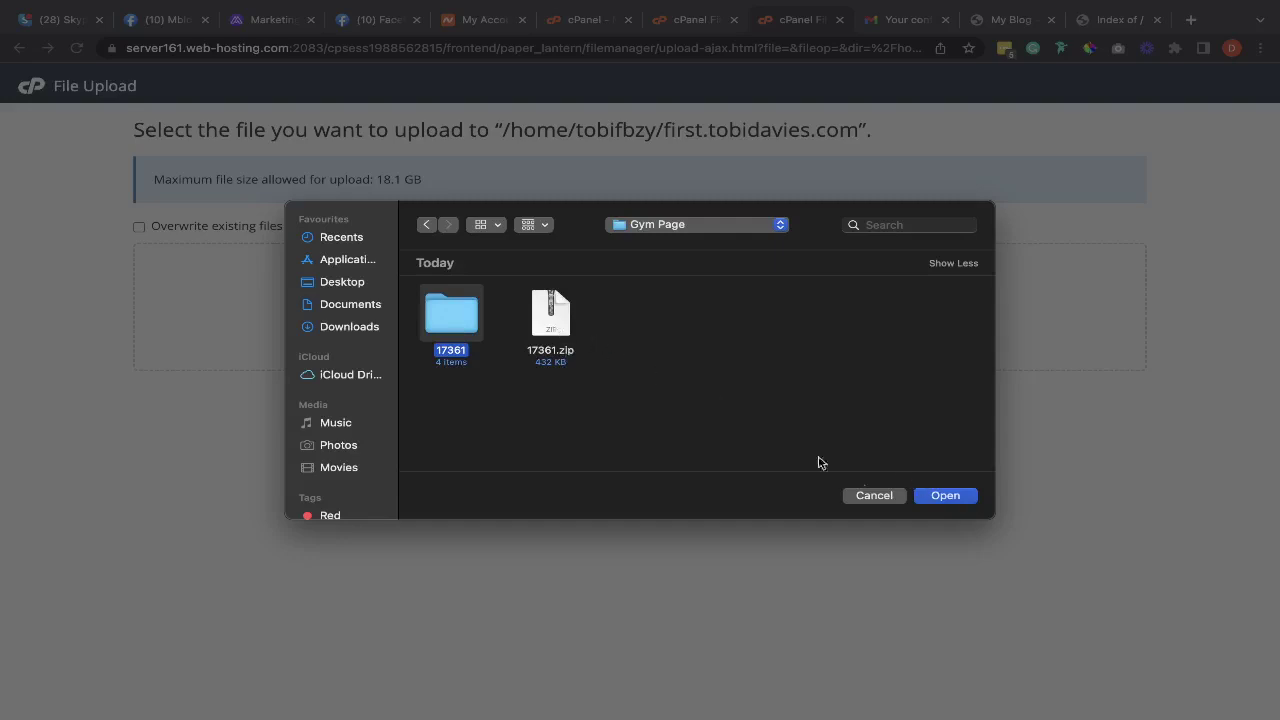
{"action": "left_click", "coordinate": [927, 497]}
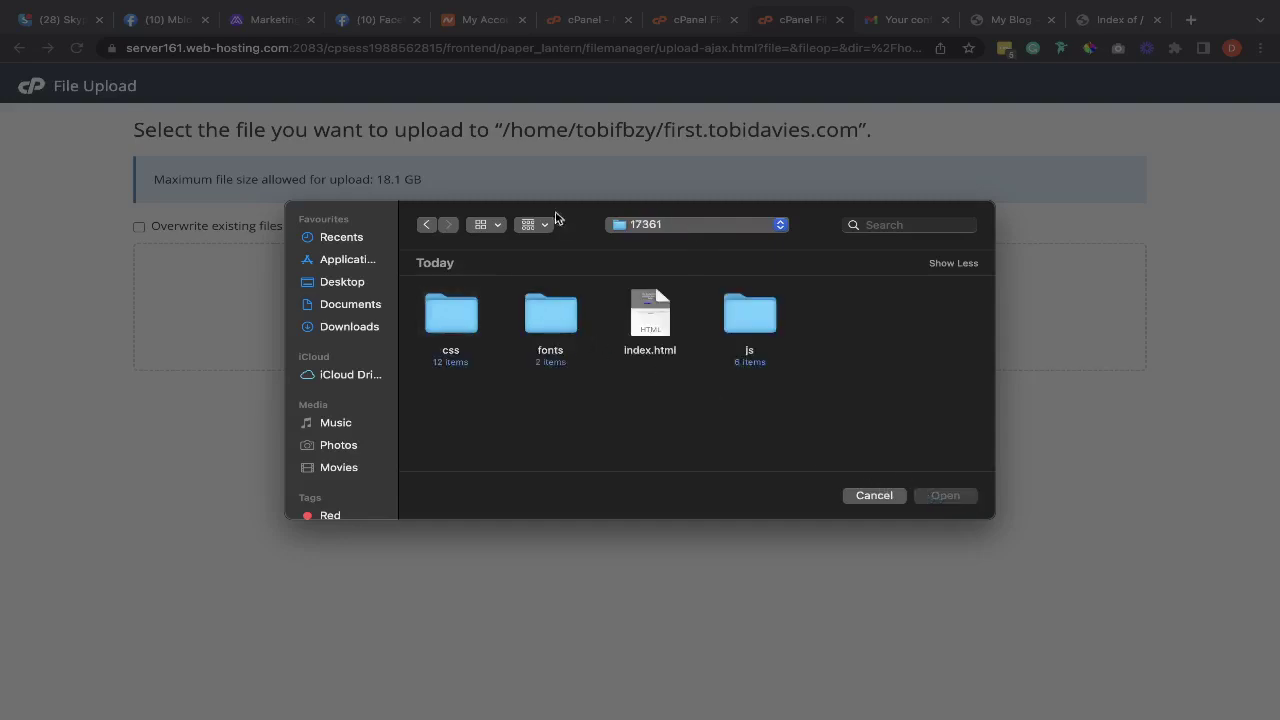
{"action": "left_click", "coordinate": [645, 228]}
{"action": "left_click", "coordinate": [652, 246]}
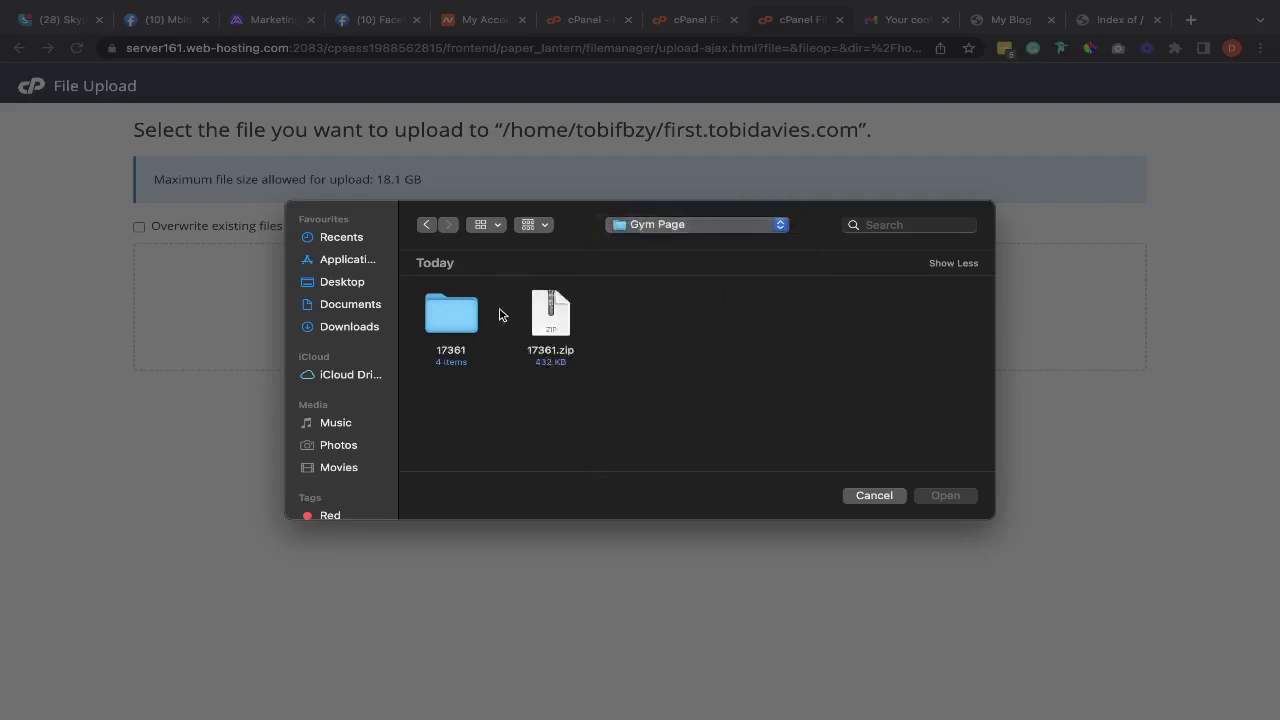
Step: Upload 17361.zip to the "first" subdomain's folder and go back to that folder's listing
{"action": "left_click", "coordinate": [551, 320]}
{"action": "left_click", "coordinate": [944, 496]}
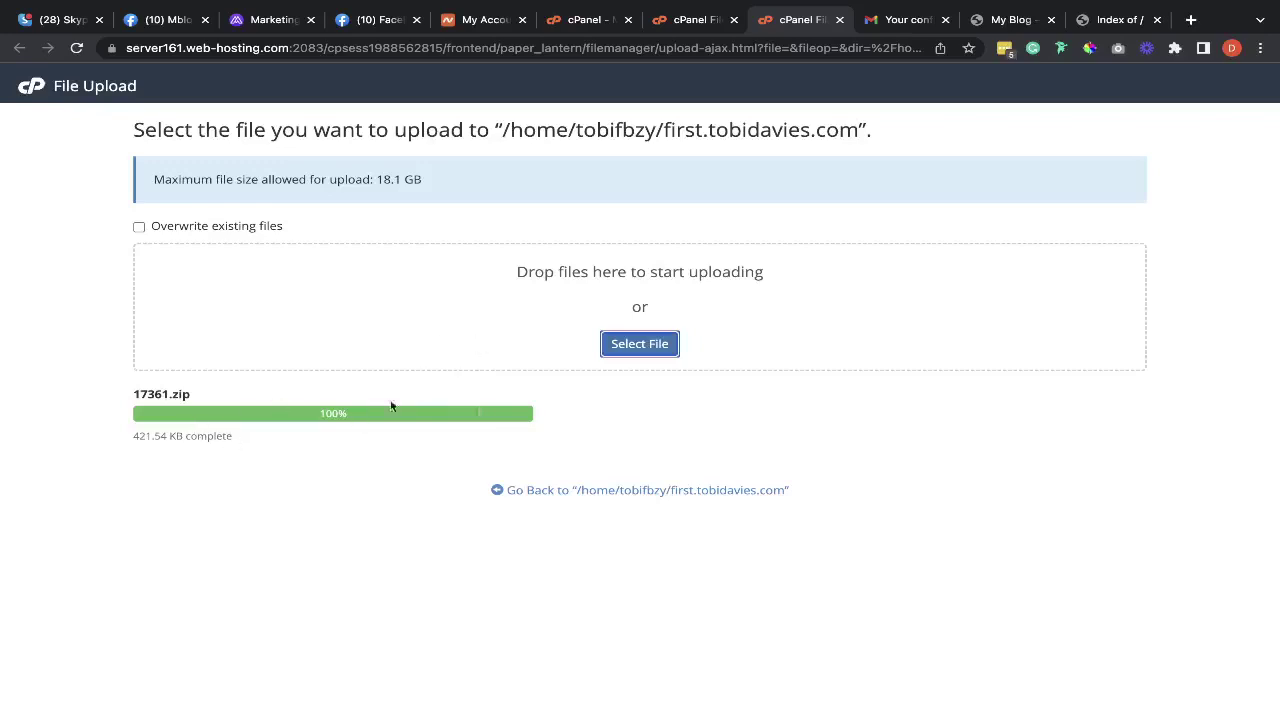
{"action": "left_click", "coordinate": [586, 493]}
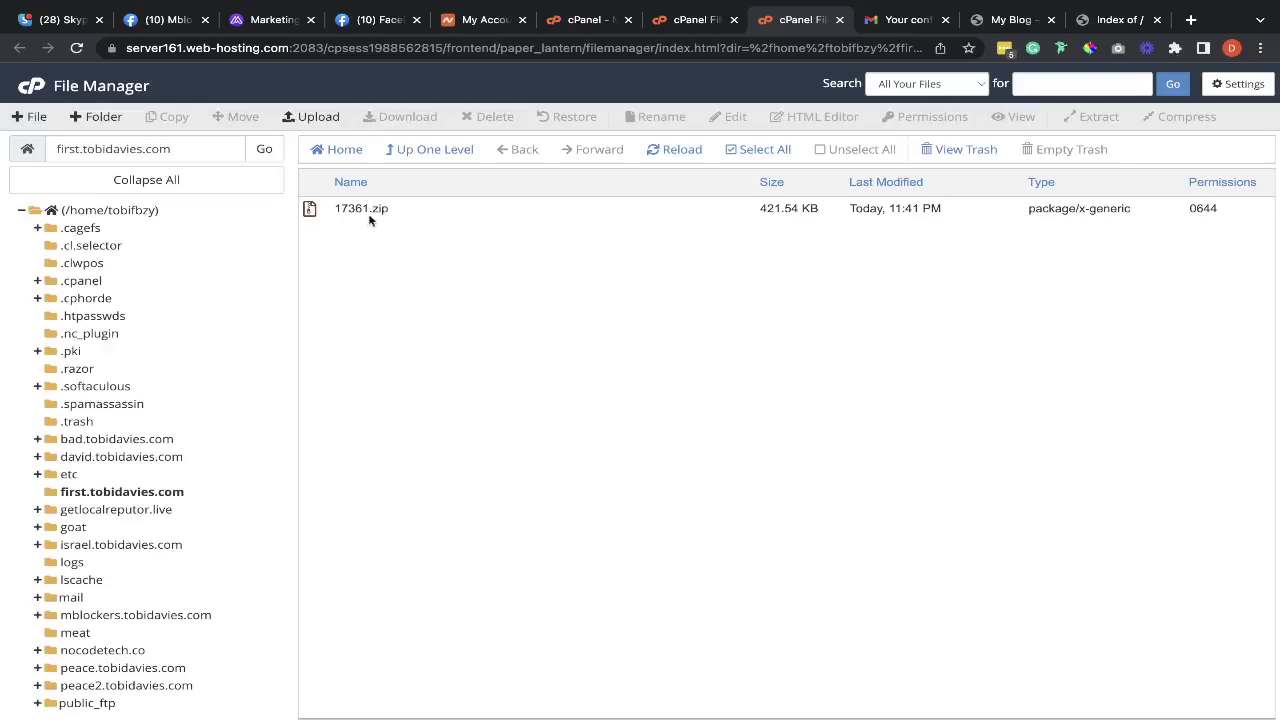
Step: Extract 17361.zip into the "first" subdomain's folder and dismiss the extraction results
{"action": "left_click", "coordinate": [349, 211]}
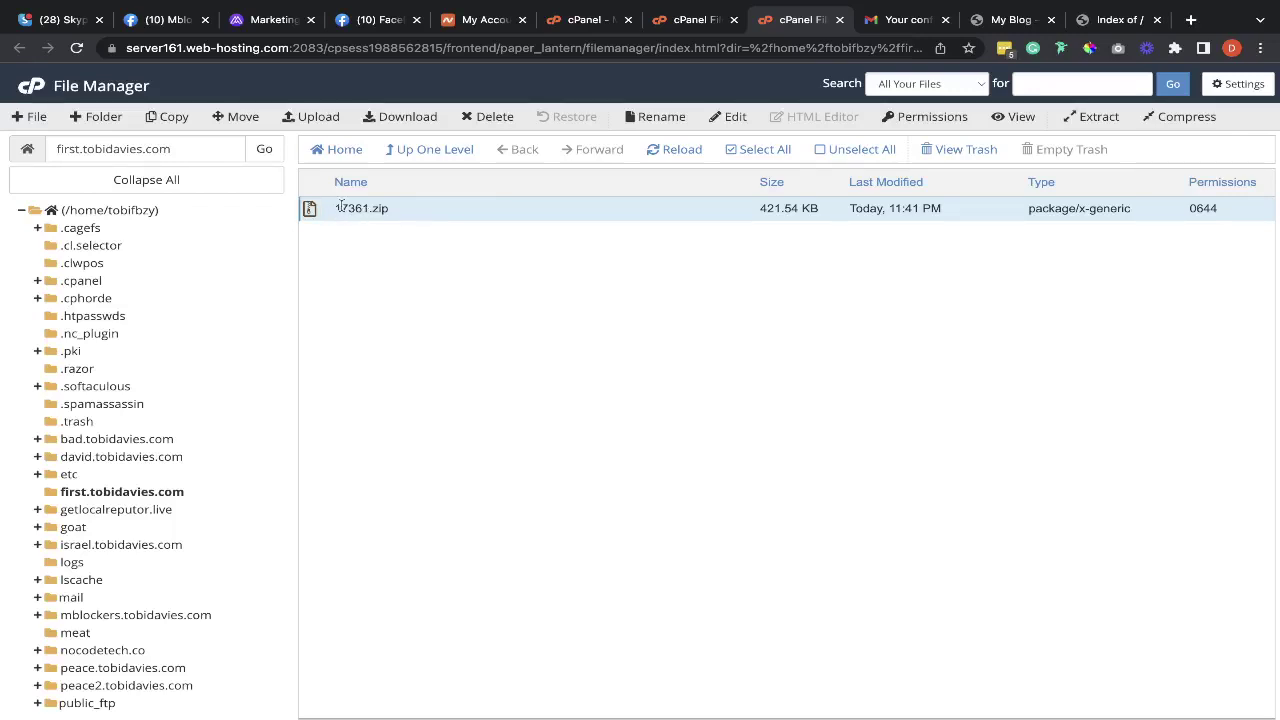
{"action": "right_click", "coordinate": [341, 207]}
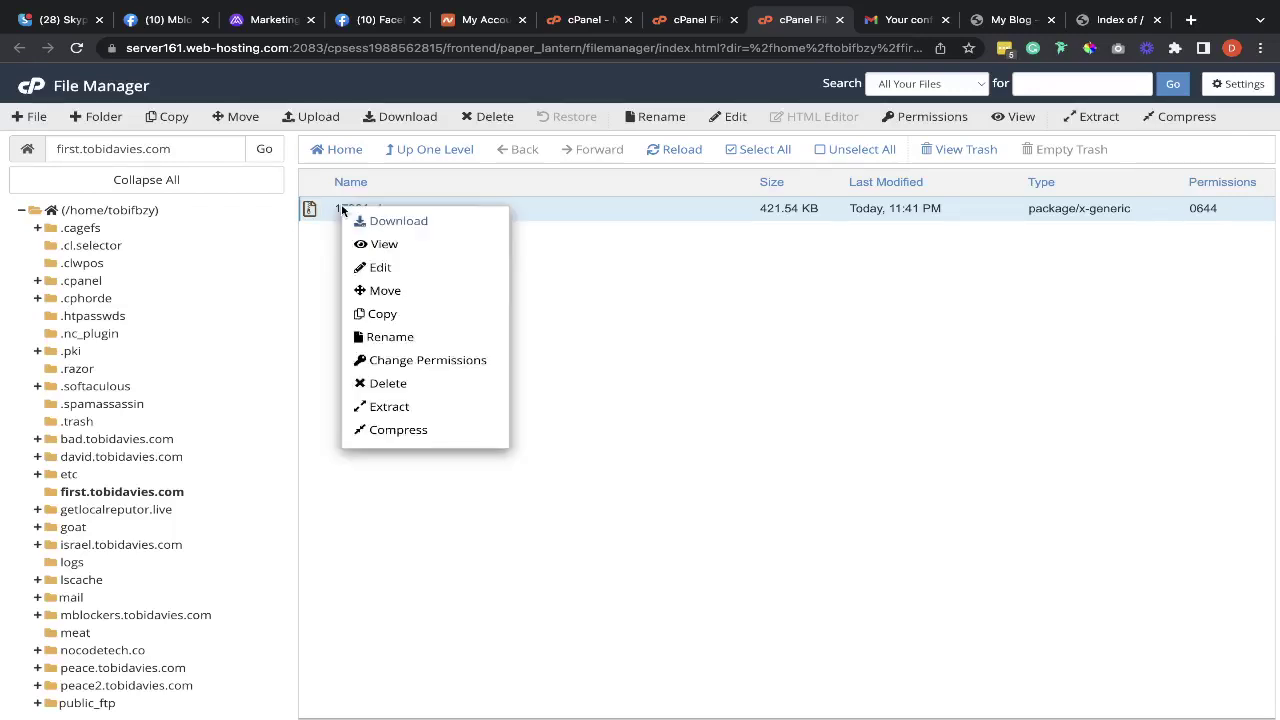
{"action": "left_click", "coordinate": [378, 408]}
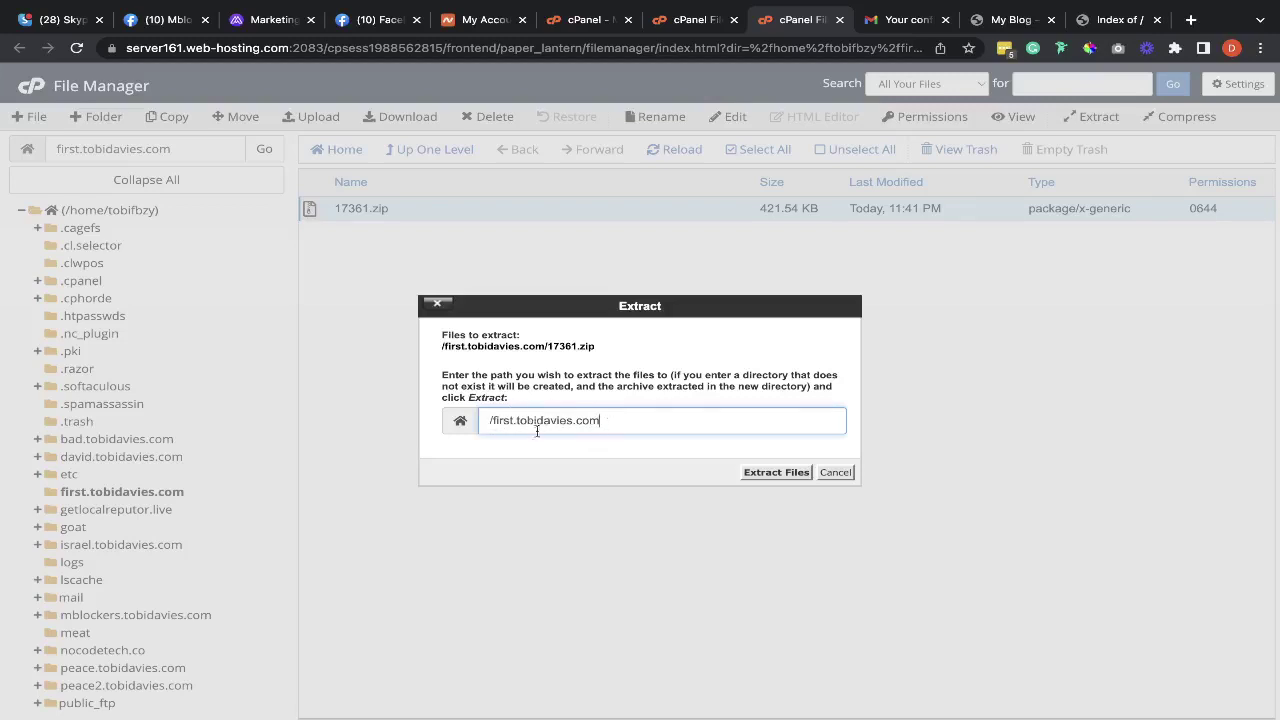
{"action": "left_click", "coordinate": [776, 472]}
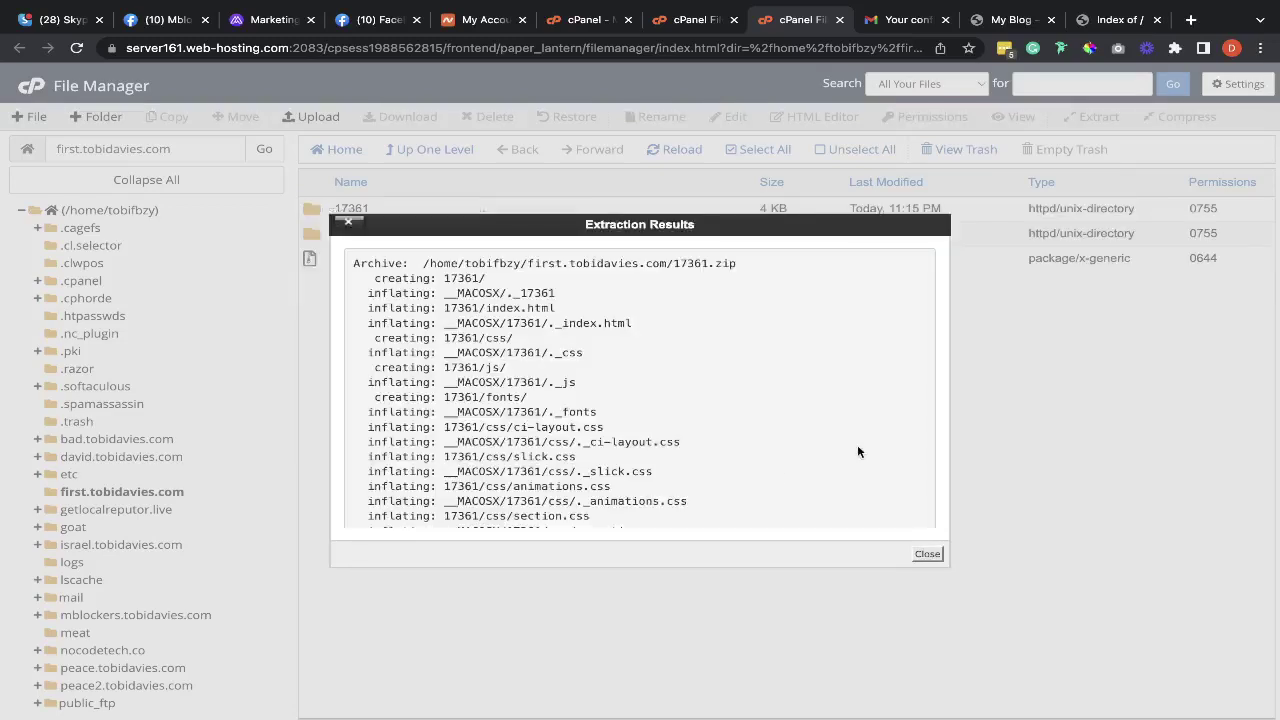
{"action": "left_click", "coordinate": [925, 553]}
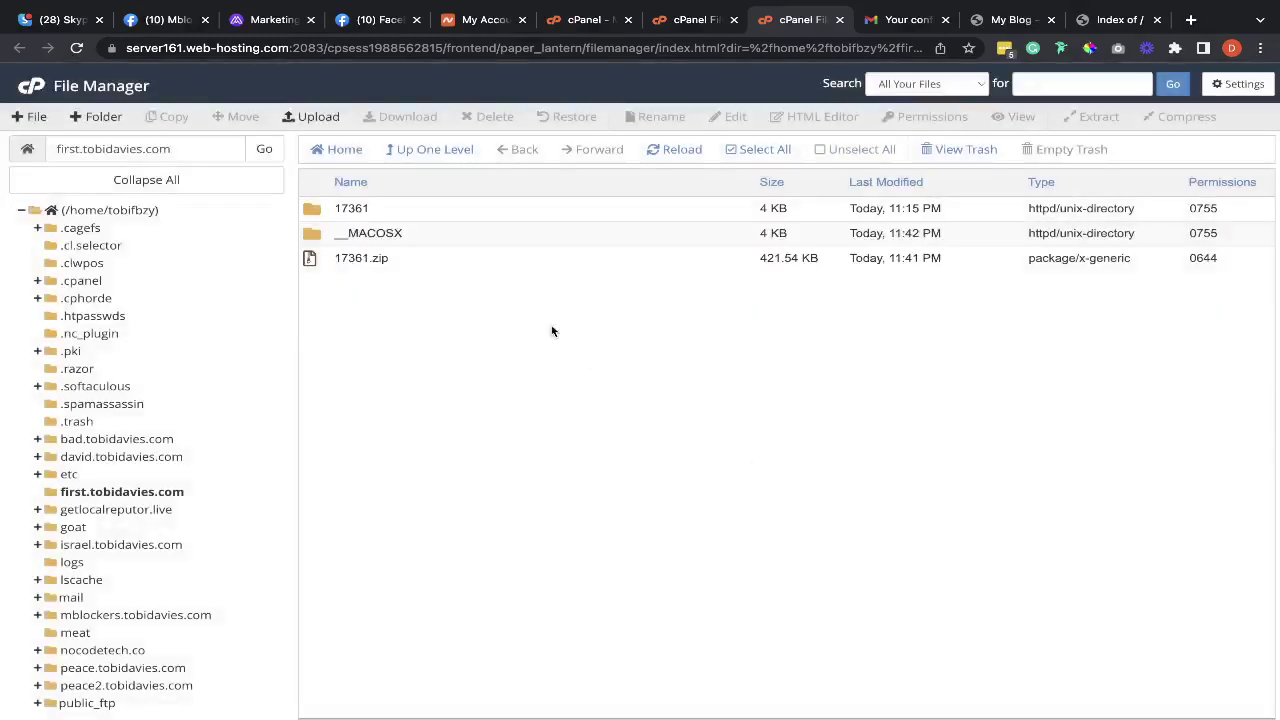
Step: Look inside the extracted 17361 folder, then return to the "first" subdomain's folder by way of the home directory
{"action": "double_click", "coordinate": [312, 215]}
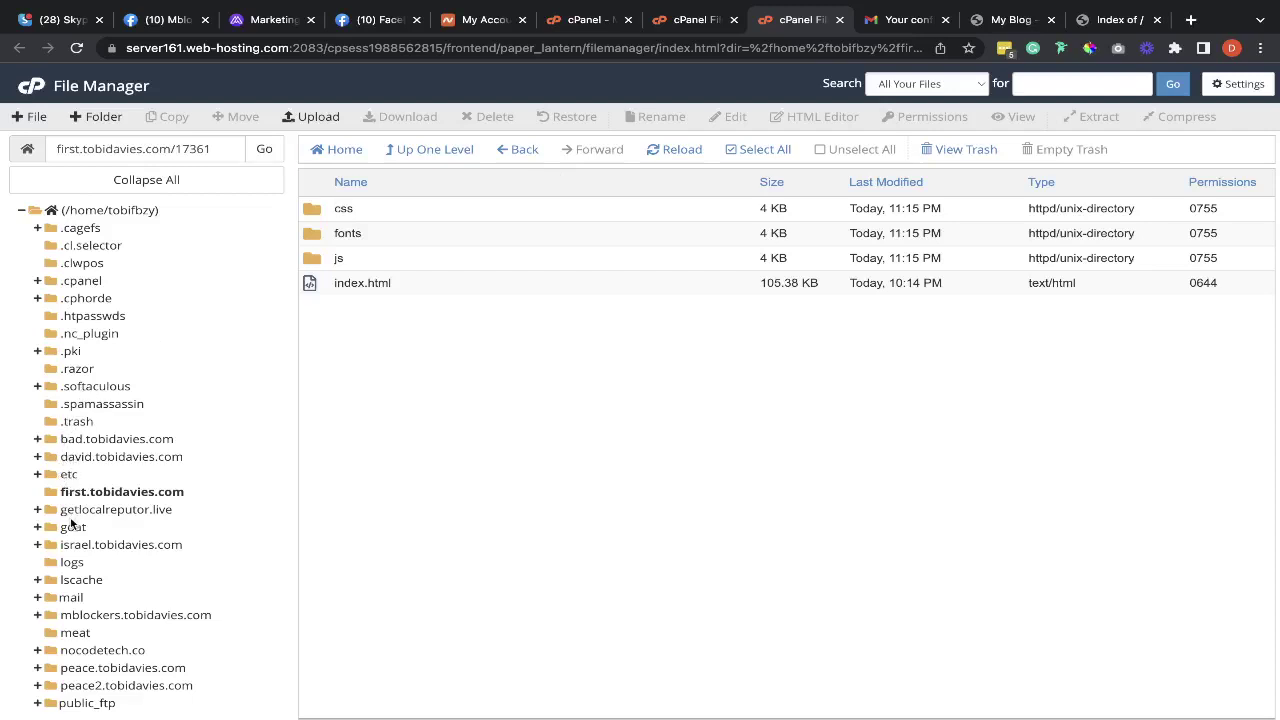
{"action": "left_click", "coordinate": [345, 154]}
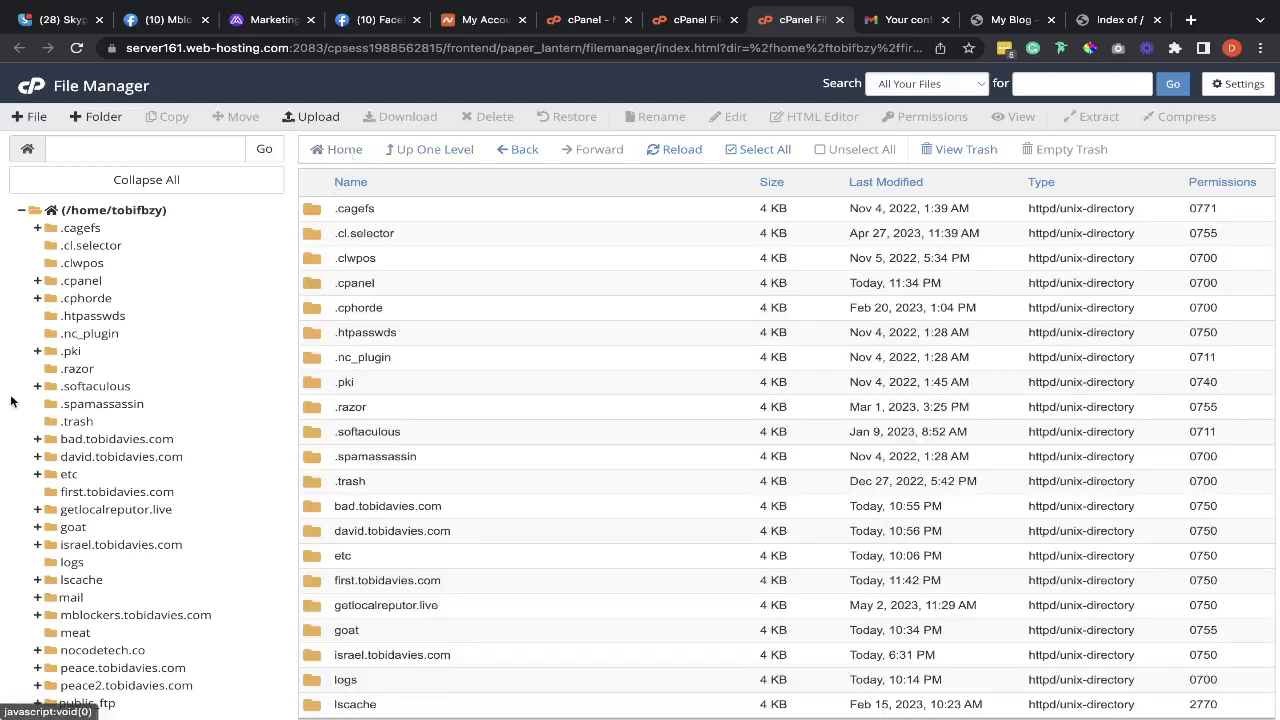
{"action": "scroll", "coordinate": [12, 400], "scroll_direction": "down", "scroll_amount": 1}
{"action": "scroll", "coordinate": [12, 401], "scroll_direction": "down", "scroll_amount": 3}
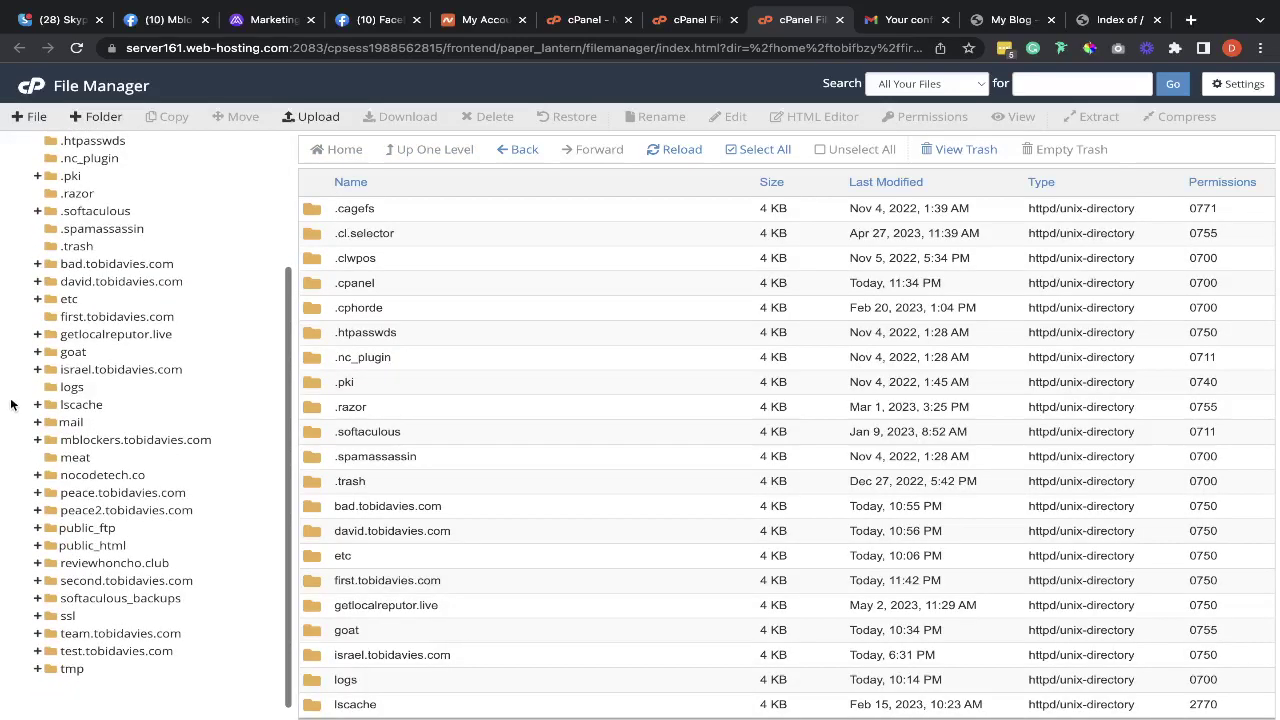
{"action": "left_click", "coordinate": [72, 316]}
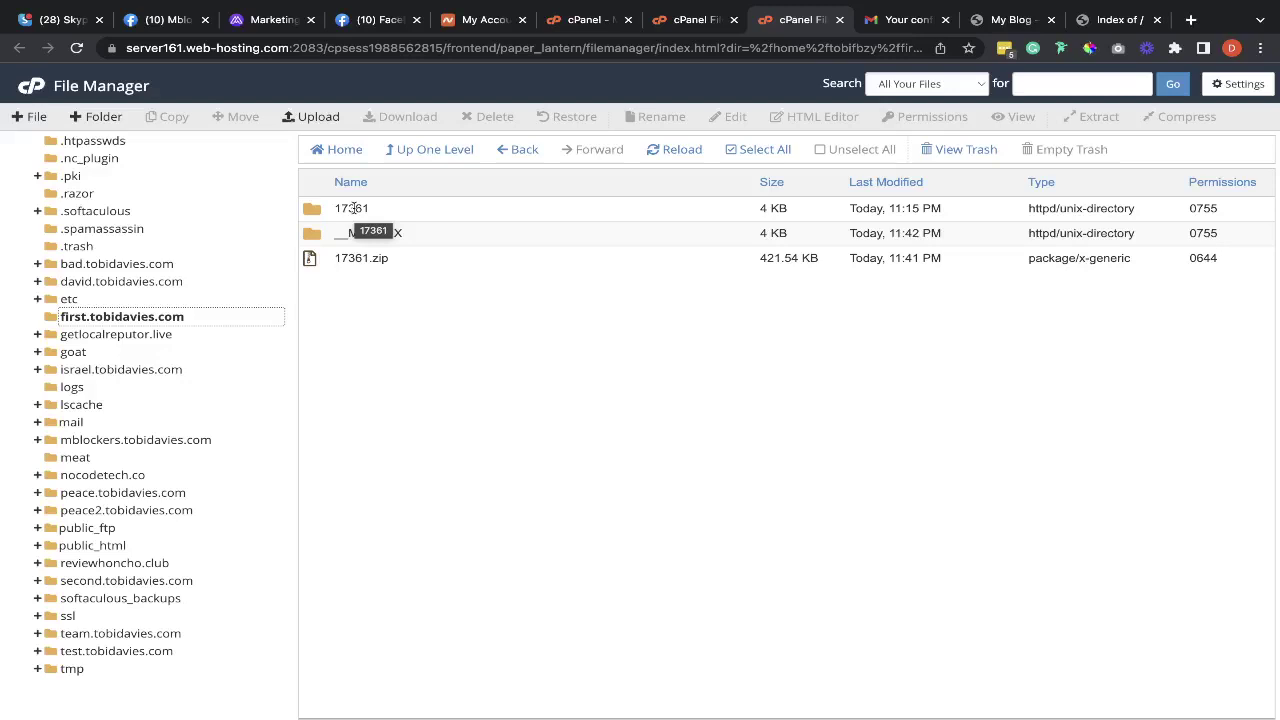
Step: Permanently delete the __MACOSX folder and 17361.zip from the "first" subdomain's folder, skipping the trash
{"action": "left_click", "coordinate": [320, 240]}
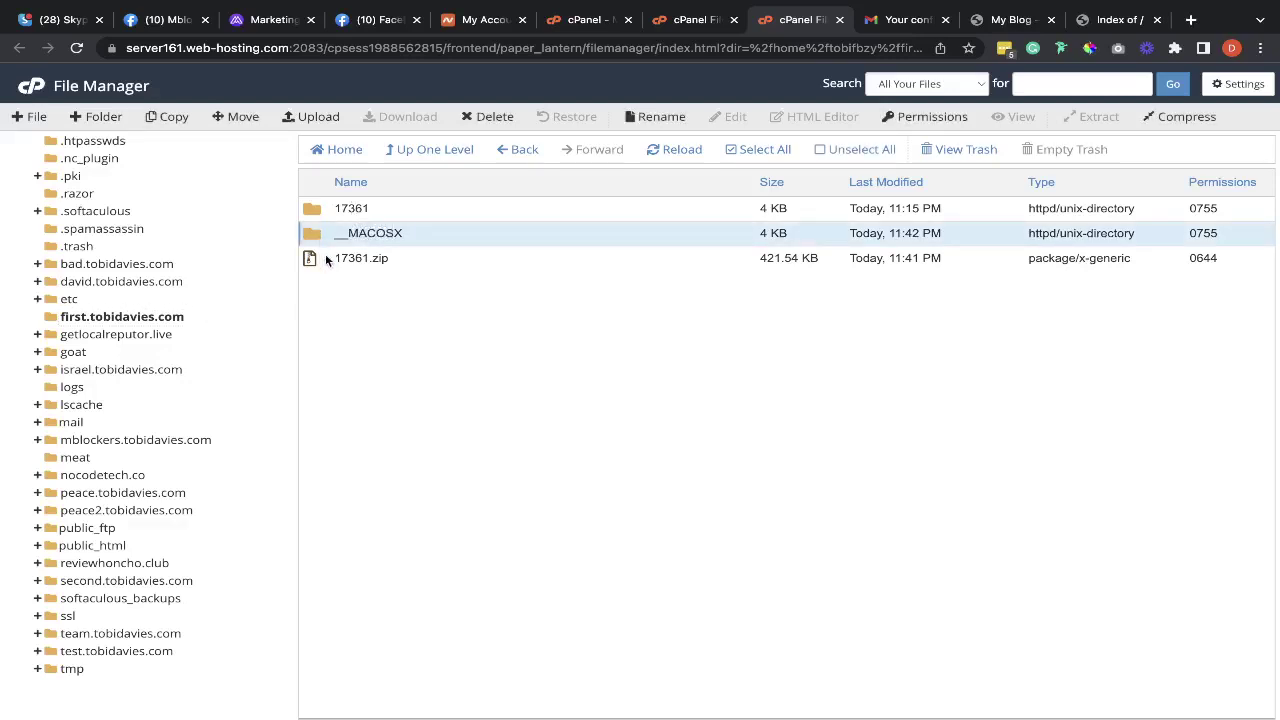
{"action": "left_click", "coordinate": [327, 256], "text": "ctrl"}
{"action": "right_click", "coordinate": [327, 256]}
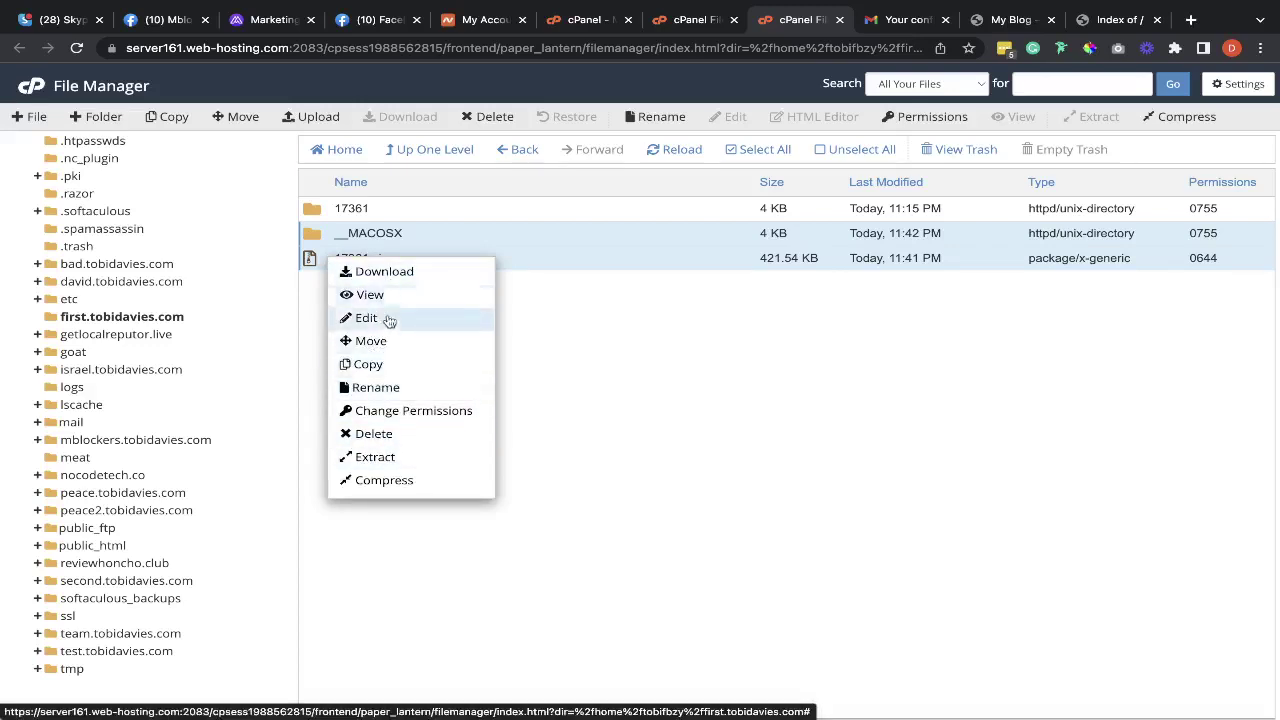
{"action": "left_click", "coordinate": [373, 433]}
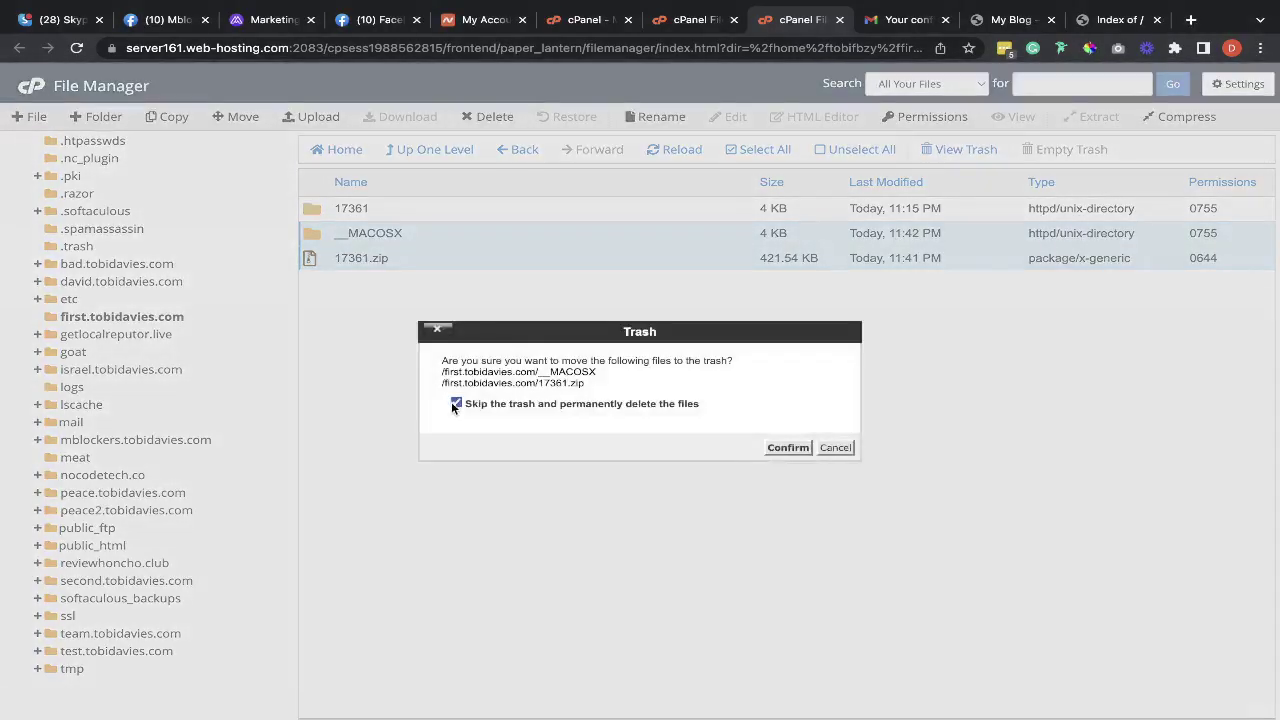
{"action": "left_click", "coordinate": [788, 447]}
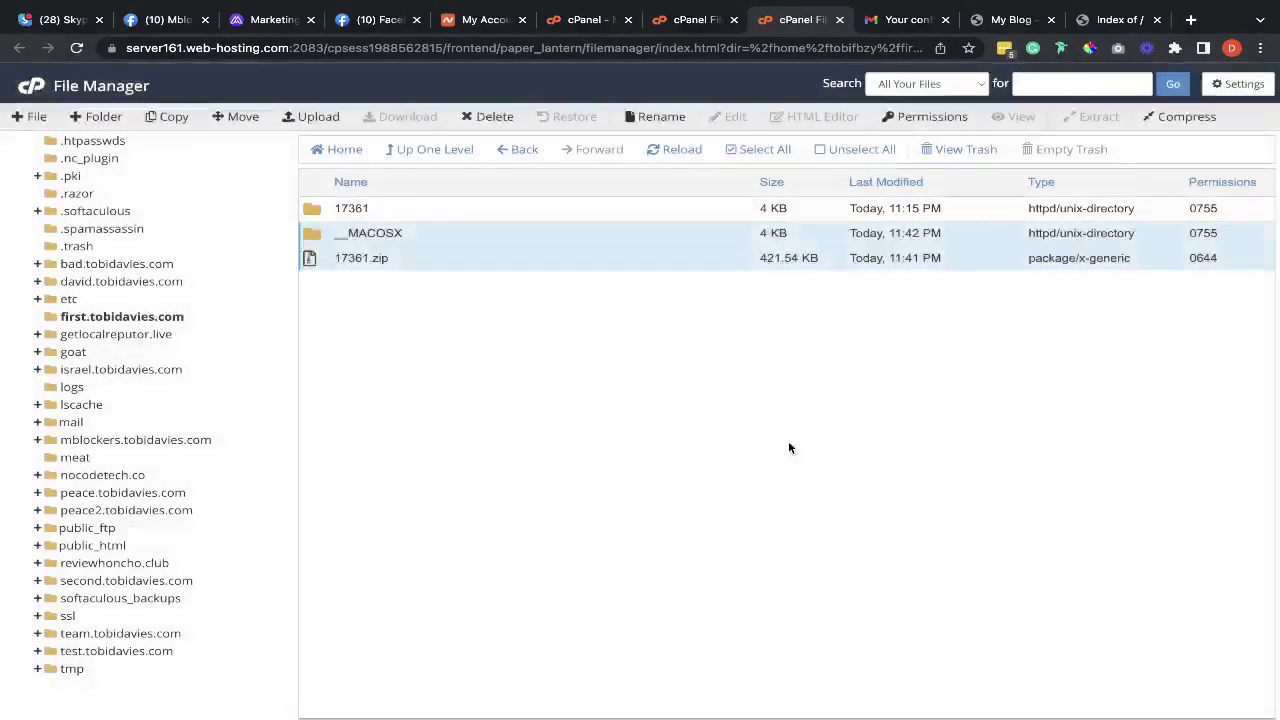
Step: Move everything in the 17361 folder (css, fonts, js and index.html) up into the "first" subdomain's root folder
{"action": "double_click", "coordinate": [334, 210]}
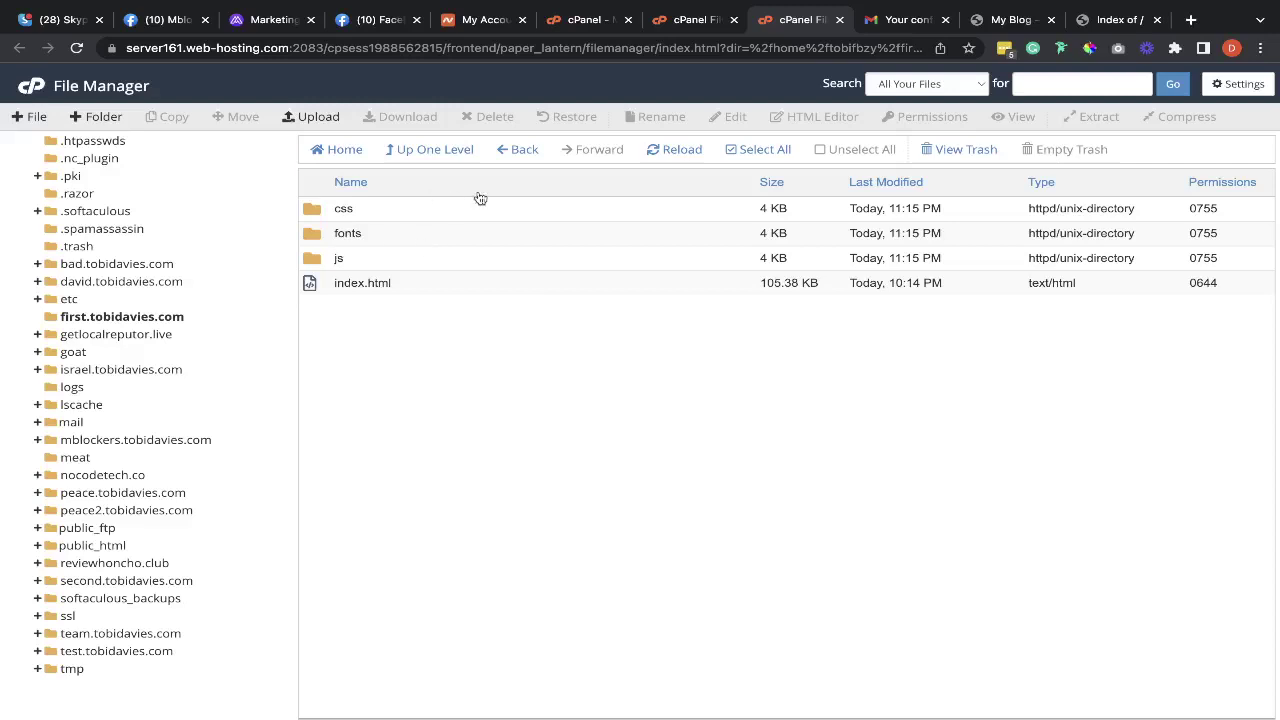
{"action": "left_click", "coordinate": [732, 157]}
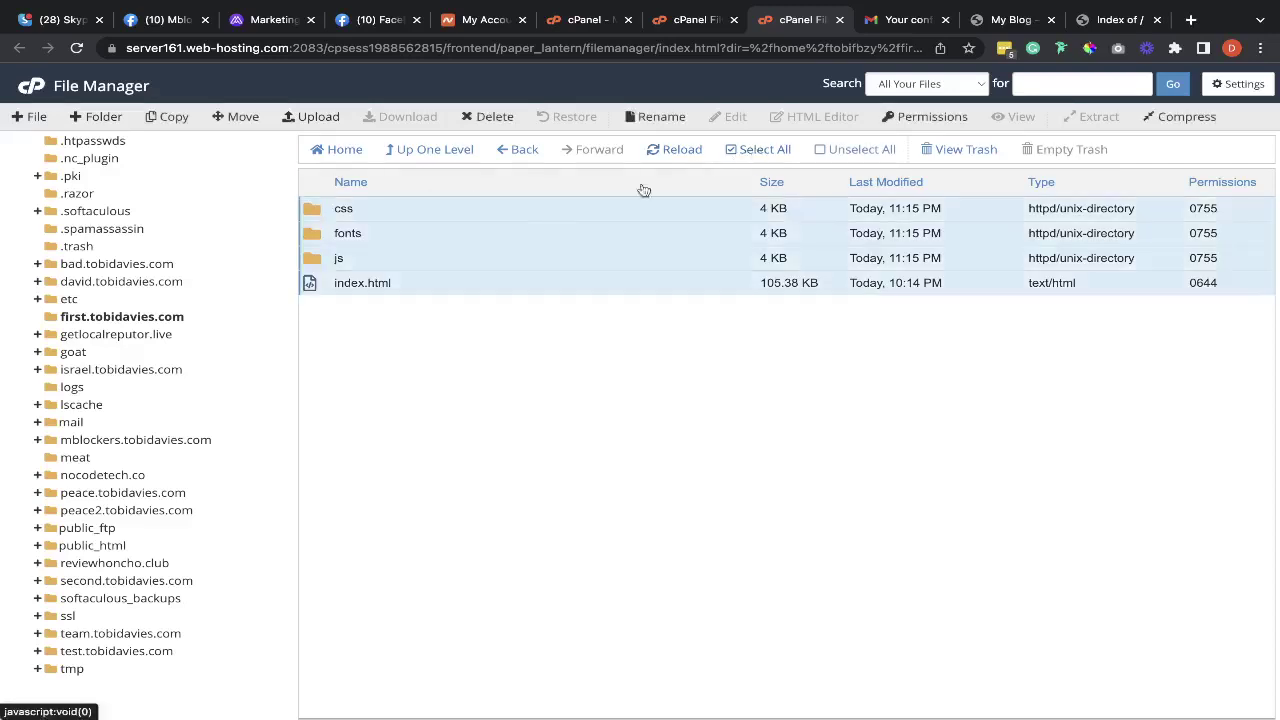
{"action": "right_click", "coordinate": [514, 213]}
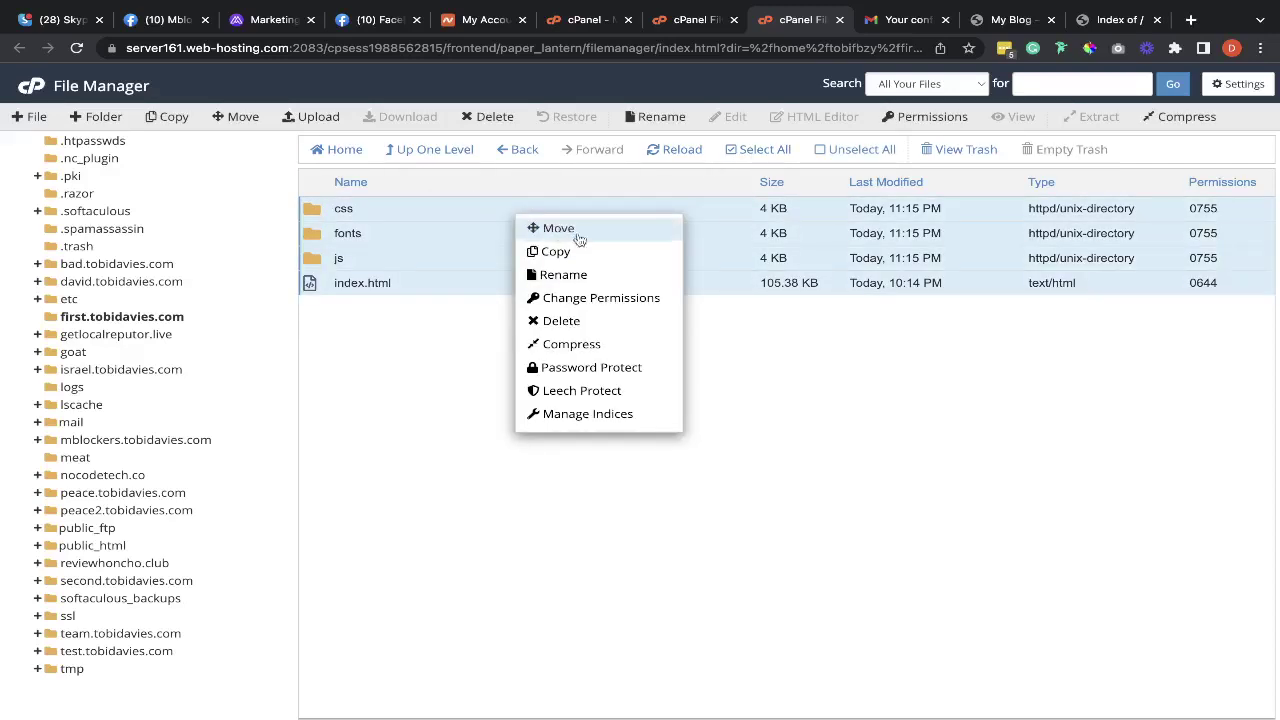
{"action": "left_click", "coordinate": [549, 234]}
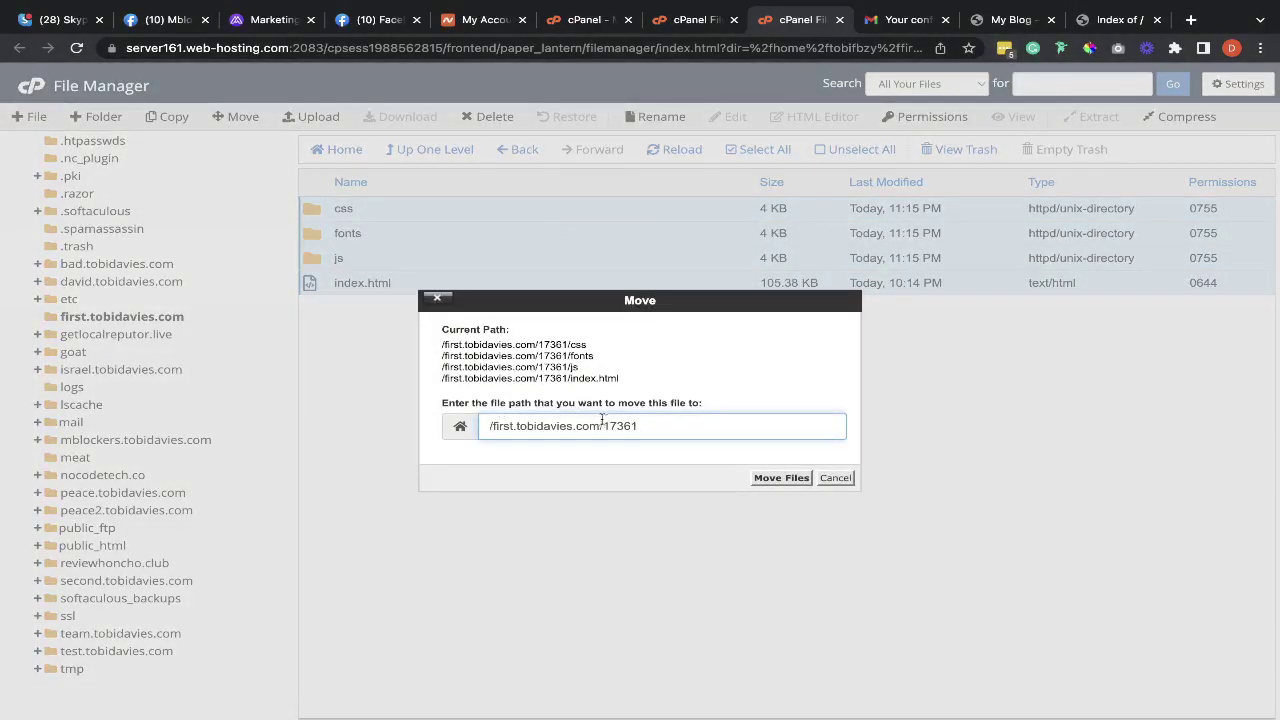
{"action": "left_click_drag", "start_coordinate": [603, 426], "coordinate": [640, 426]}
{"action": "key", "text": "BackSpace"}
{"action": "left_click", "coordinate": [780, 478]}
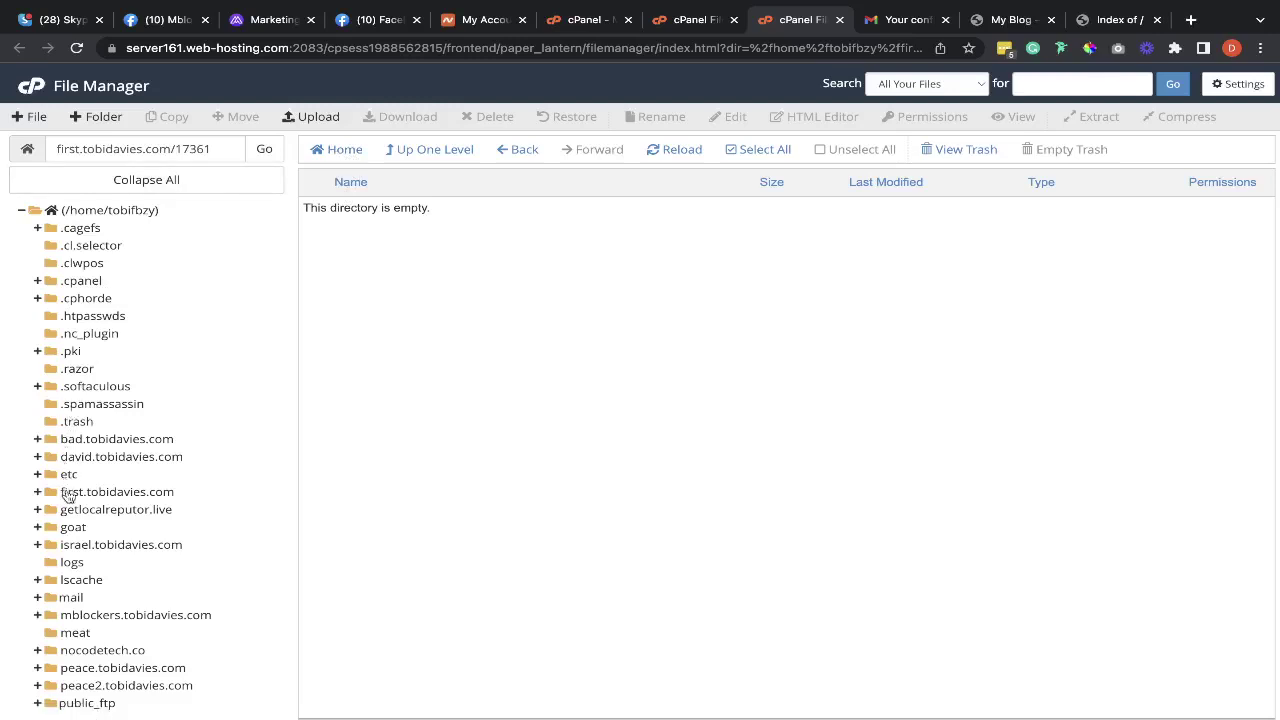
Step: Permanently delete the emptied 17361 folder from the "first" subdomain's folder, skipping the trash
{"action": "left_click", "coordinate": [67, 493]}
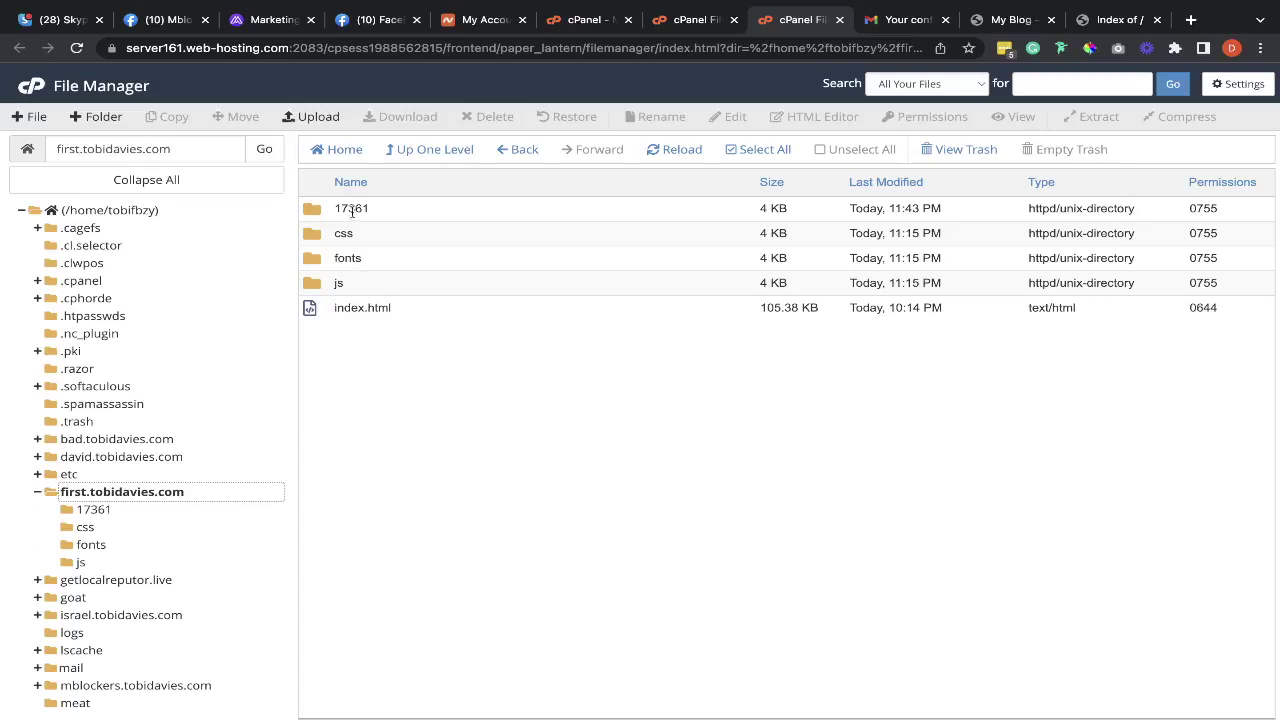
{"action": "left_click", "coordinate": [311, 210]}
{"action": "right_click", "coordinate": [311, 211]}
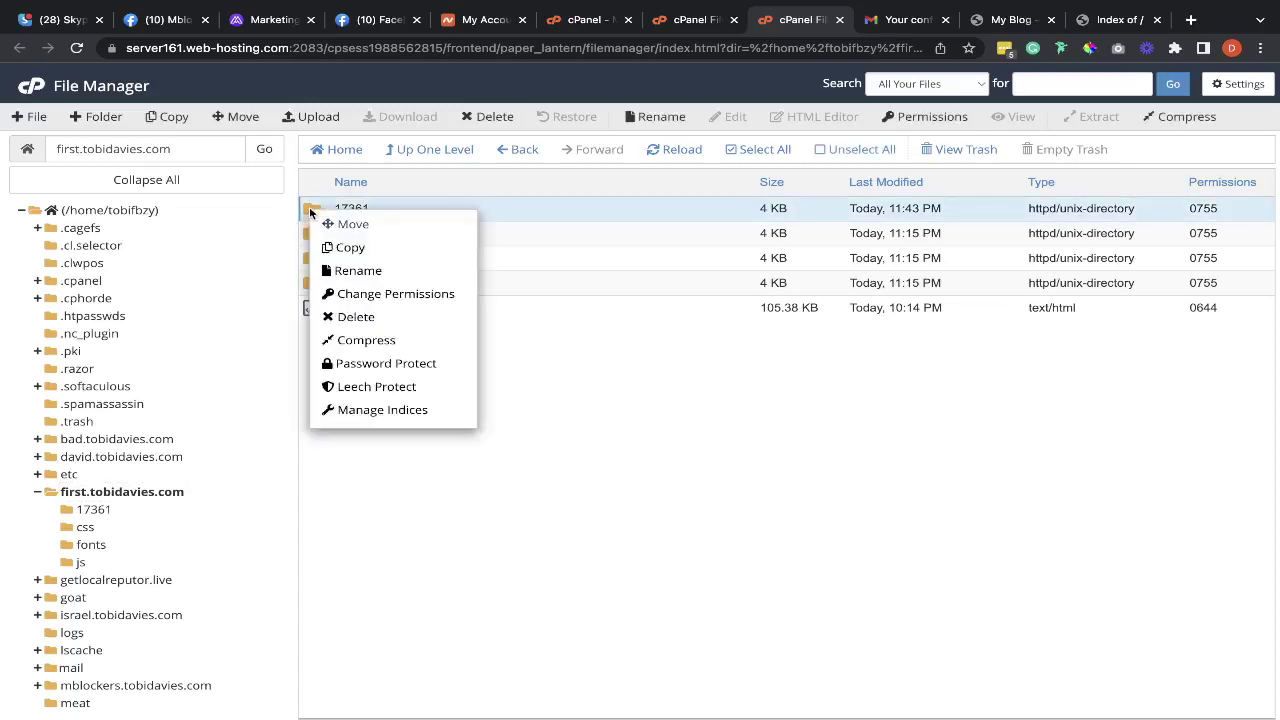
{"action": "left_click", "coordinate": [355, 317]}
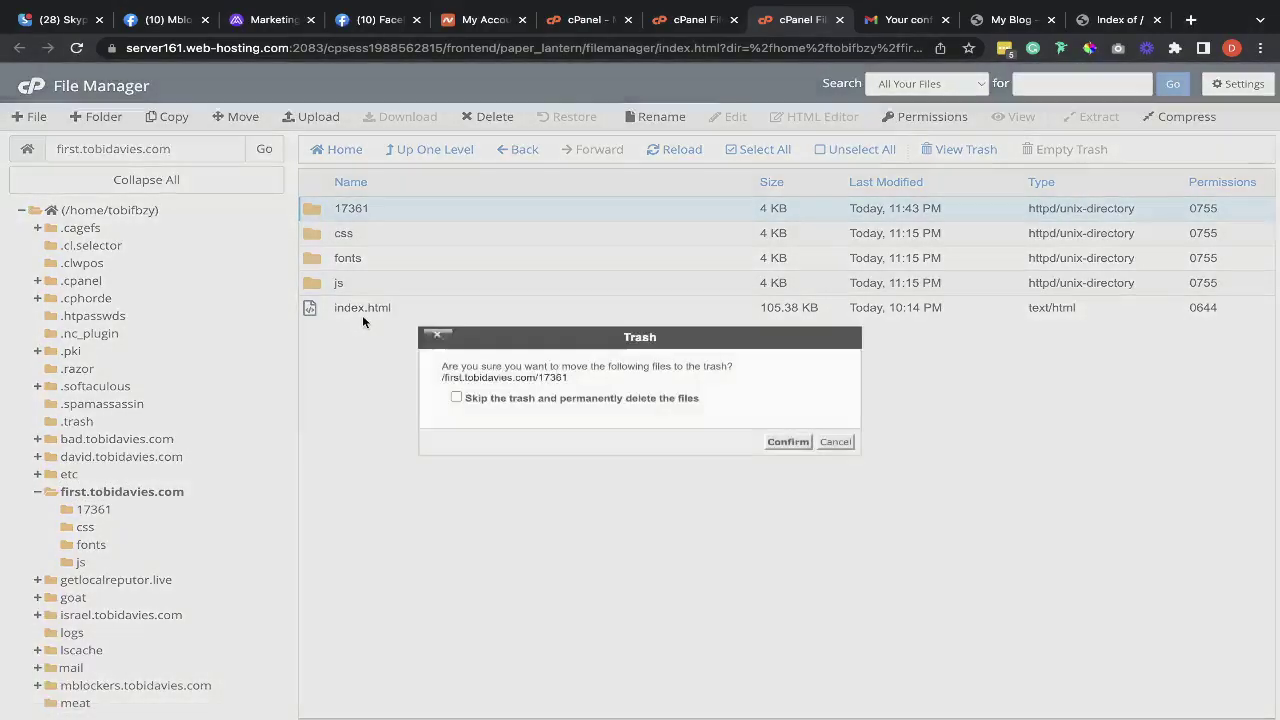
{"action": "left_click", "coordinate": [457, 397]}
{"action": "left_click", "coordinate": [790, 442]}
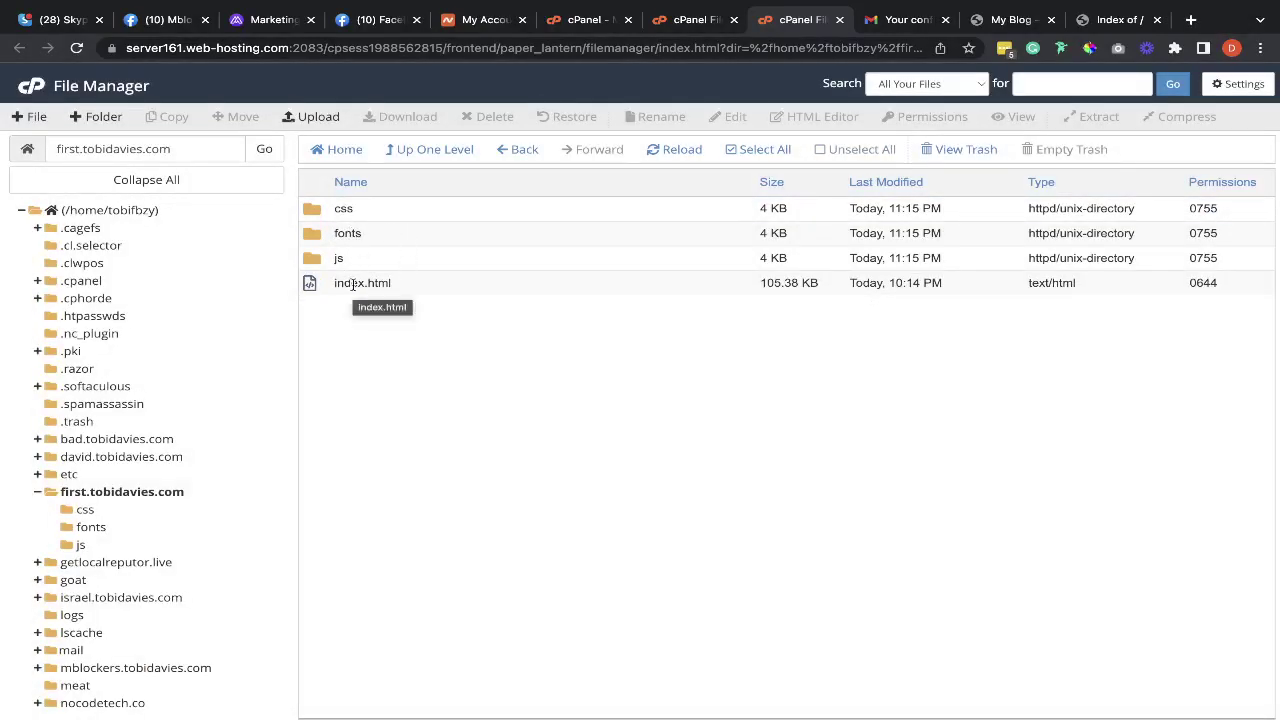
Step: Reload the "first" subdomain's page to check the hosted landing page, and go back to the cPanel home page
{"action": "left_click", "coordinate": [1108, 19]}
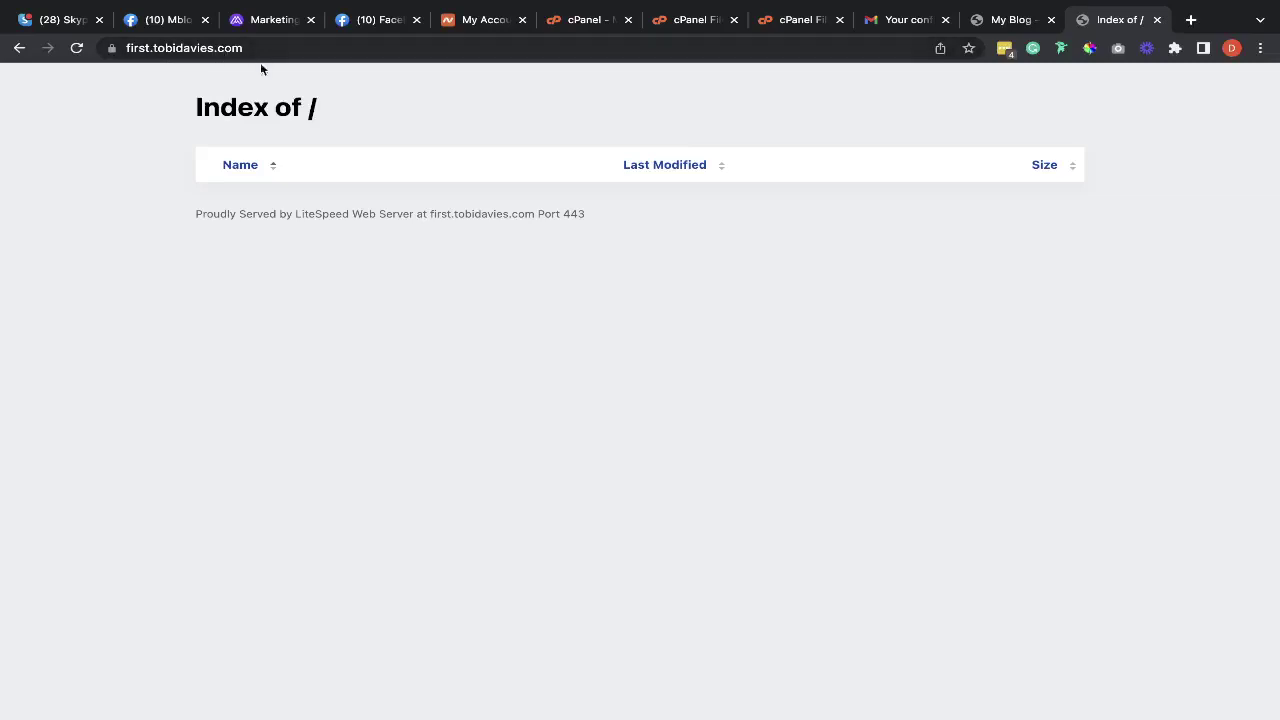
{"action": "left_click", "coordinate": [75, 52]}
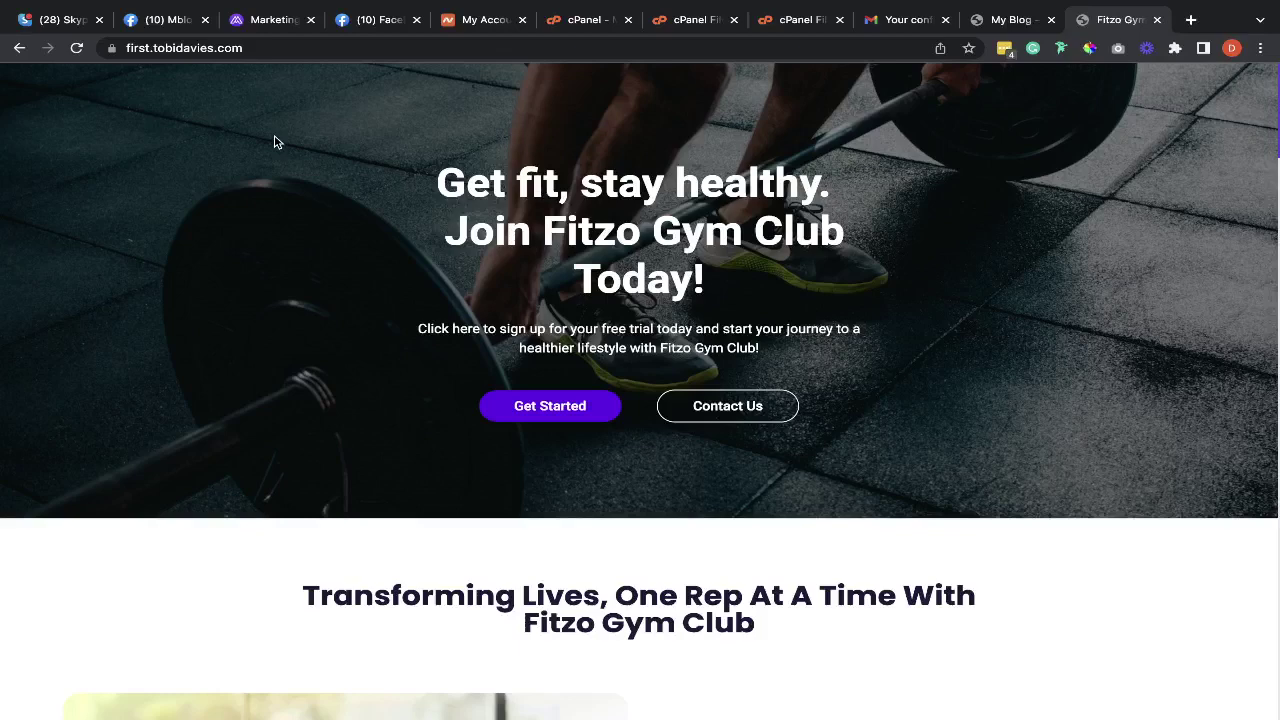
{"action": "left_click", "coordinate": [778, 25]}
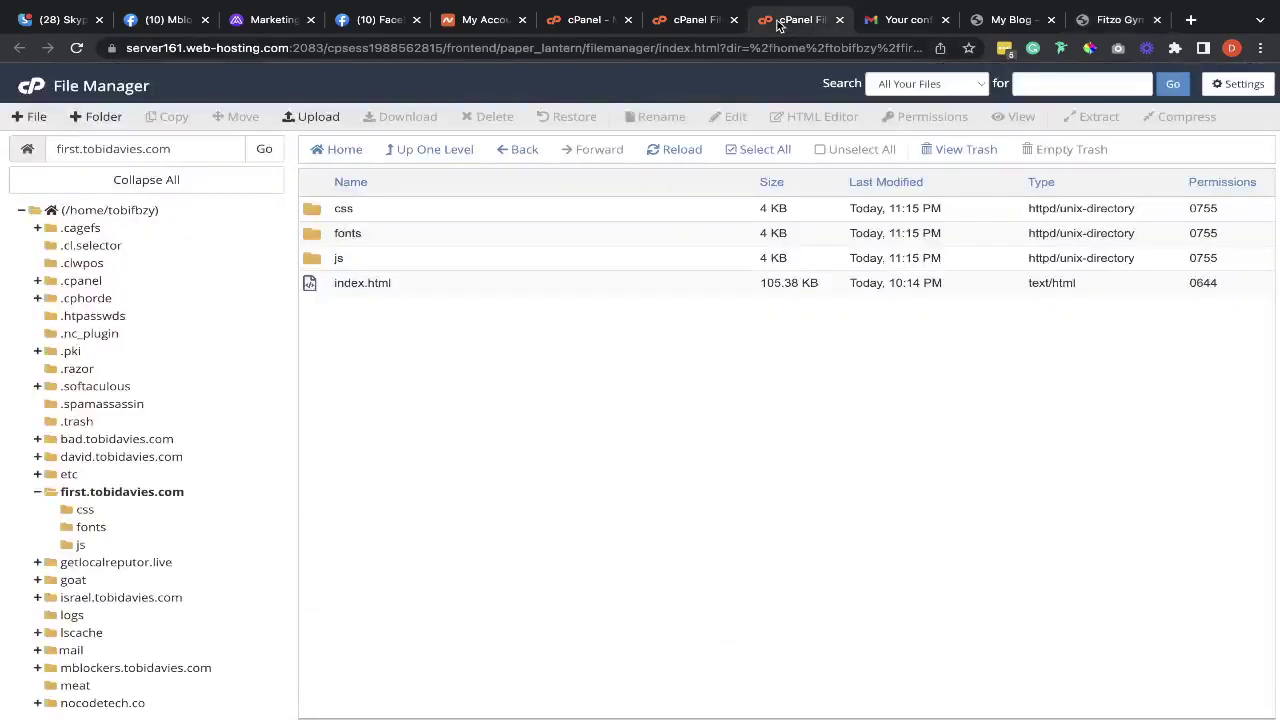
{"action": "left_click", "coordinate": [693, 27]}
{"action": "left_click", "coordinate": [768, 28]}
{"action": "left_click", "coordinate": [553, 25]}
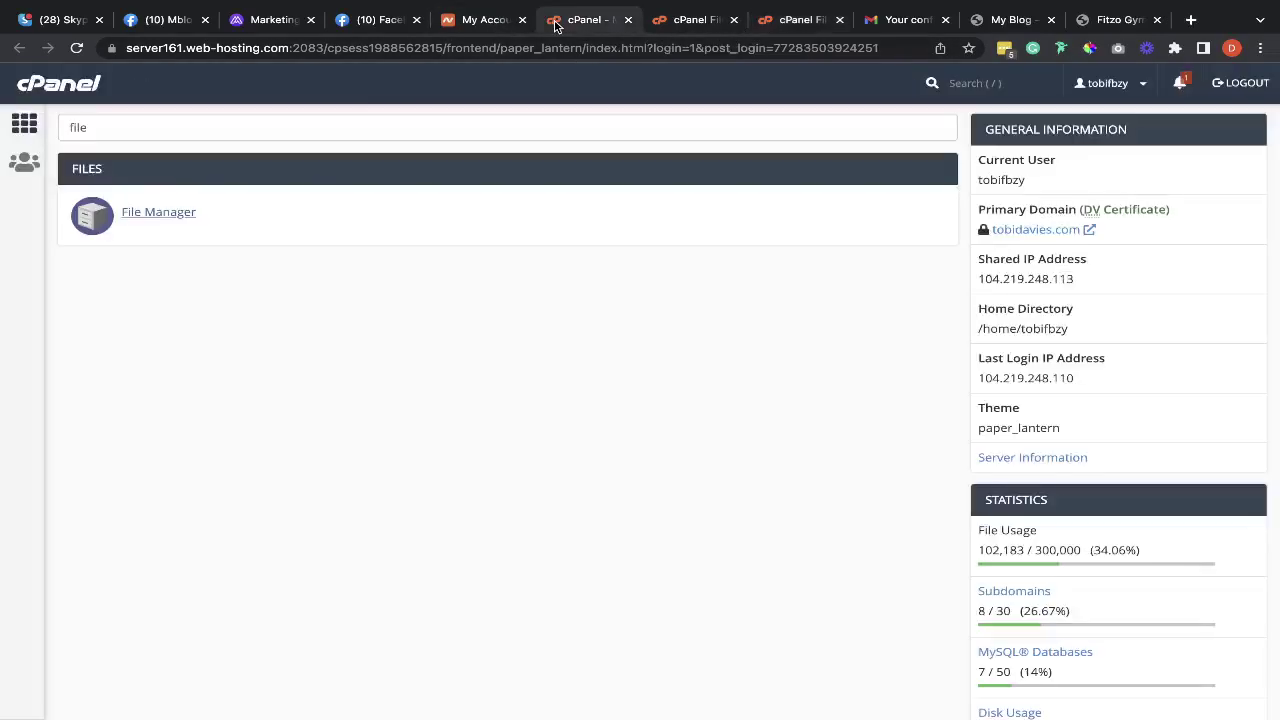
Step: Open File Manager from cPanel, expand public_html, and open the "first" subdomain's folder with all its items selected
{"action": "left_click", "coordinate": [143, 214]}
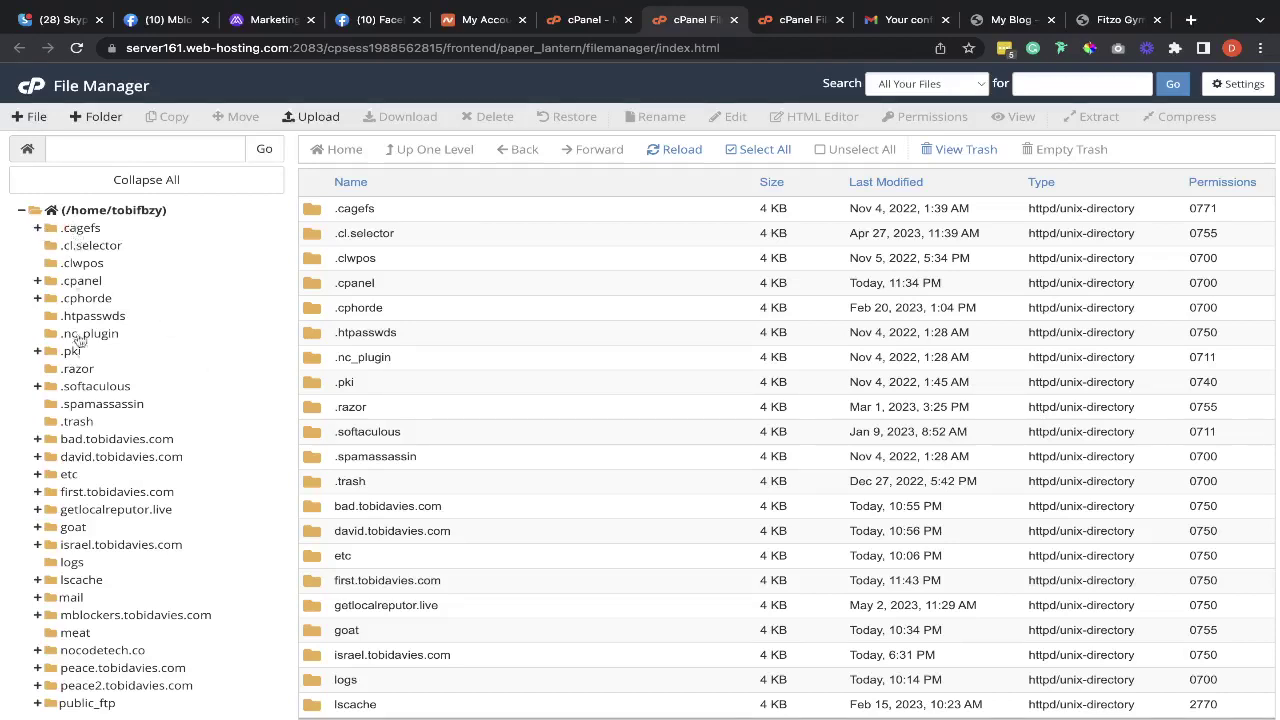
{"action": "scroll", "coordinate": [80, 345], "scroll_direction": "down", "scroll_amount": 3}
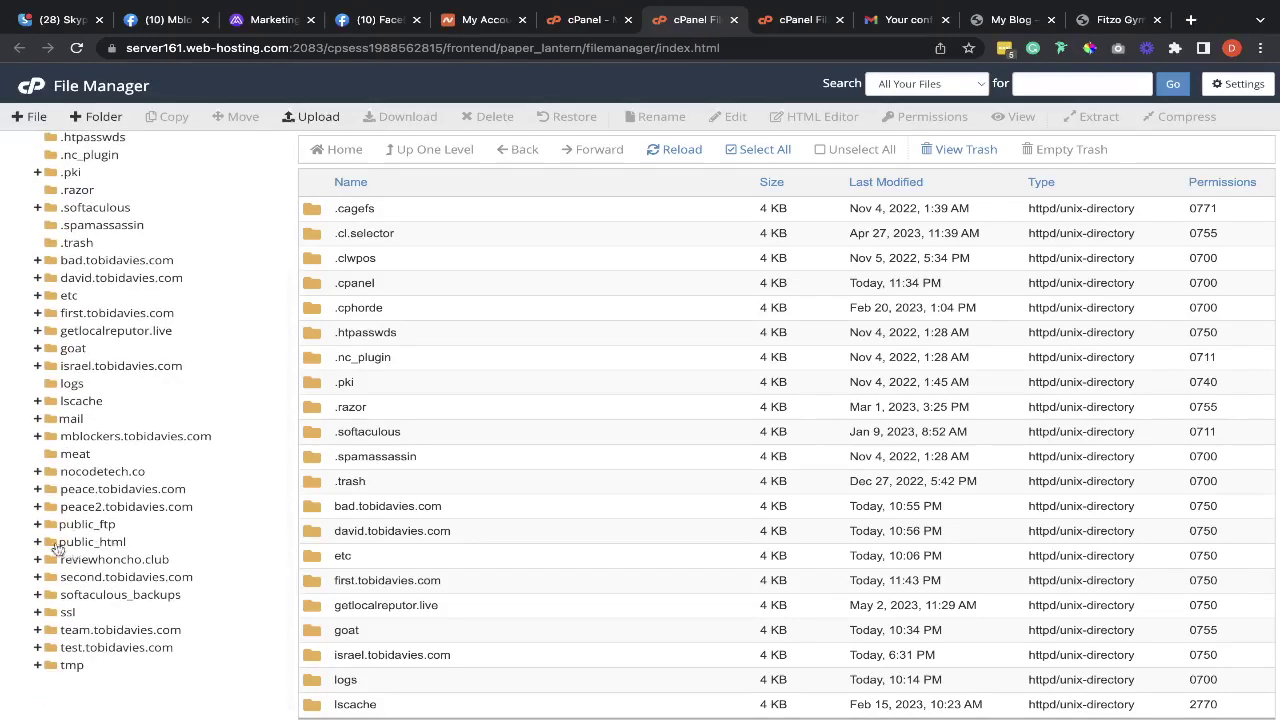
{"action": "left_click", "coordinate": [50, 544]}
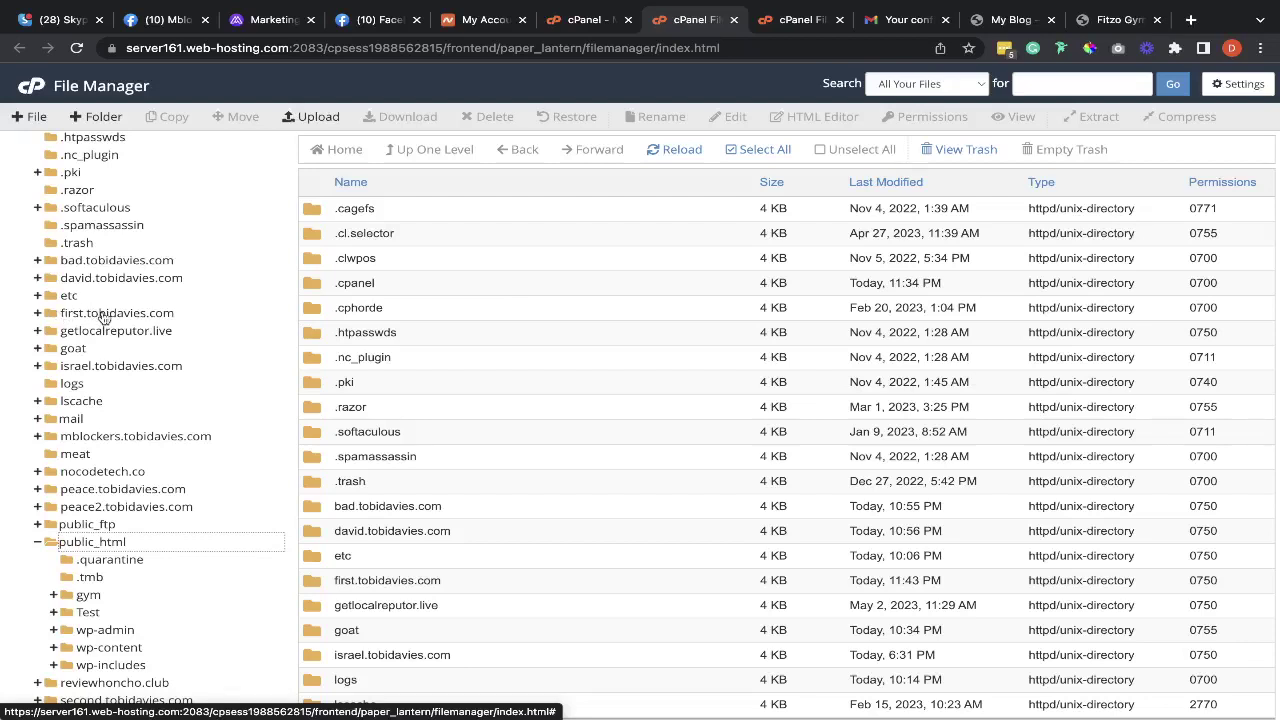
{"action": "left_click", "coordinate": [54, 318]}
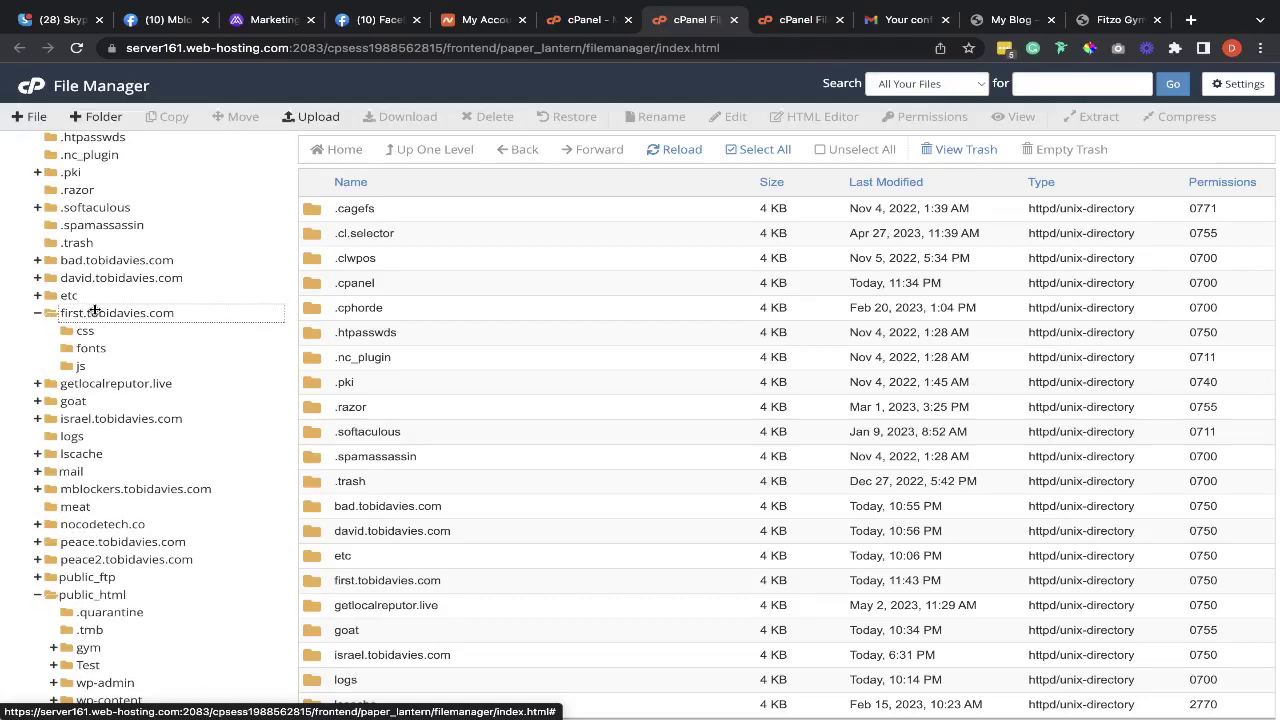
{"action": "left_click", "coordinate": [95, 312]}
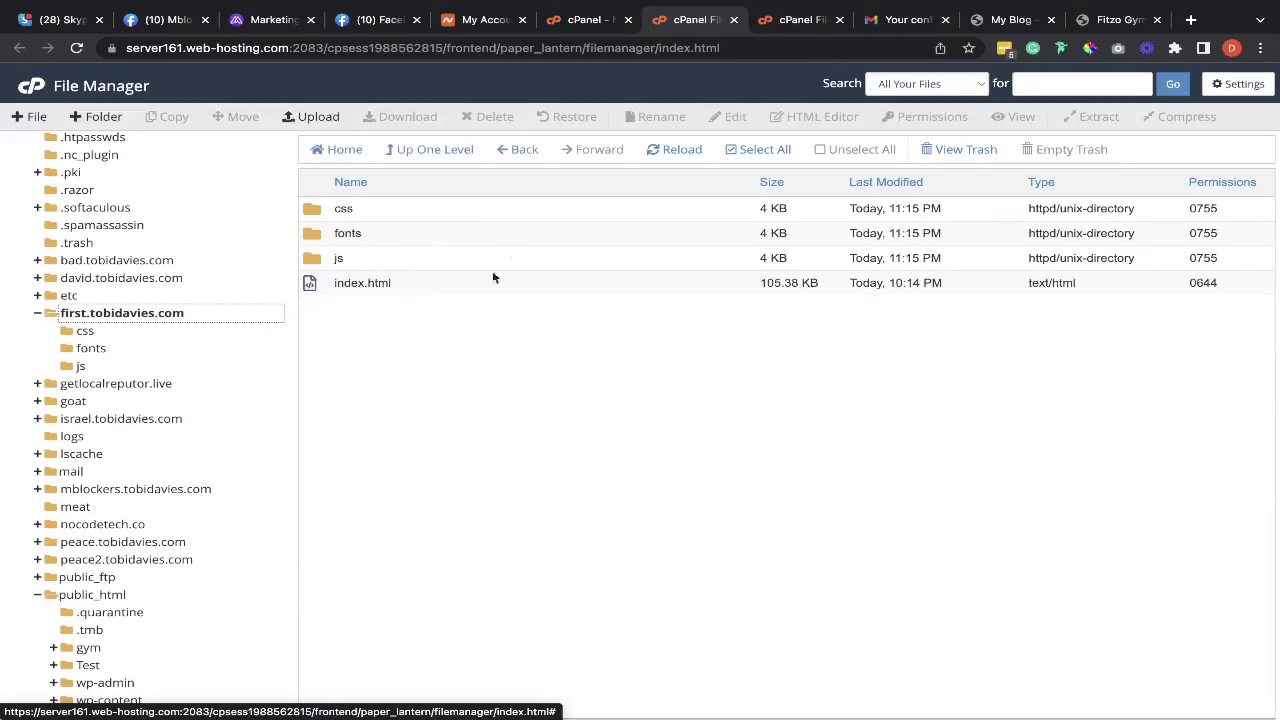
{"action": "left_click", "coordinate": [765, 150]}
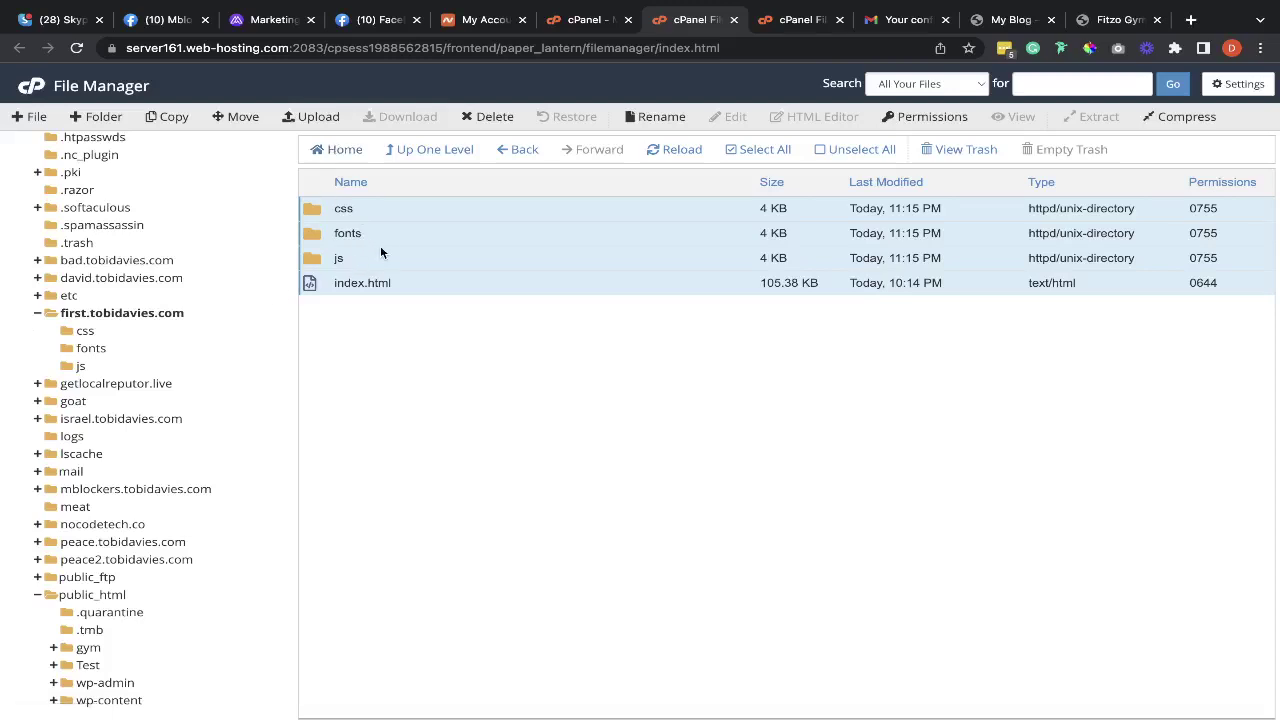
Step: Reload the live "first" subdomain page and go back through the Namecheap dashboard to the cPanel home page
{"action": "left_click", "coordinate": [1107, 22]}
{"action": "left_click", "coordinate": [77, 49]}
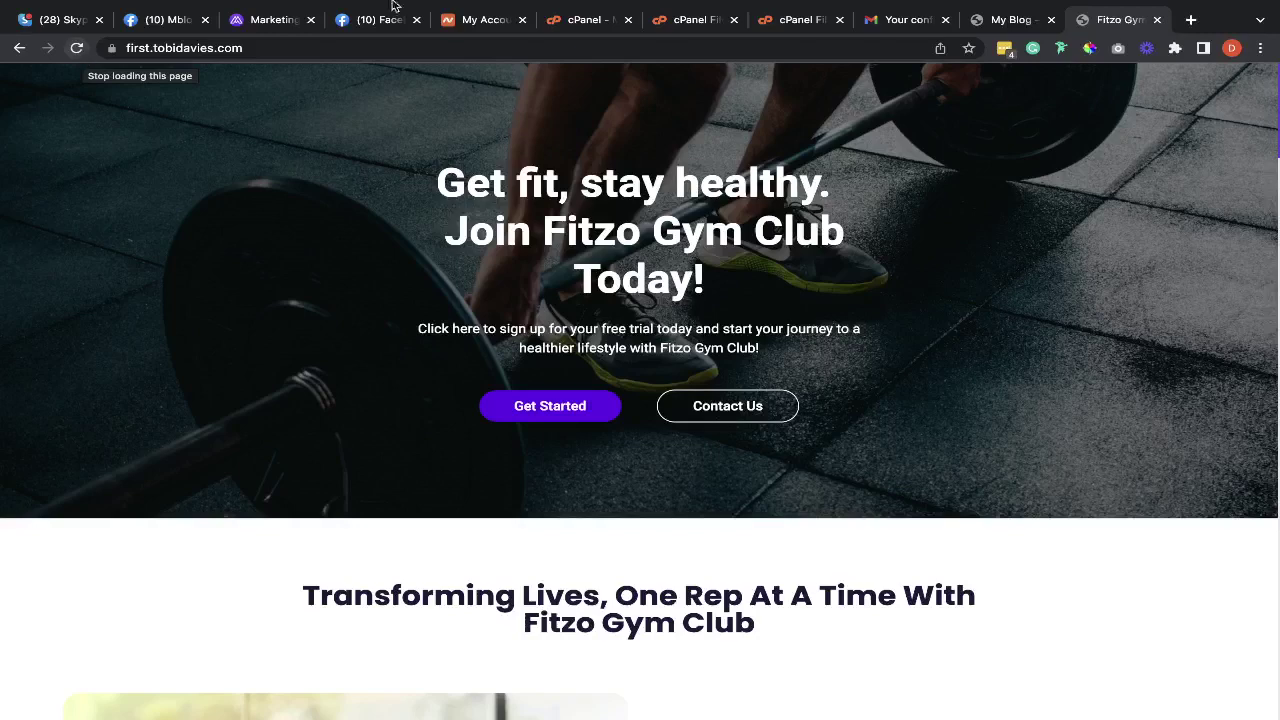
{"action": "mouse_move", "coordinate": [396, 4]}
{"action": "left_click", "coordinate": [492, 68]}
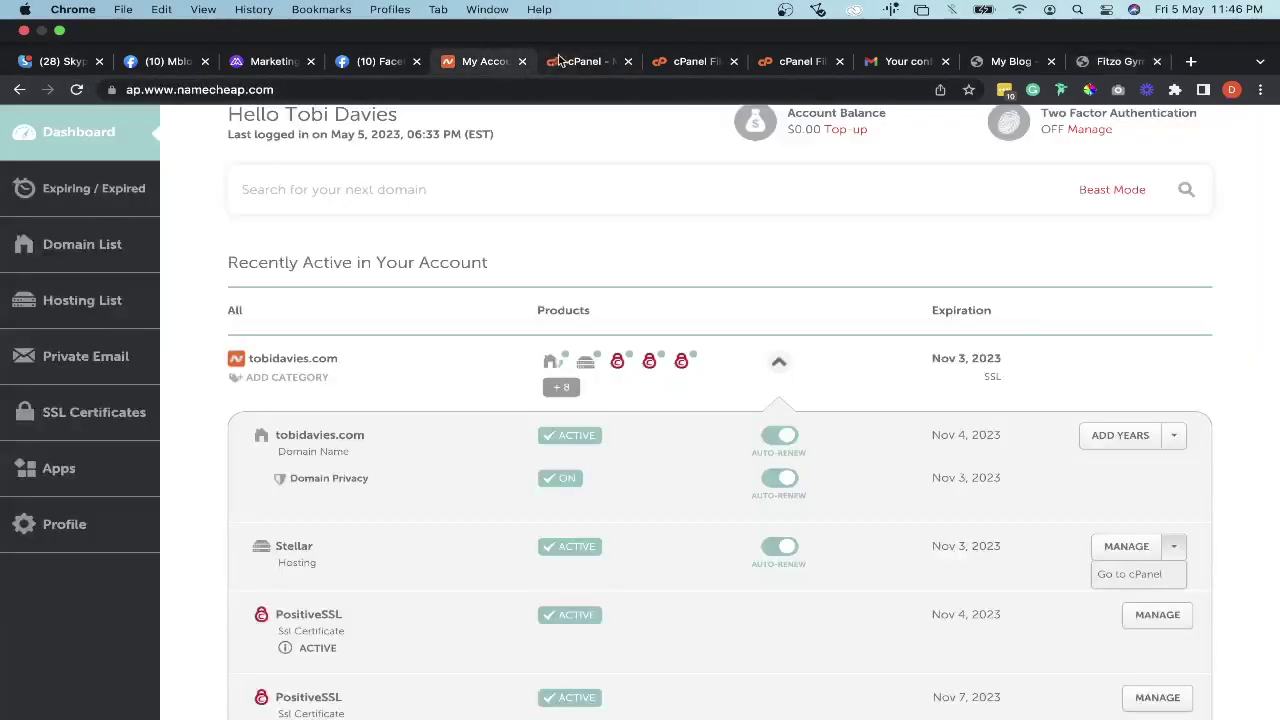
{"action": "left_click", "coordinate": [562, 62]}
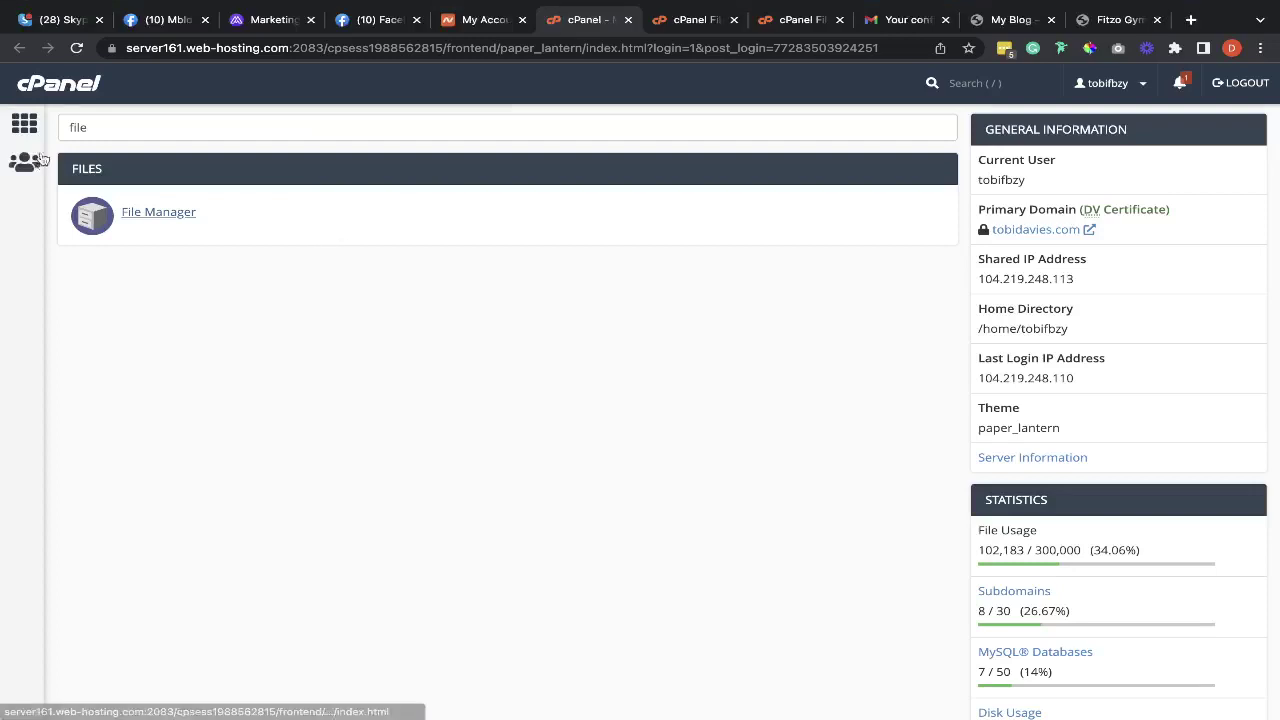
Step: Go to the cPanel home page, search its functions for "dom", and open the Subdomains page
{"action": "left_click", "coordinate": [55, 104]}
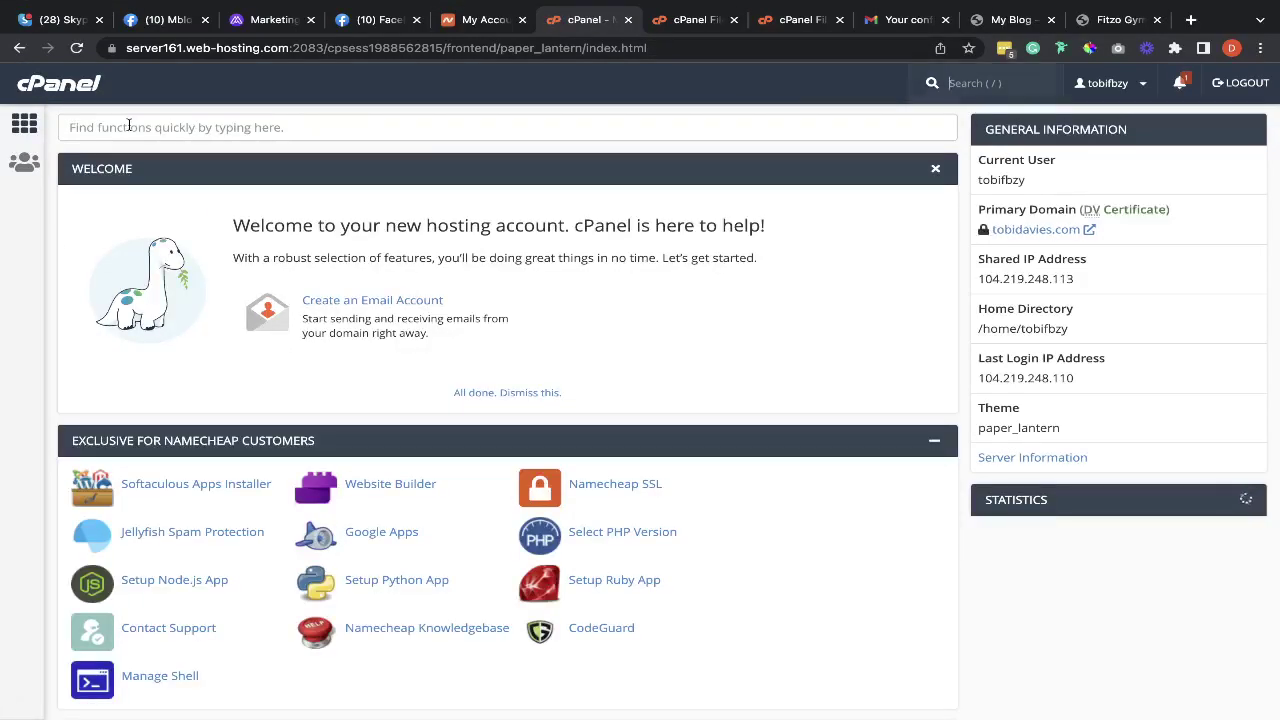
{"action": "left_click", "coordinate": [128, 127]}
{"action": "type", "text": "dom"}
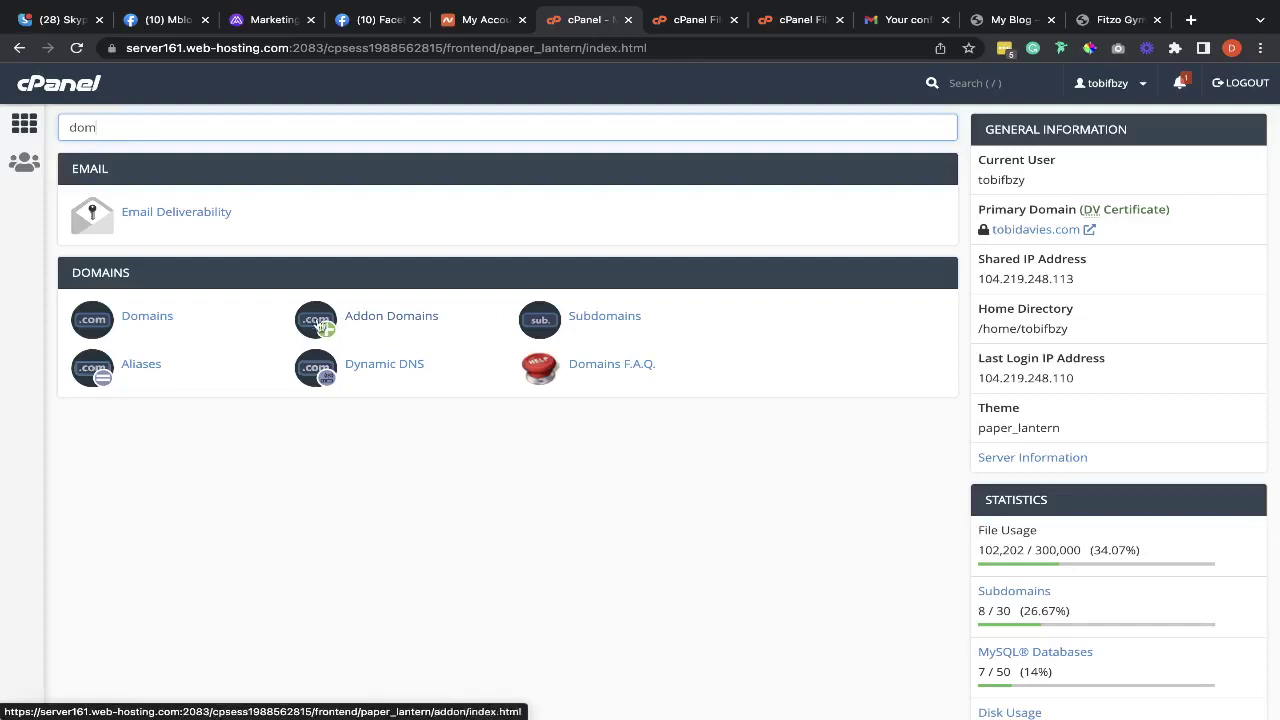
{"action": "left_click", "coordinate": [610, 318]}
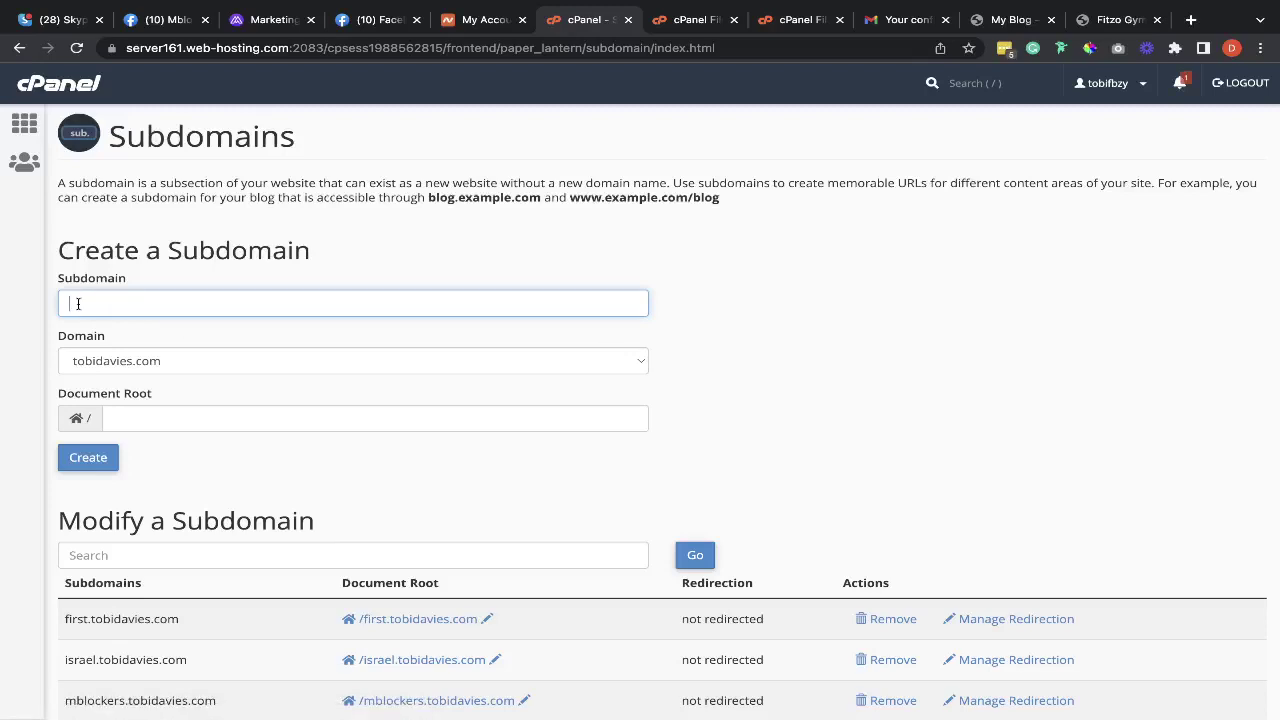
Step: Fill in mblockers as the subdomain of the main domain and highlight that name in the document root
{"action": "type", "text": "mblocke"}
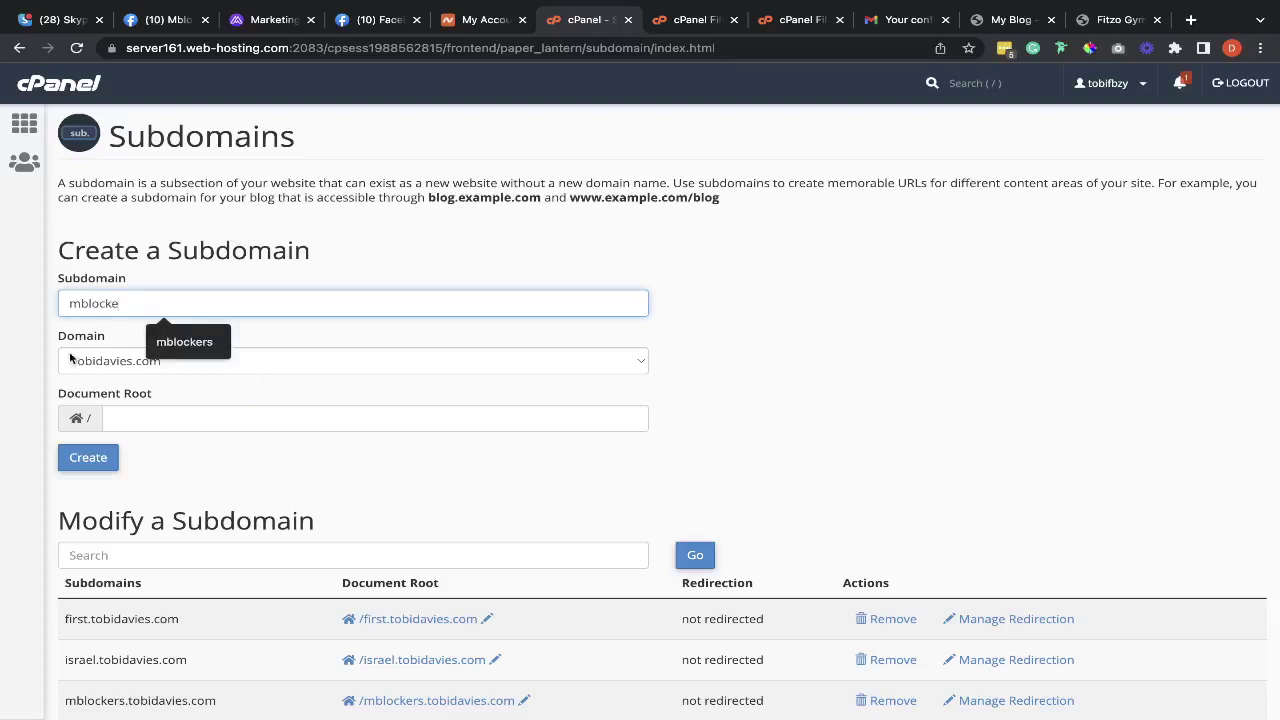
{"action": "left_click", "coordinate": [179, 342]}
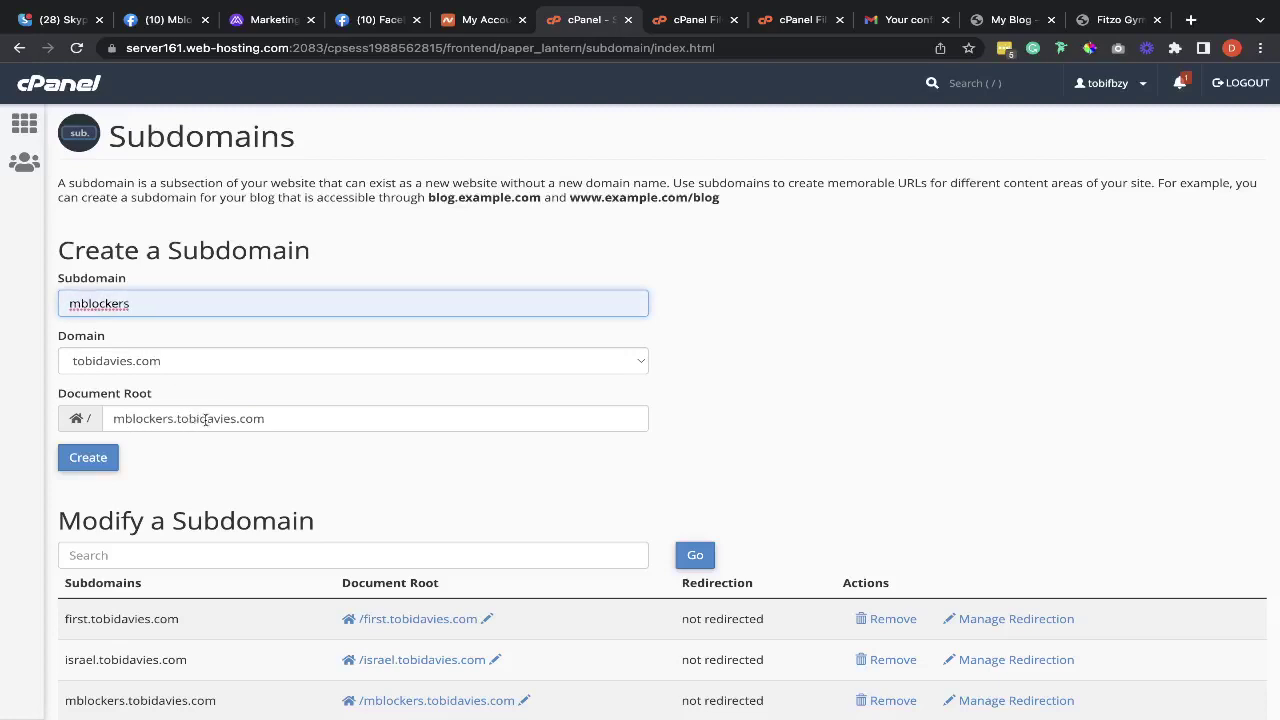
{"action": "left_click", "coordinate": [88, 457]}
{"action": "double_click", "coordinate": [142, 418]}
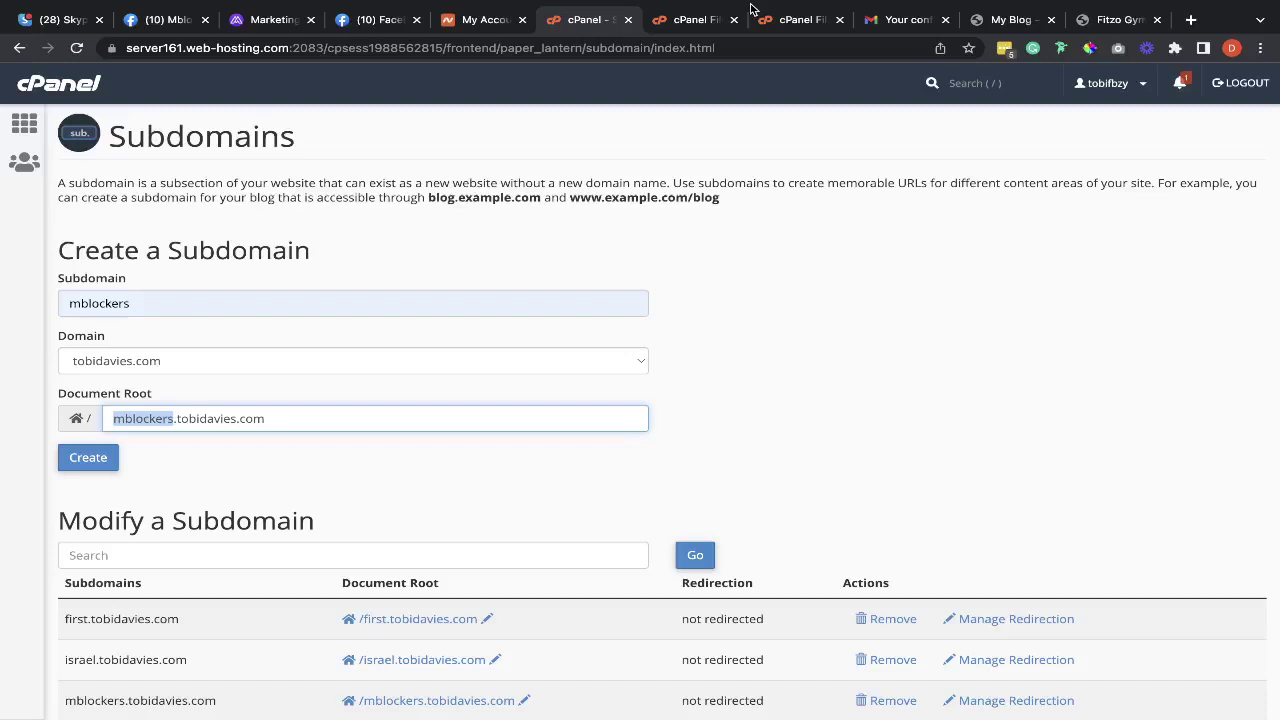
Step: View the main domain's live blog page, and open the public_html folder in File Manager to review its WordPress files
{"action": "mouse_move", "coordinate": [751, 9]}
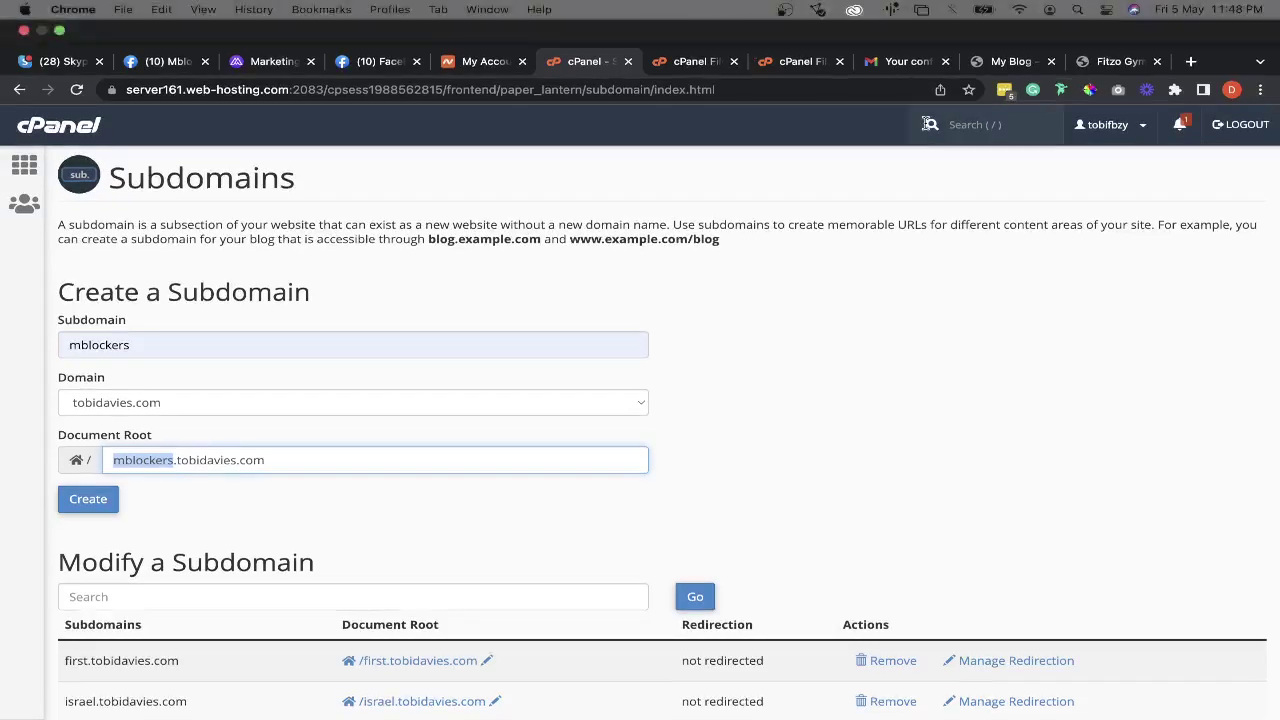
{"action": "left_click", "coordinate": [1011, 62]}
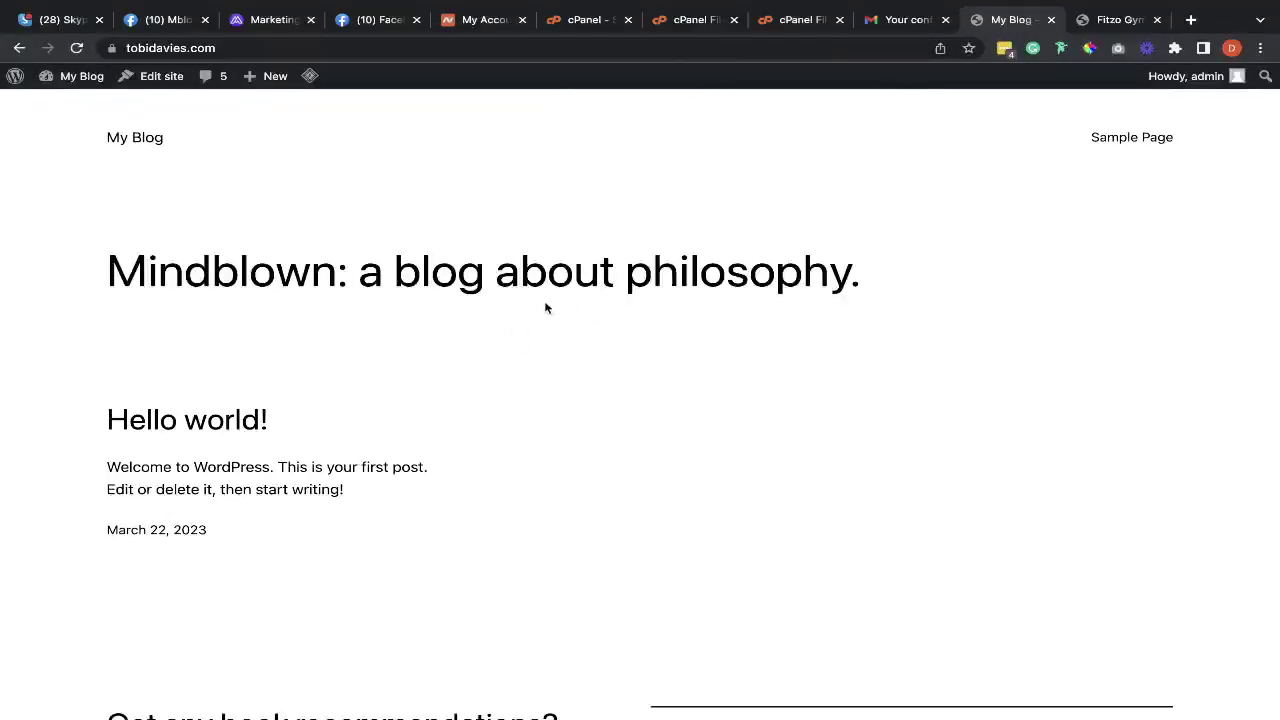
{"action": "left_click", "coordinate": [795, 20]}
{"action": "scroll", "coordinate": [86, 520], "scroll_direction": "down", "scroll_amount": 3}
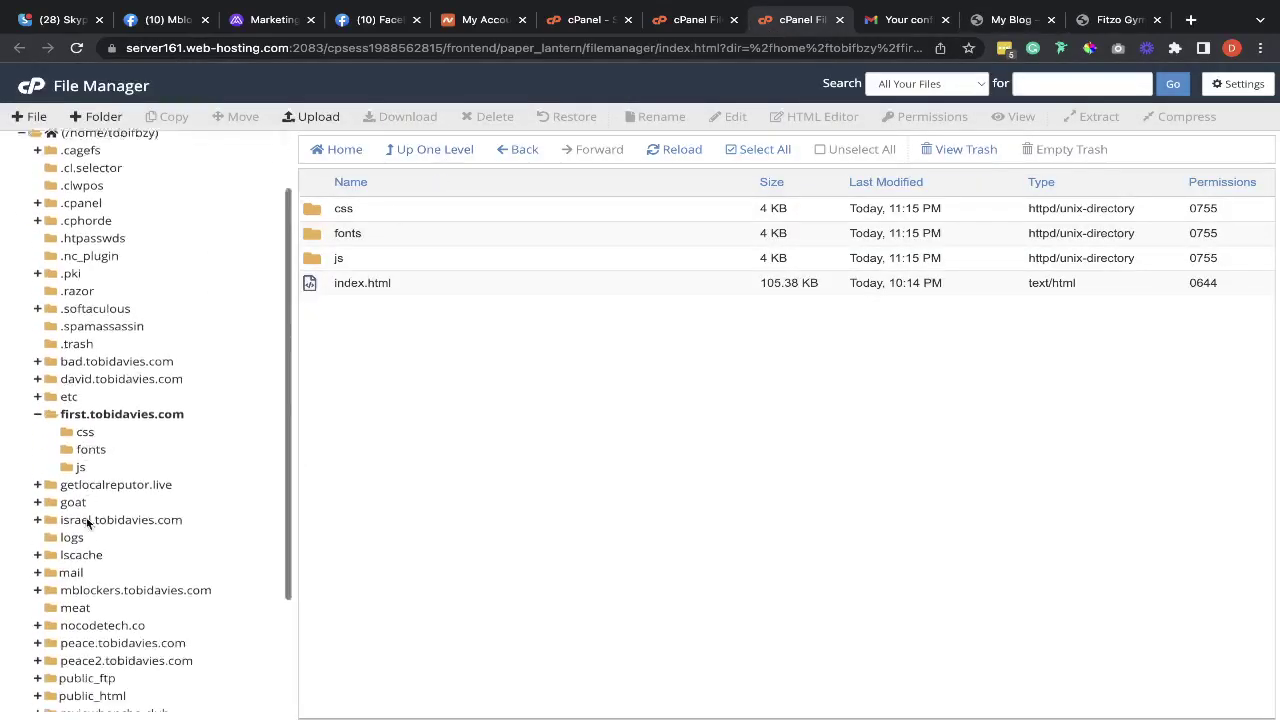
{"action": "scroll", "coordinate": [81, 554], "scroll_direction": "down", "scroll_amount": 2}
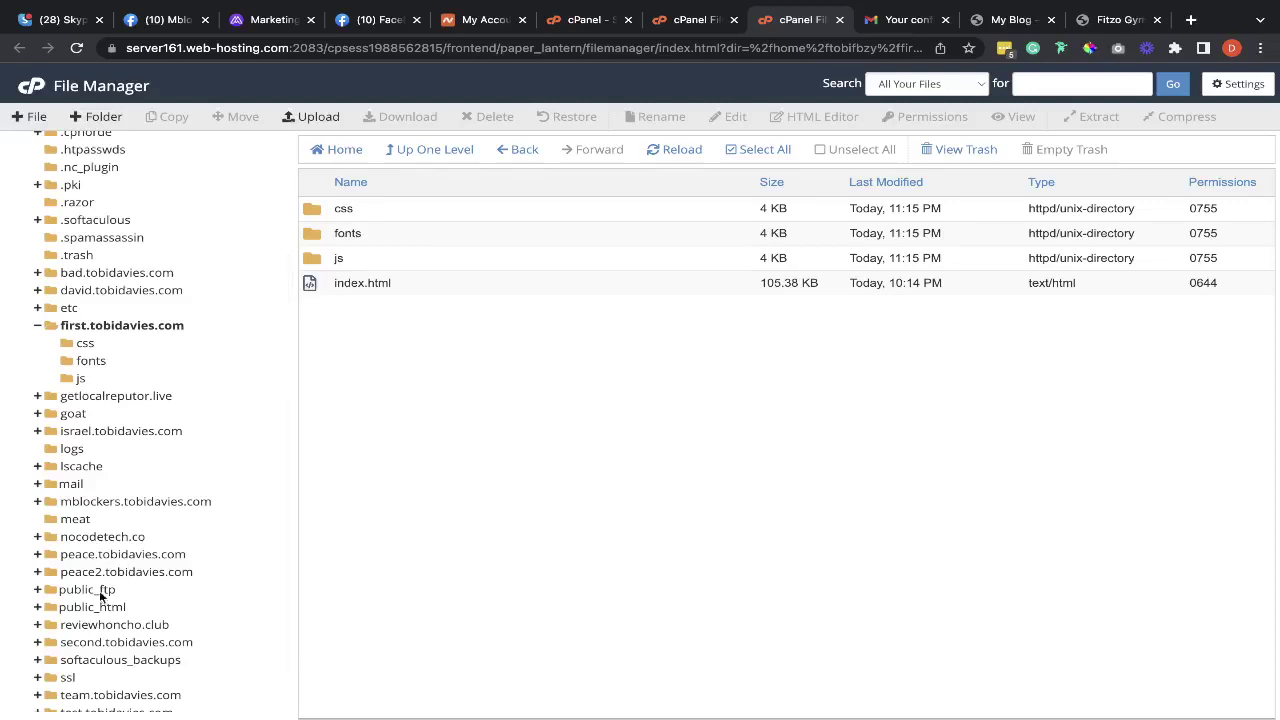
{"action": "left_click", "coordinate": [51, 608]}
{"action": "left_click", "coordinate": [91, 609]}
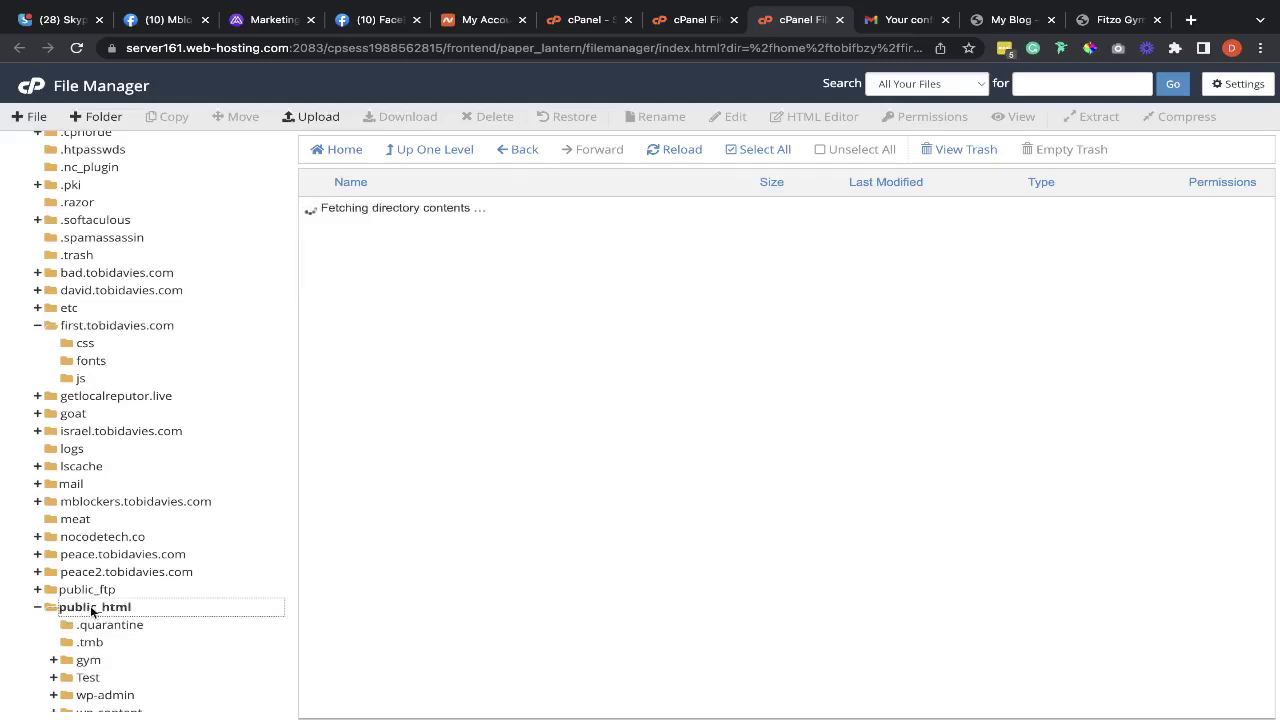
{"action": "scroll", "coordinate": [491, 500], "scroll_direction": "down", "scroll_amount": 3}
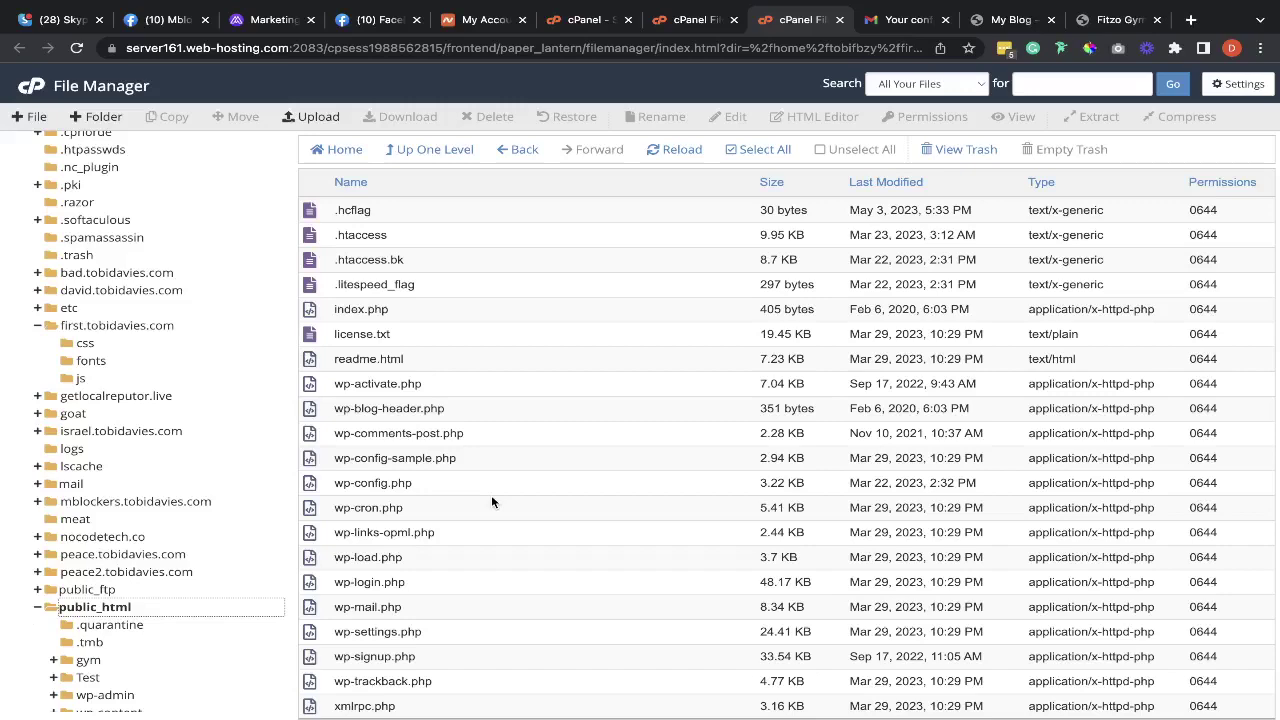
{"action": "left_click", "coordinate": [491, 408]}
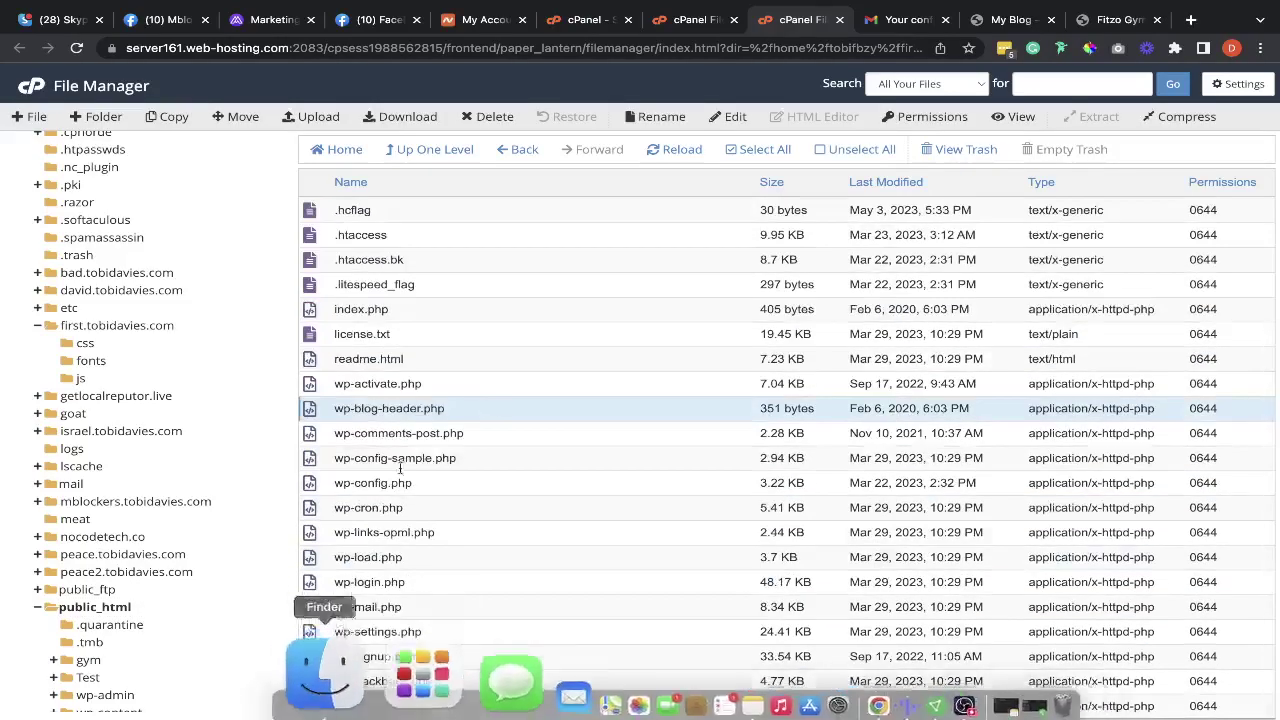
{"action": "scroll", "coordinate": [492, 333], "scroll_direction": "up", "scroll_amount": 5}
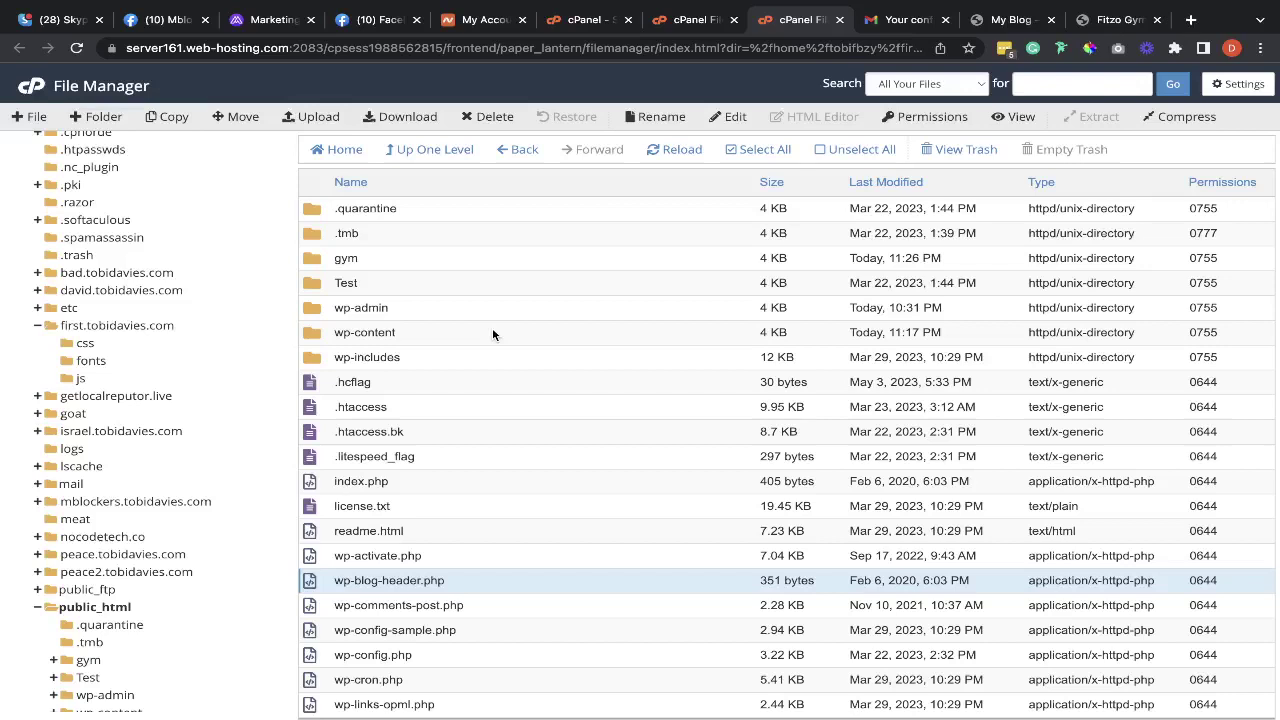
Step: Permanently delete all files and folders in public_html, skipping the trash
{"action": "left_click", "coordinate": [771, 152]}
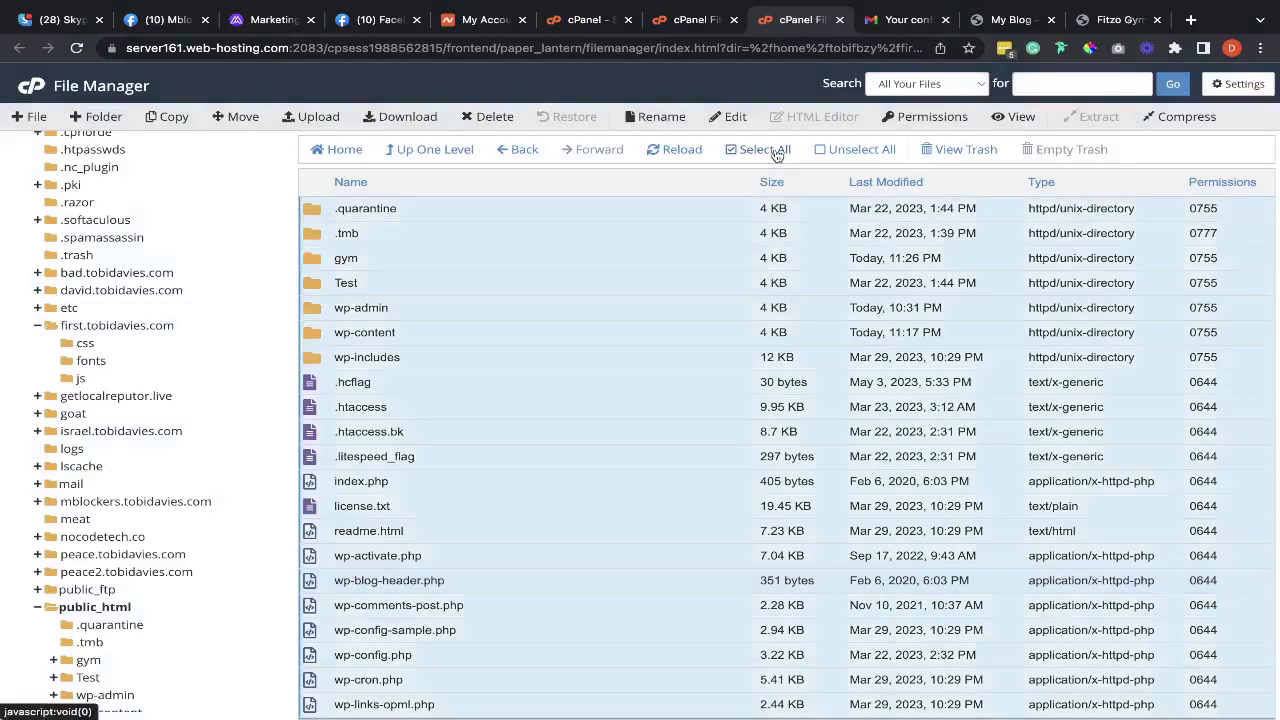
{"action": "left_click", "coordinate": [482, 118]}
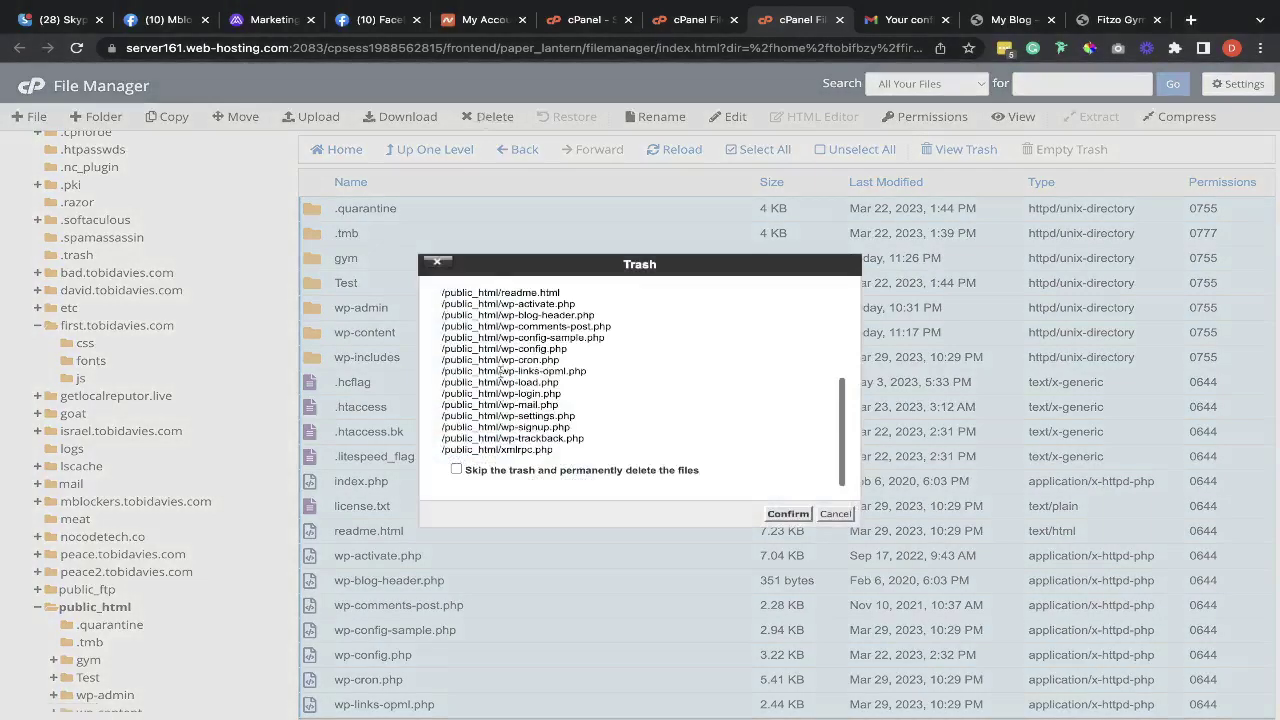
{"action": "left_click", "coordinate": [455, 470]}
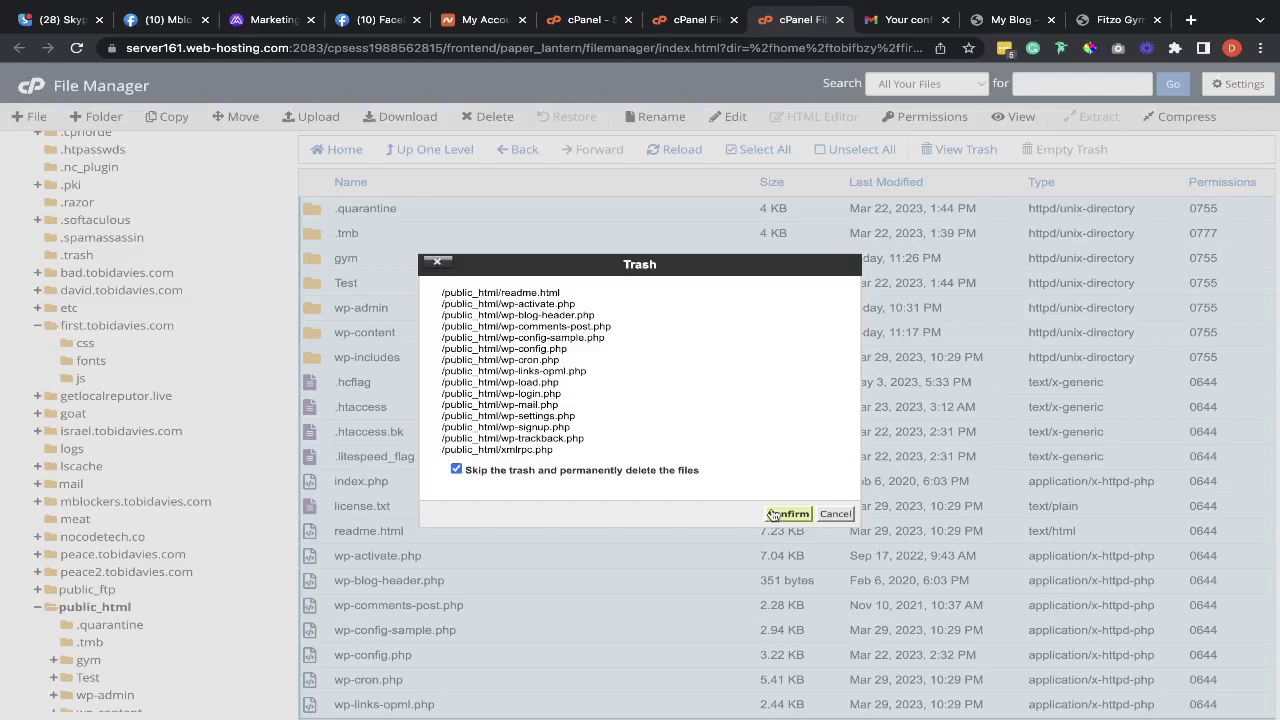
{"action": "left_click", "coordinate": [1010, 22]}
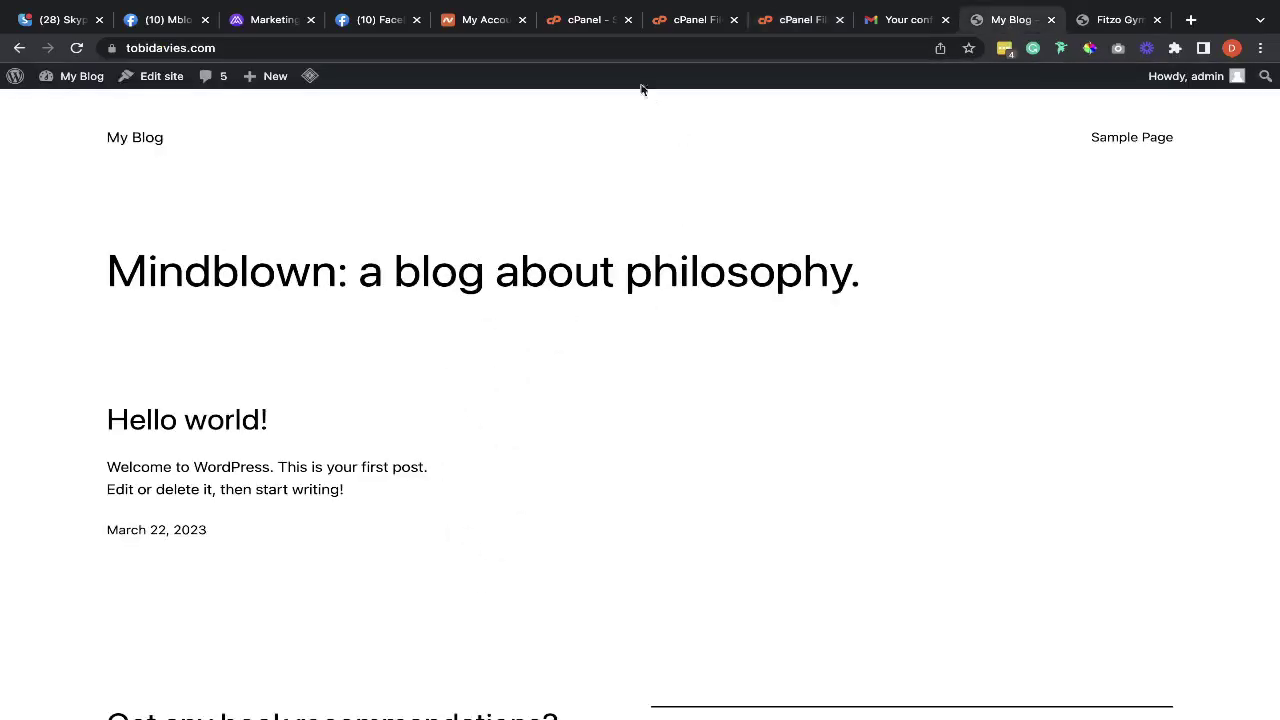
{"action": "left_click", "coordinate": [697, 20]}
{"action": "left_click", "coordinate": [762, 22]}
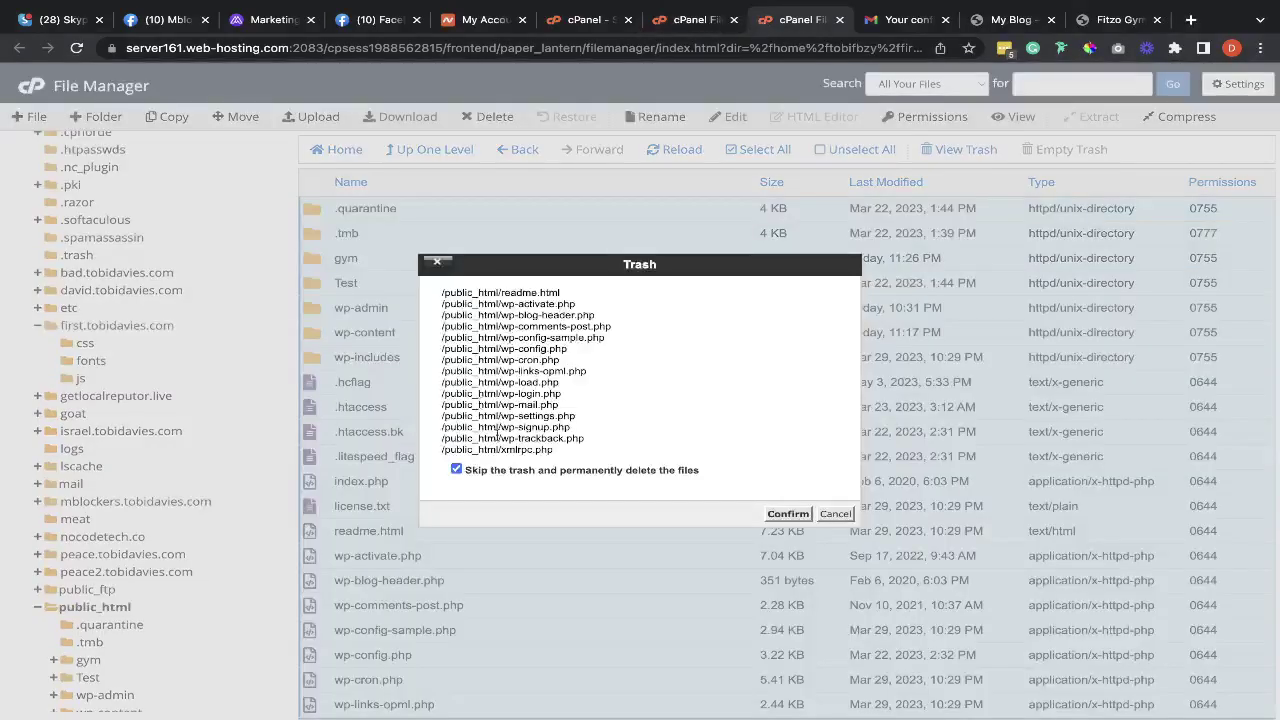
{"action": "left_click", "coordinate": [780, 514]}
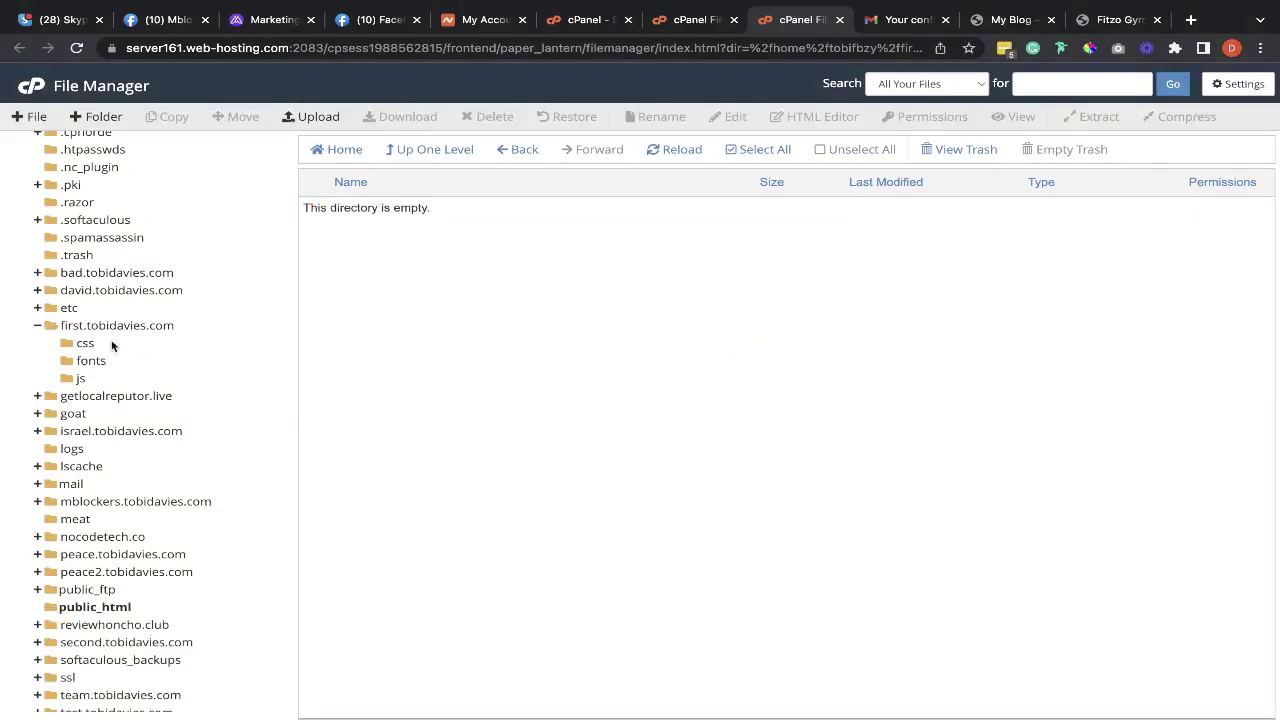
Step: Reload the main domain's live page to check it after clearing public_html
{"action": "left_click", "coordinate": [86, 608]}
{"action": "left_click", "coordinate": [1000, 24]}
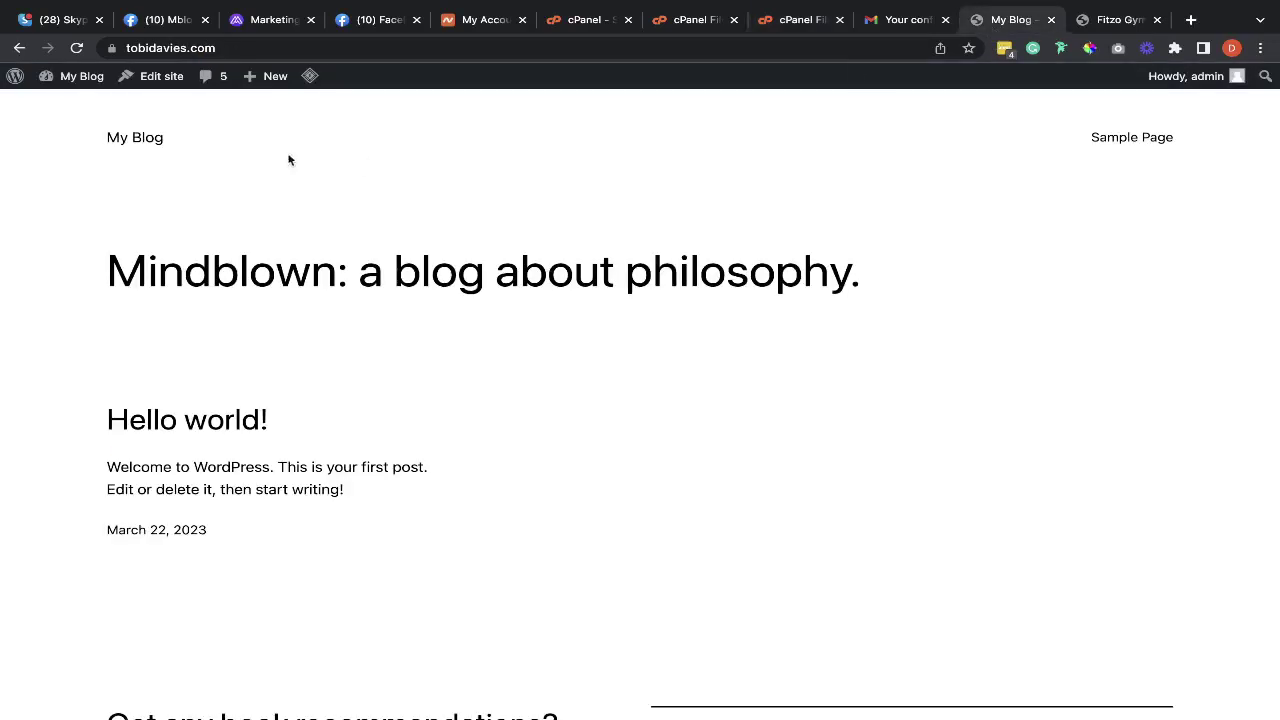
{"action": "left_click", "coordinate": [76, 48]}
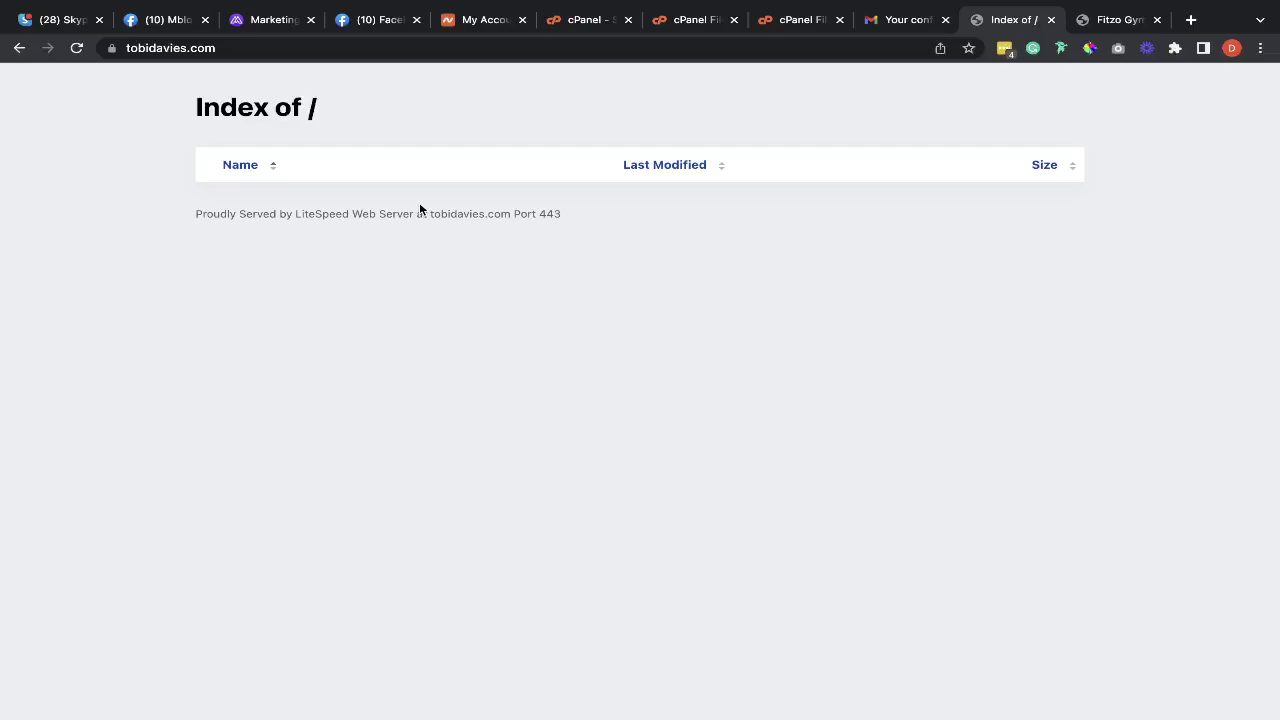
Step: Upload 17361.zip from the Gym Page folder into public_html and return to that folder
{"action": "left_click", "coordinate": [770, 23]}
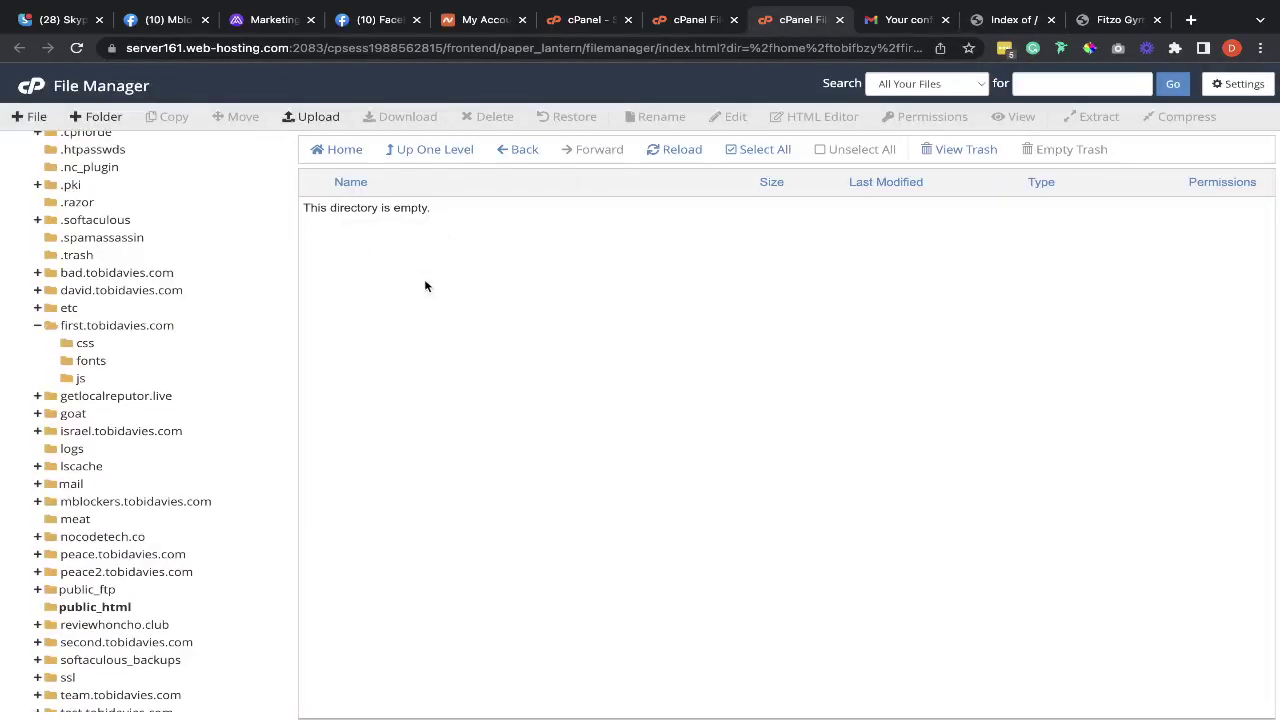
{"action": "left_click", "coordinate": [310, 117]}
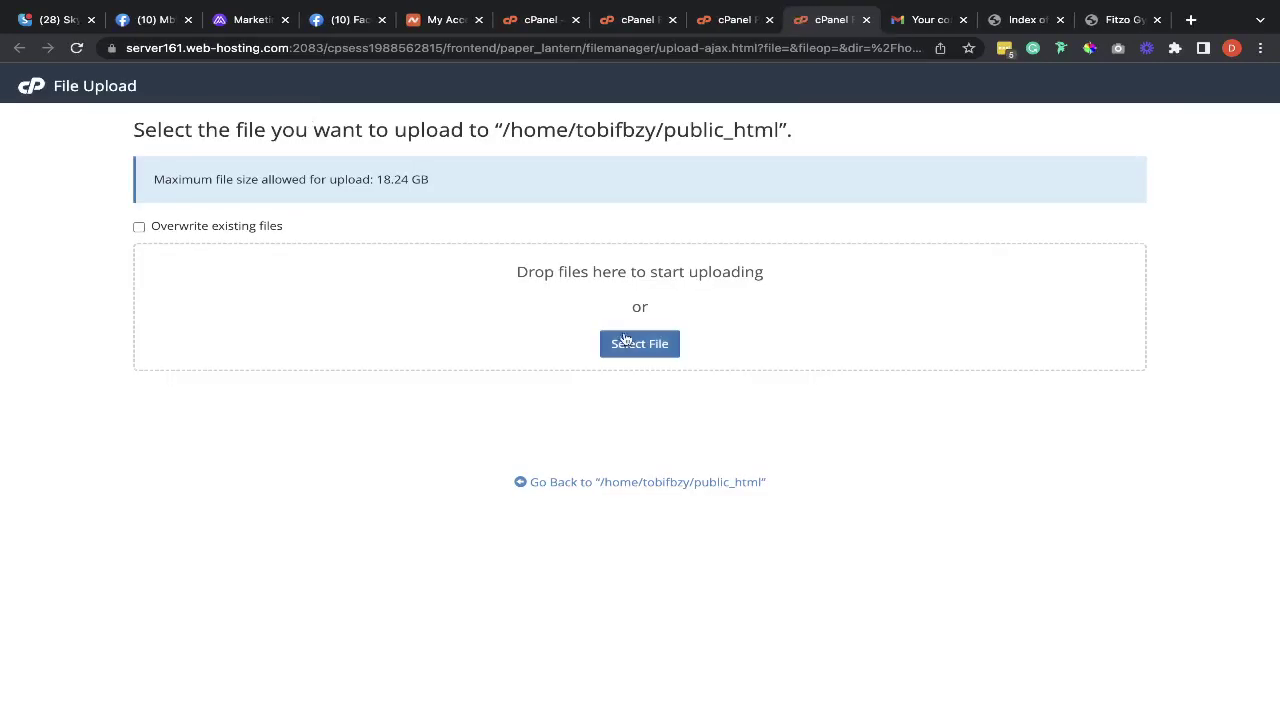
{"action": "left_click", "coordinate": [624, 340]}
{"action": "left_click", "coordinate": [553, 332]}
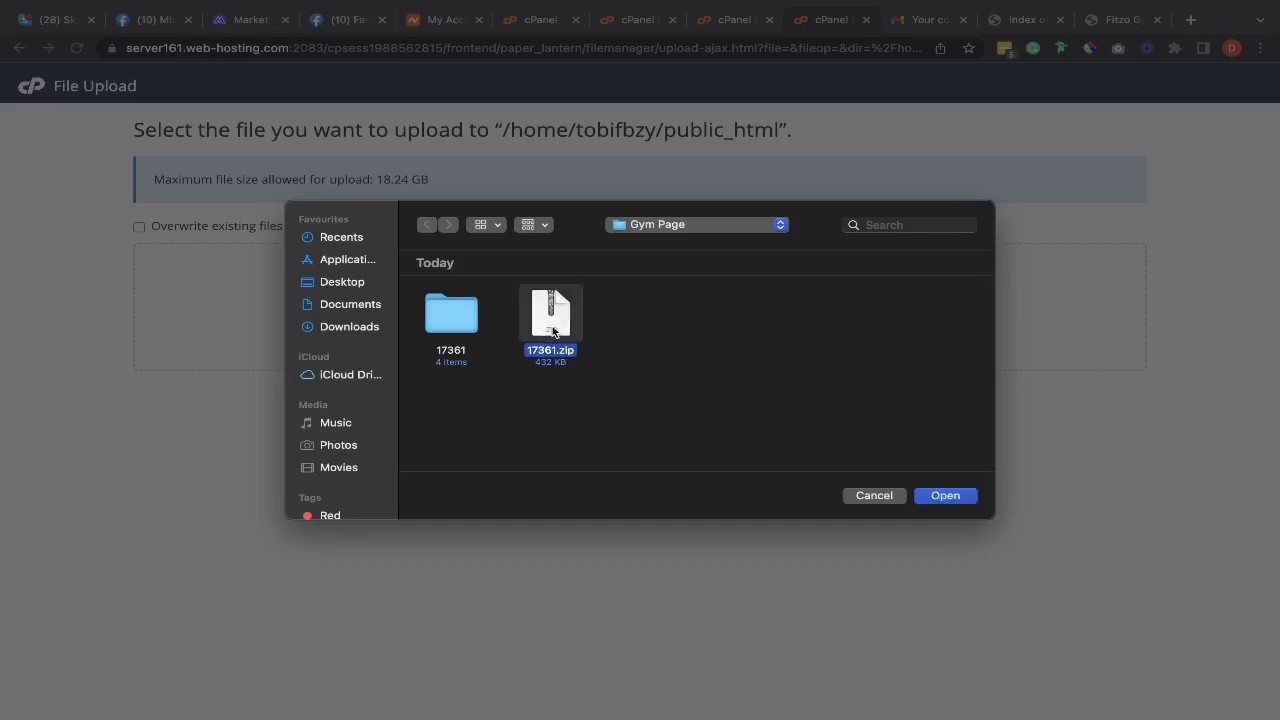
{"action": "left_click", "coordinate": [946, 497]}
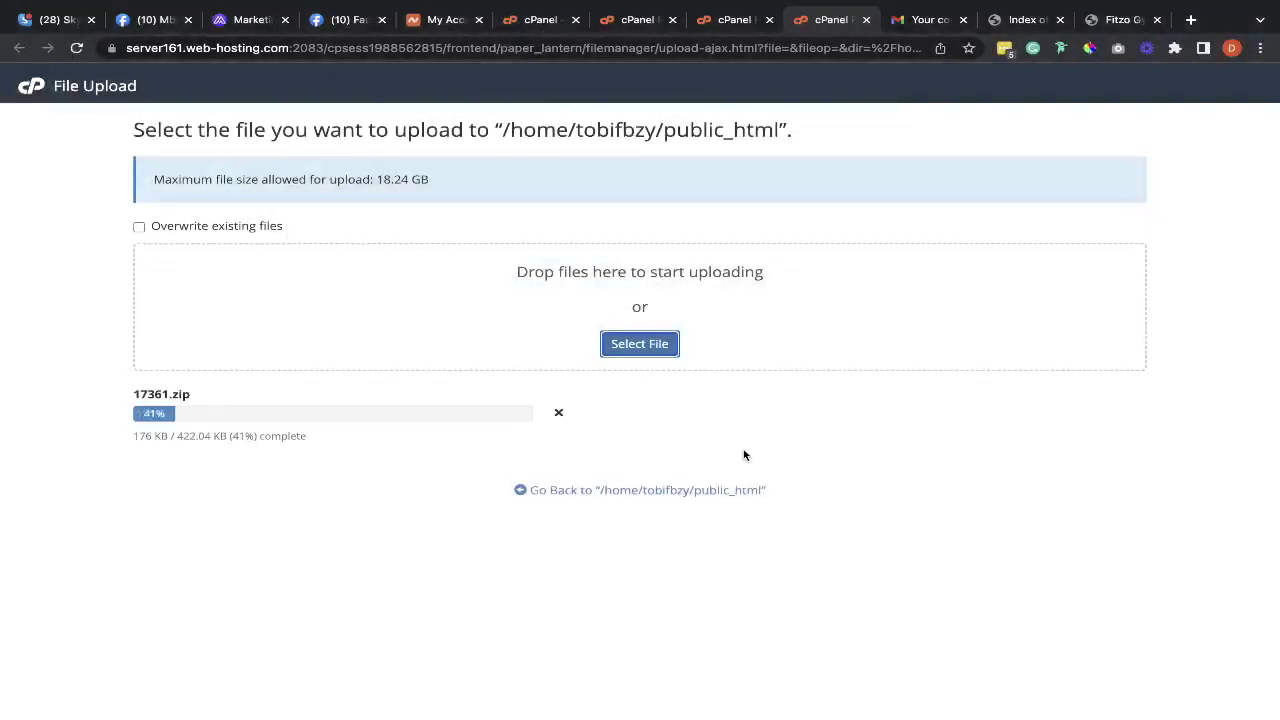
{"action": "left_click", "coordinate": [637, 490]}
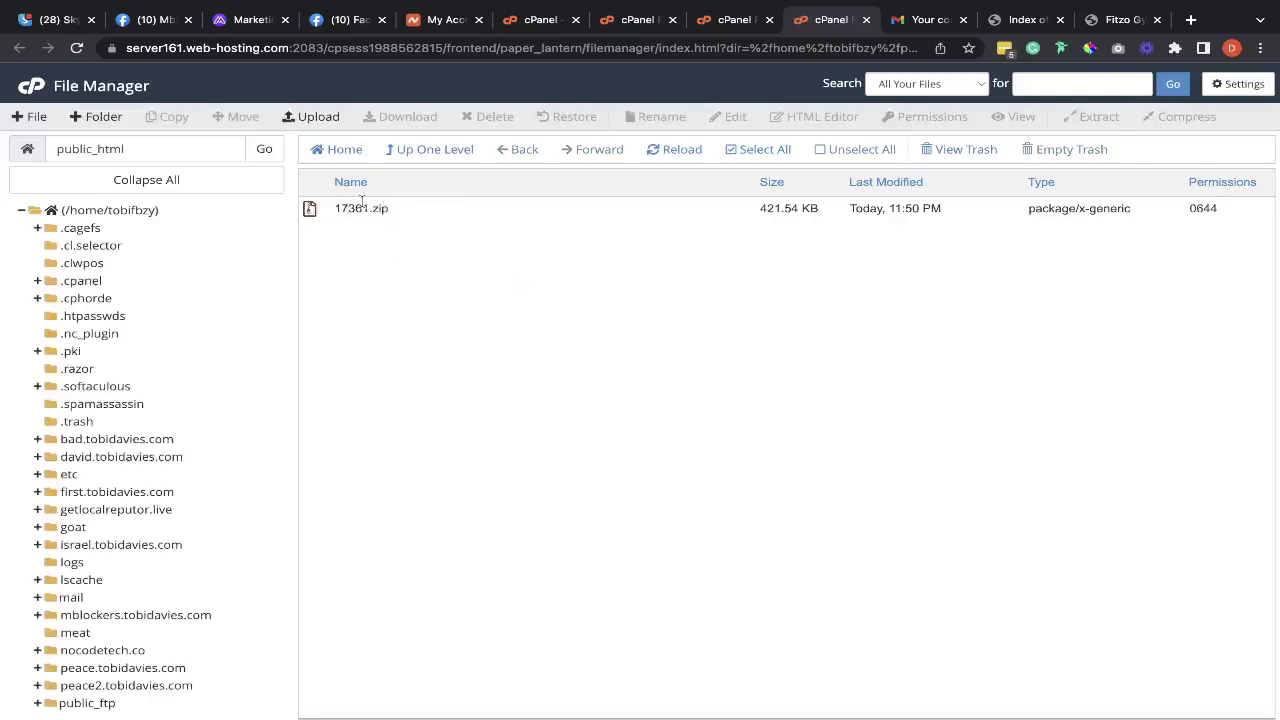
Step: Extract 17361.zip into /public_html and close the extraction results
{"action": "left_click", "coordinate": [365, 208]}
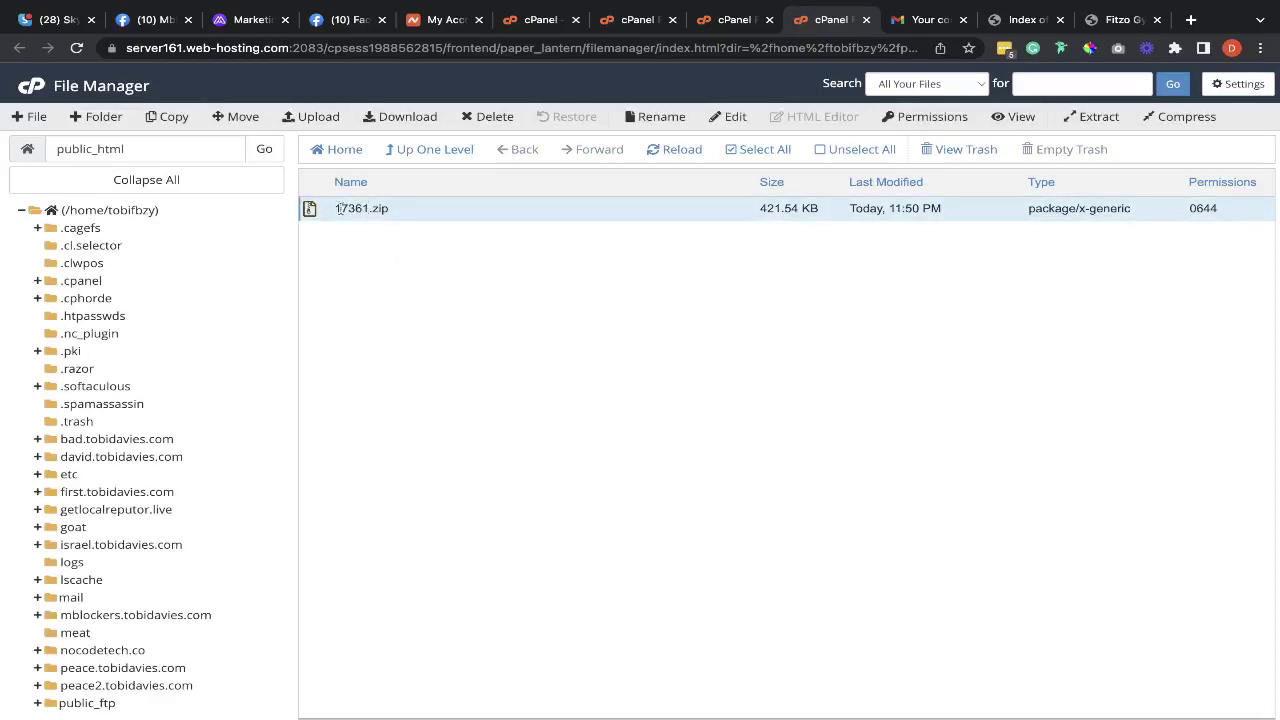
{"action": "double_click", "coordinate": [365, 208]}
{"action": "left_click", "coordinate": [356, 255]}
{"action": "right_click", "coordinate": [340, 214]}
{"action": "left_click", "coordinate": [386, 415]}
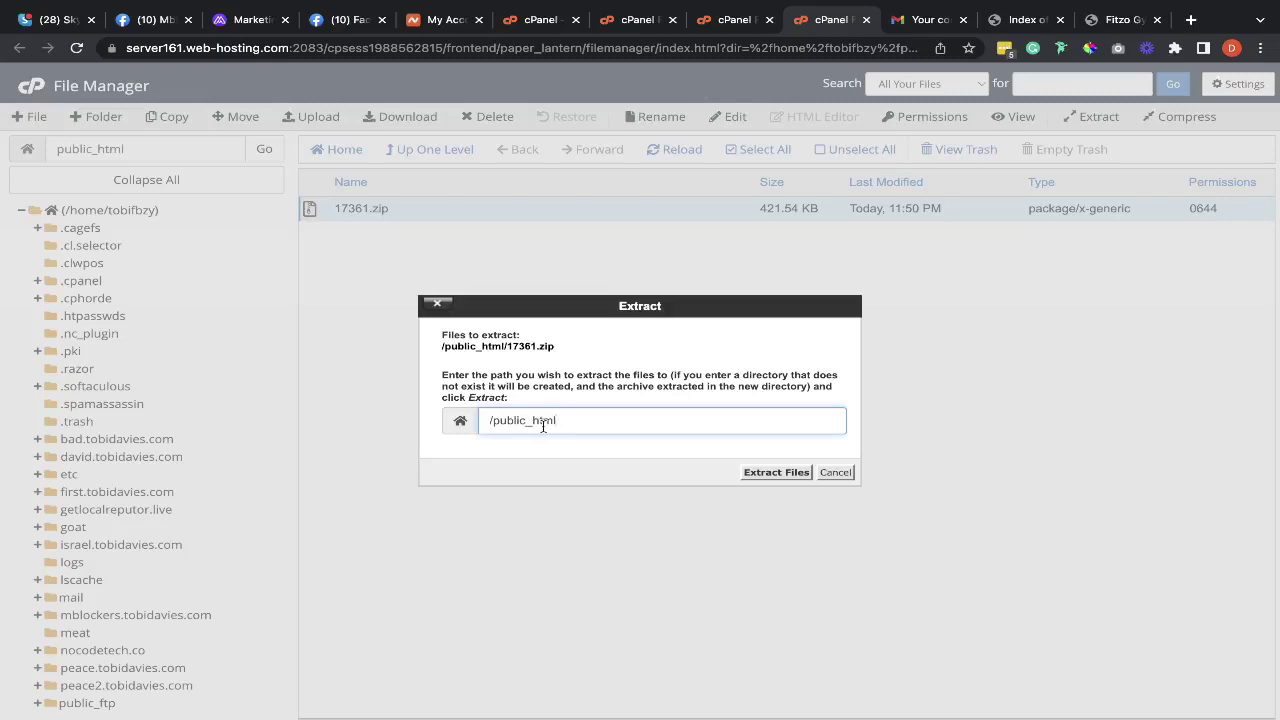
{"action": "left_click", "coordinate": [776, 472]}
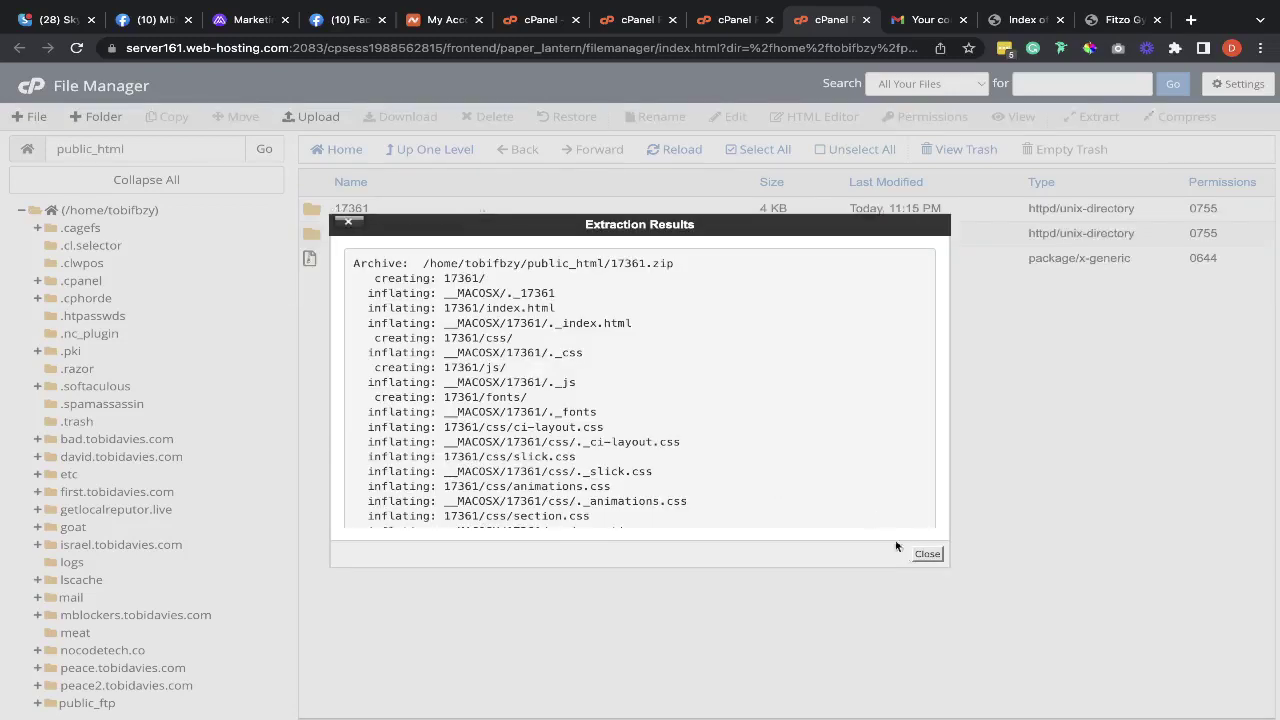
{"action": "left_click", "coordinate": [927, 555]}
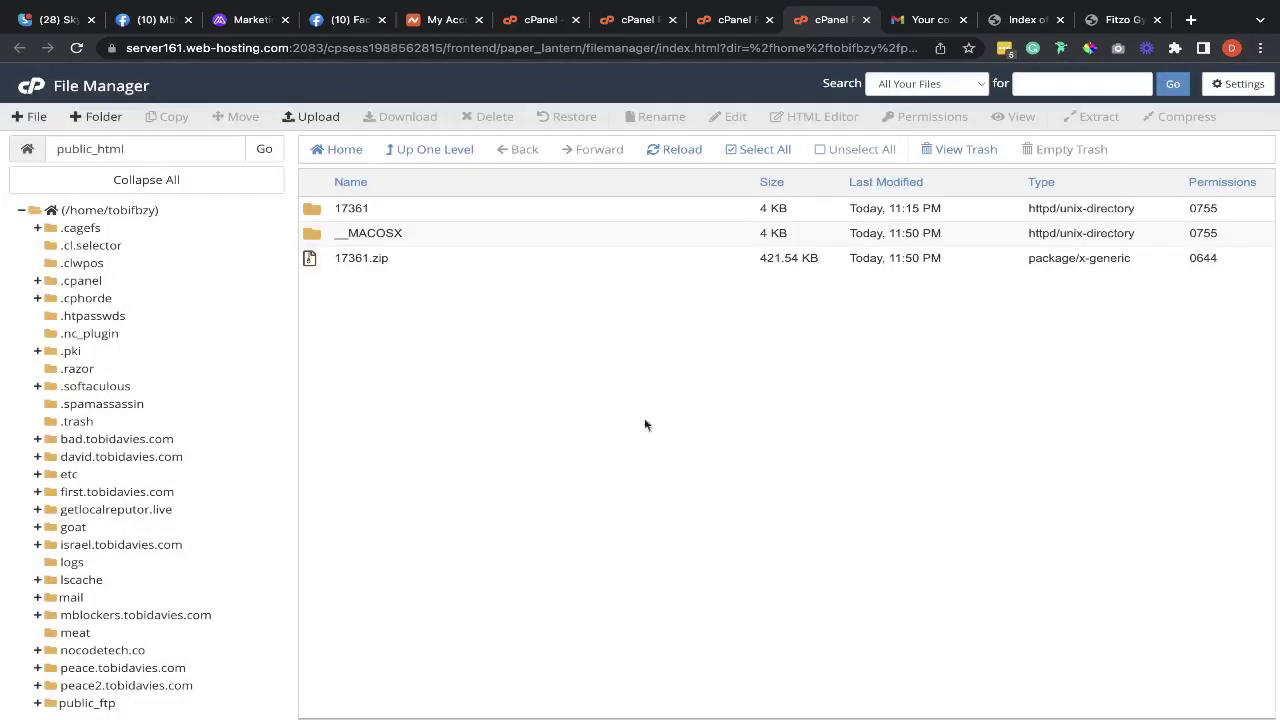
Step: Permanently delete the 17361.zip archive from public_html, skipping the trash
{"action": "left_click", "coordinate": [390, 260]}
{"action": "right_click", "coordinate": [390, 260]}
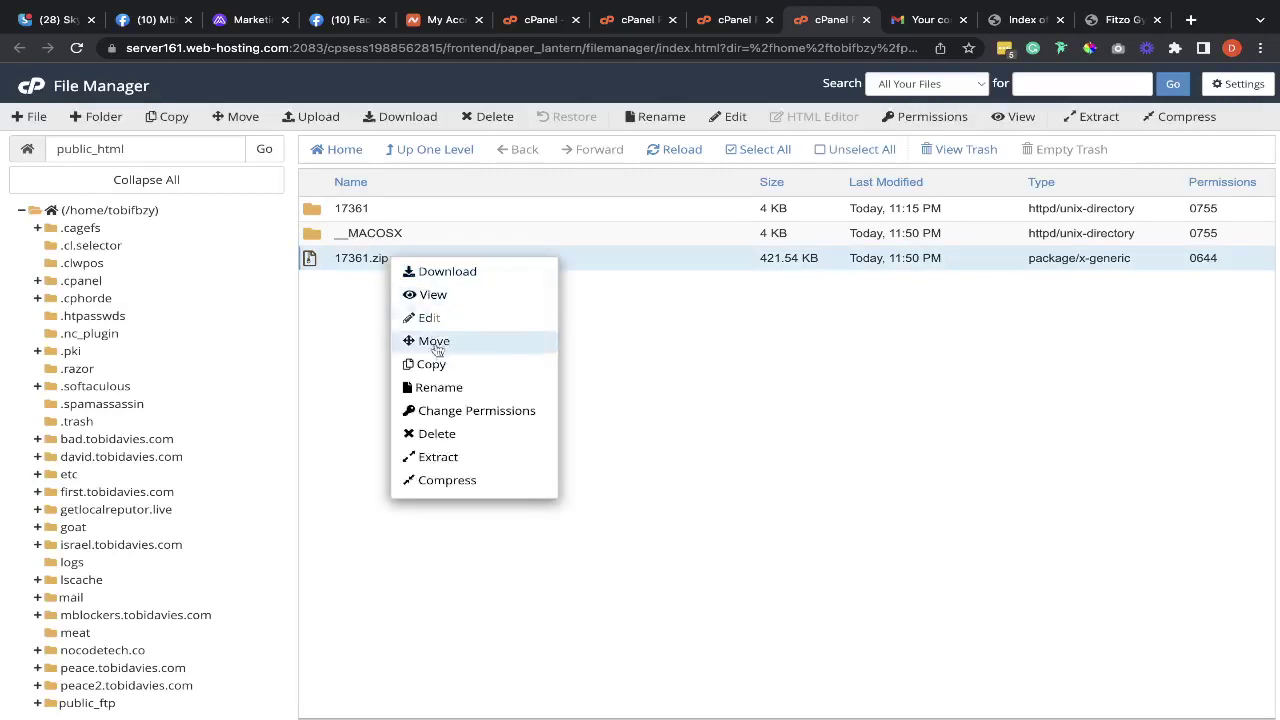
{"action": "left_click", "coordinate": [430, 433]}
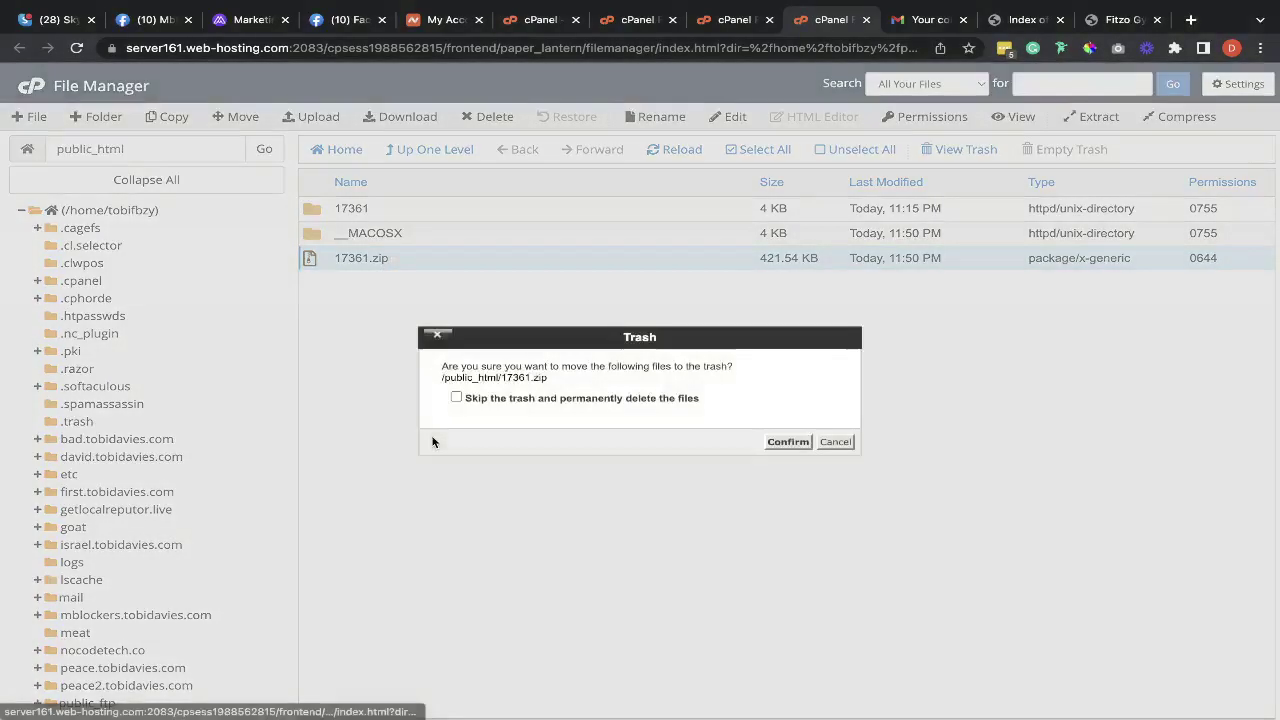
{"action": "left_click", "coordinate": [463, 400]}
{"action": "left_click", "coordinate": [780, 443]}
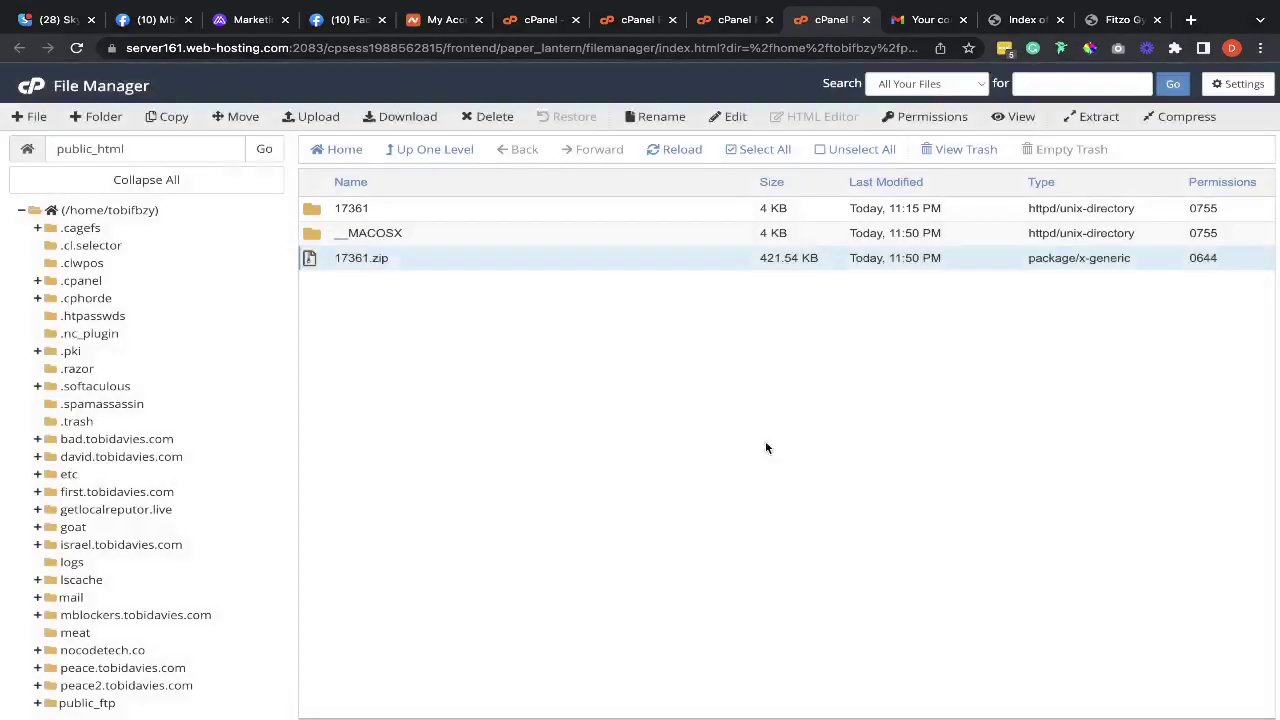
{"action": "left_click", "coordinate": [320, 244]}
{"action": "right_click", "coordinate": [320, 244]}
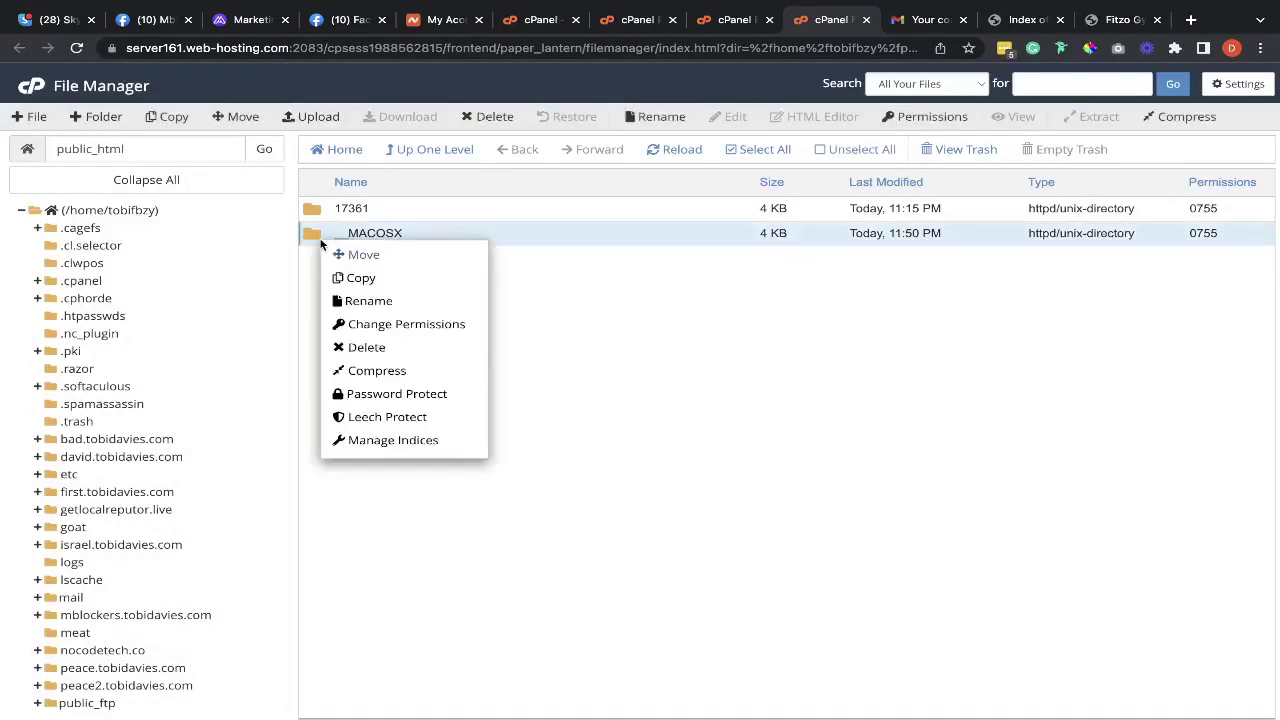
{"action": "left_click", "coordinate": [360, 346]}
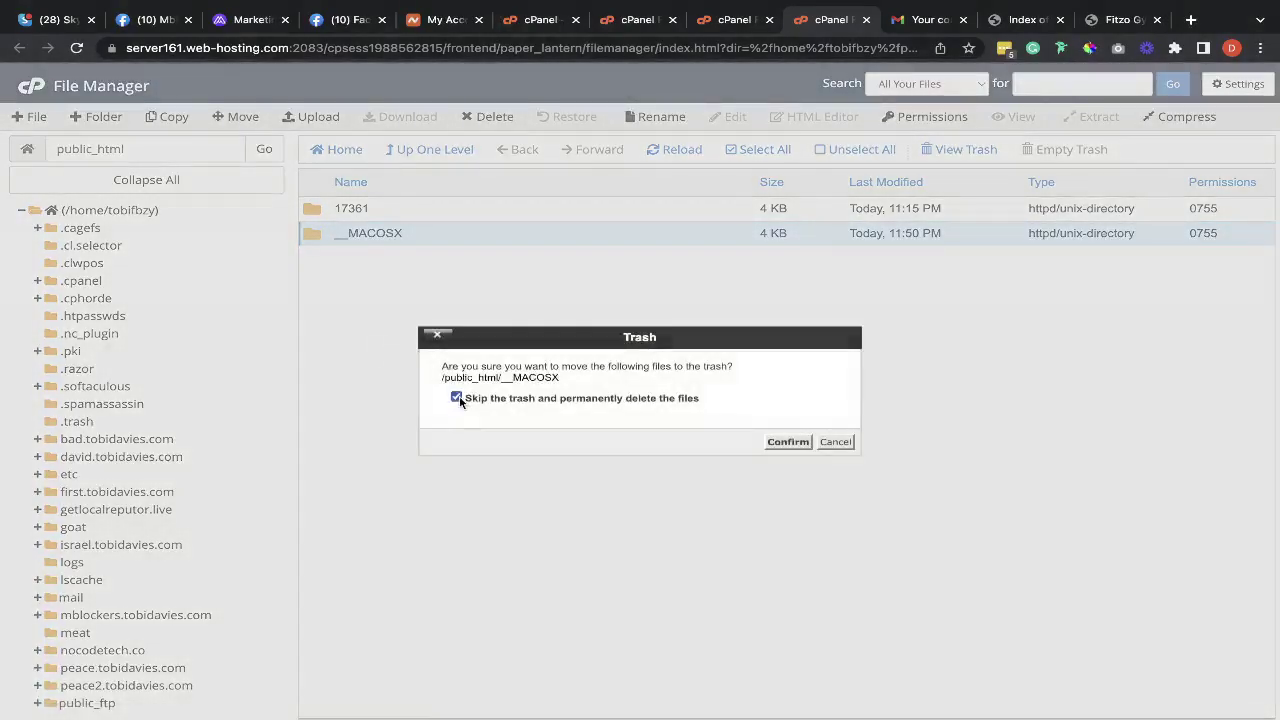
{"action": "left_click", "coordinate": [824, 441]}
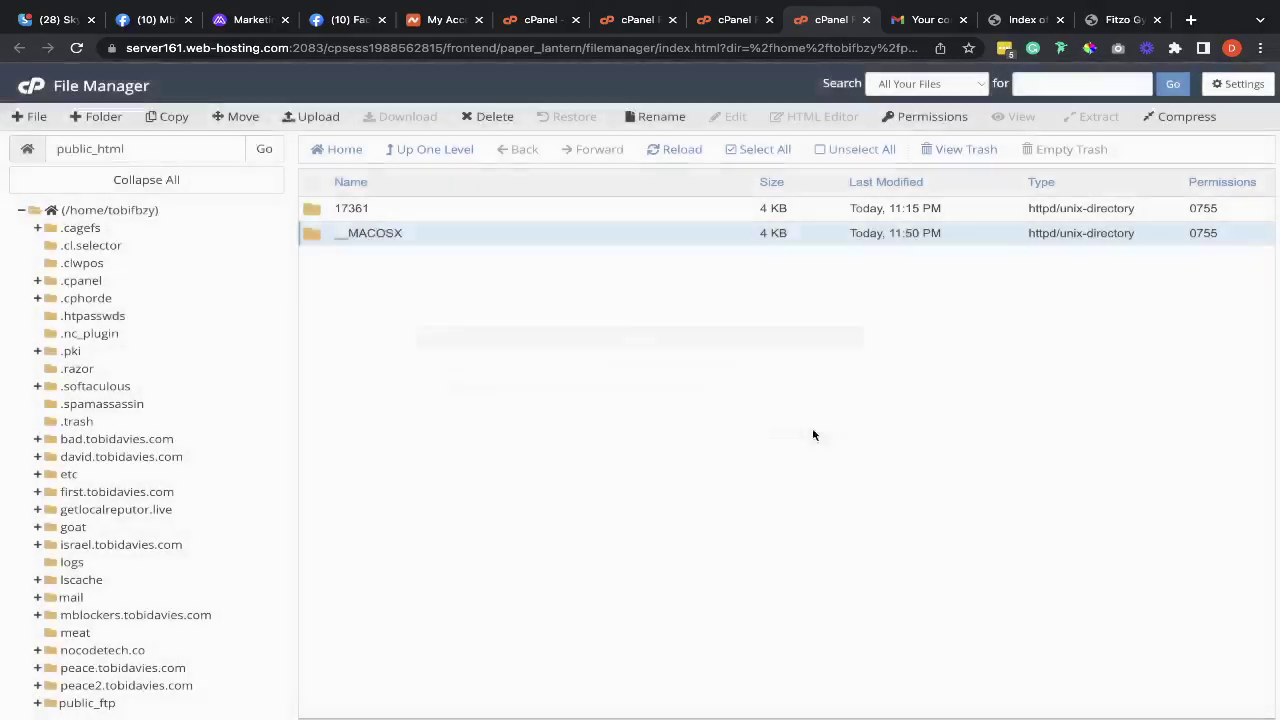
Step: Move all the contents of the 17361 folder into /public_html and return to the public_html folder
{"action": "left_click", "coordinate": [320, 210]}
{"action": "double_click", "coordinate": [320, 210]}
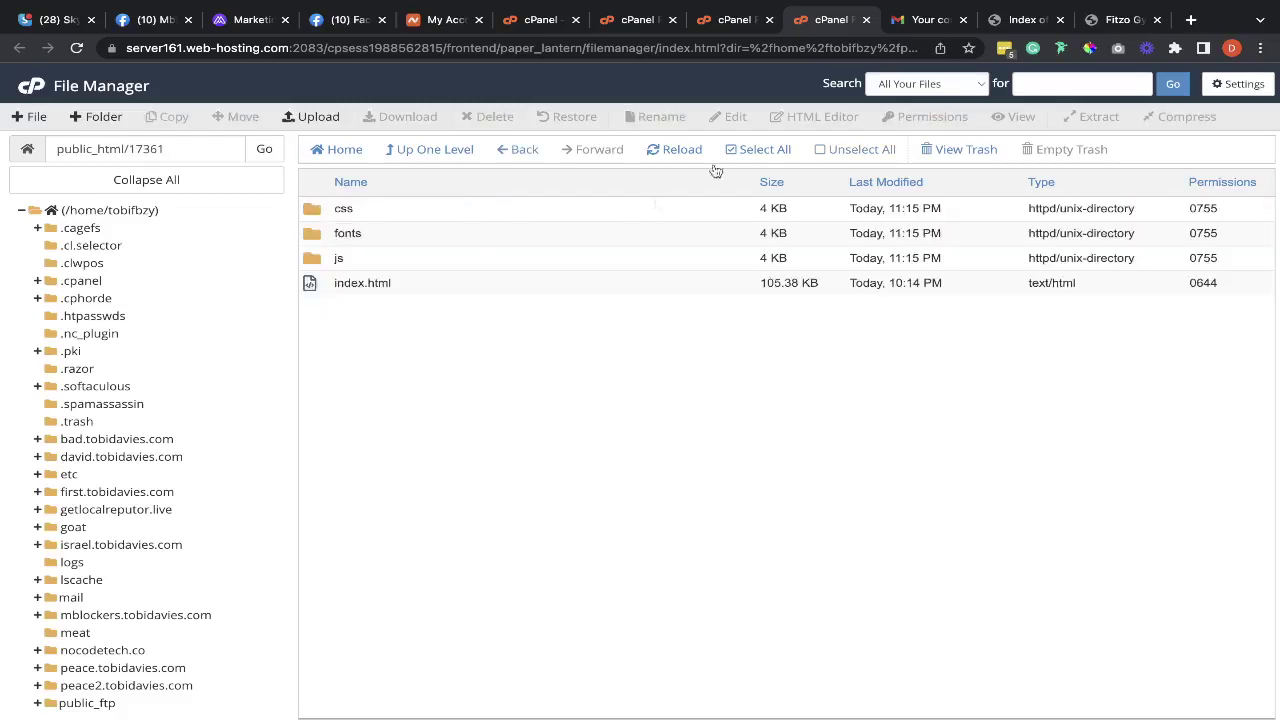
{"action": "left_click", "coordinate": [760, 150]}
{"action": "right_click", "coordinate": [517, 236]}
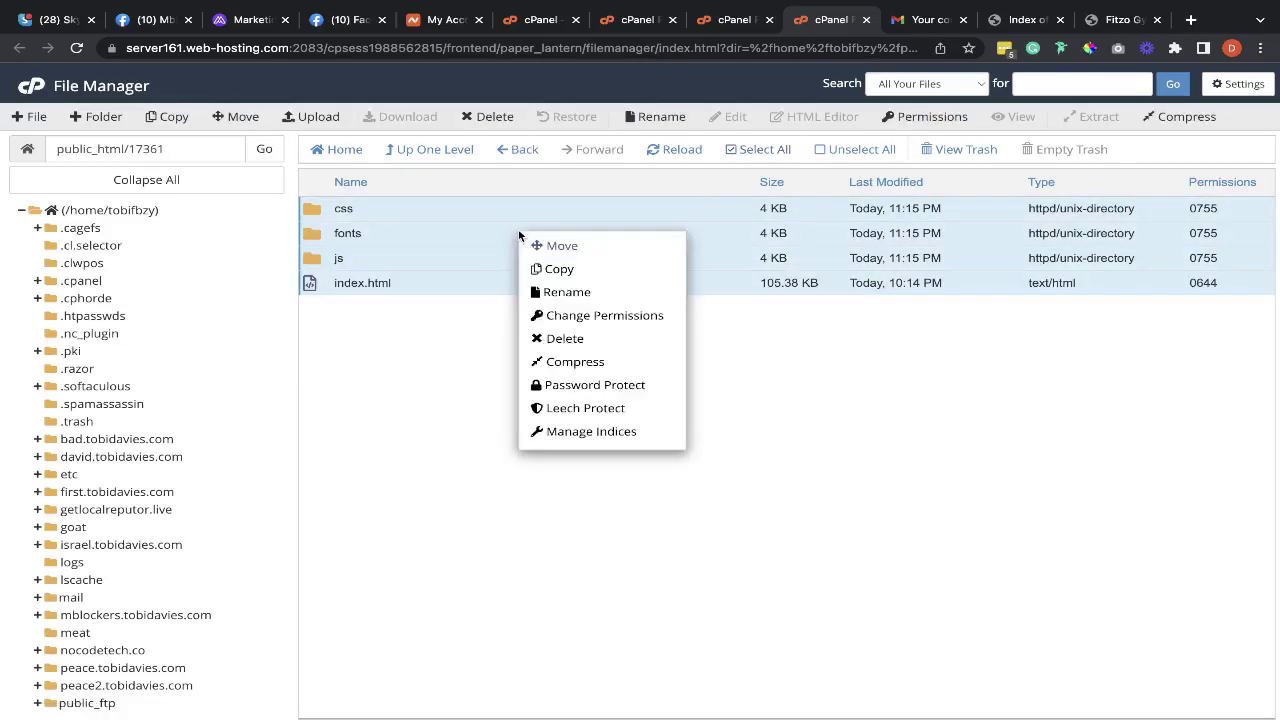
{"action": "left_click", "coordinate": [540, 247]}
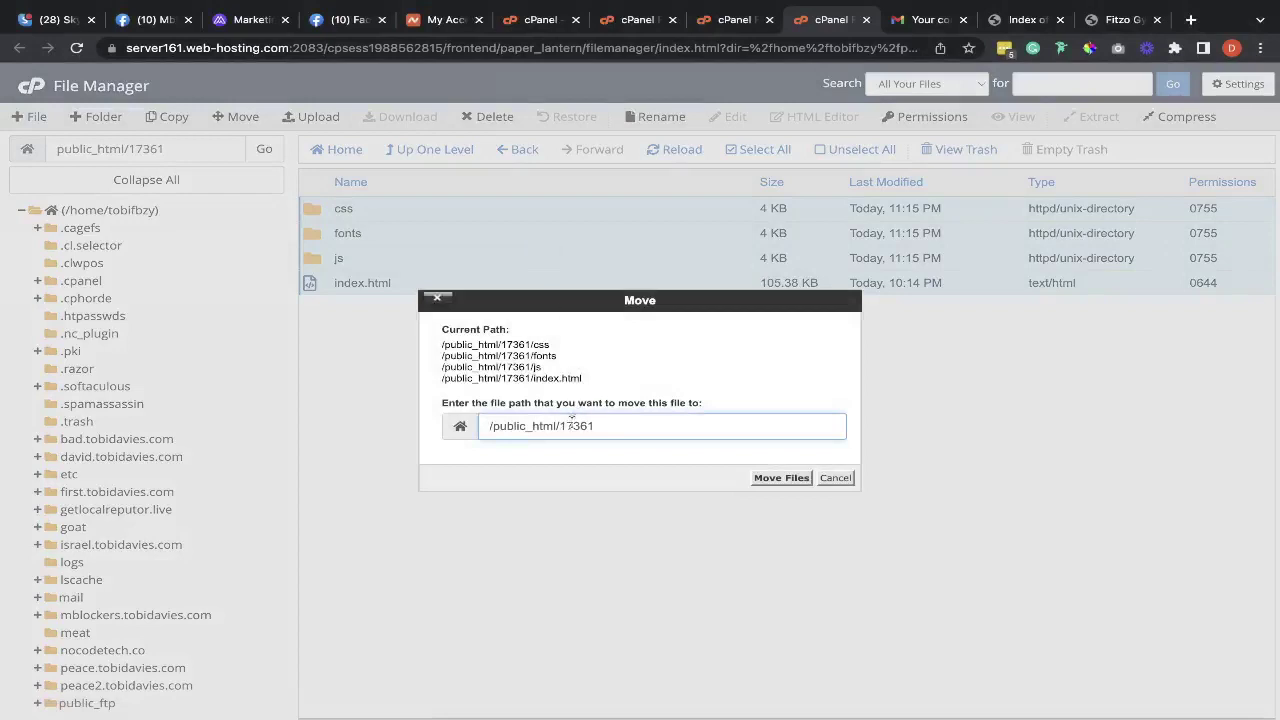
{"action": "left_click_drag", "start_coordinate": [559, 426], "coordinate": [652, 427]}
{"action": "key", "text": "BackSpace"}
{"action": "left_click", "coordinate": [782, 478]}
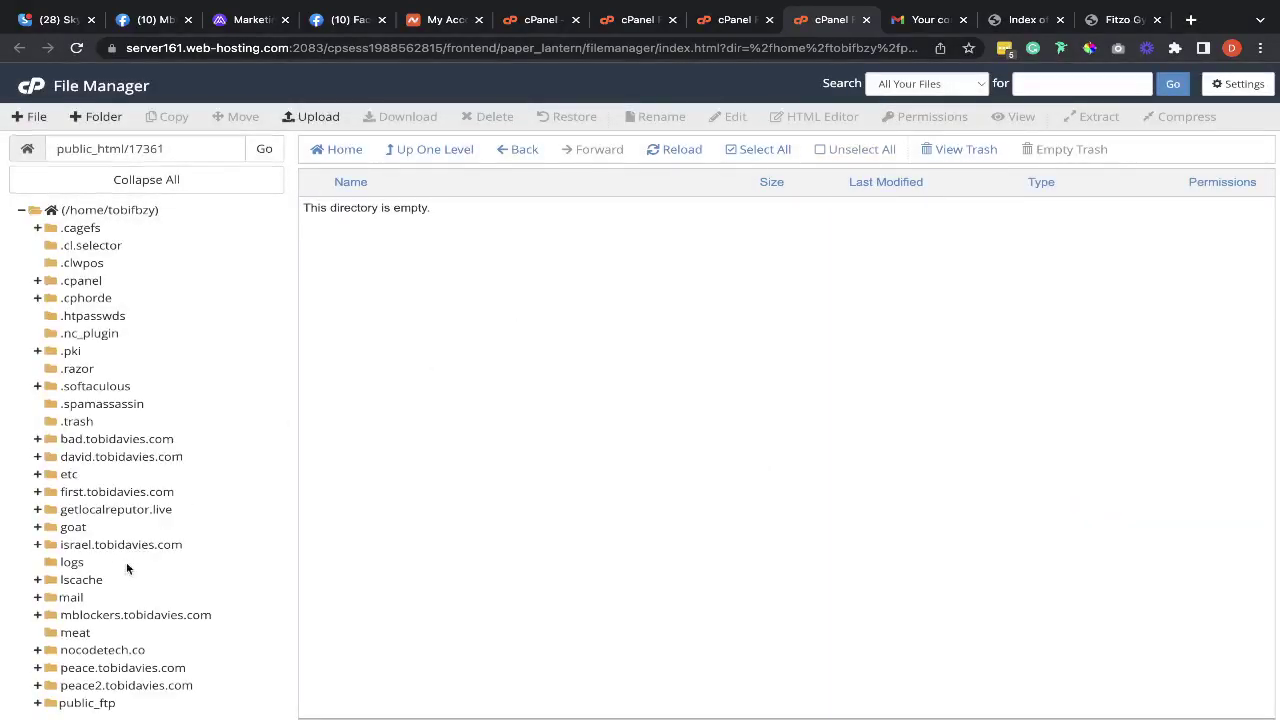
{"action": "scroll", "coordinate": [126, 562], "scroll_direction": "down", "scroll_amount": 2}
{"action": "left_click", "coordinate": [90, 542]}
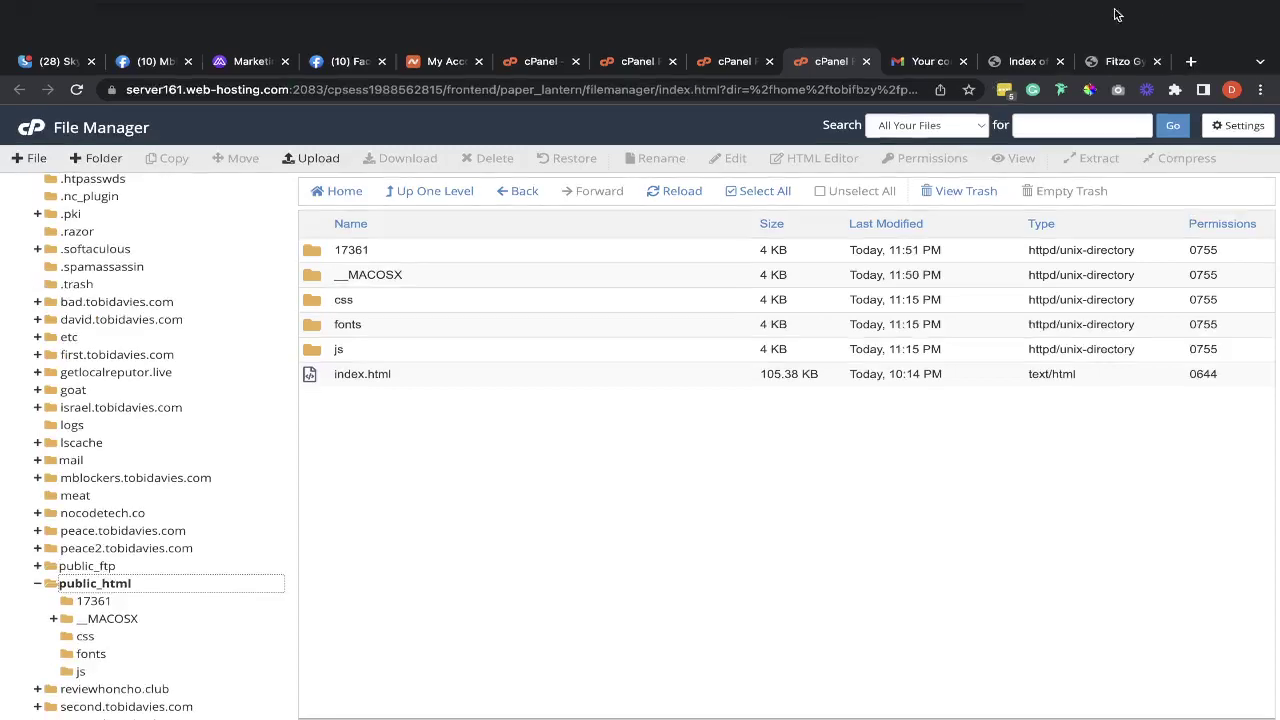
Step: Reload the main domain's live page and look through the Fitzo Gym landing page down to its footer
{"action": "left_click", "coordinate": [1095, 62]}
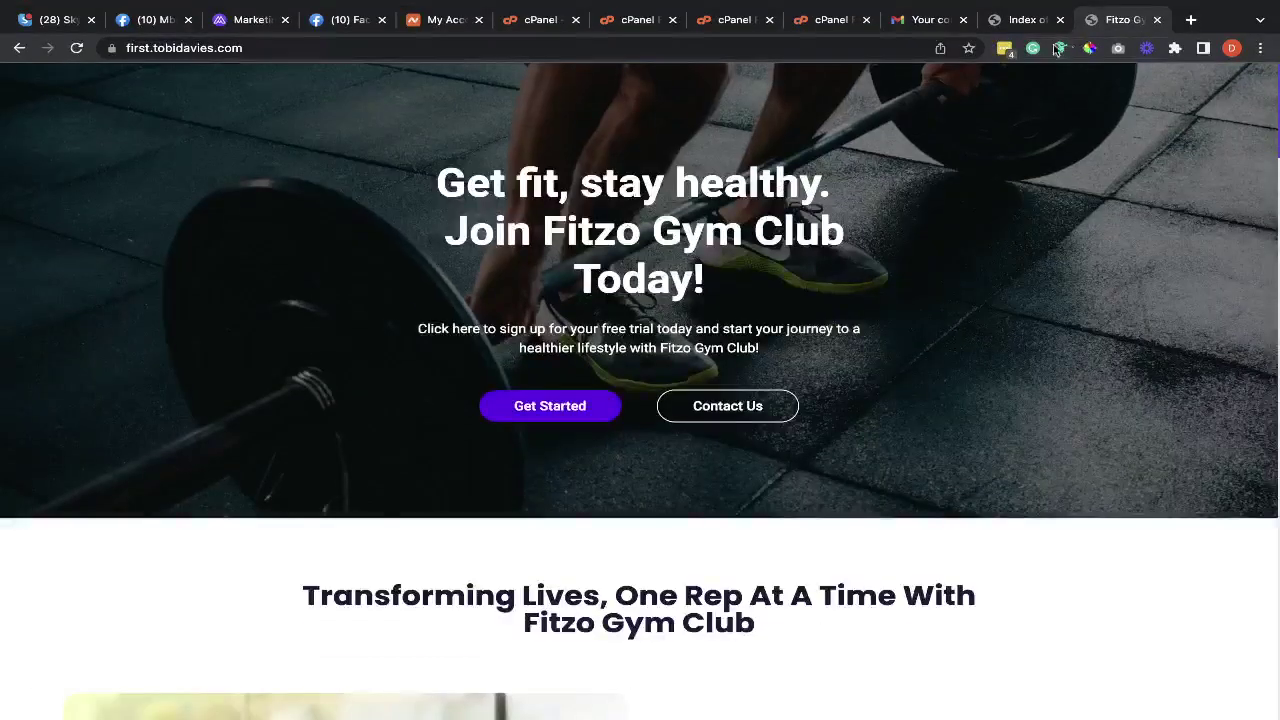
{"action": "left_click", "coordinate": [1021, 20]}
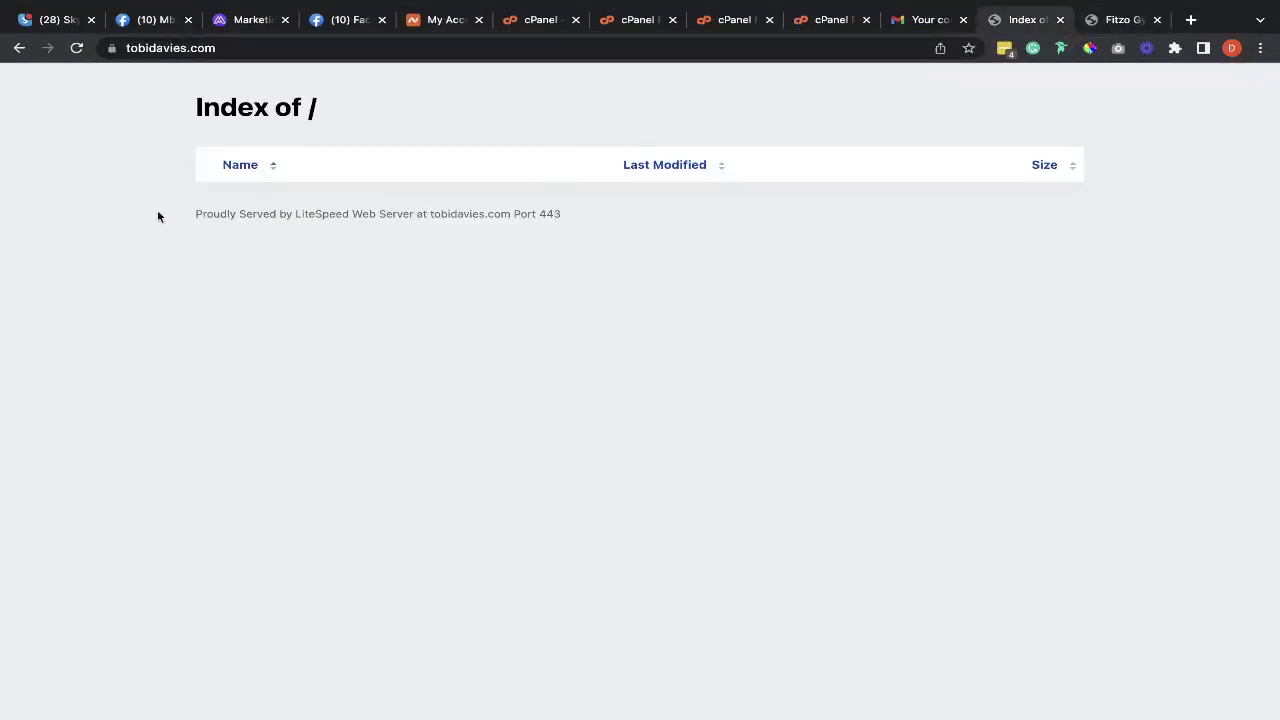
{"action": "left_click", "coordinate": [76, 48]}
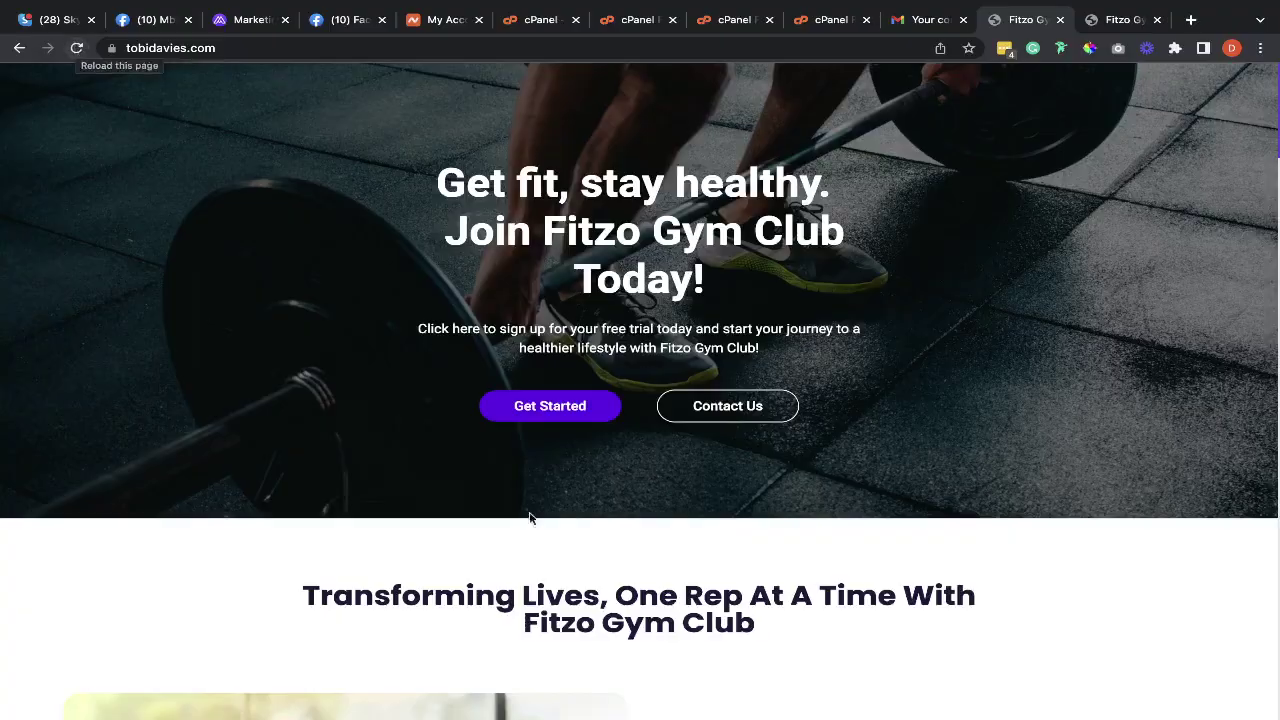
{"action": "scroll", "coordinate": [529, 517], "scroll_direction": "down", "scroll_amount": 12}
{"action": "scroll", "coordinate": [530, 517], "scroll_direction": "down", "scroll_amount": 15}
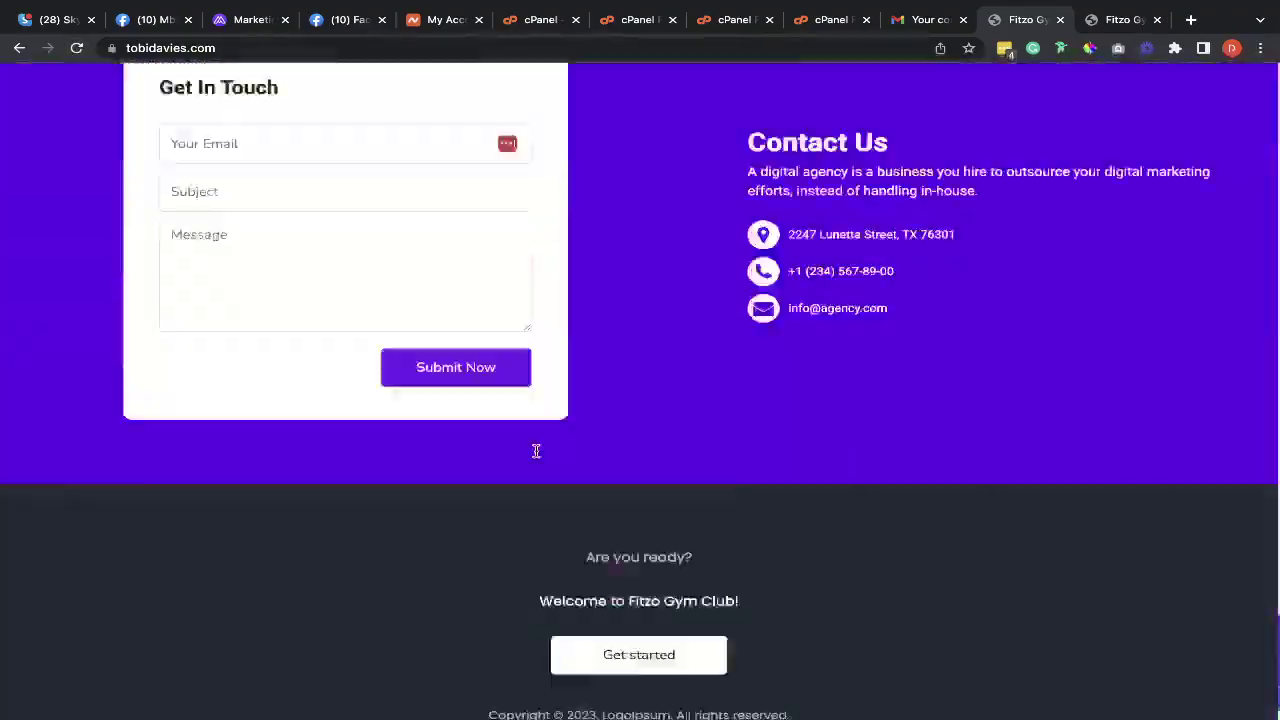
{"action": "scroll", "coordinate": [535, 452], "scroll_direction": "up", "scroll_amount": 13}
{"action": "scroll", "coordinate": [536, 457], "scroll_direction": "up", "scroll_amount": 2}
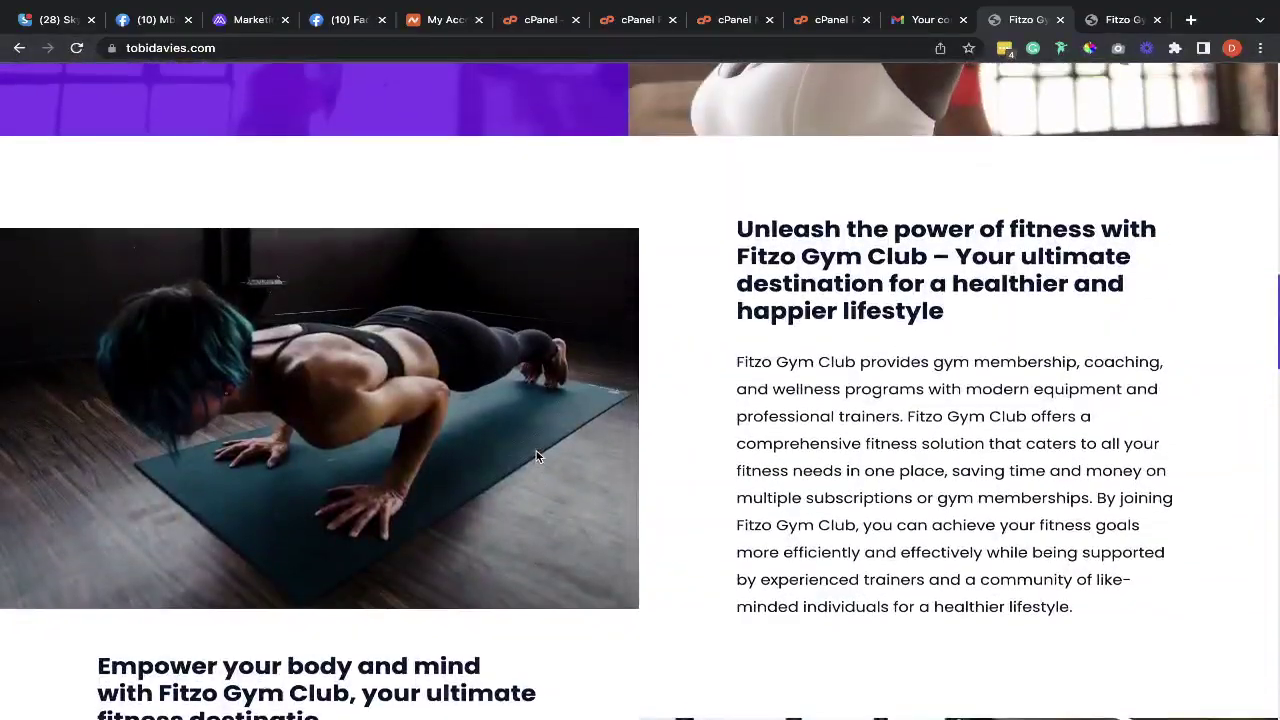